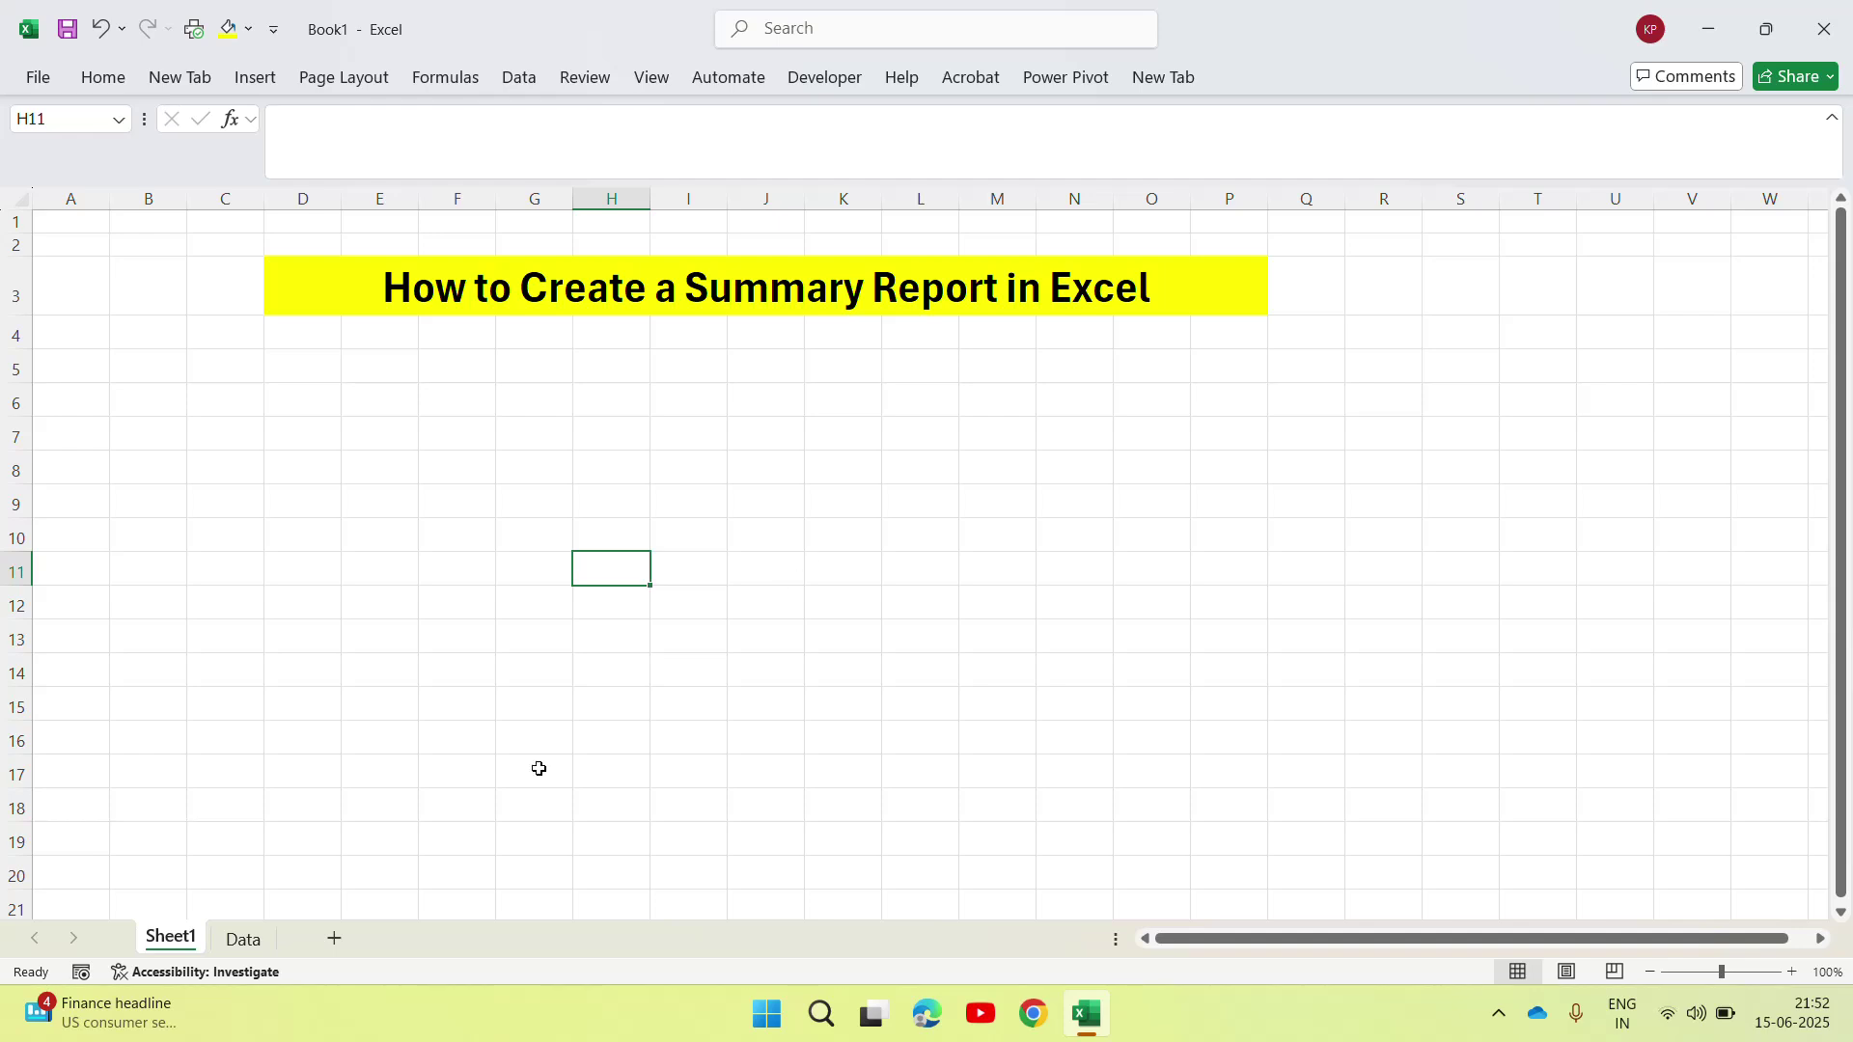
Step: Open the Data sheet and examine the extent of the sales table and its column layout
click(243, 939)
click(210, 397)
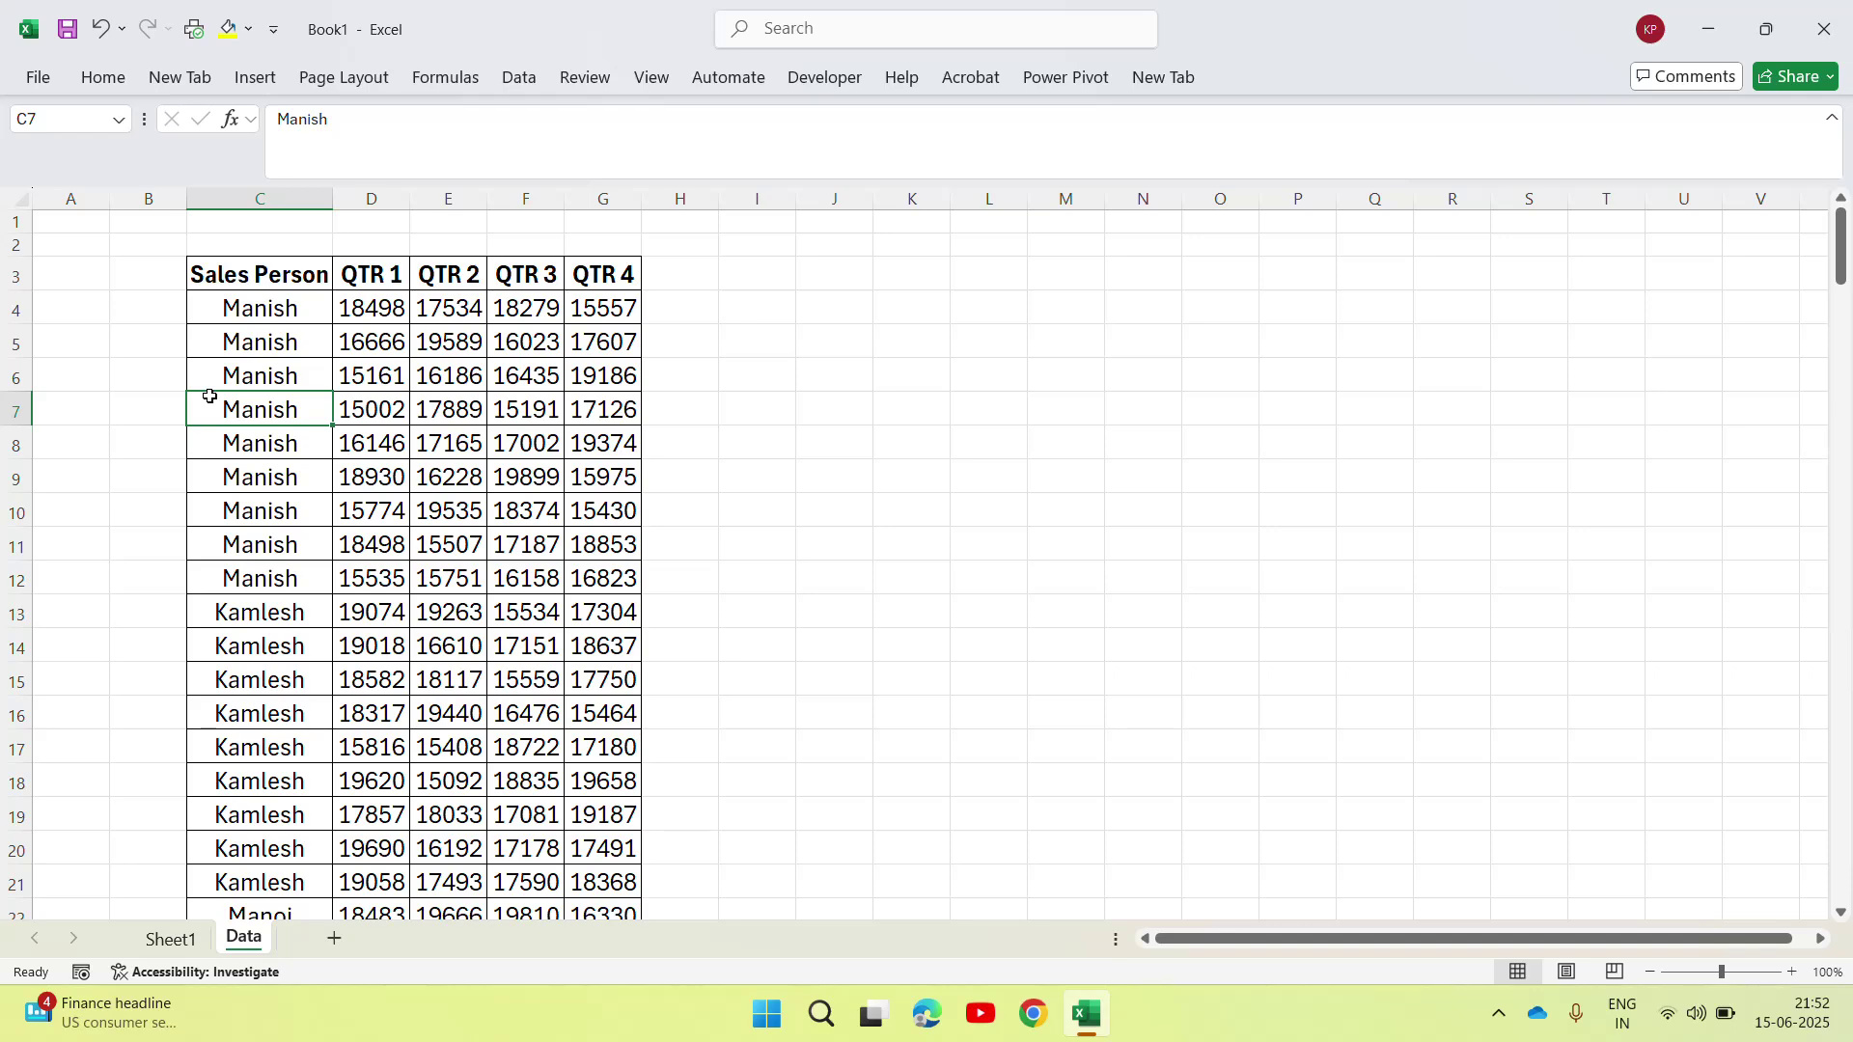
key(Up)
key(Up)
key(Up)
key(Up)
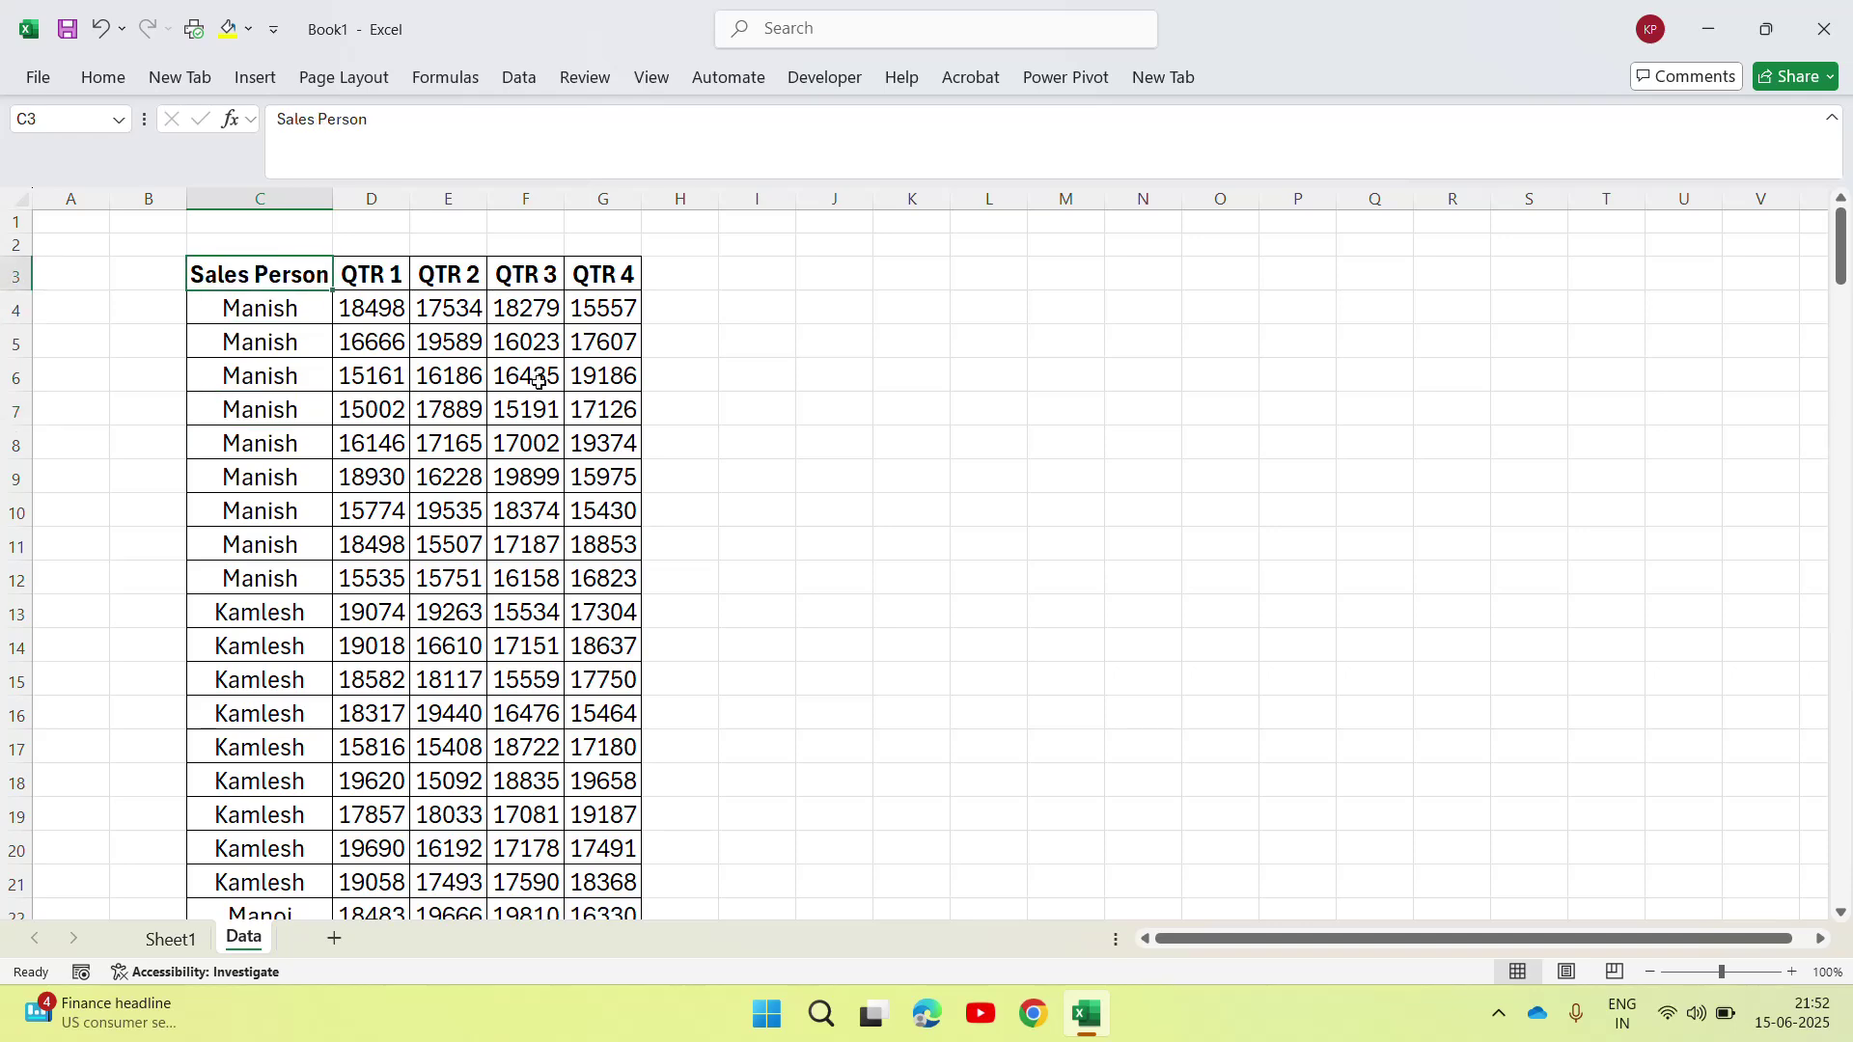
click(317, 305)
key(Left)
key(Up)
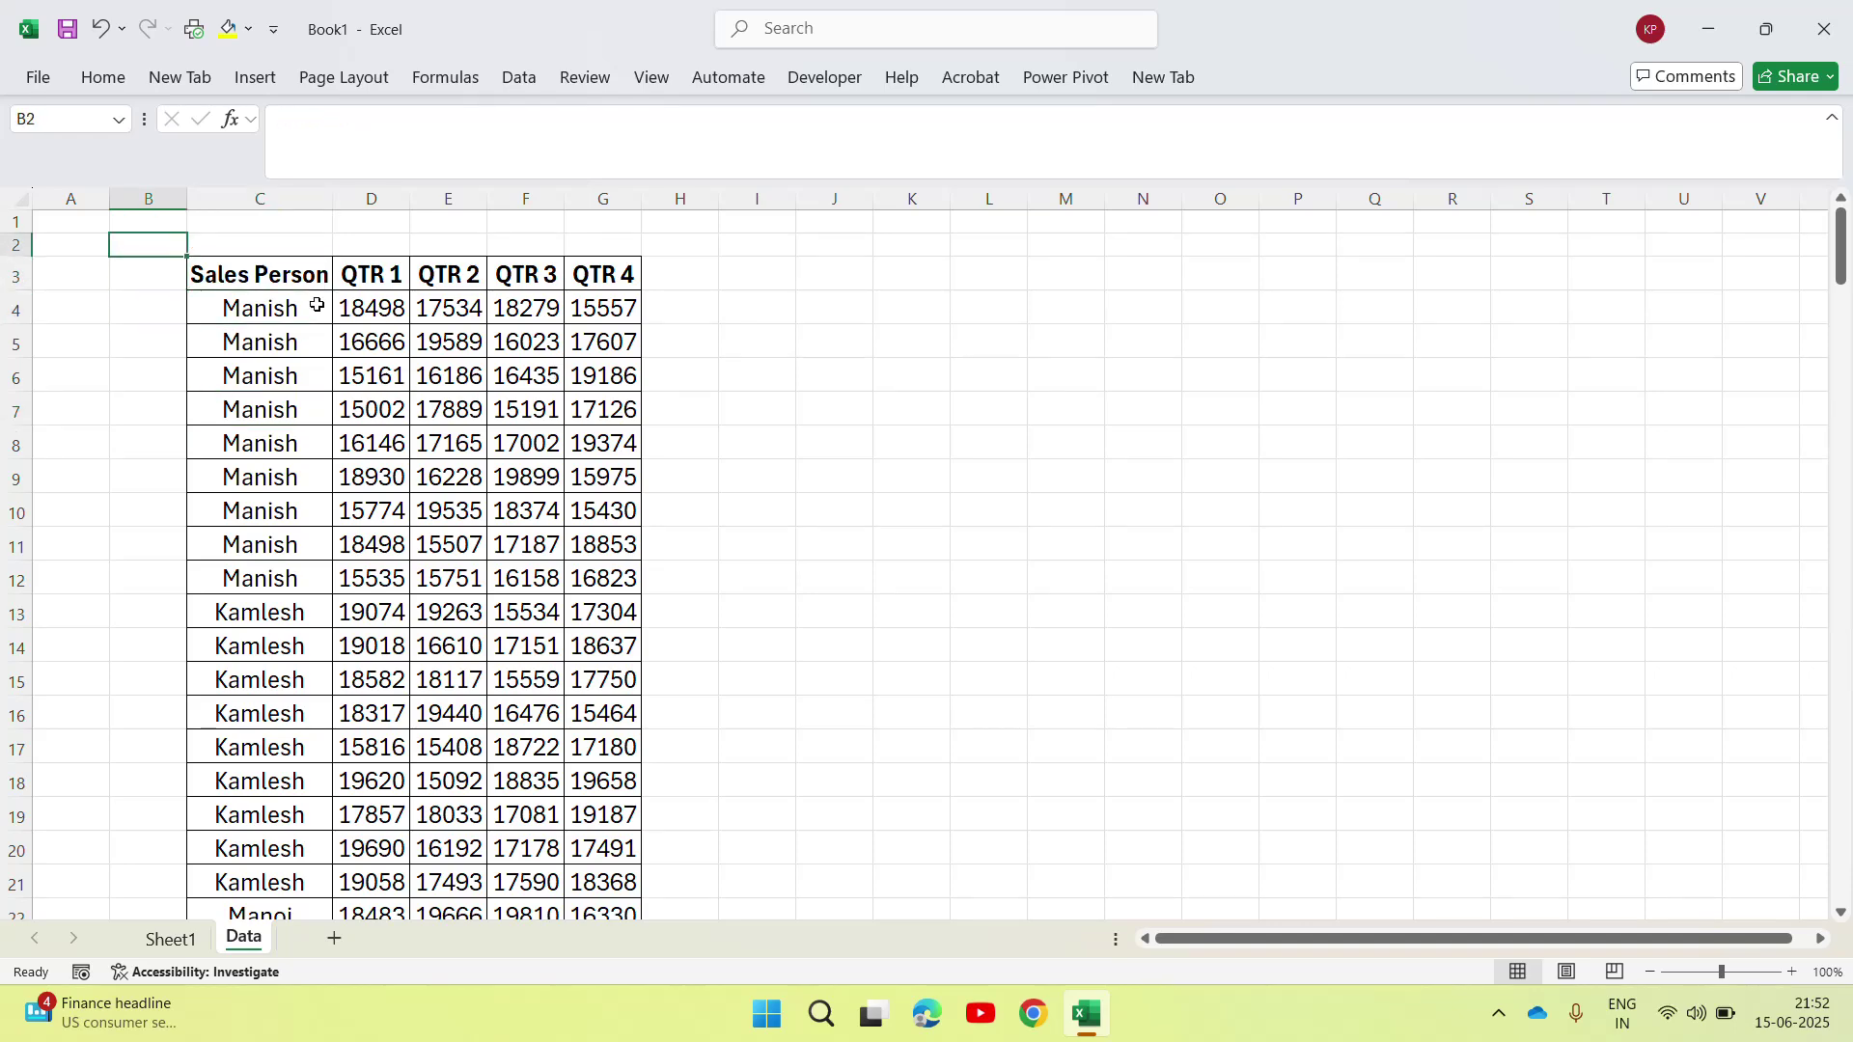
key(Right)
key(ctrl+Down)
key(ctrl+Up)
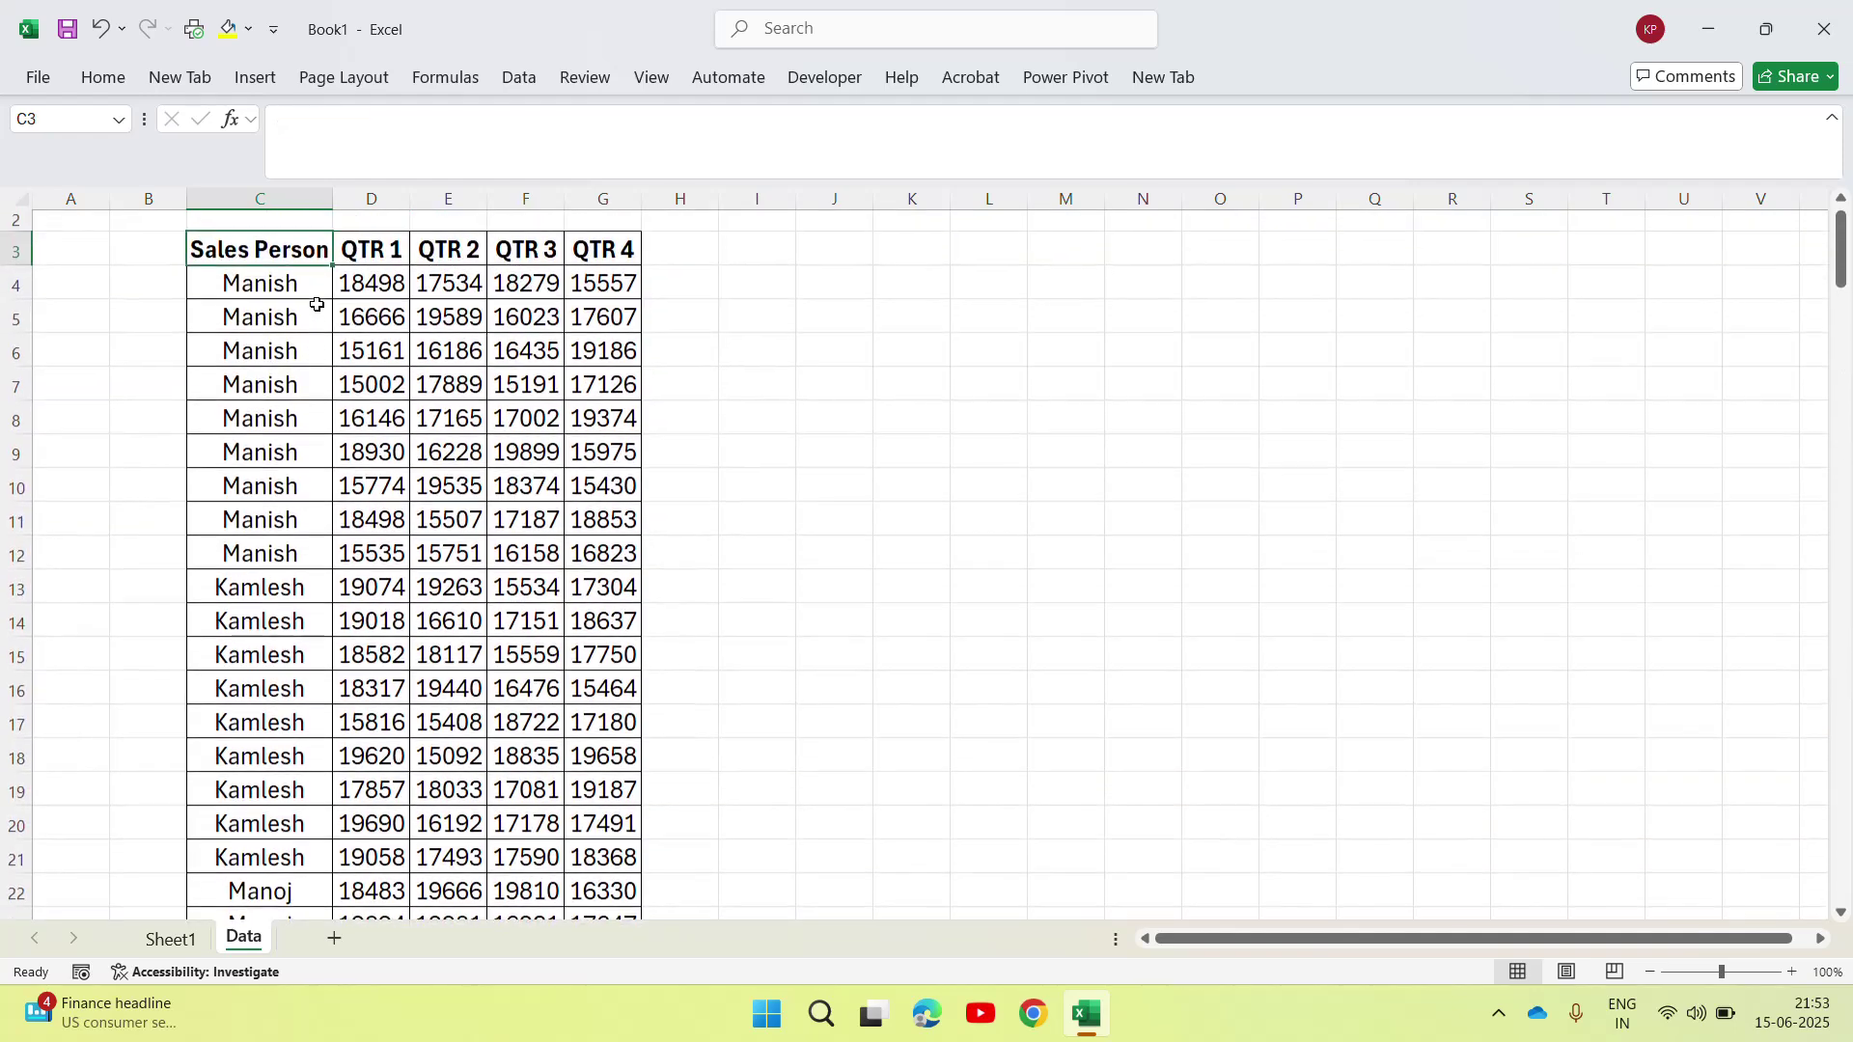
key(Right)
key(Right)
key(Right)
key(Right)
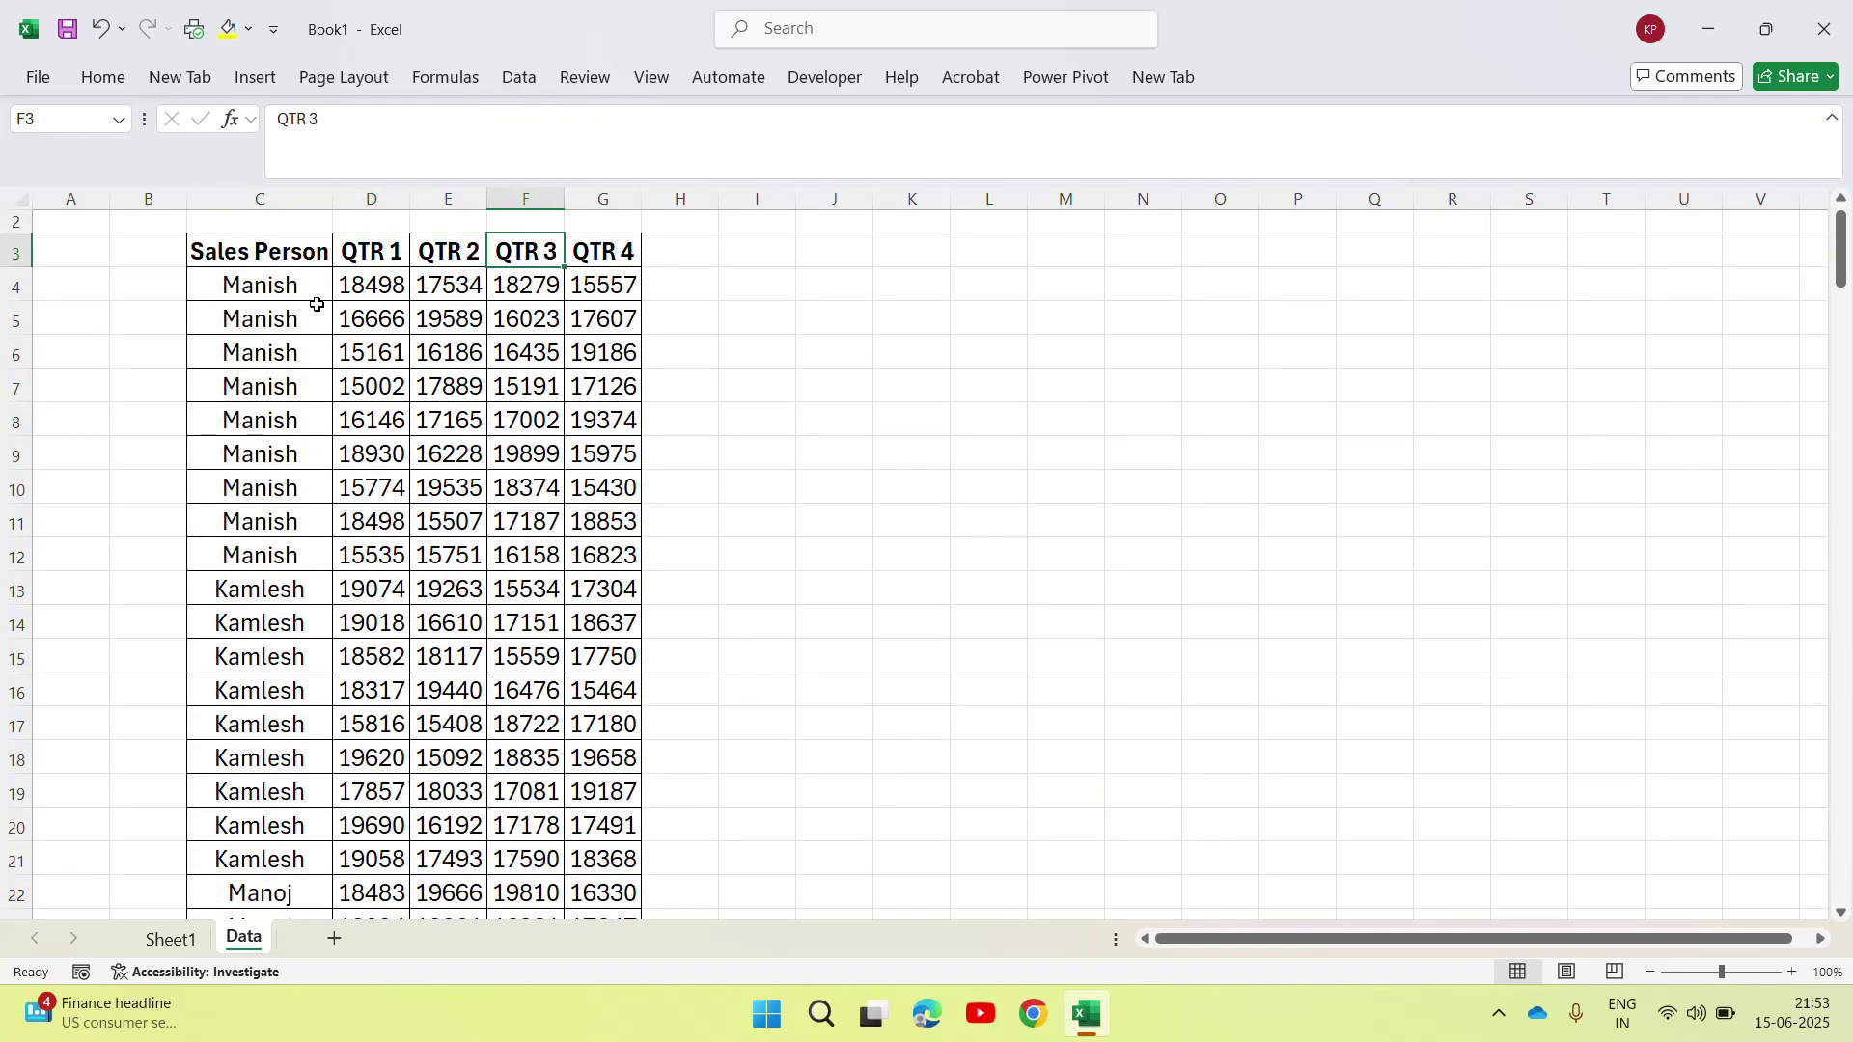
key(Left)
key(Left)
key(Left)
key(Left)
key(Up)
key(Up)
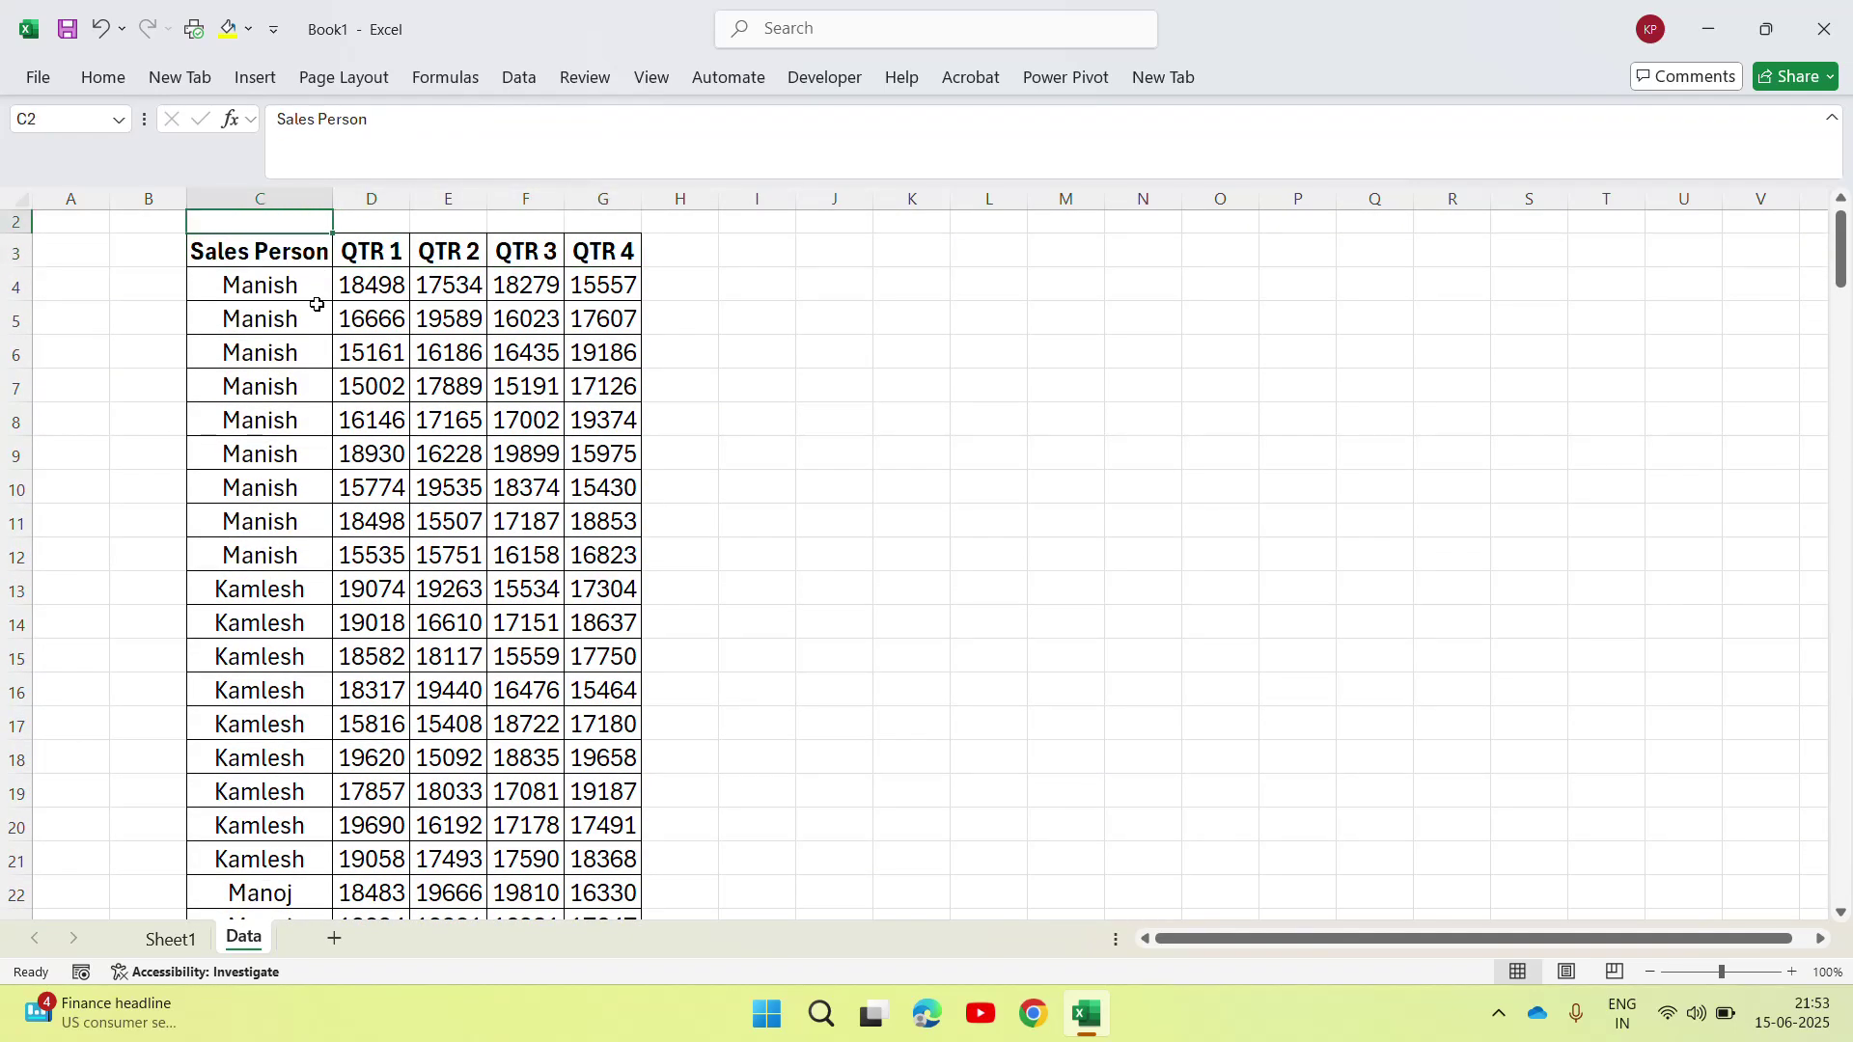
key(Down)
key(Down)
key(Down)
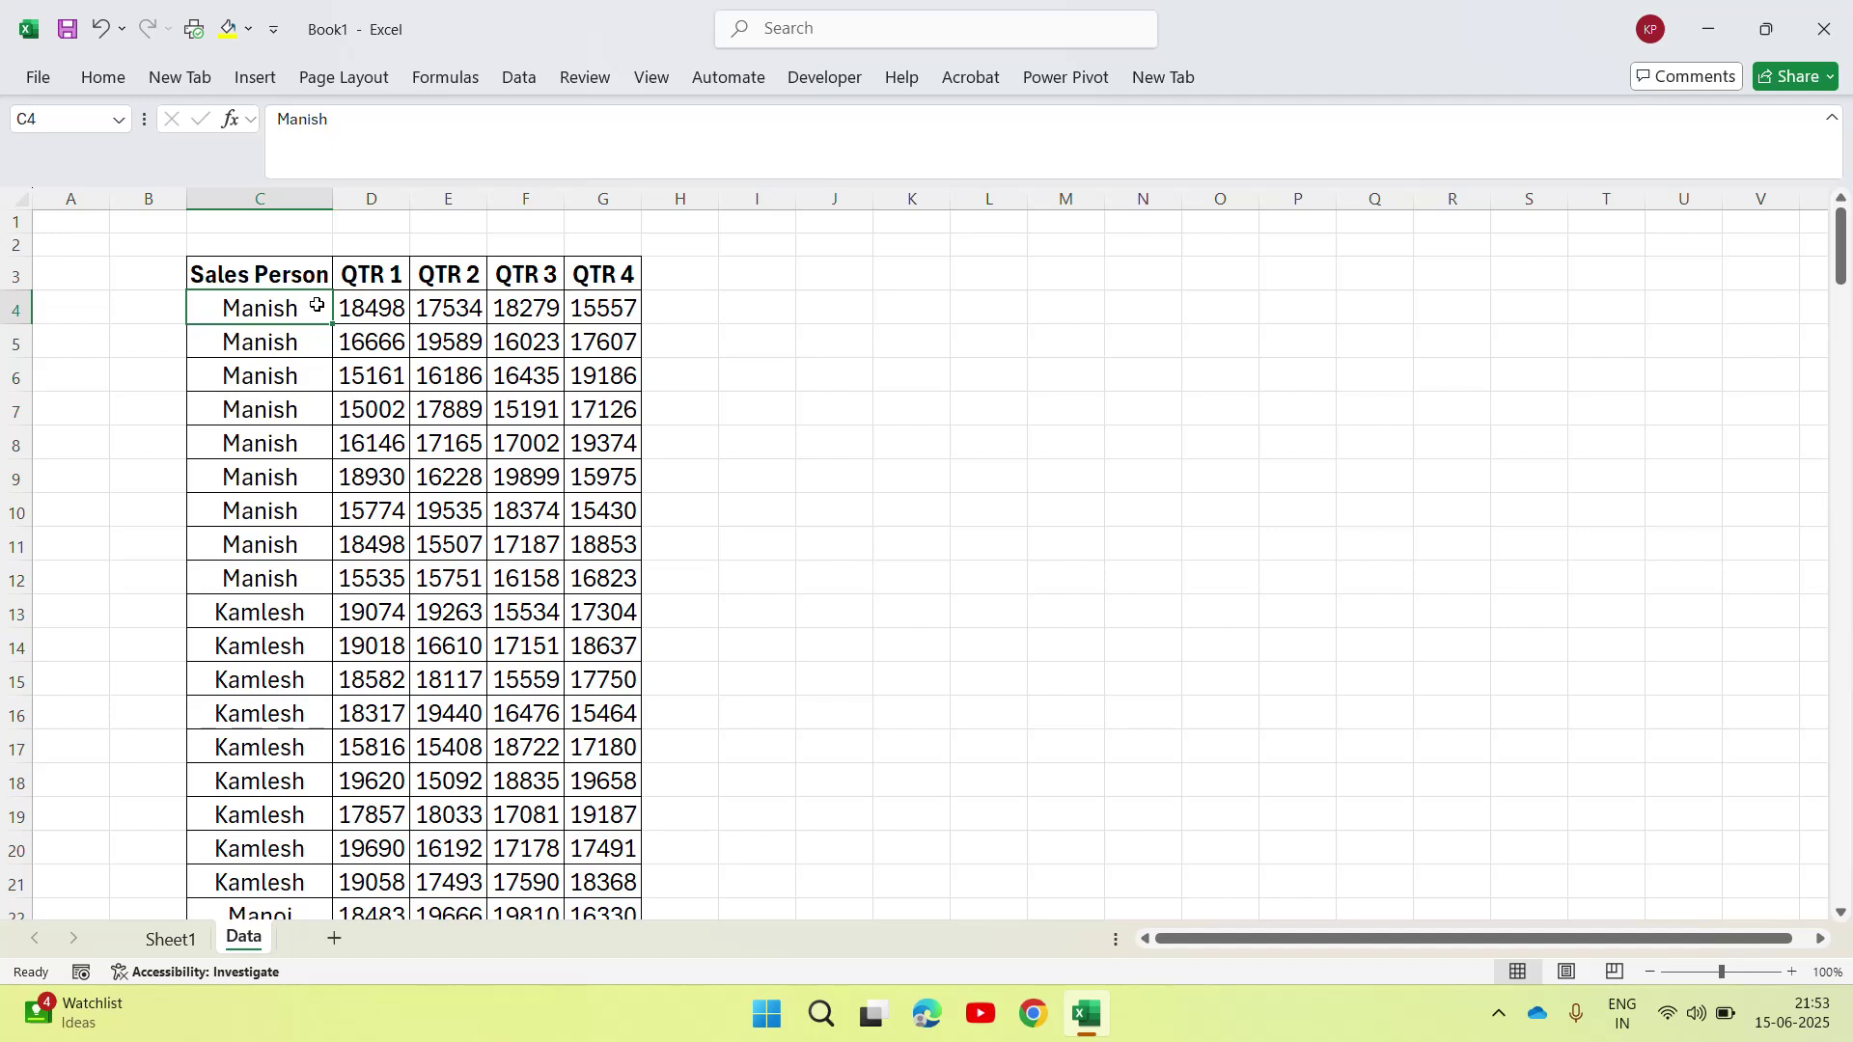
Step: Review the header cells from Sales Person to QTR 4 and slightly widen the Sales Person column
click(271, 274)
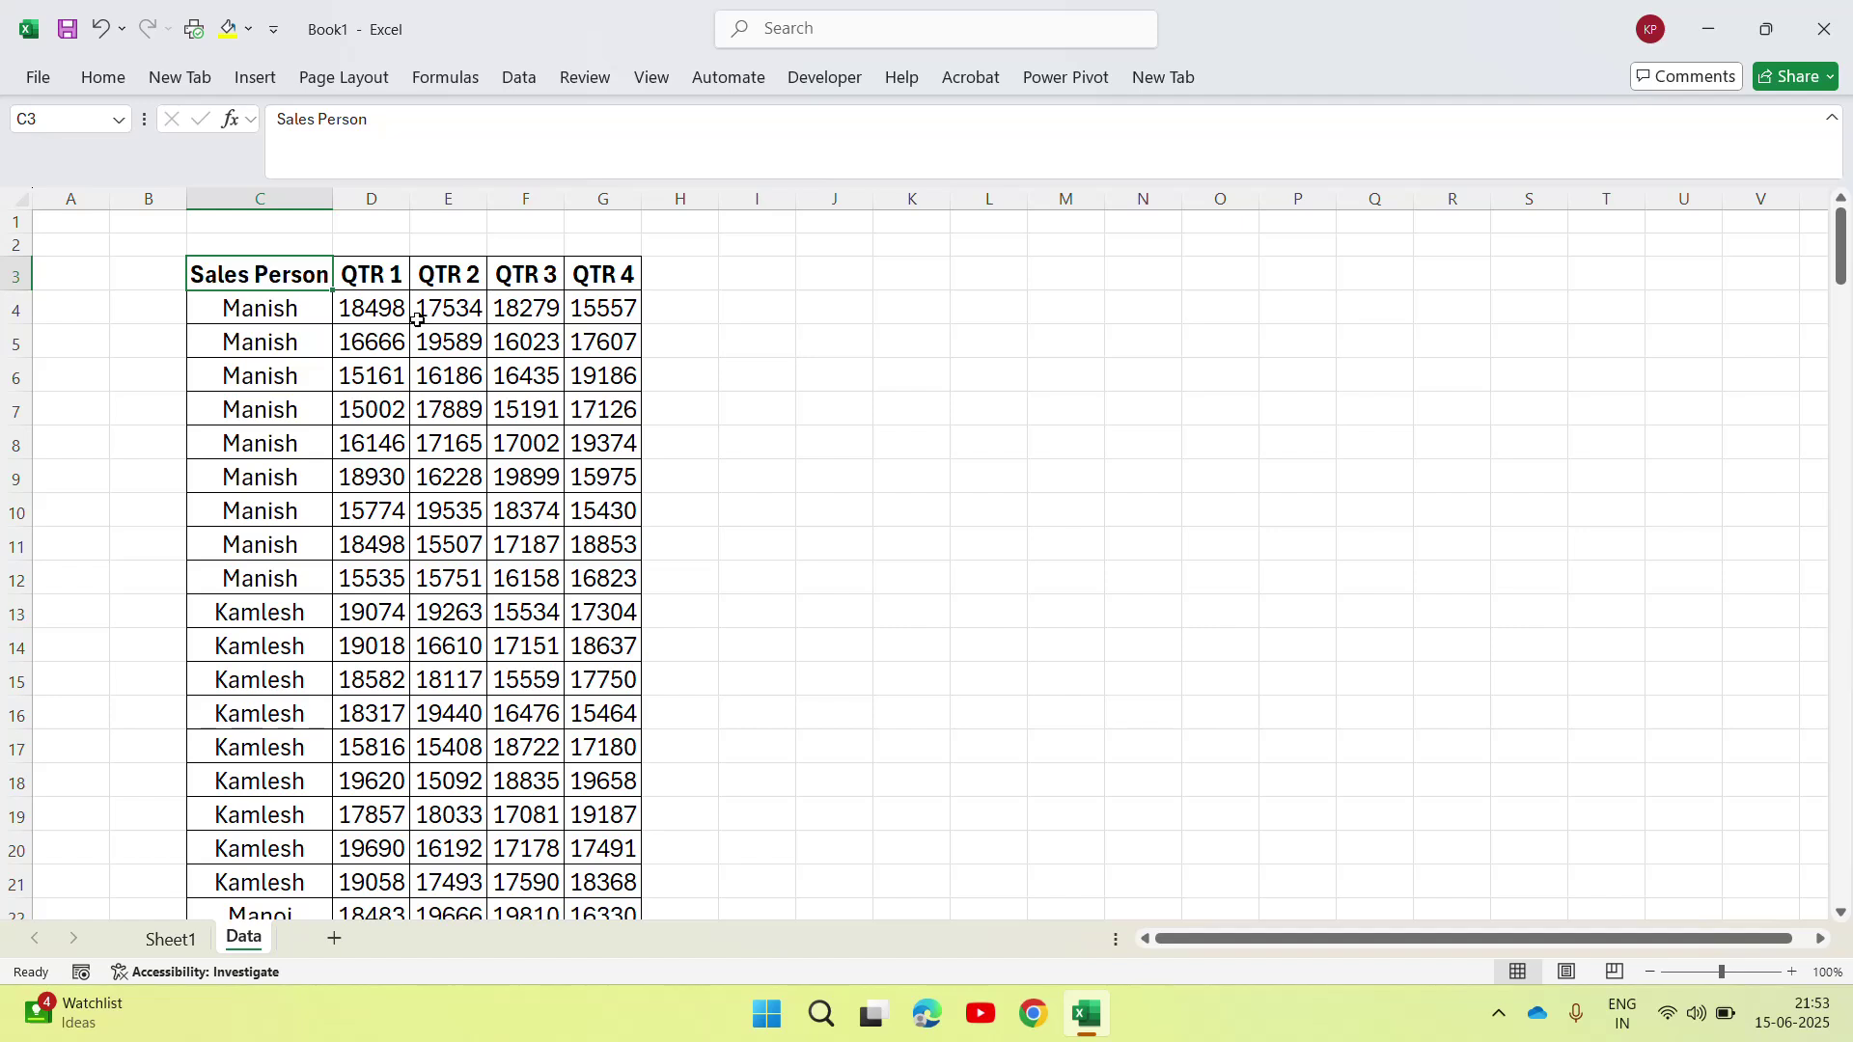
click(391, 274)
click(447, 274)
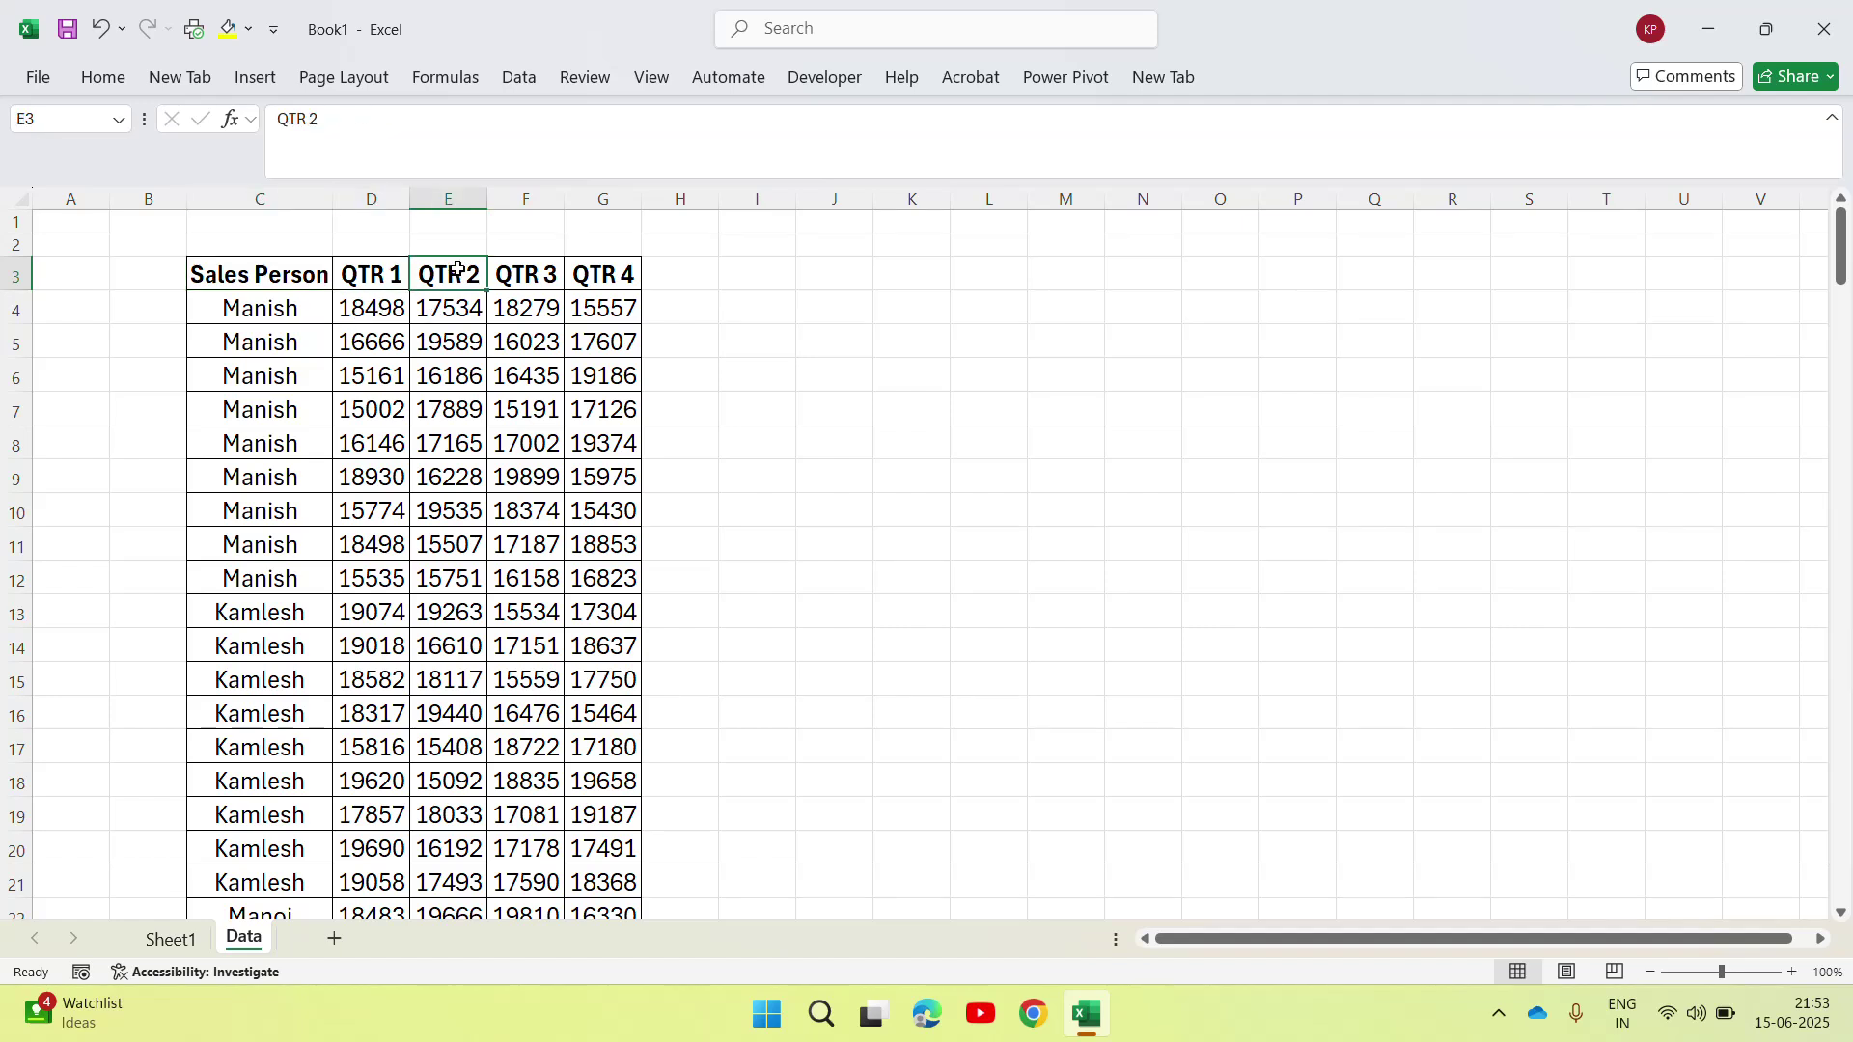
click(503, 273)
key(Right)
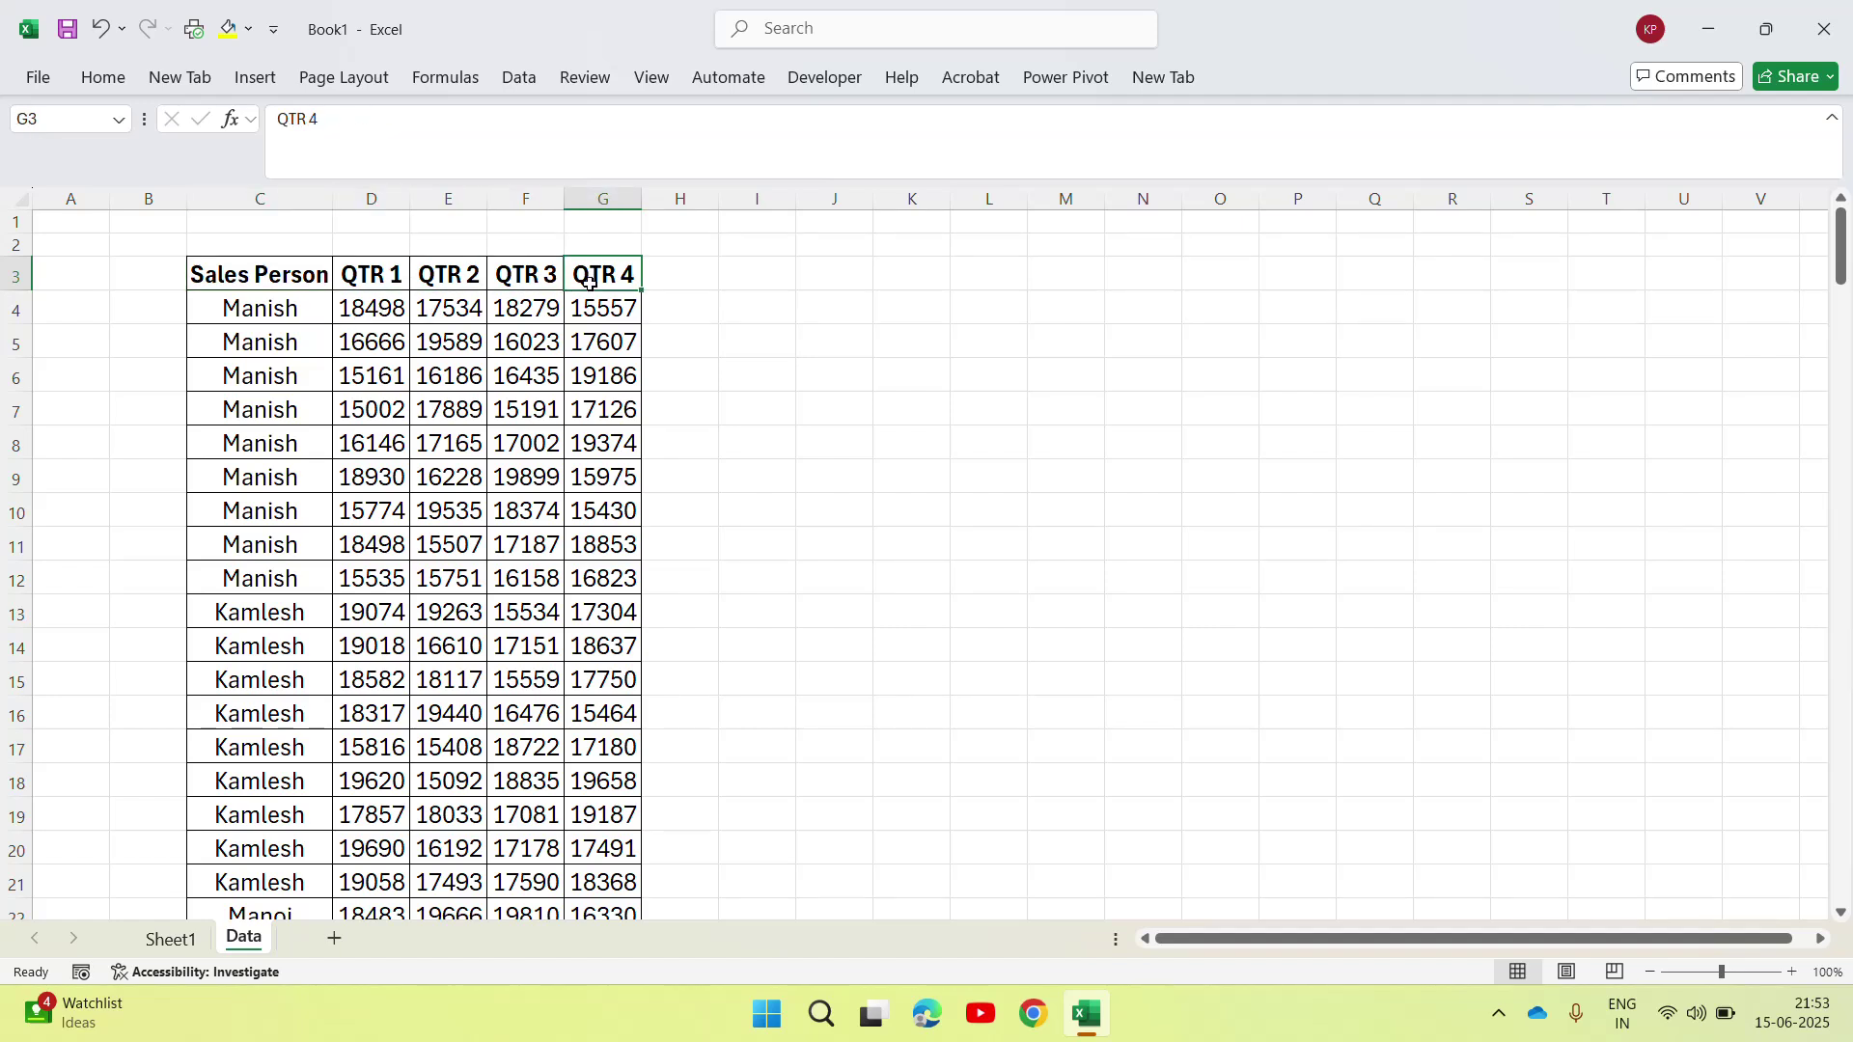
drag(333, 199, 354, 199)
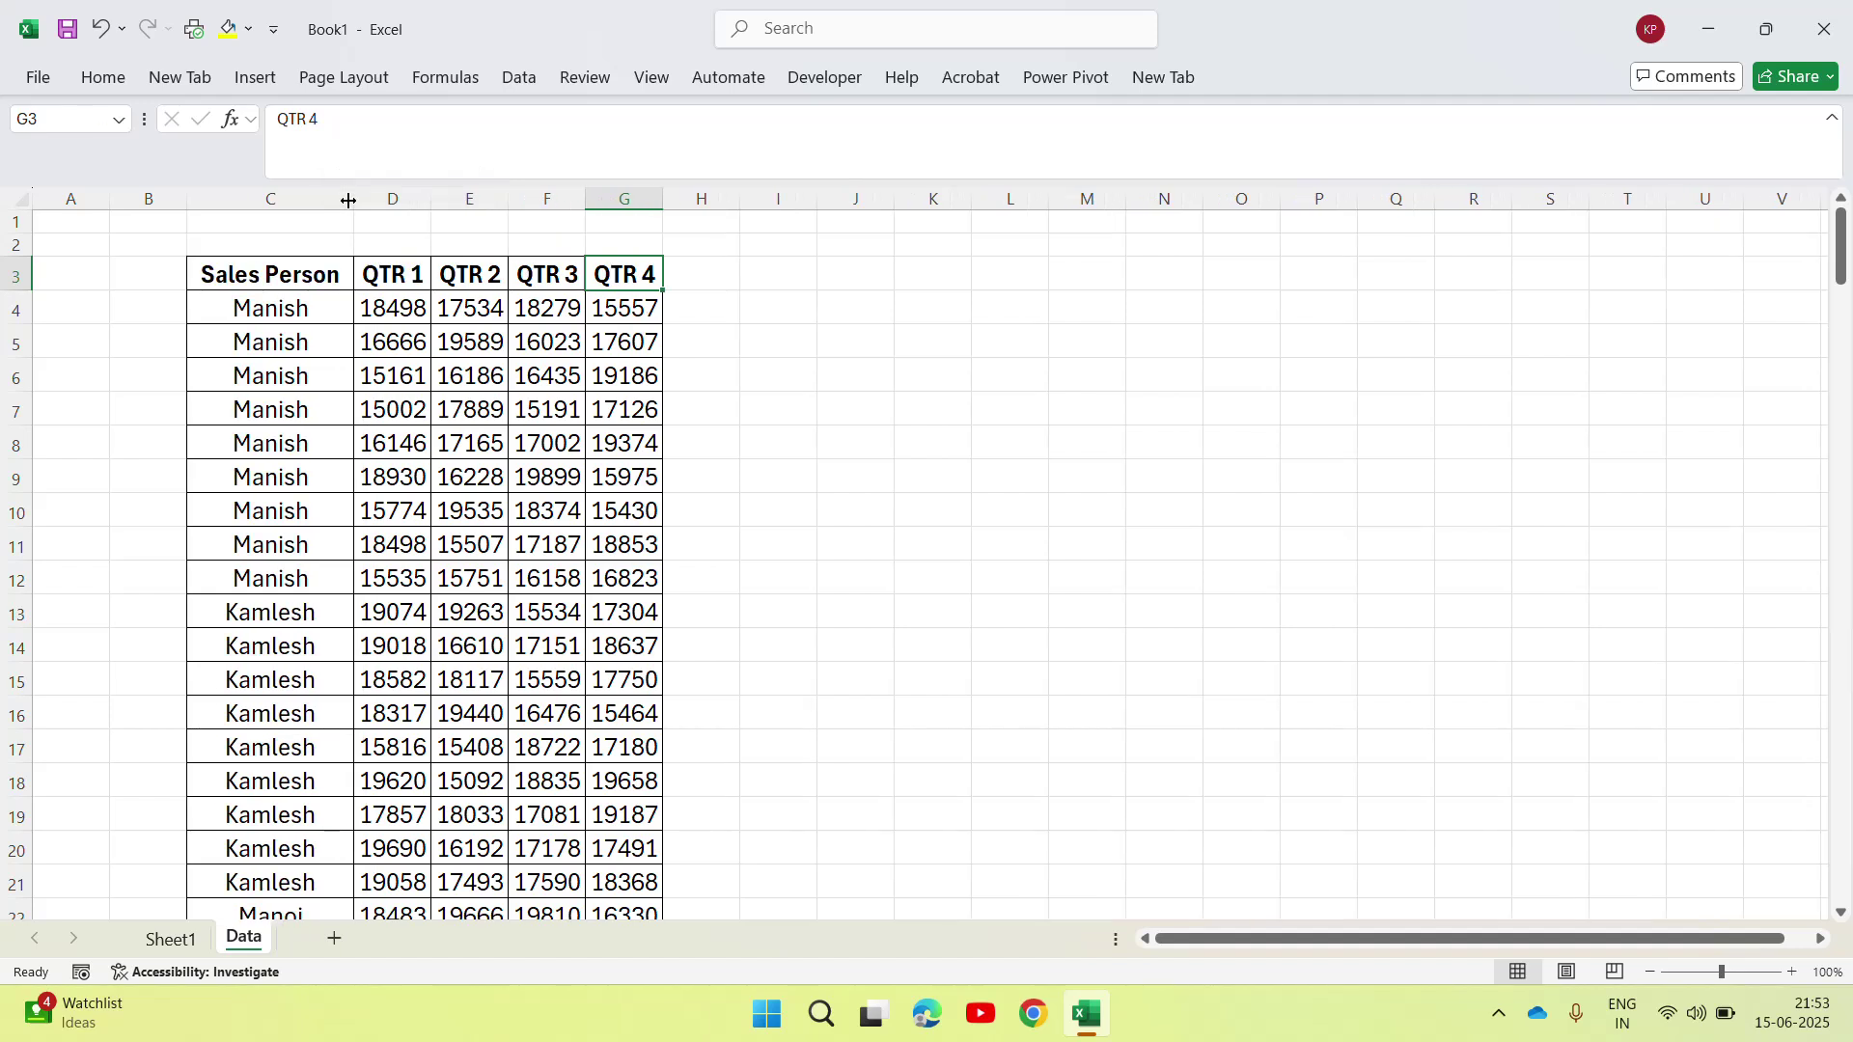
Step: Examine the repeated sales person entries in the first rows and their QTR 1 figures
click(293, 322)
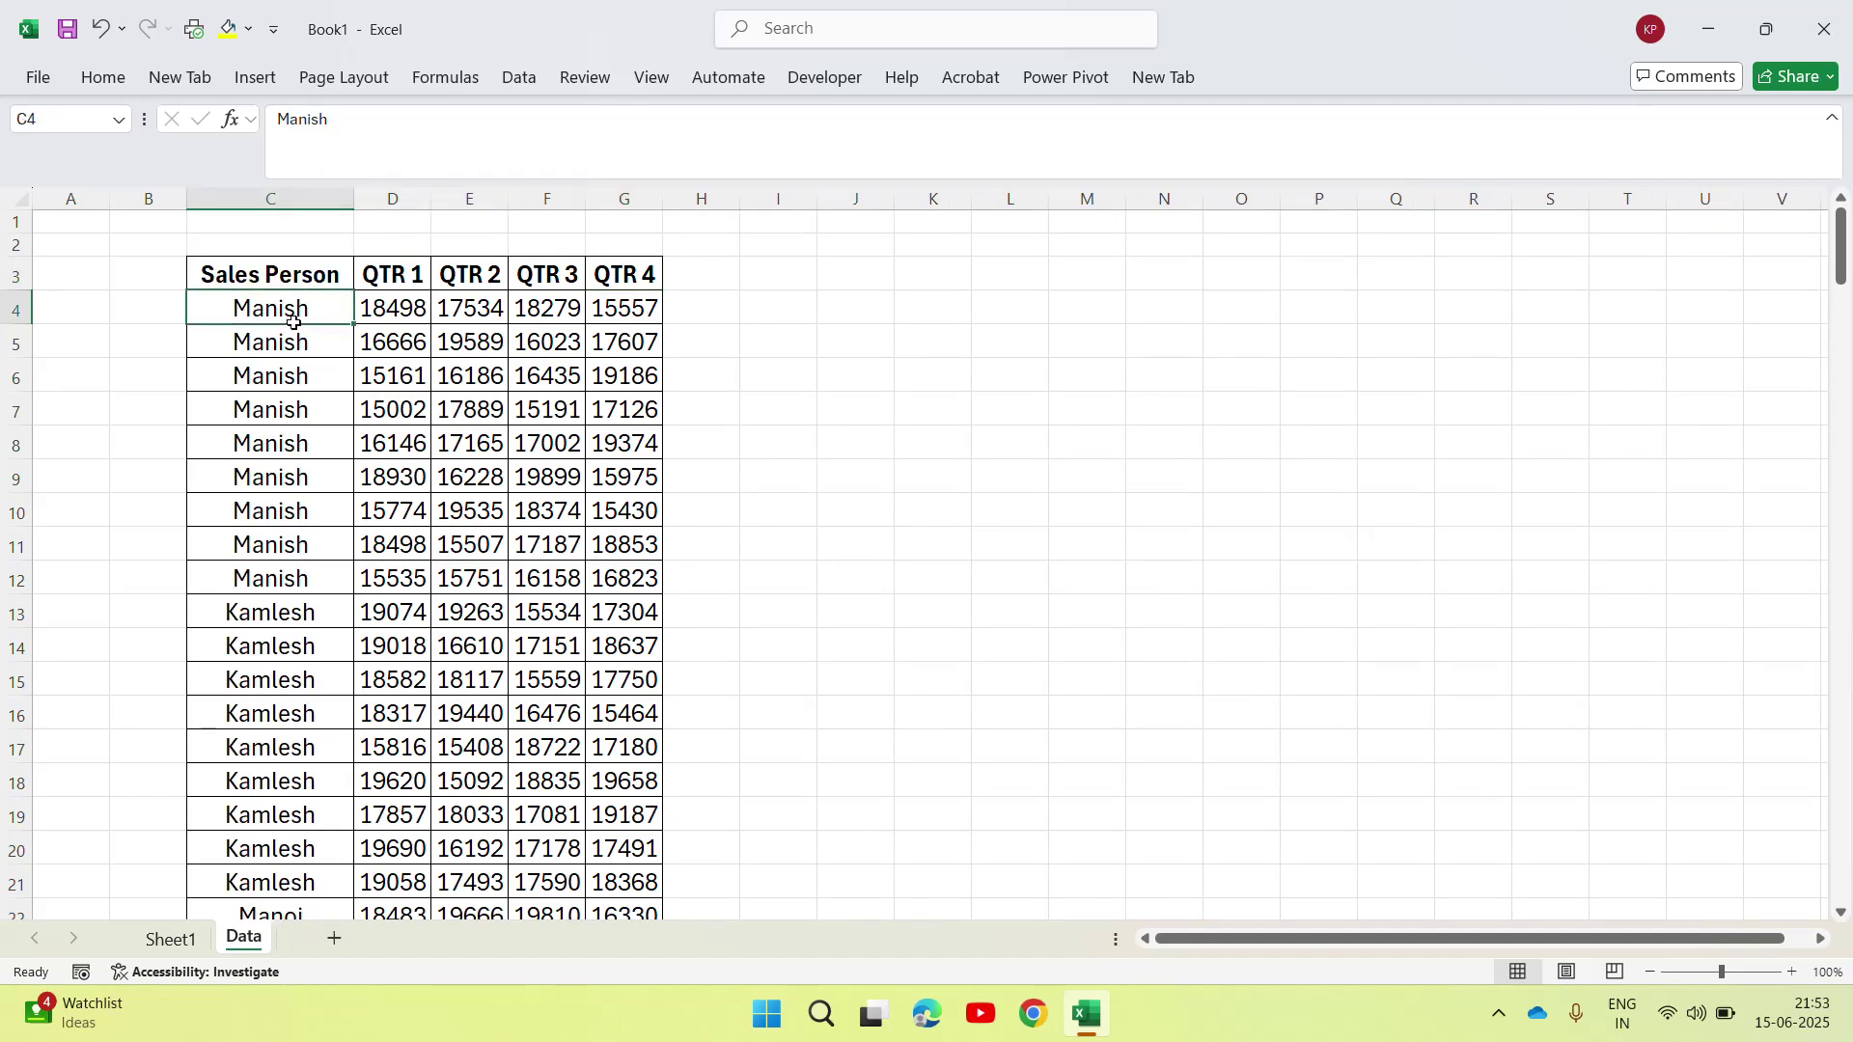
key(Down)
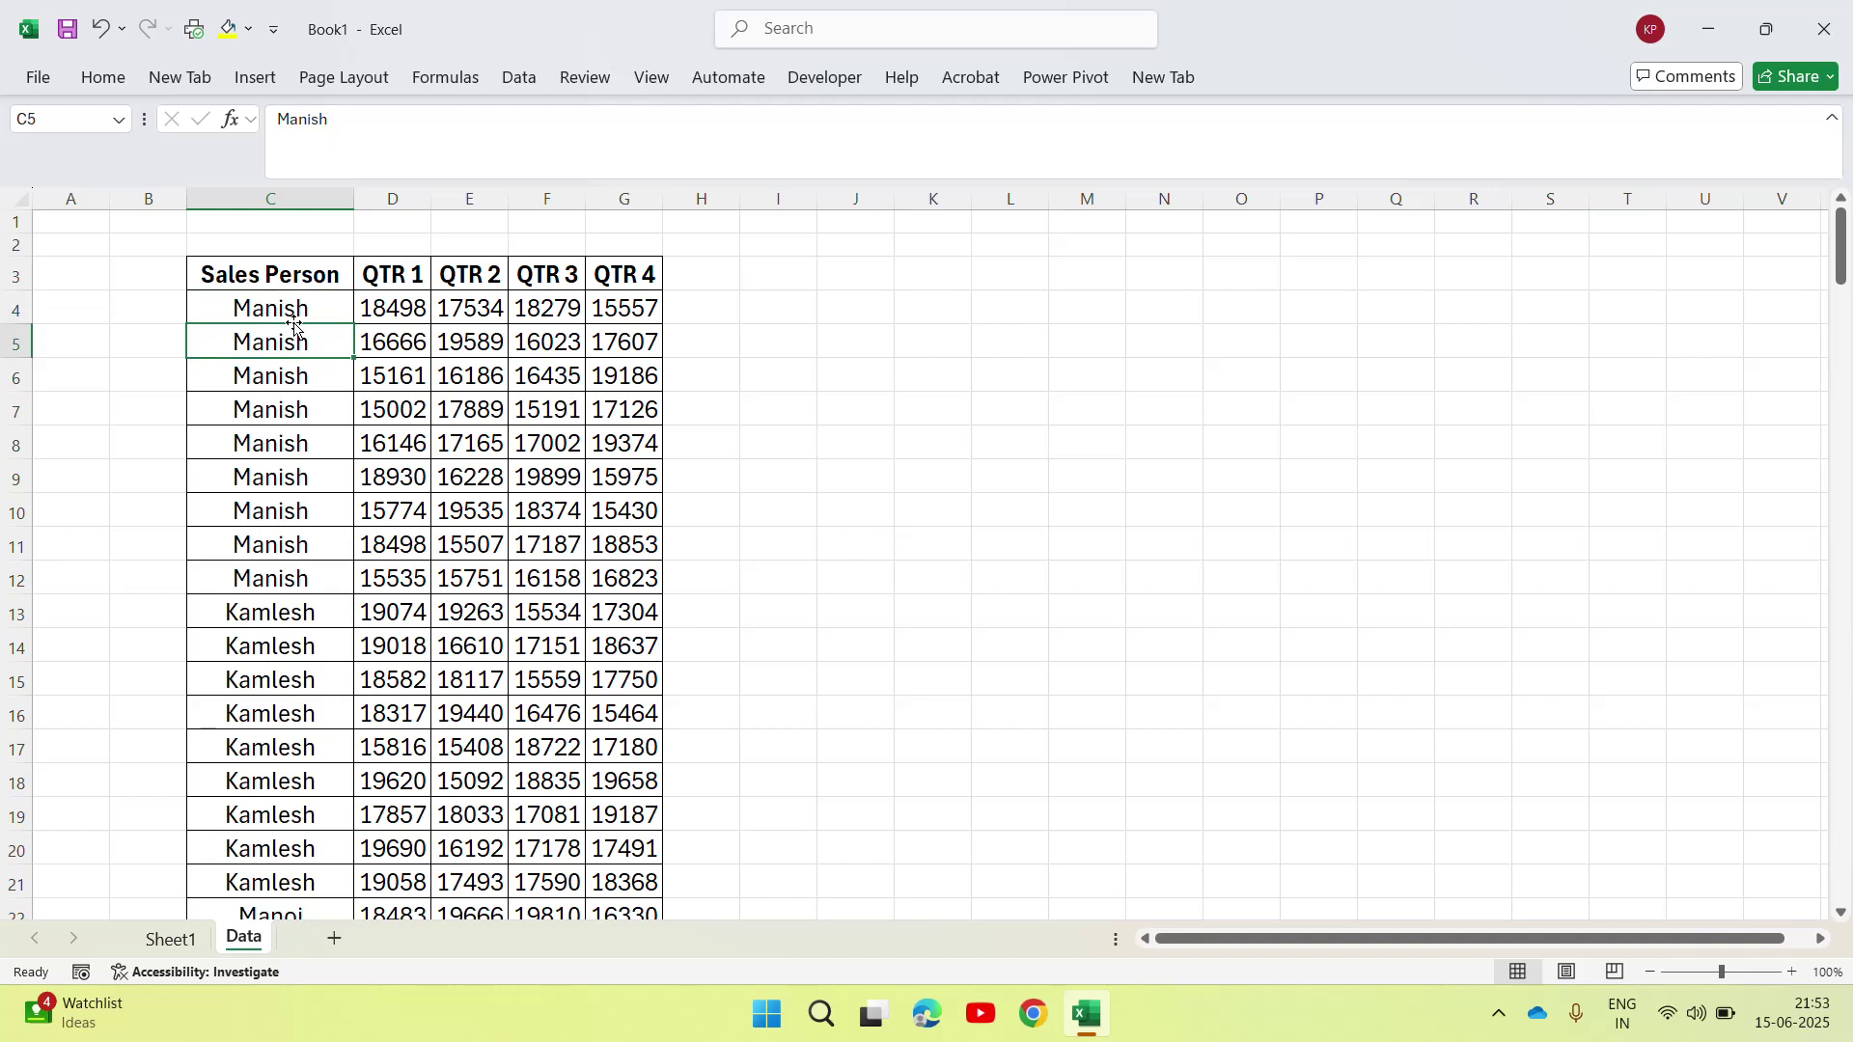
key(Down)
key(Down)
key(Down)
key(Down)
key(Down)
key(Down)
key(Up)
key(Up)
key(Up)
key(Up)
key(Up)
key(Up)
key(Up)
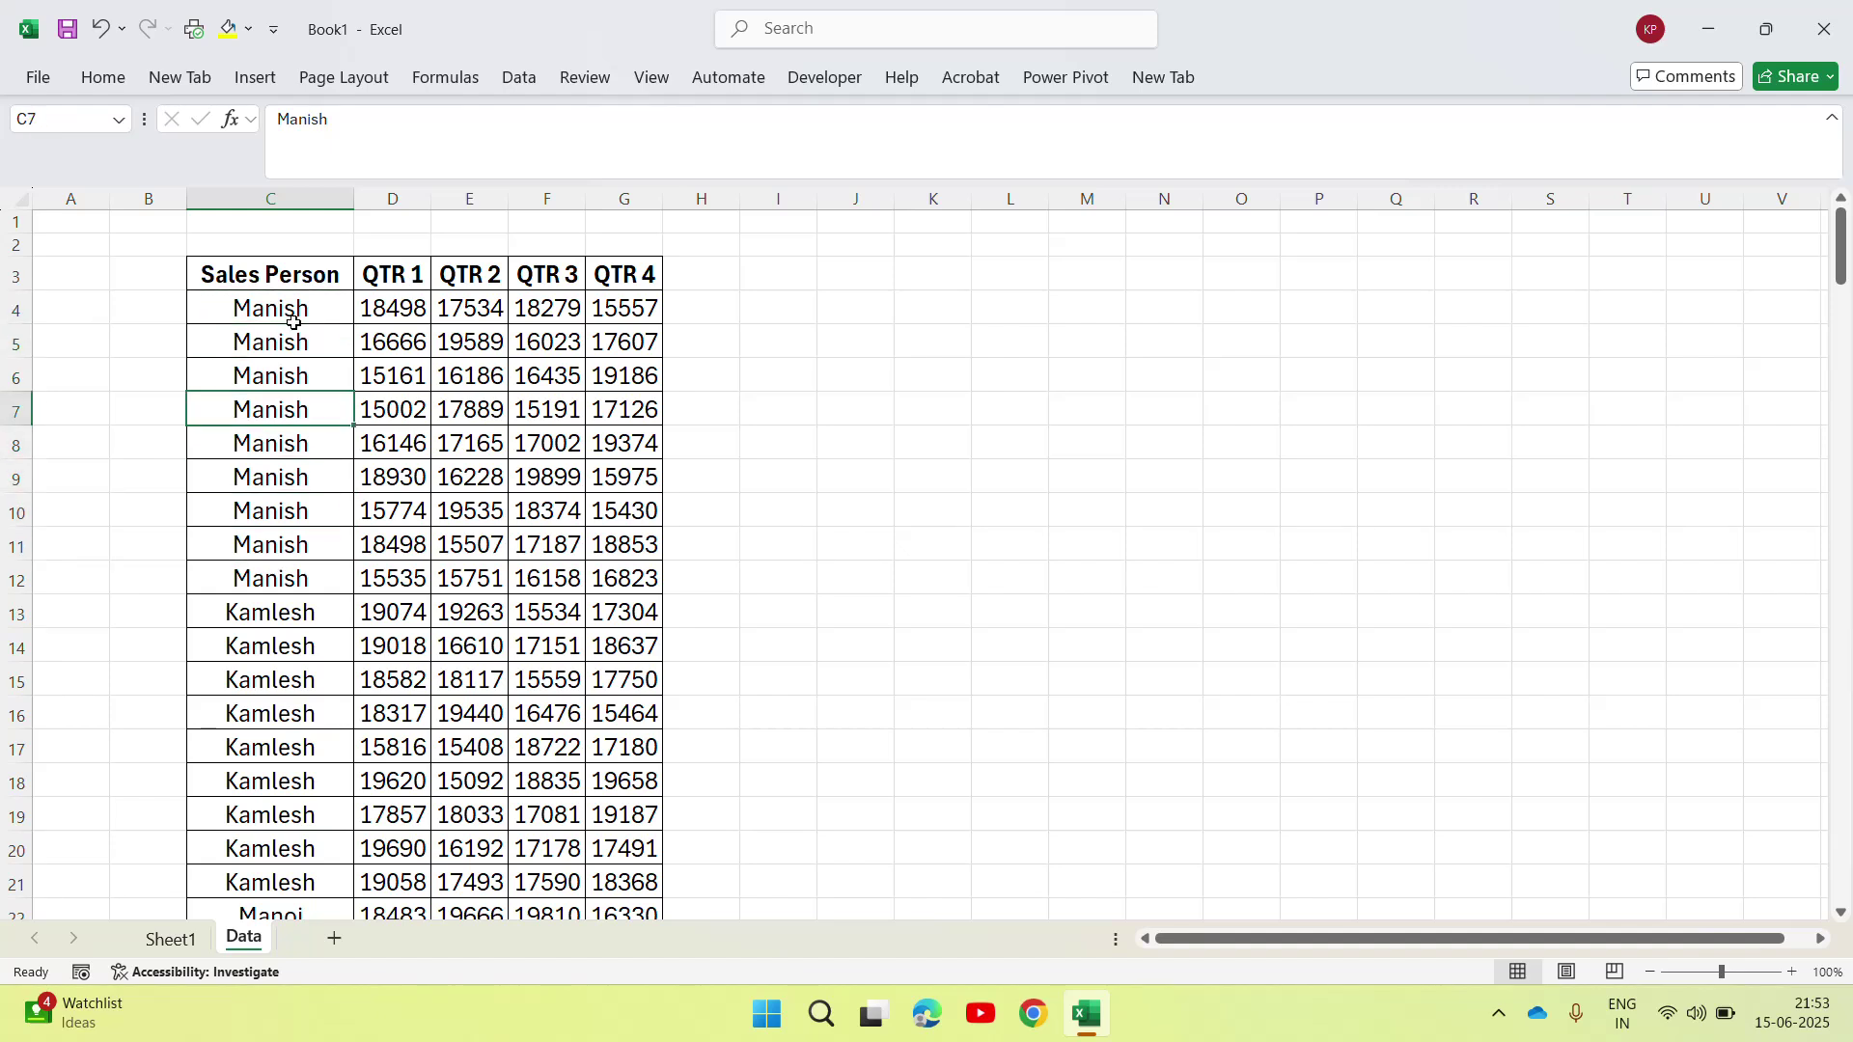
key(Right)
key(Down)
key(Down)
key(Down)
key(Down)
key(Down)
key(Down)
key(Down)
key(Down)
key(Down)
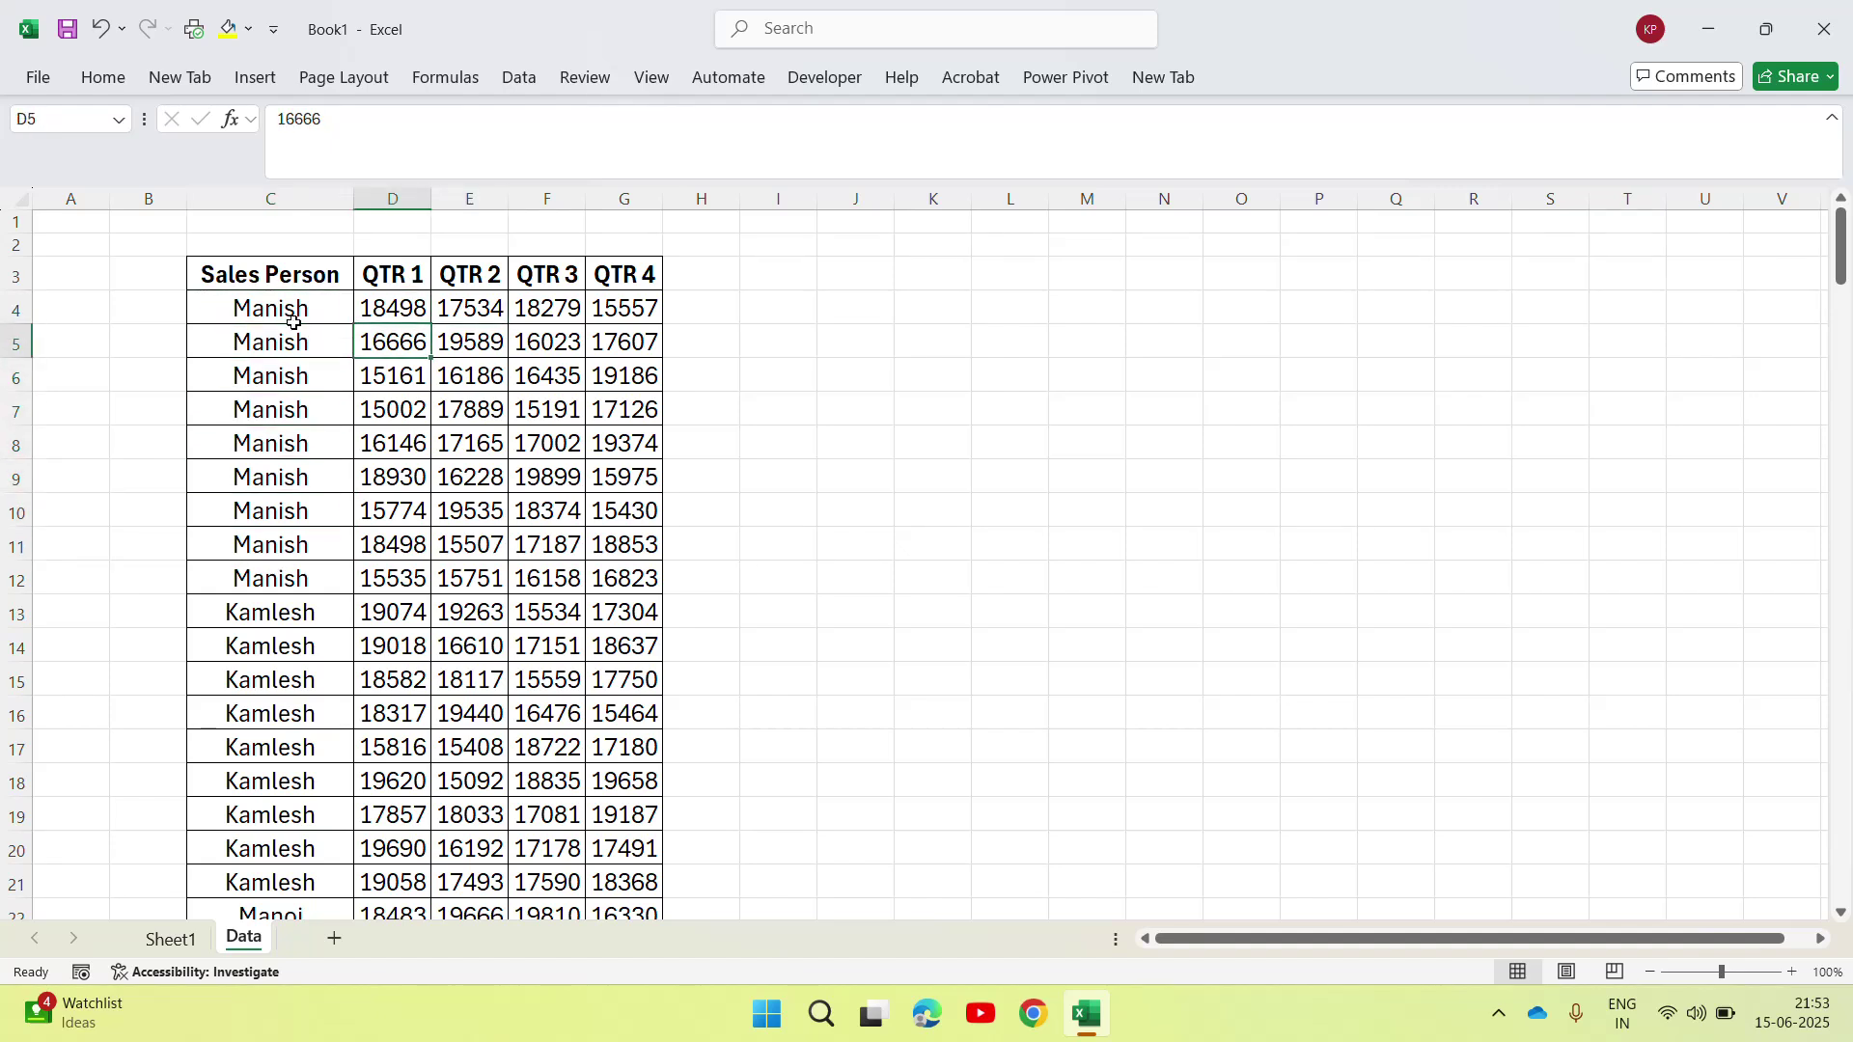
key(Left)
key(Left)
key(Down)
key(Down)
key(Down)
key(Right)
key(Down)
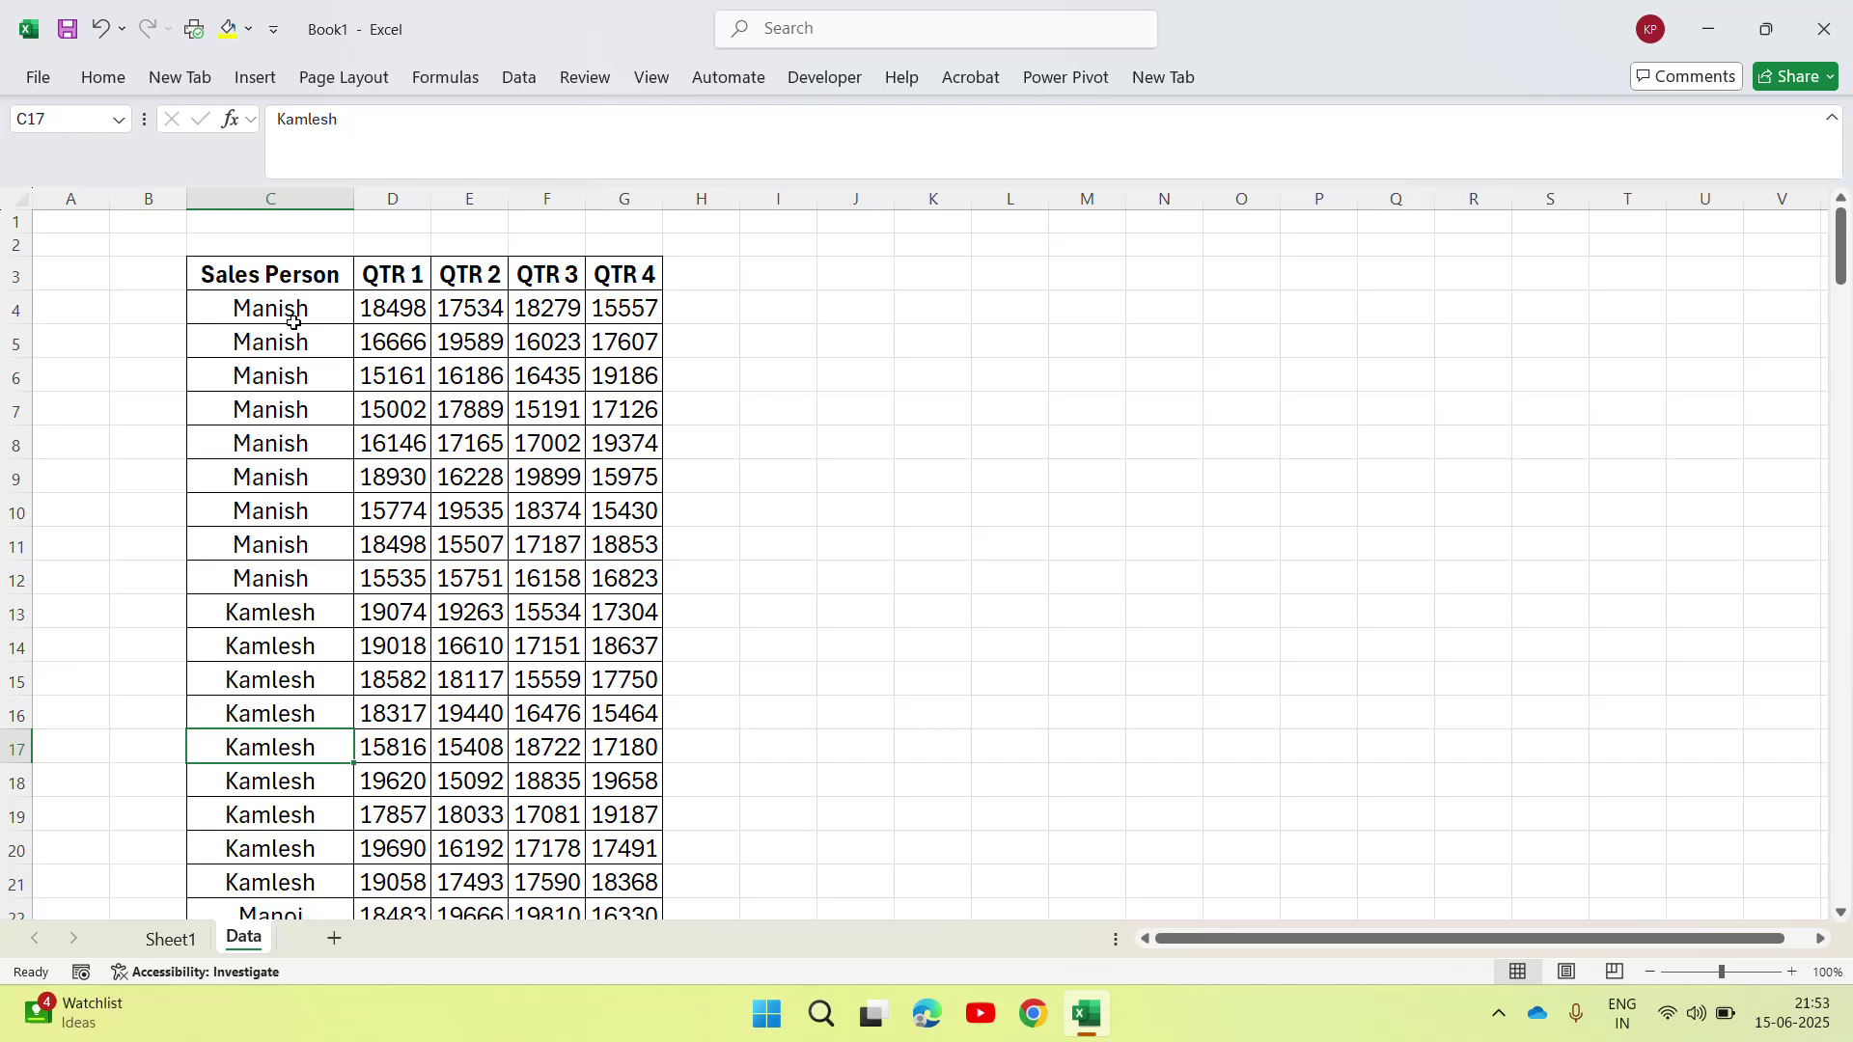
Step: Look through the remaining sales person entries further down the table and return to the first data row
key(ctrl+Down)
key(Down)
key(Down)
key(Down)
key(Down)
key(Down)
key(Down)
key(Down)
key(Down)
key(Down)
key(Down)
key(Down)
key(Down)
key(Down)
key(Up)
key(Up)
key(Up)
key(Up)
key(Up)
key(Up)
key(Up)
key(Up)
key(Up)
key(Up)
key(Up)
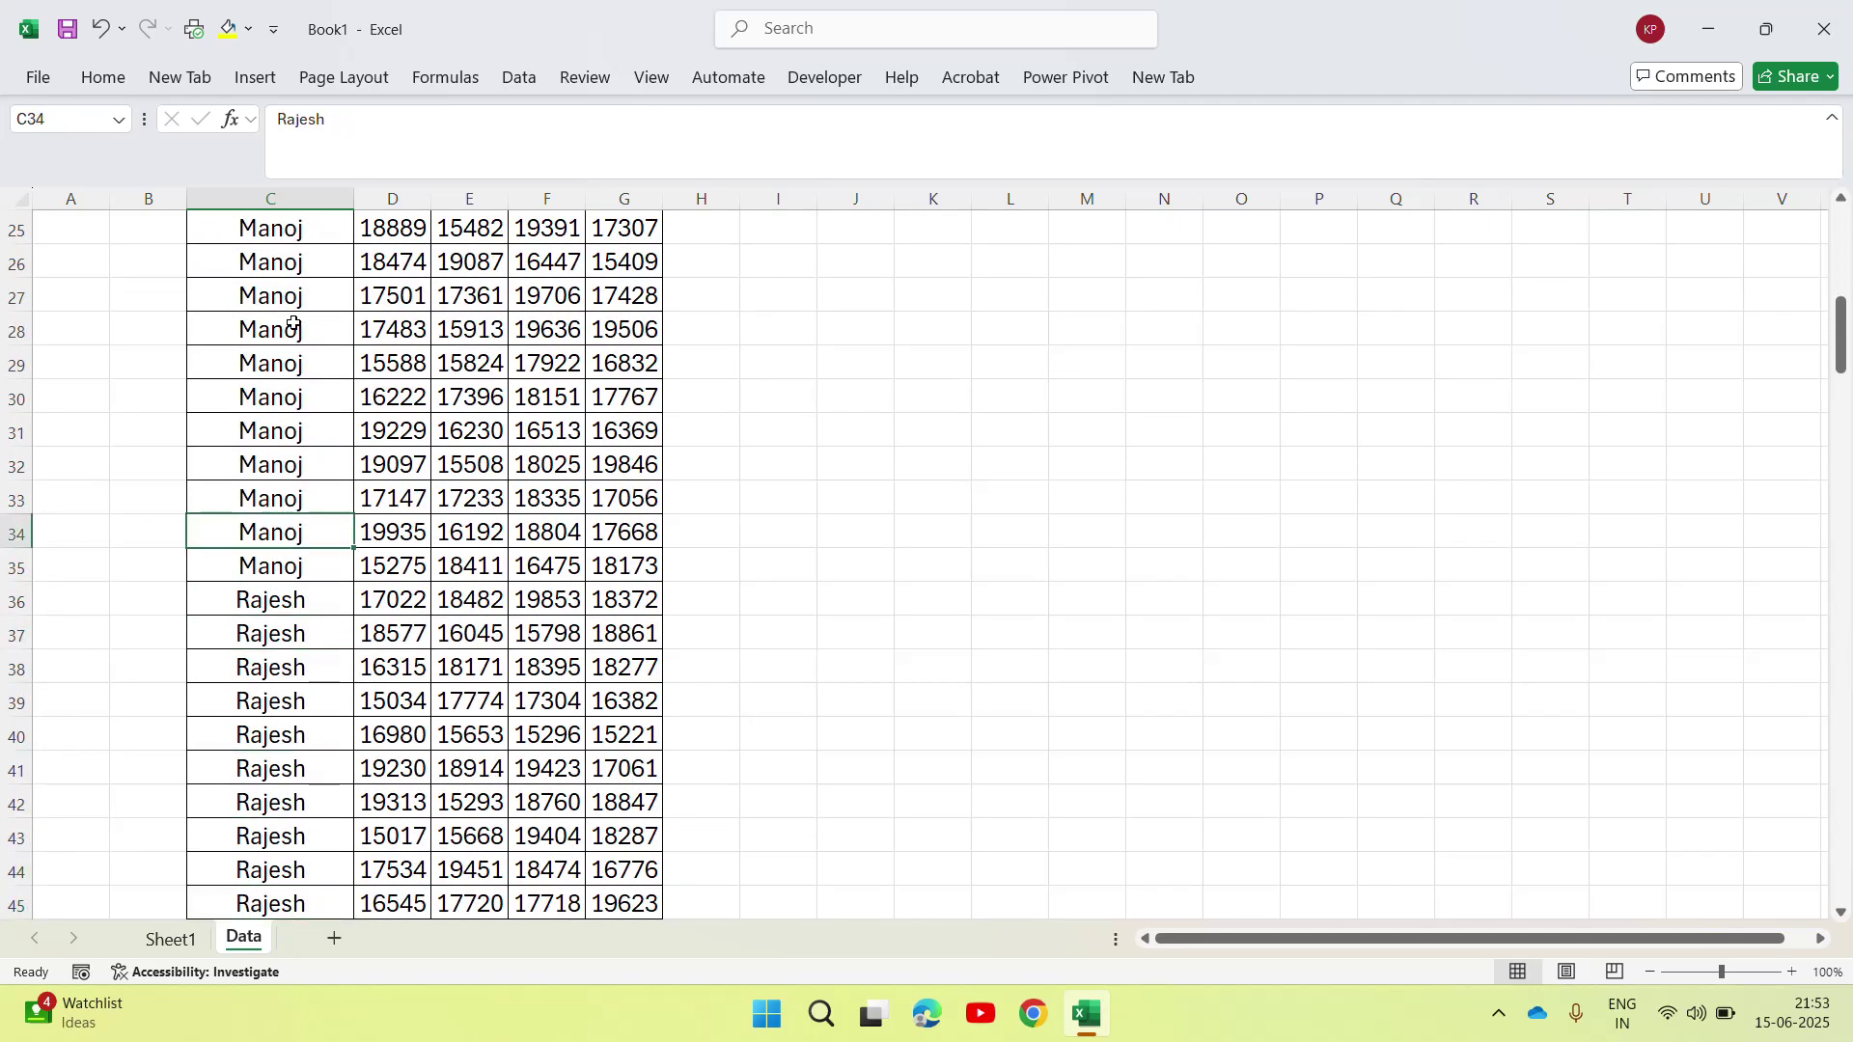
key(ctrl+Up)
key(ctrl+Up)
key(ctrl+Down)
key(Down)
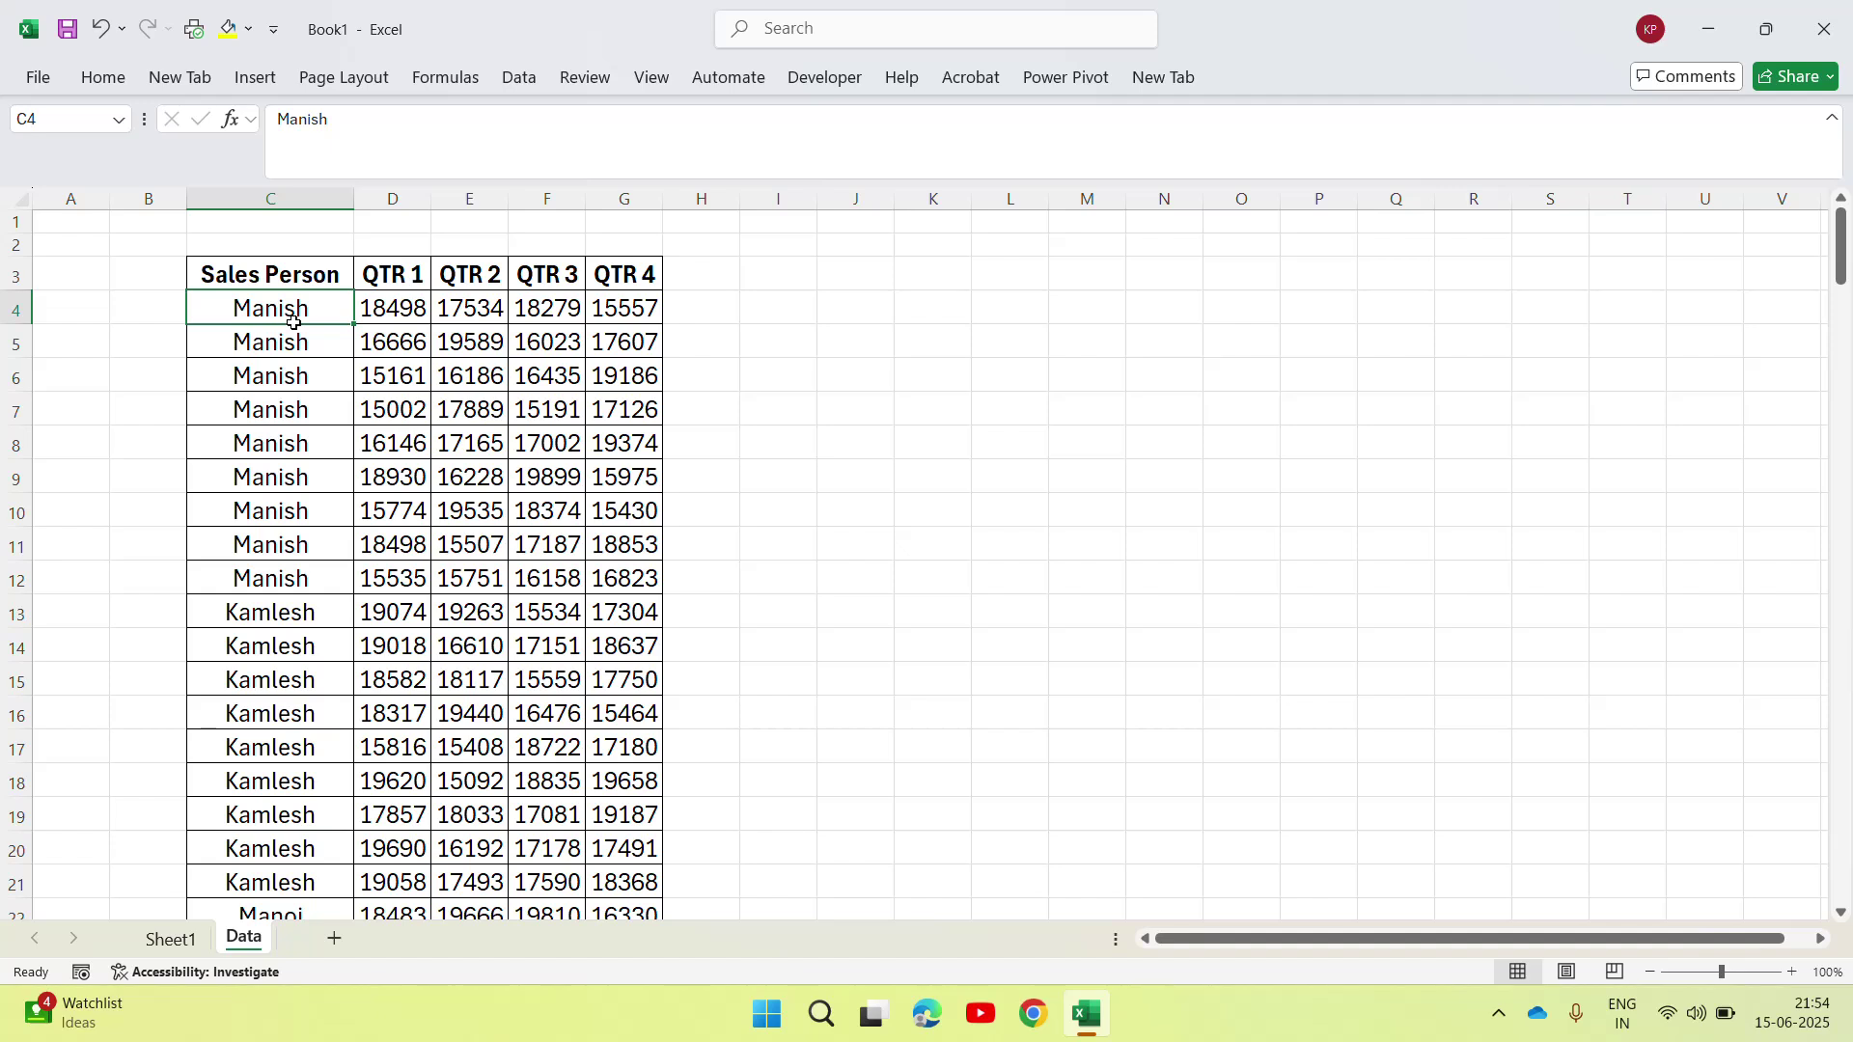
Step: Create a PivotTable on a new worksheet from the whole sales table, range C3:G183 of the Data sheet
click(267, 280)
key(shift+Right)
key(shift+Right)
key(shift+Right)
key(shift+Right)
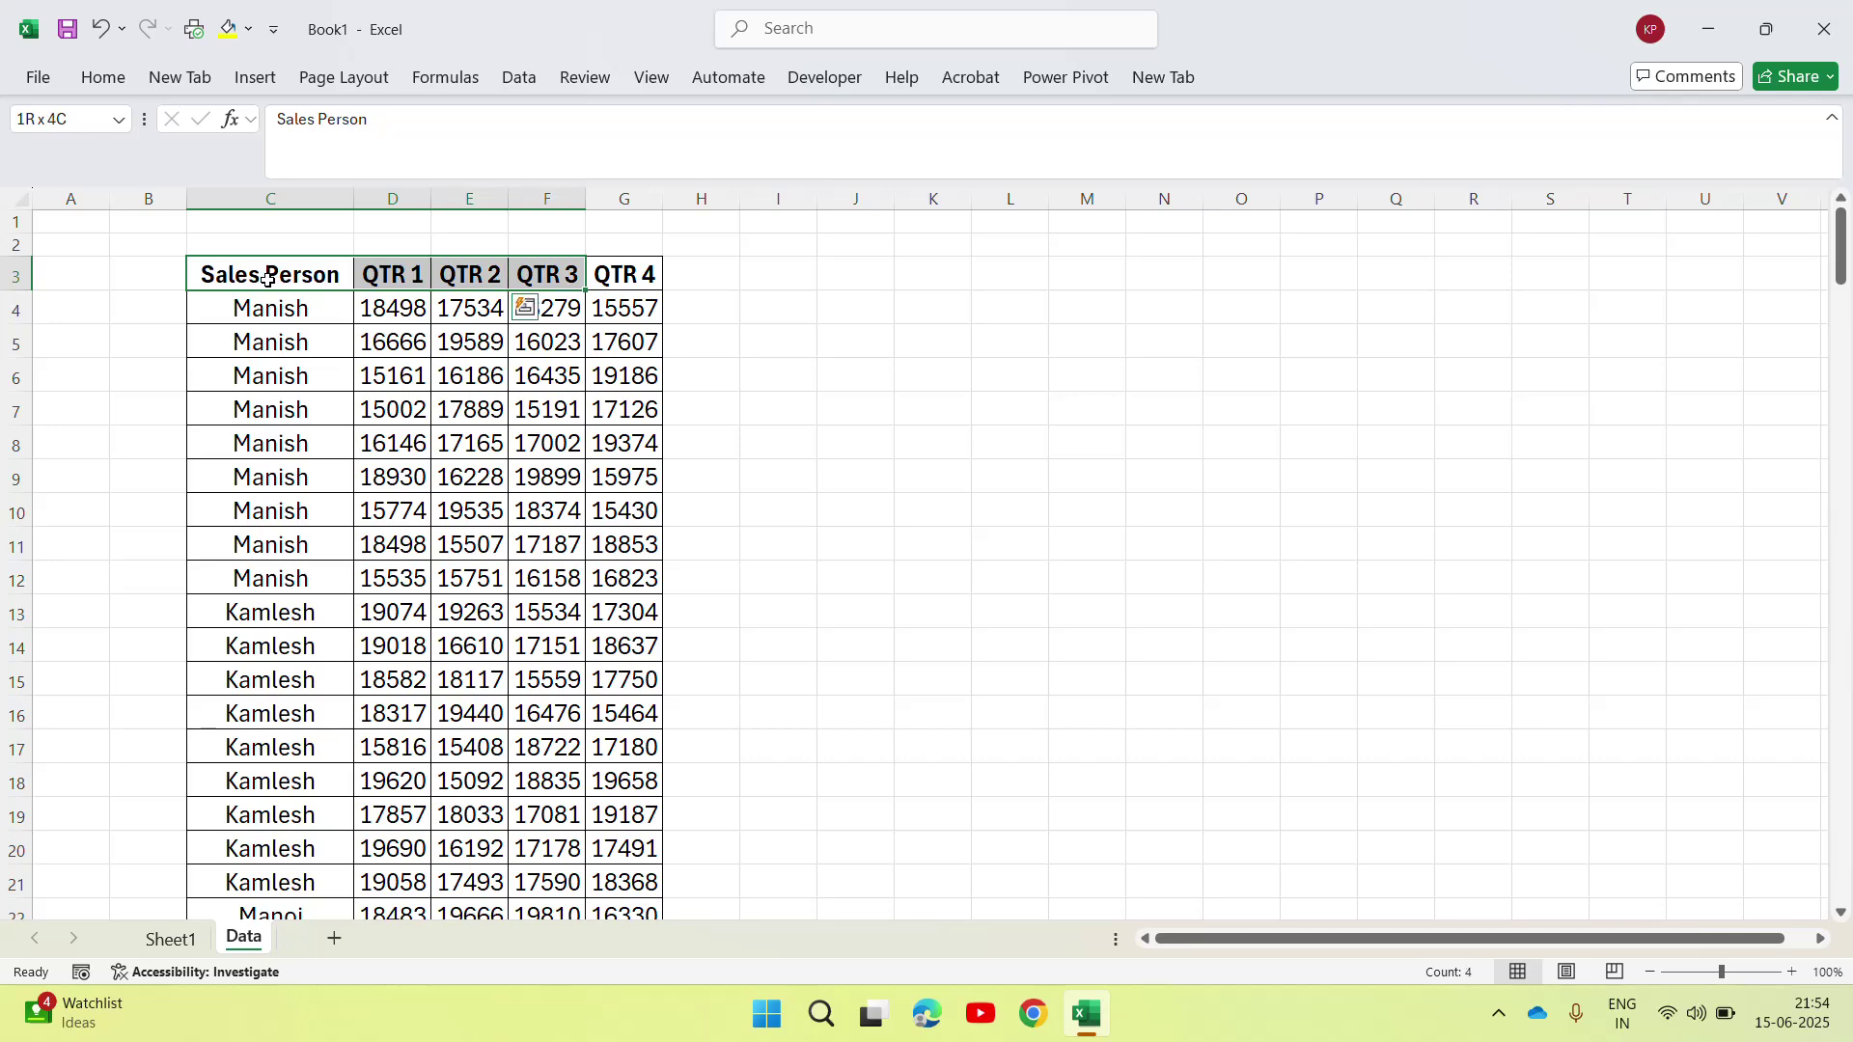
key(ctrl+shift+Down)
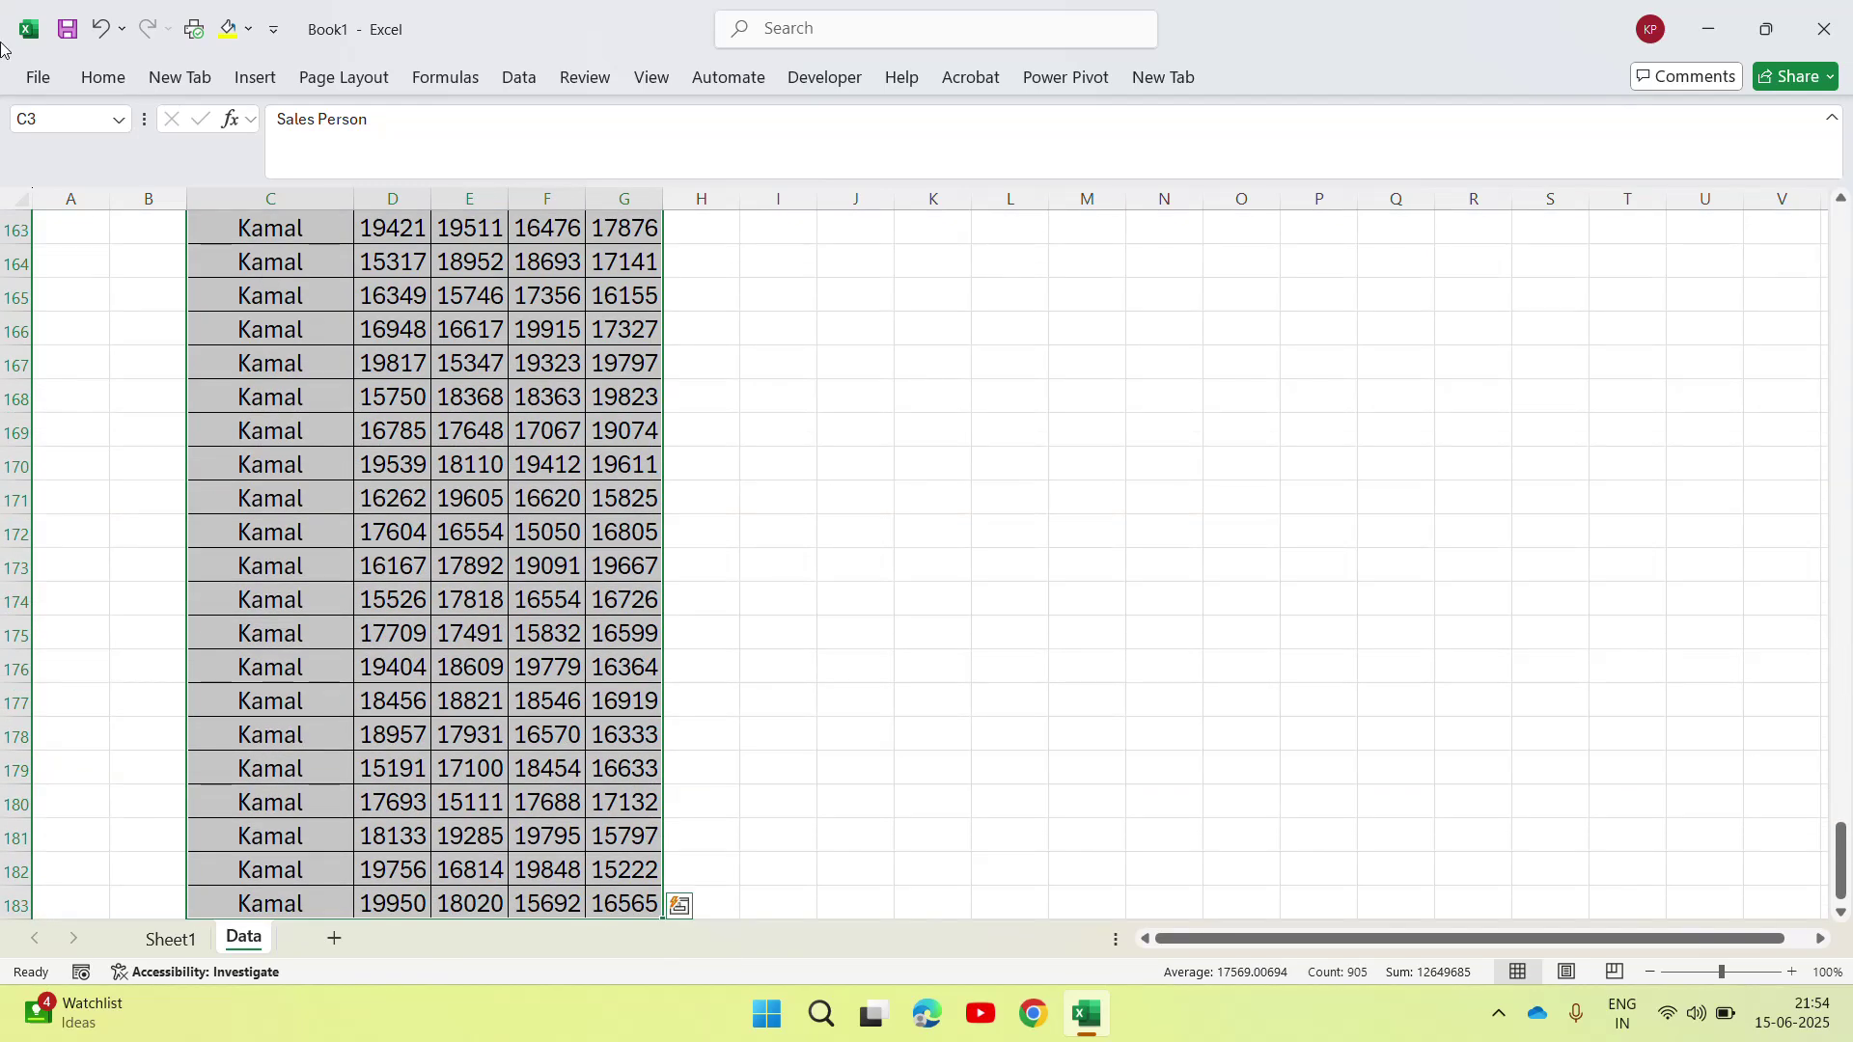
click(246, 85)
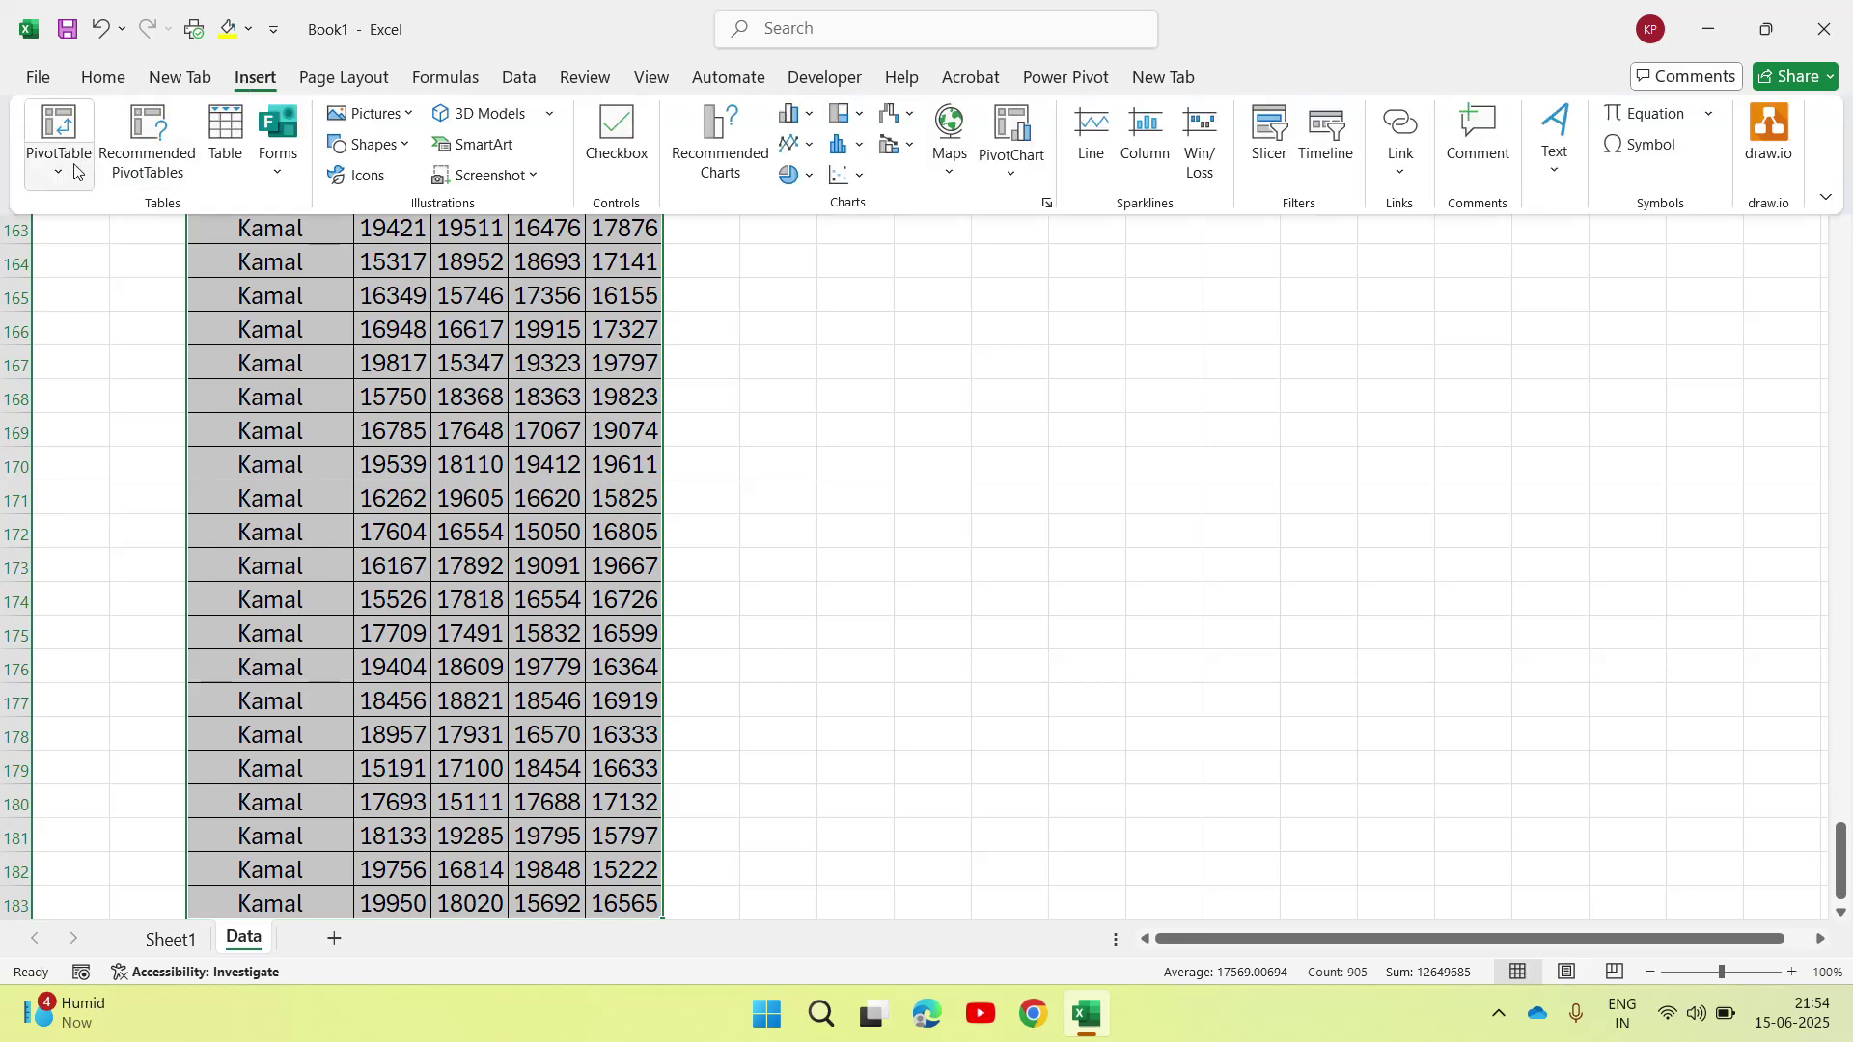
click(63, 176)
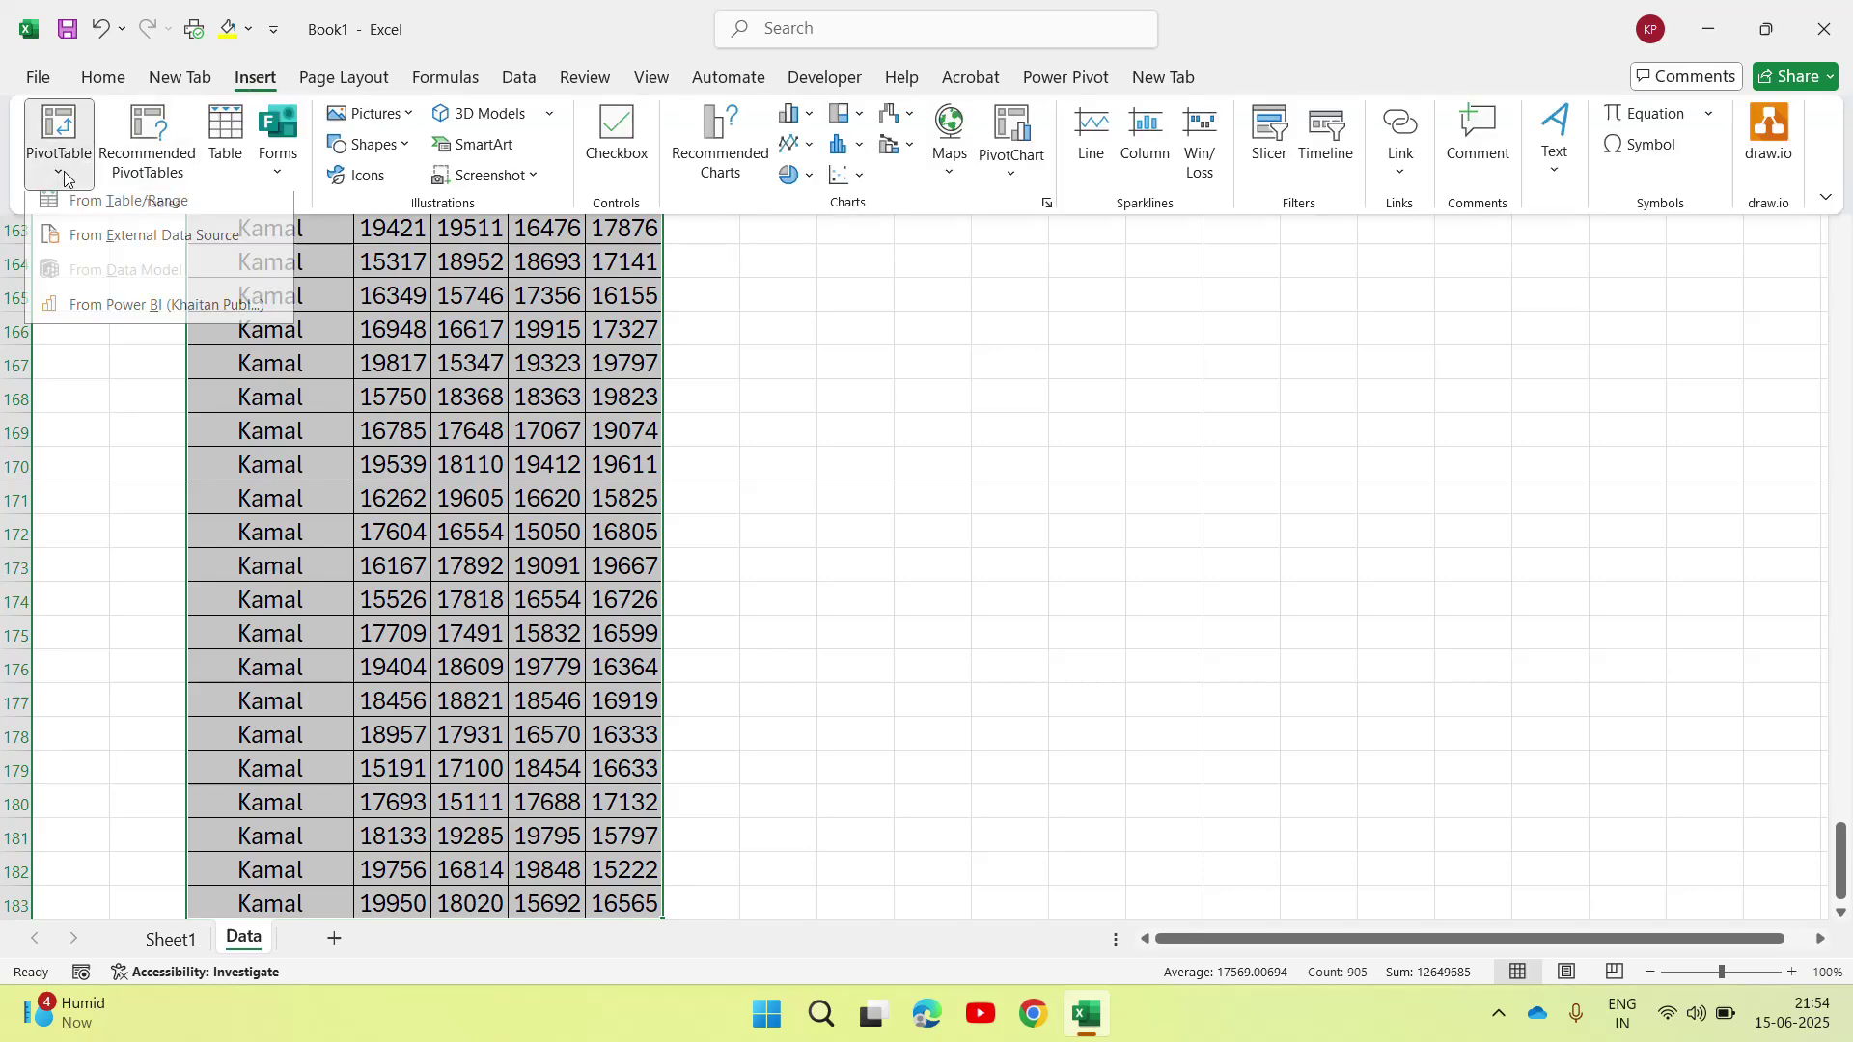
click(115, 213)
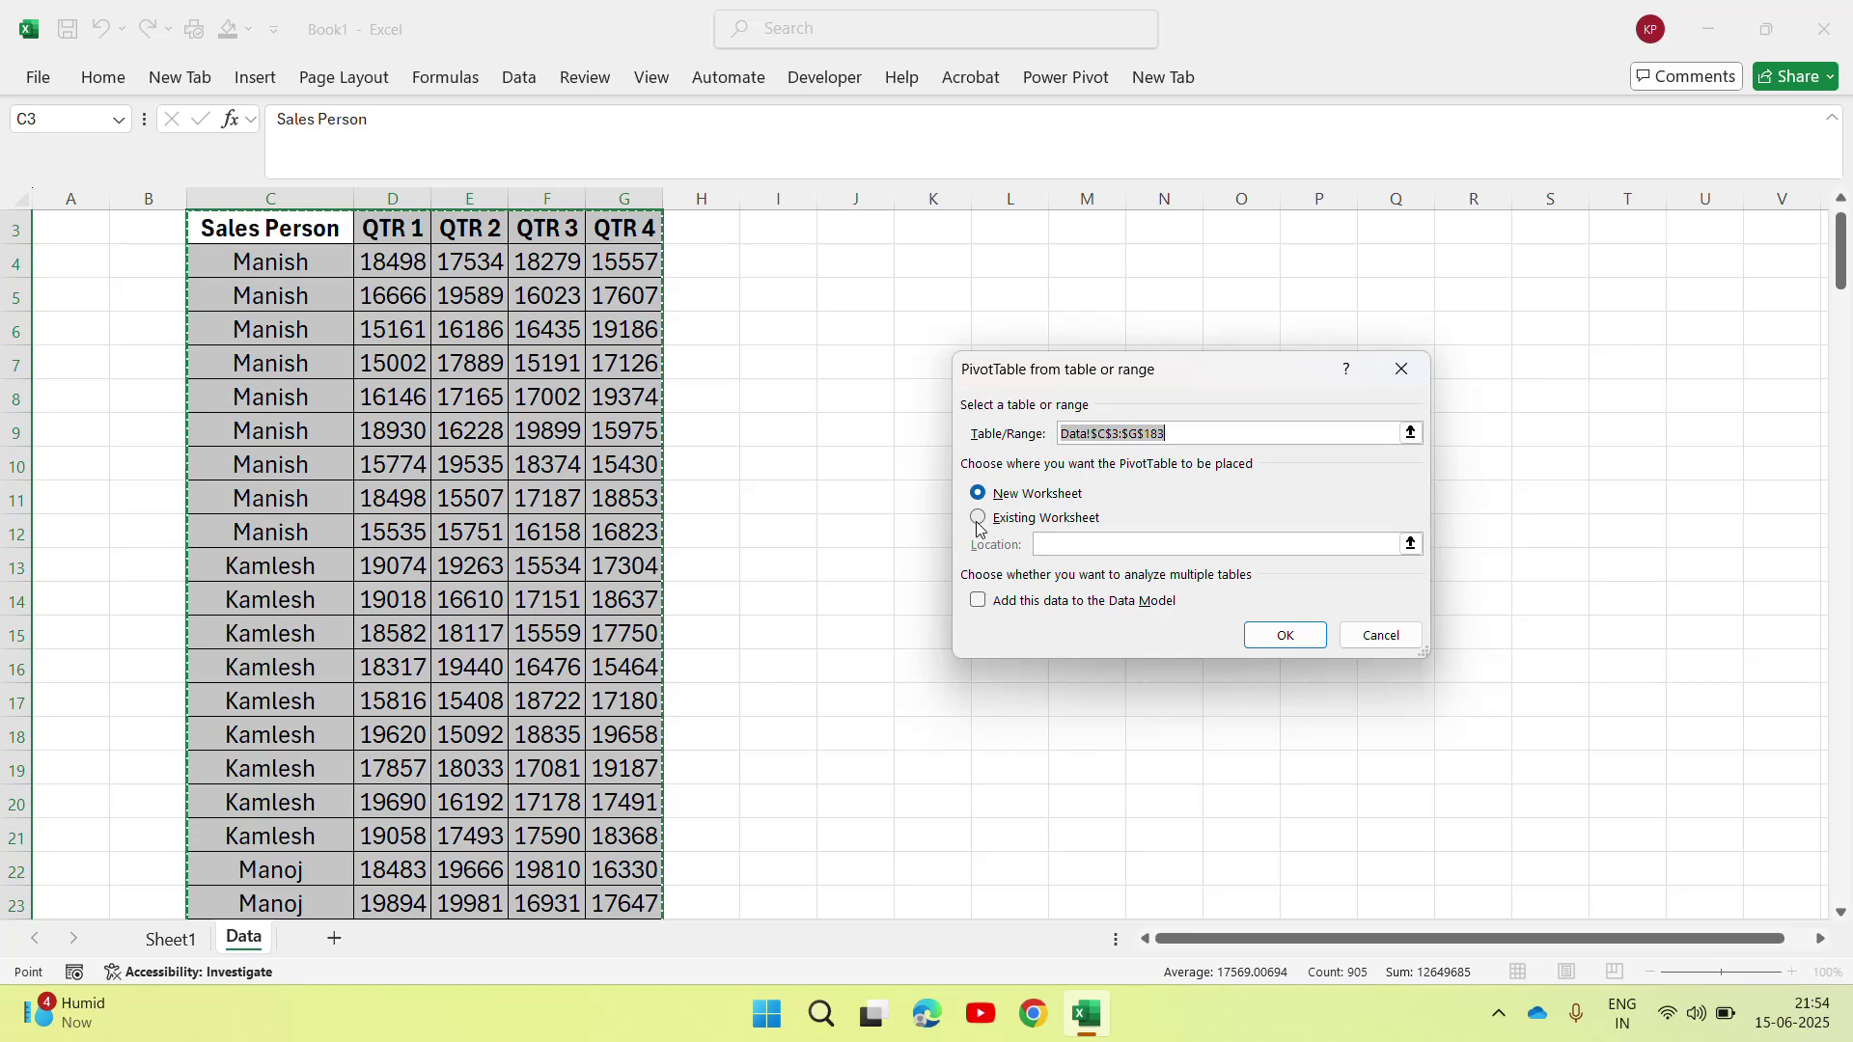
click(1290, 634)
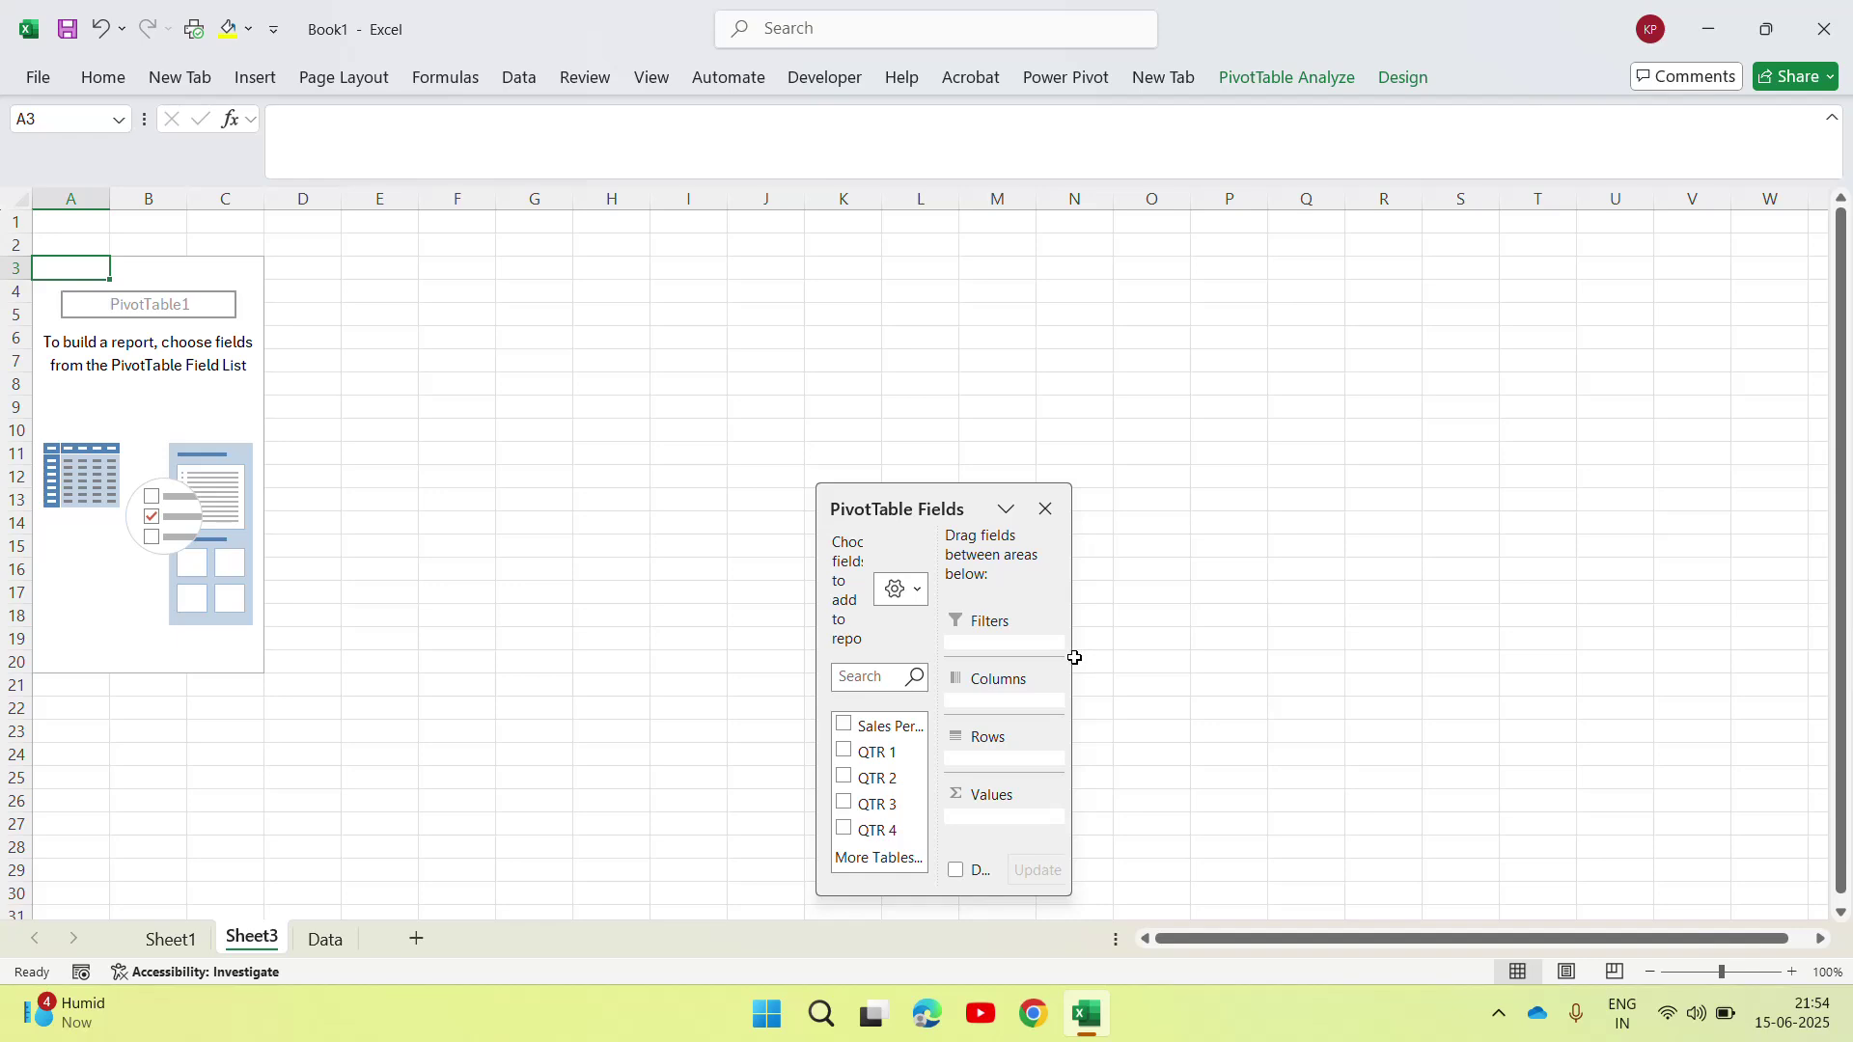
Step: Enlarge the PivotTable Fields pane in width and height so all fields and areas are easy to read
drag(1070, 657, 1331, 625)
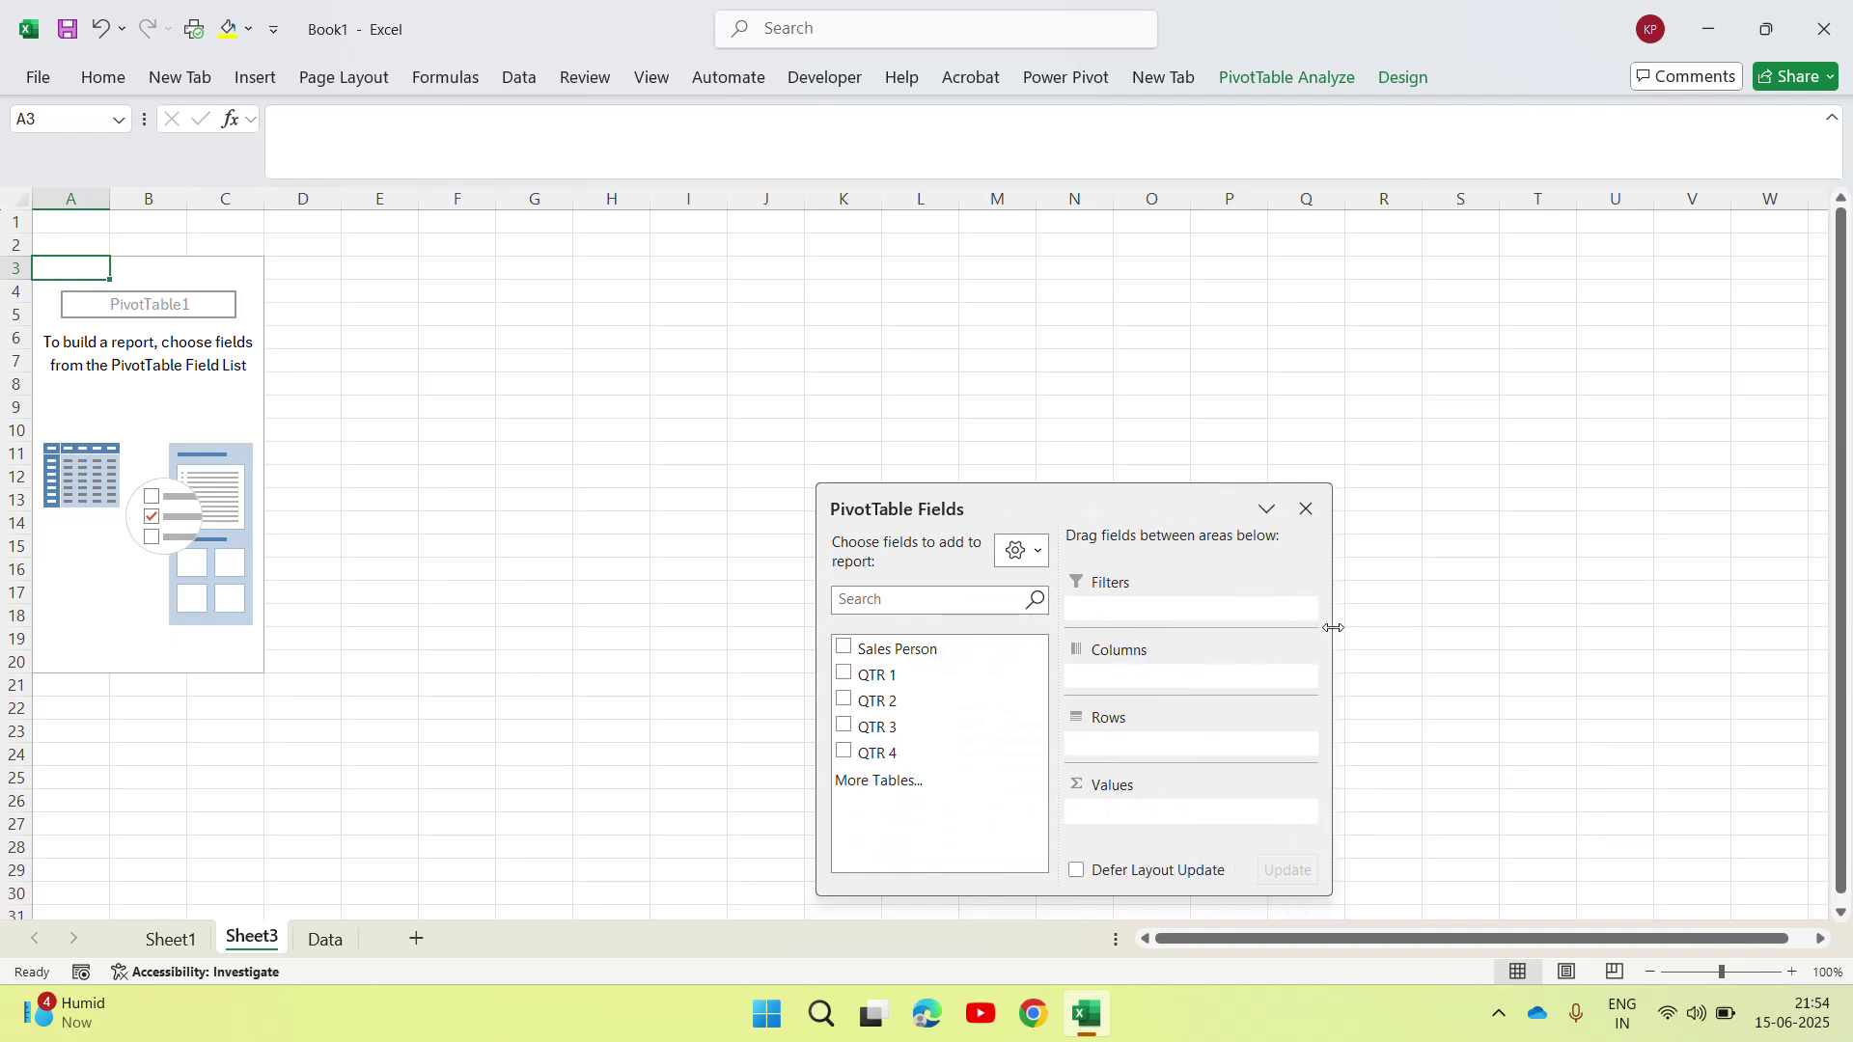
click(1075, 477)
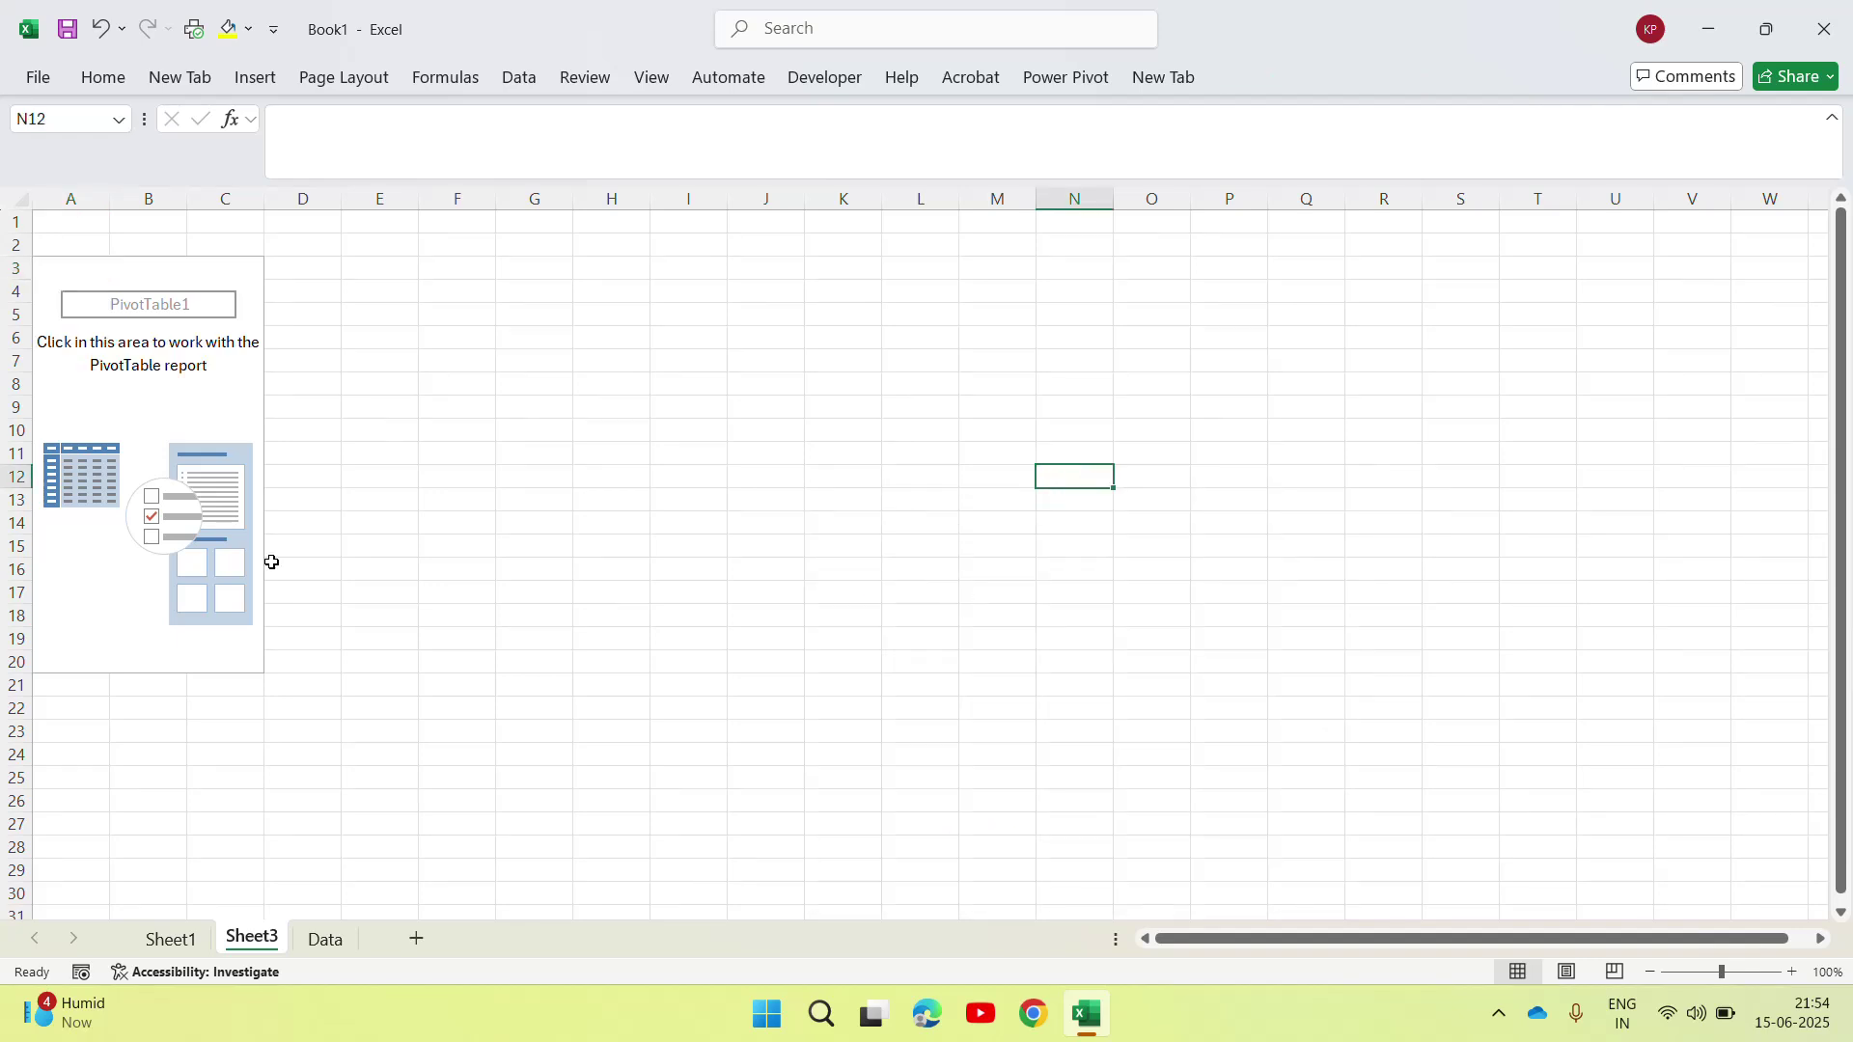
click(84, 592)
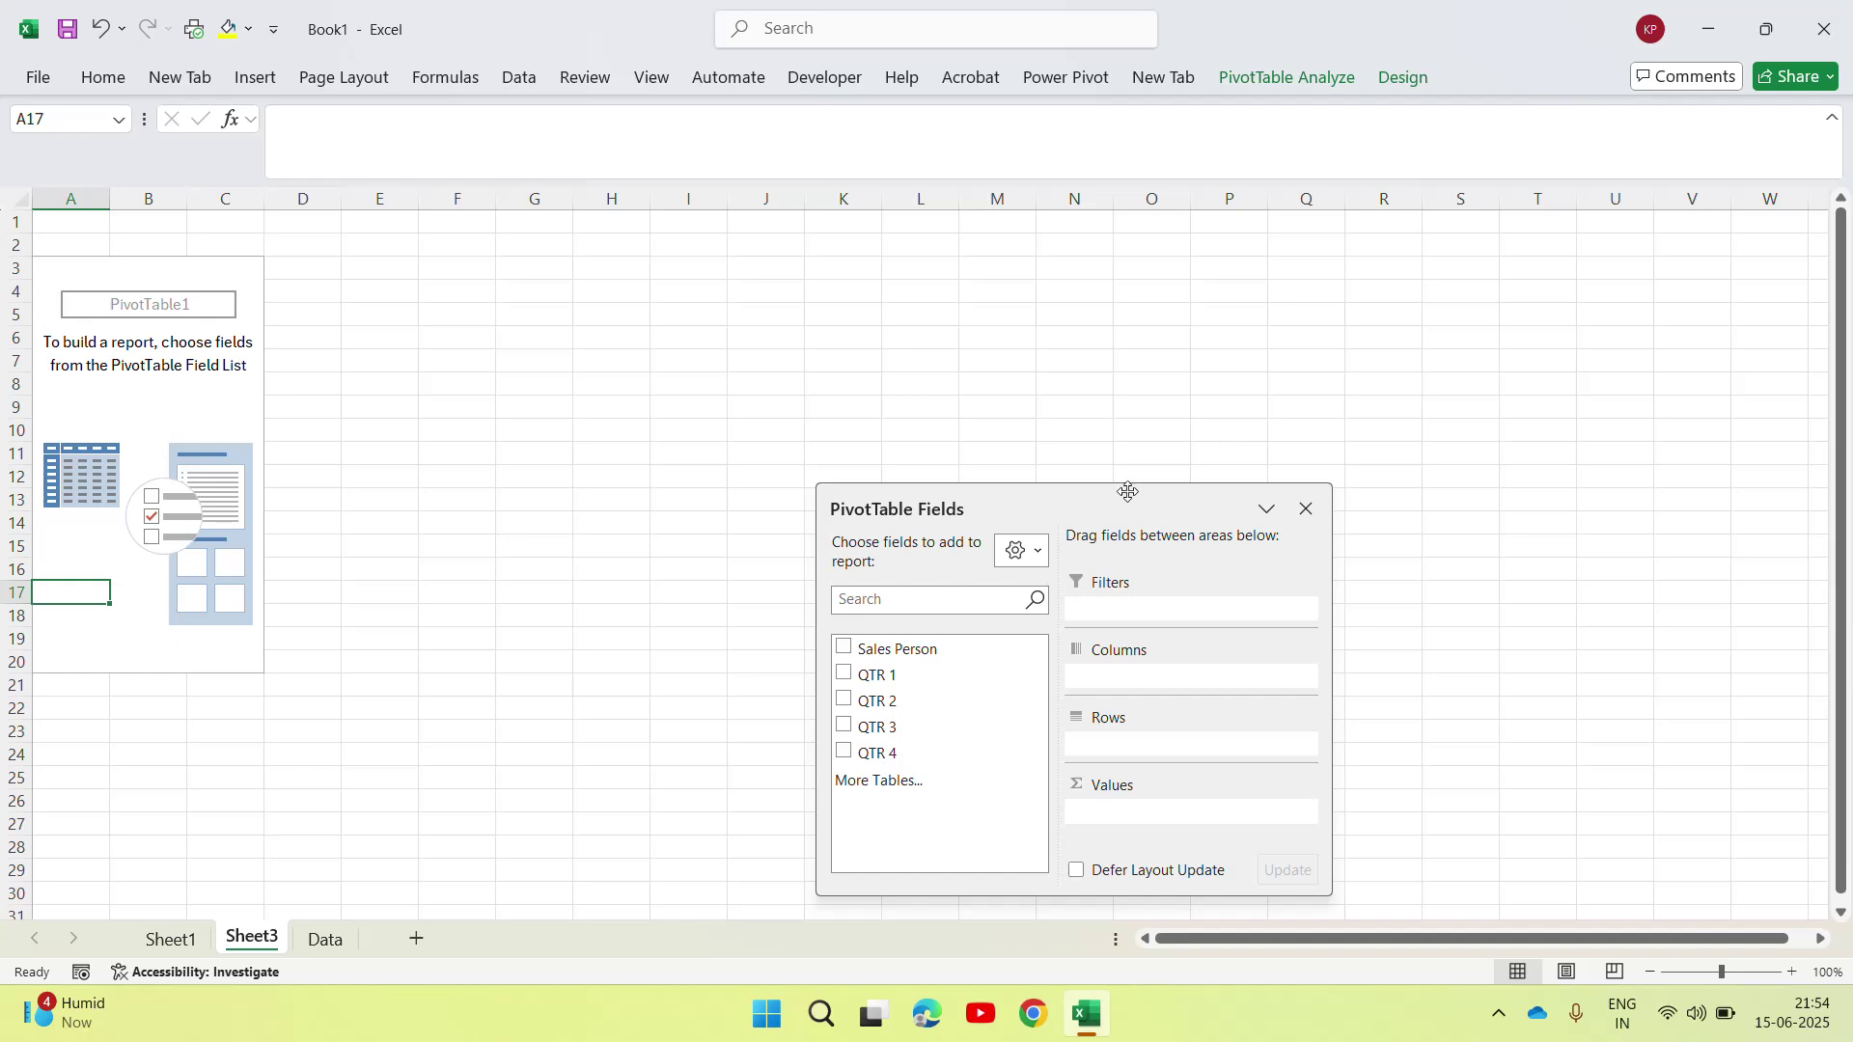
drag(1098, 487, 1116, 238)
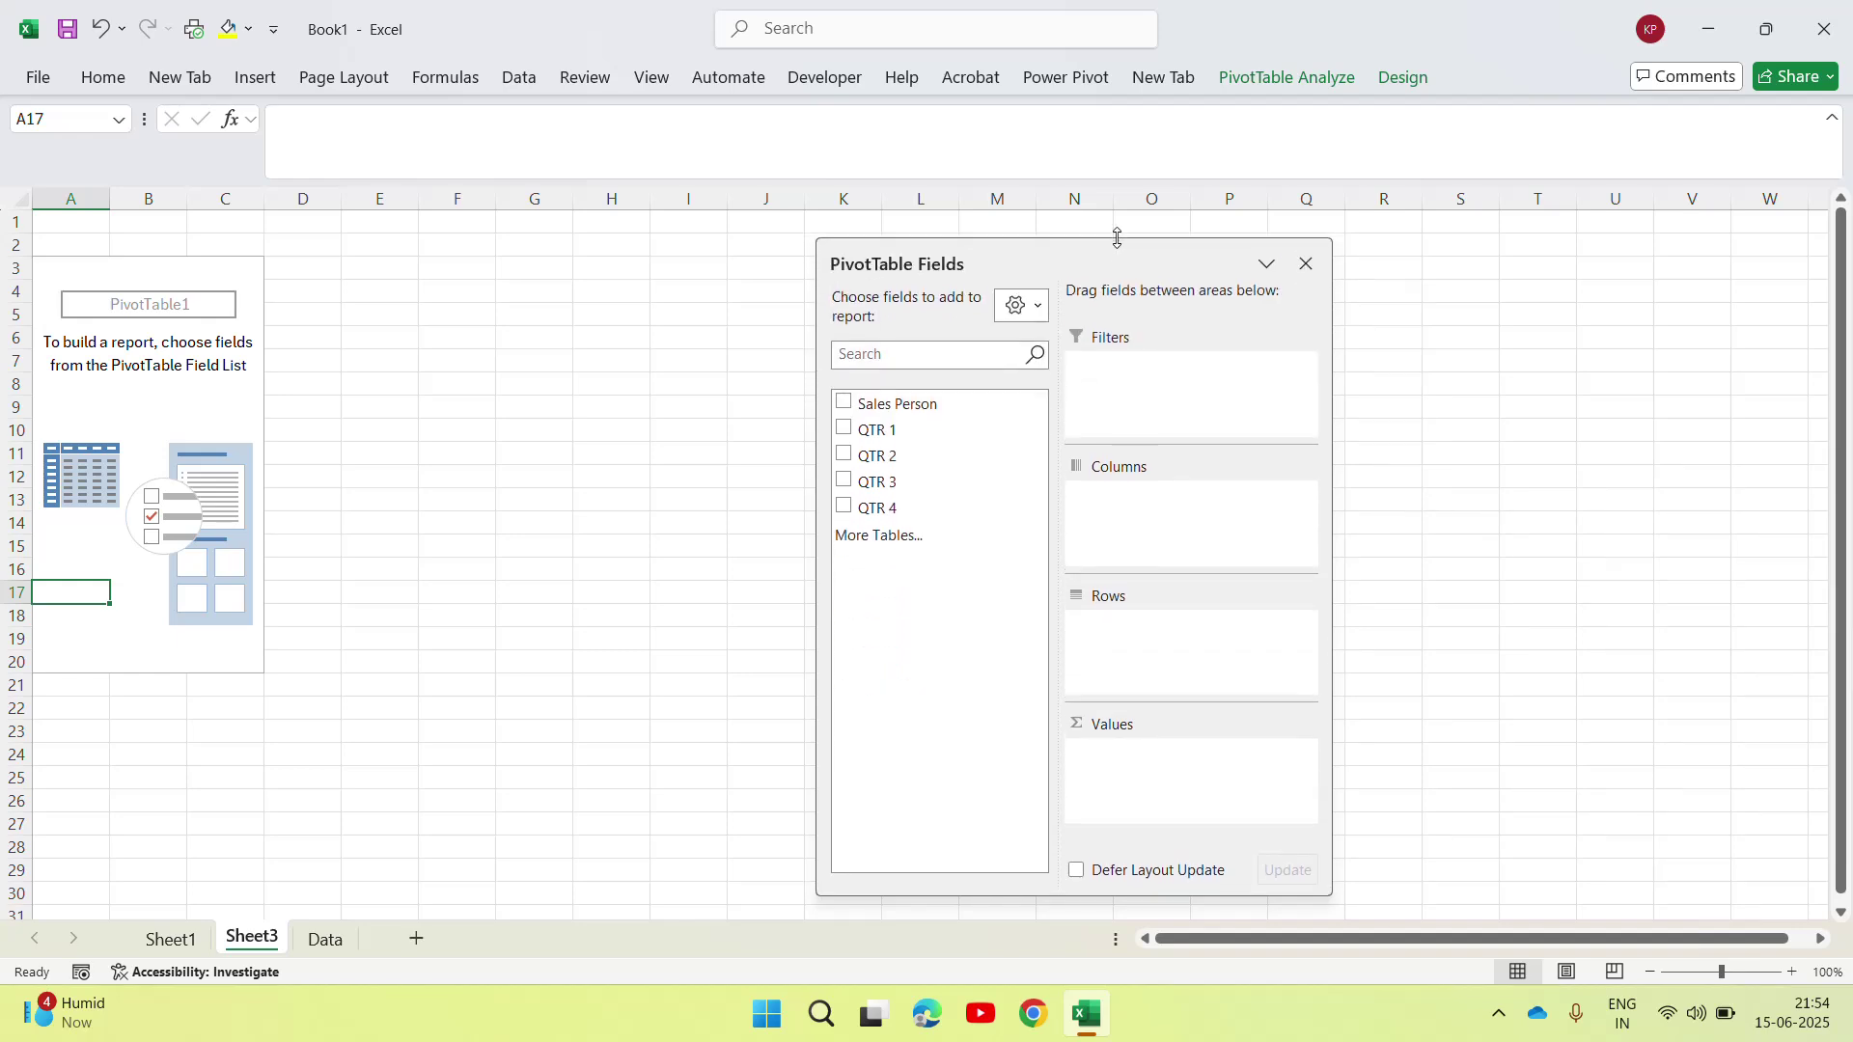
drag(1328, 512, 1410, 492)
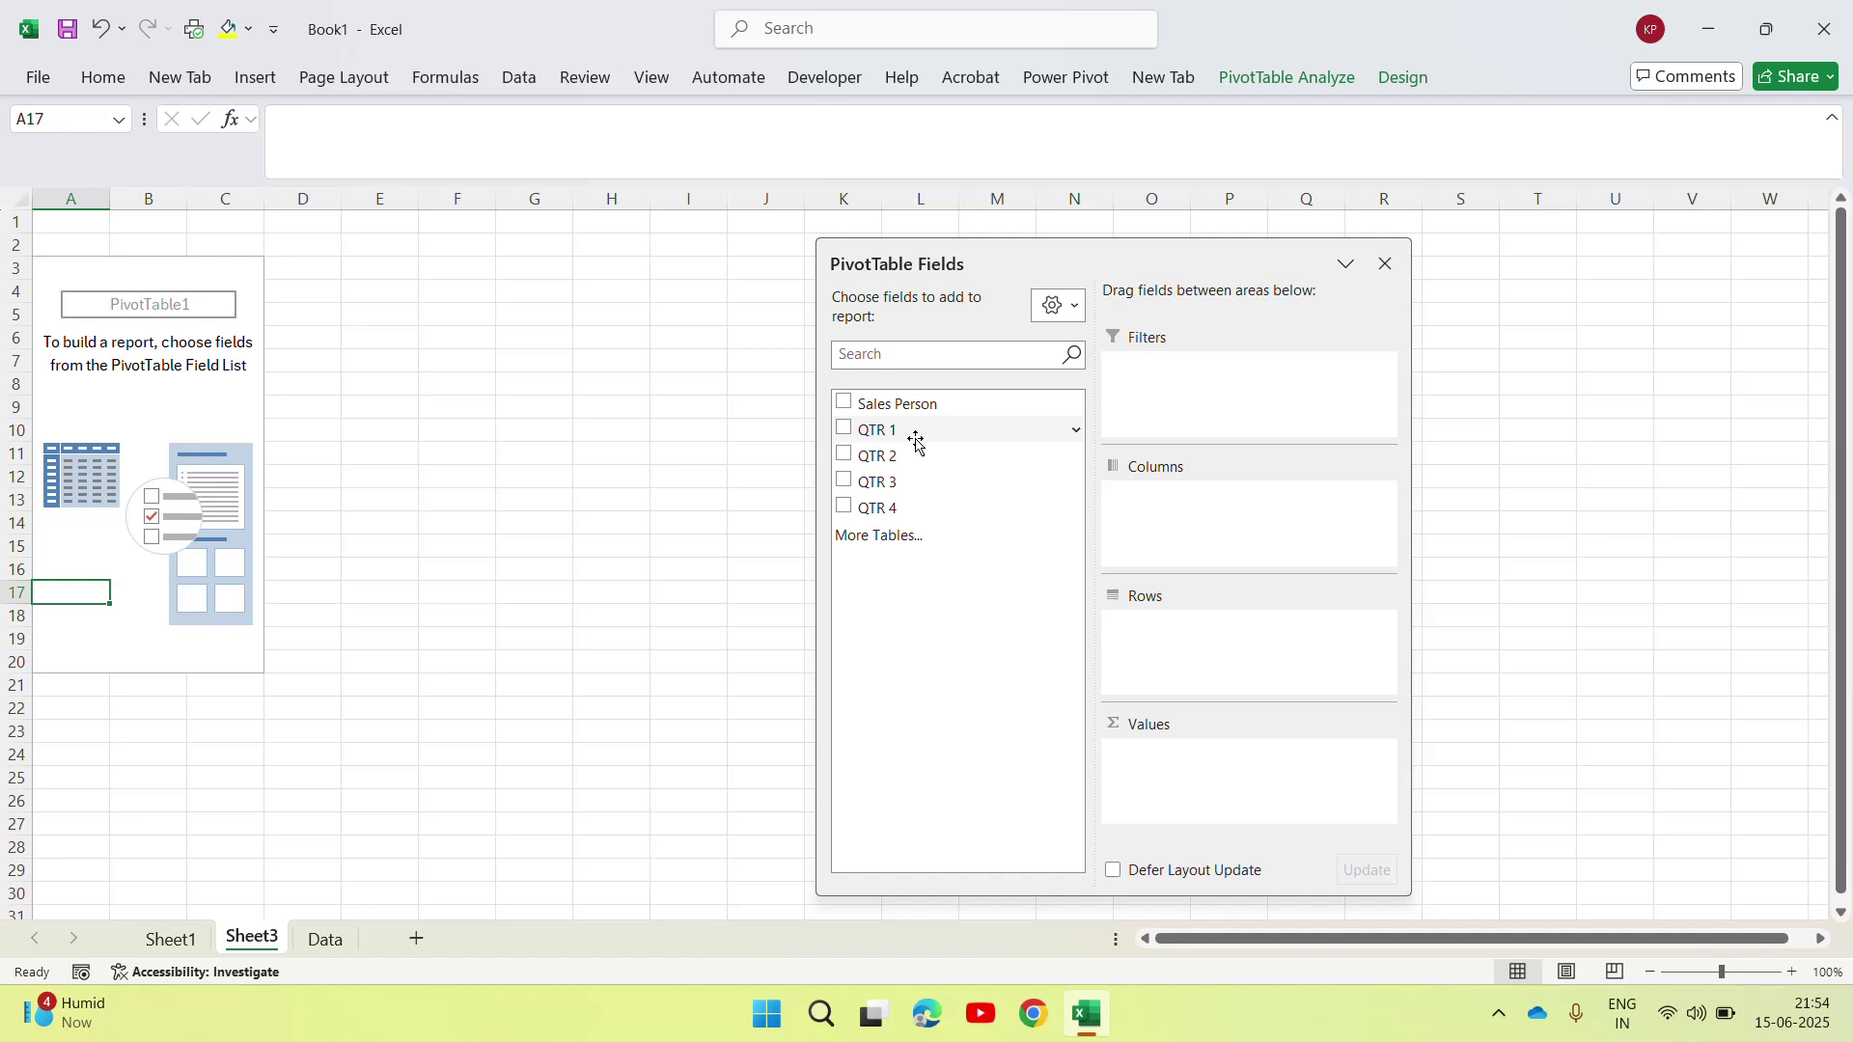
Step: Add the Sales Person field to the PivotTable rows and compare the result with the Data sheet
click(844, 403)
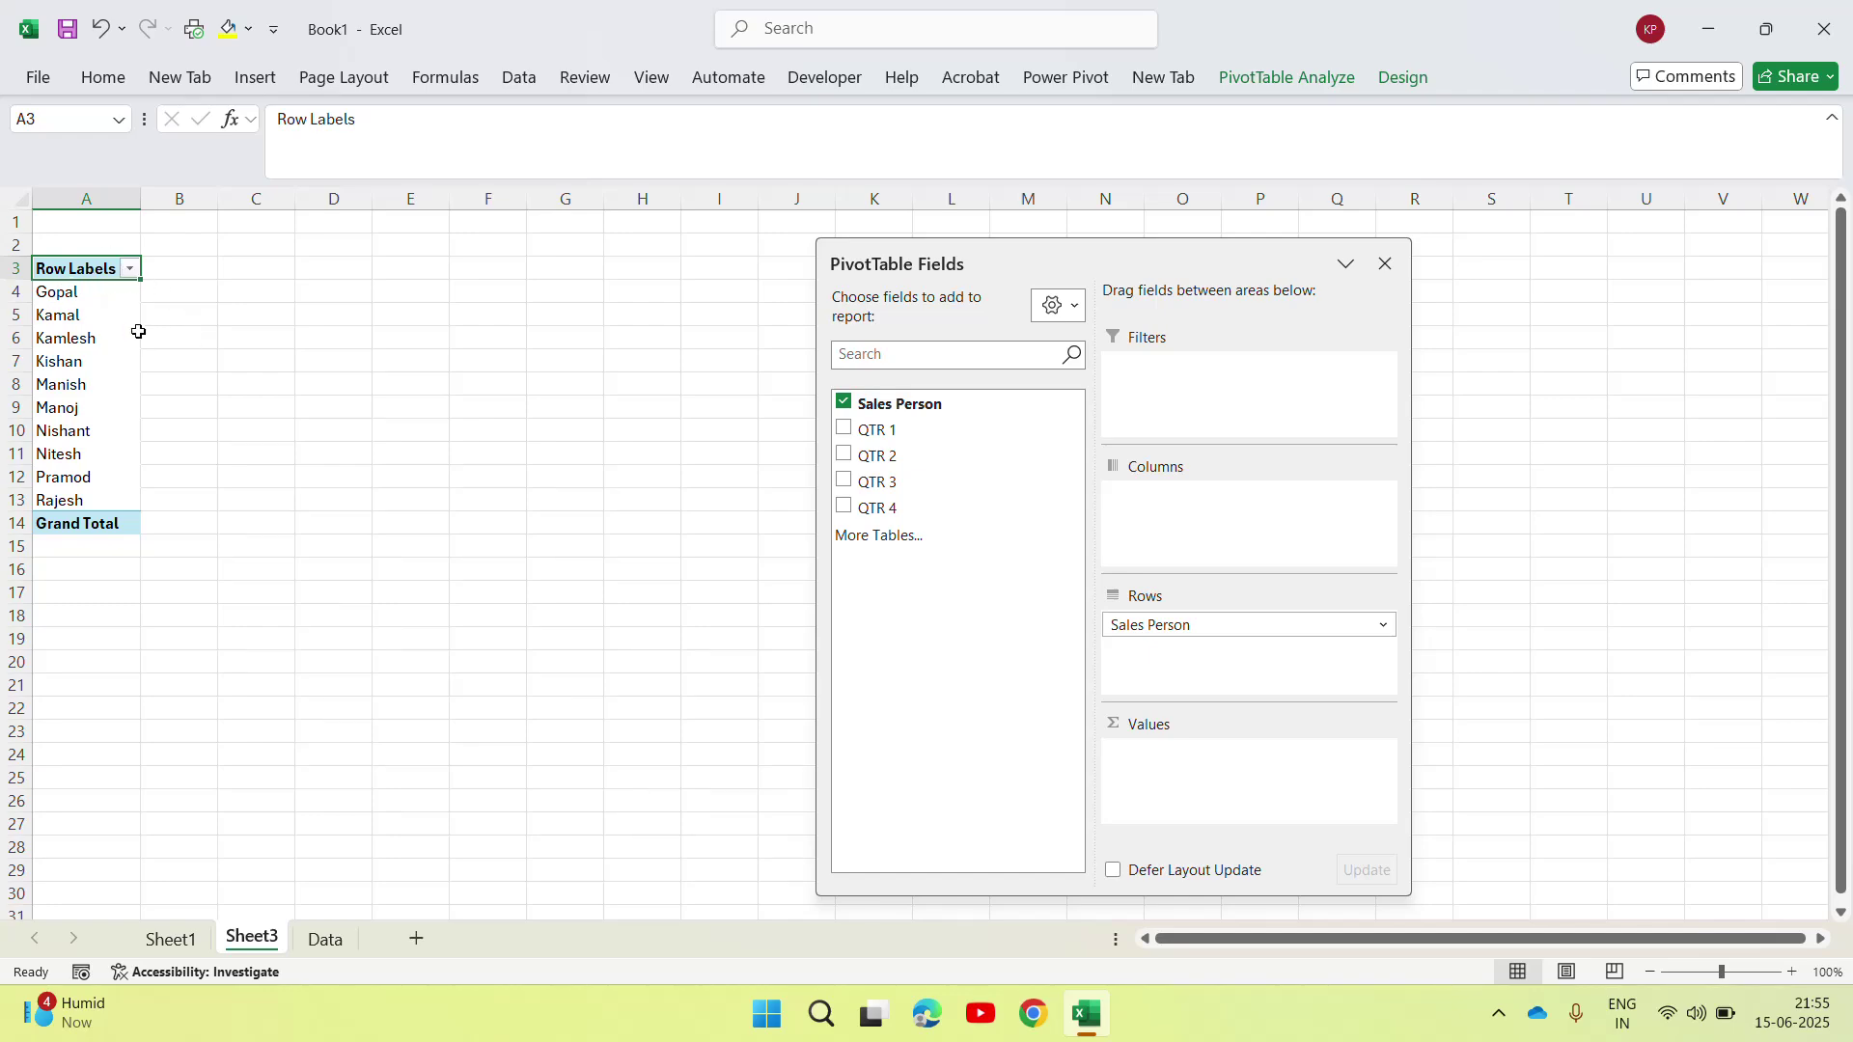
click(325, 939)
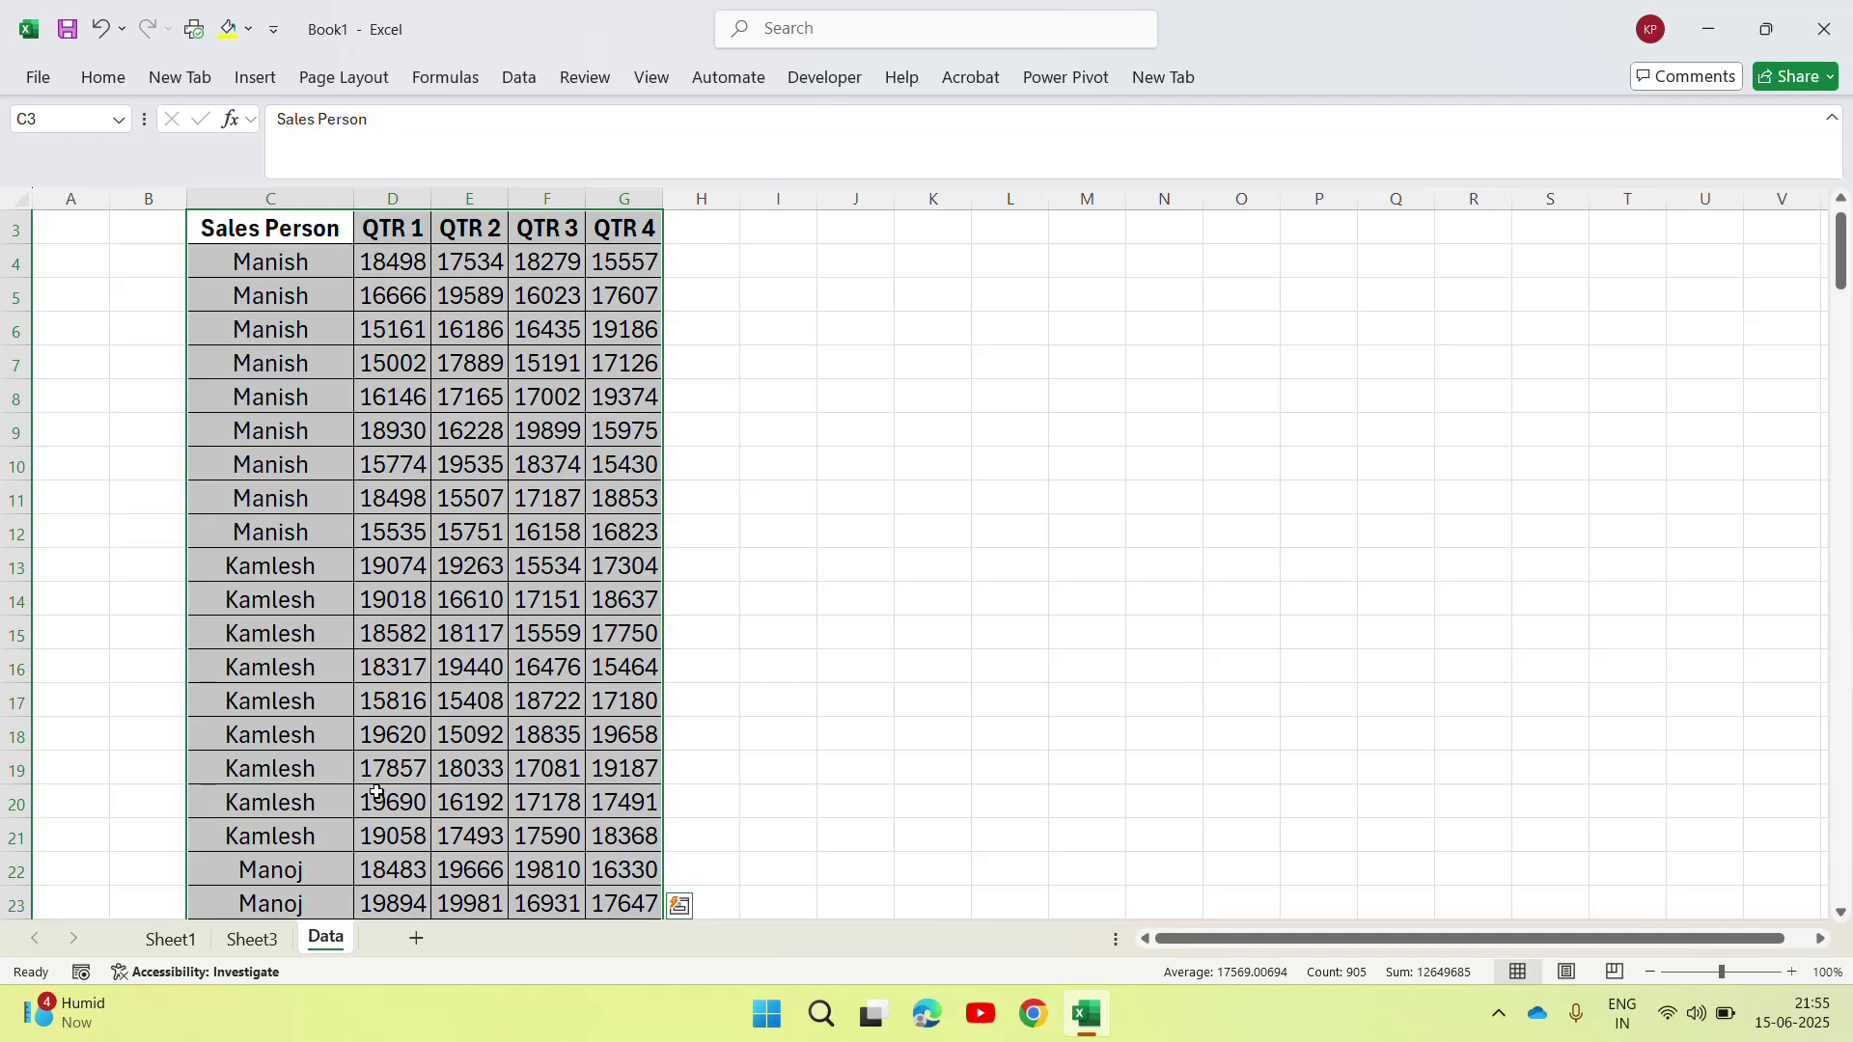
click(251, 939)
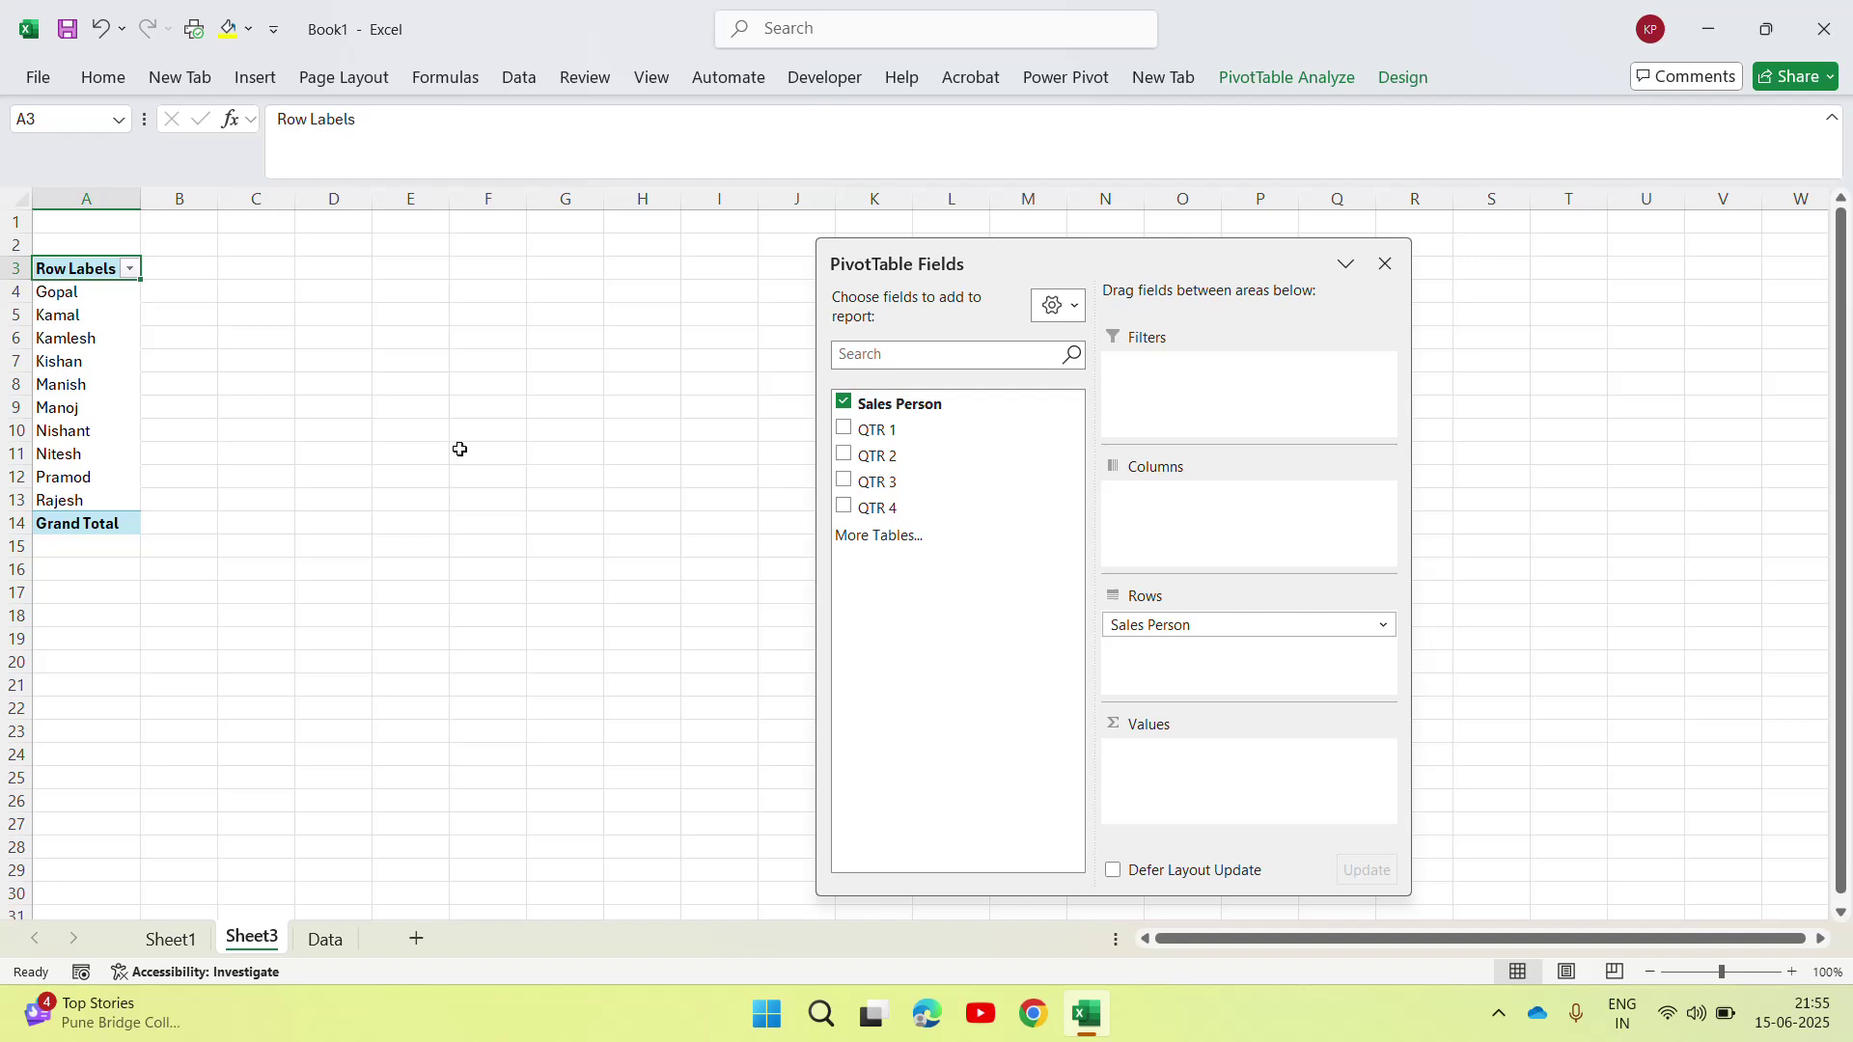
Step: Add the QTR 1, QTR 2, QTR 3 and QTR 4 fields to the PivotTable values as sums
click(842, 431)
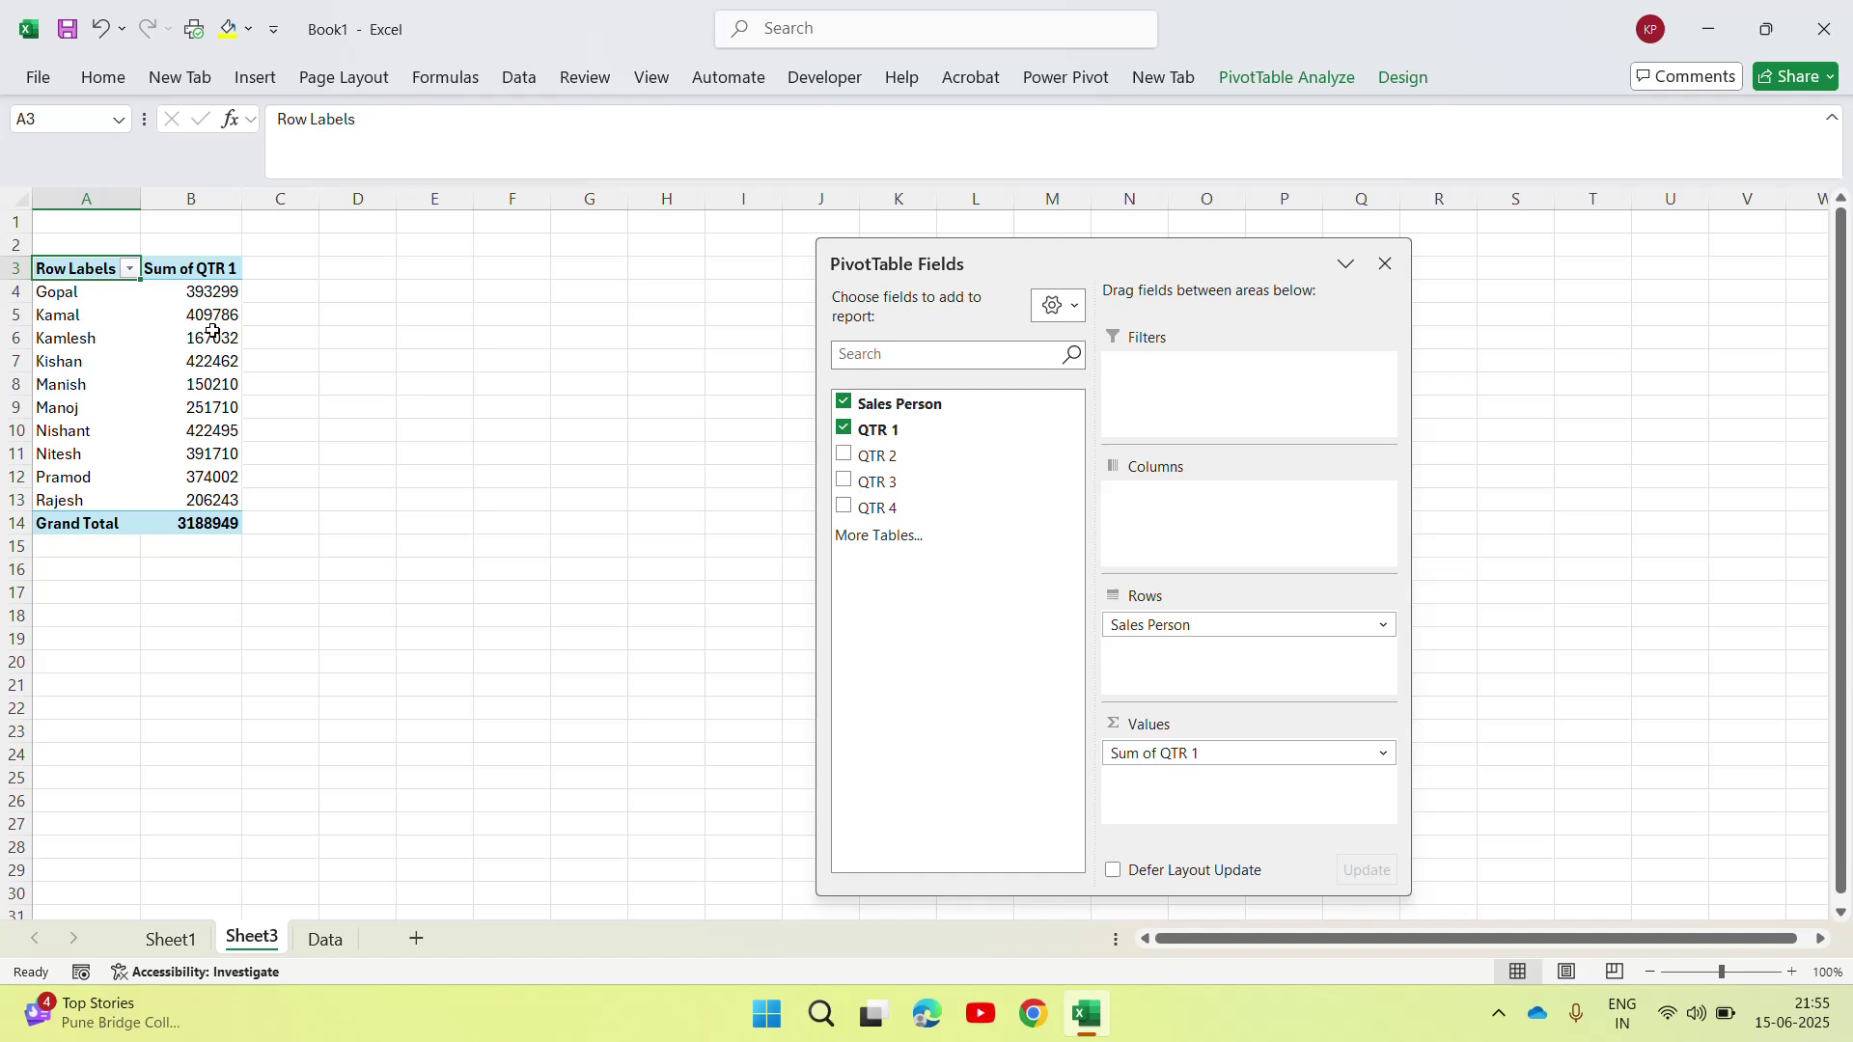
mouse_move(213, 331)
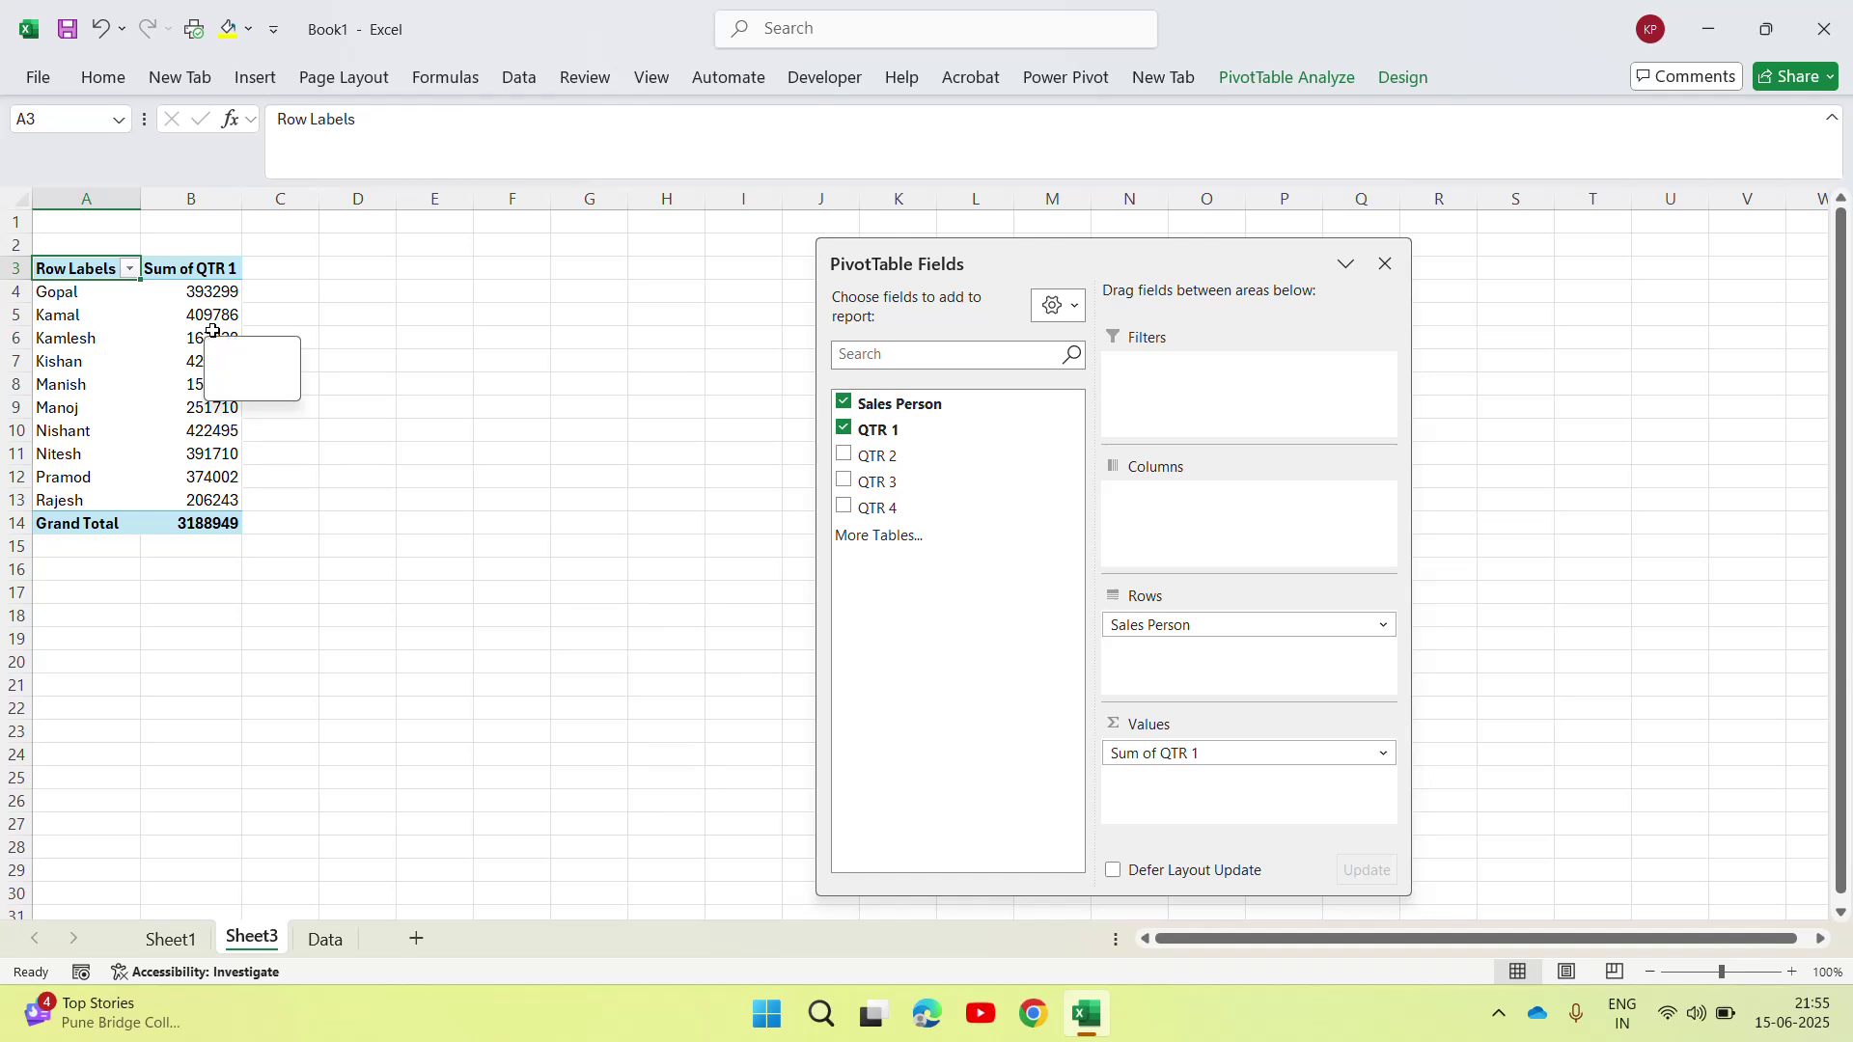
click(844, 456)
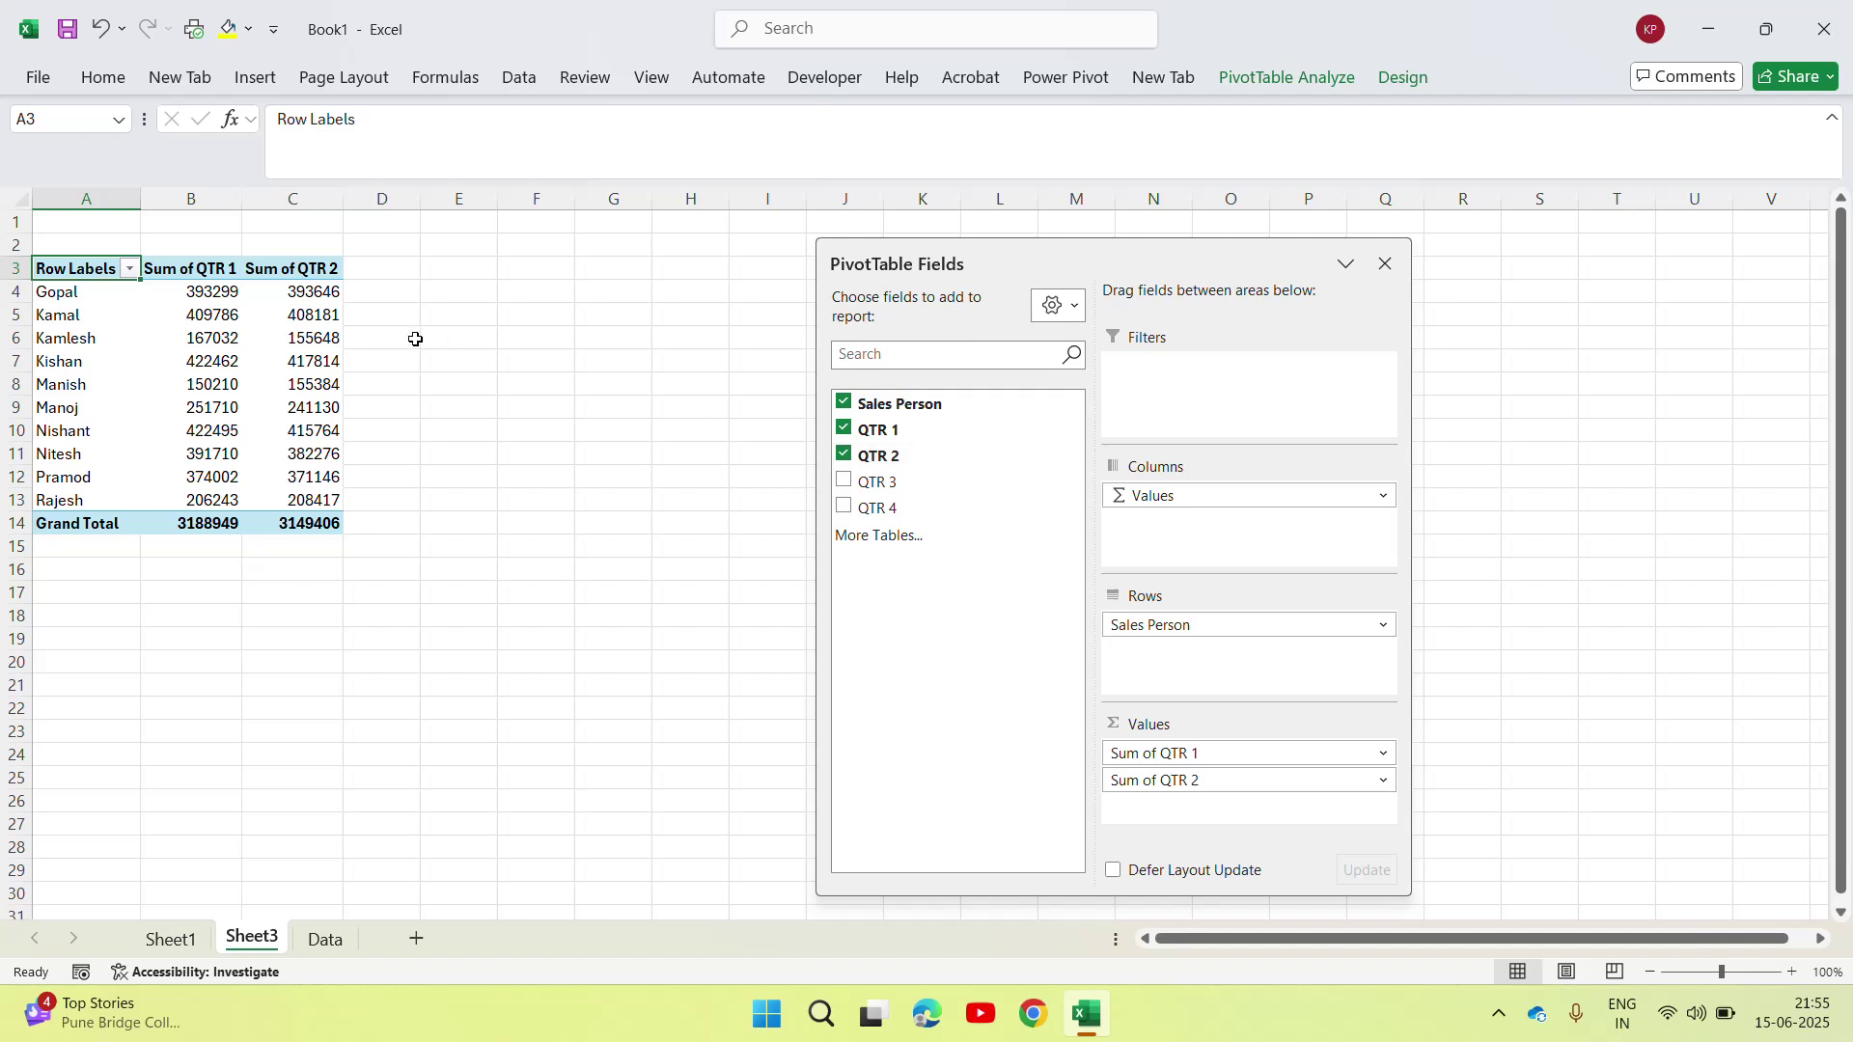
click(844, 482)
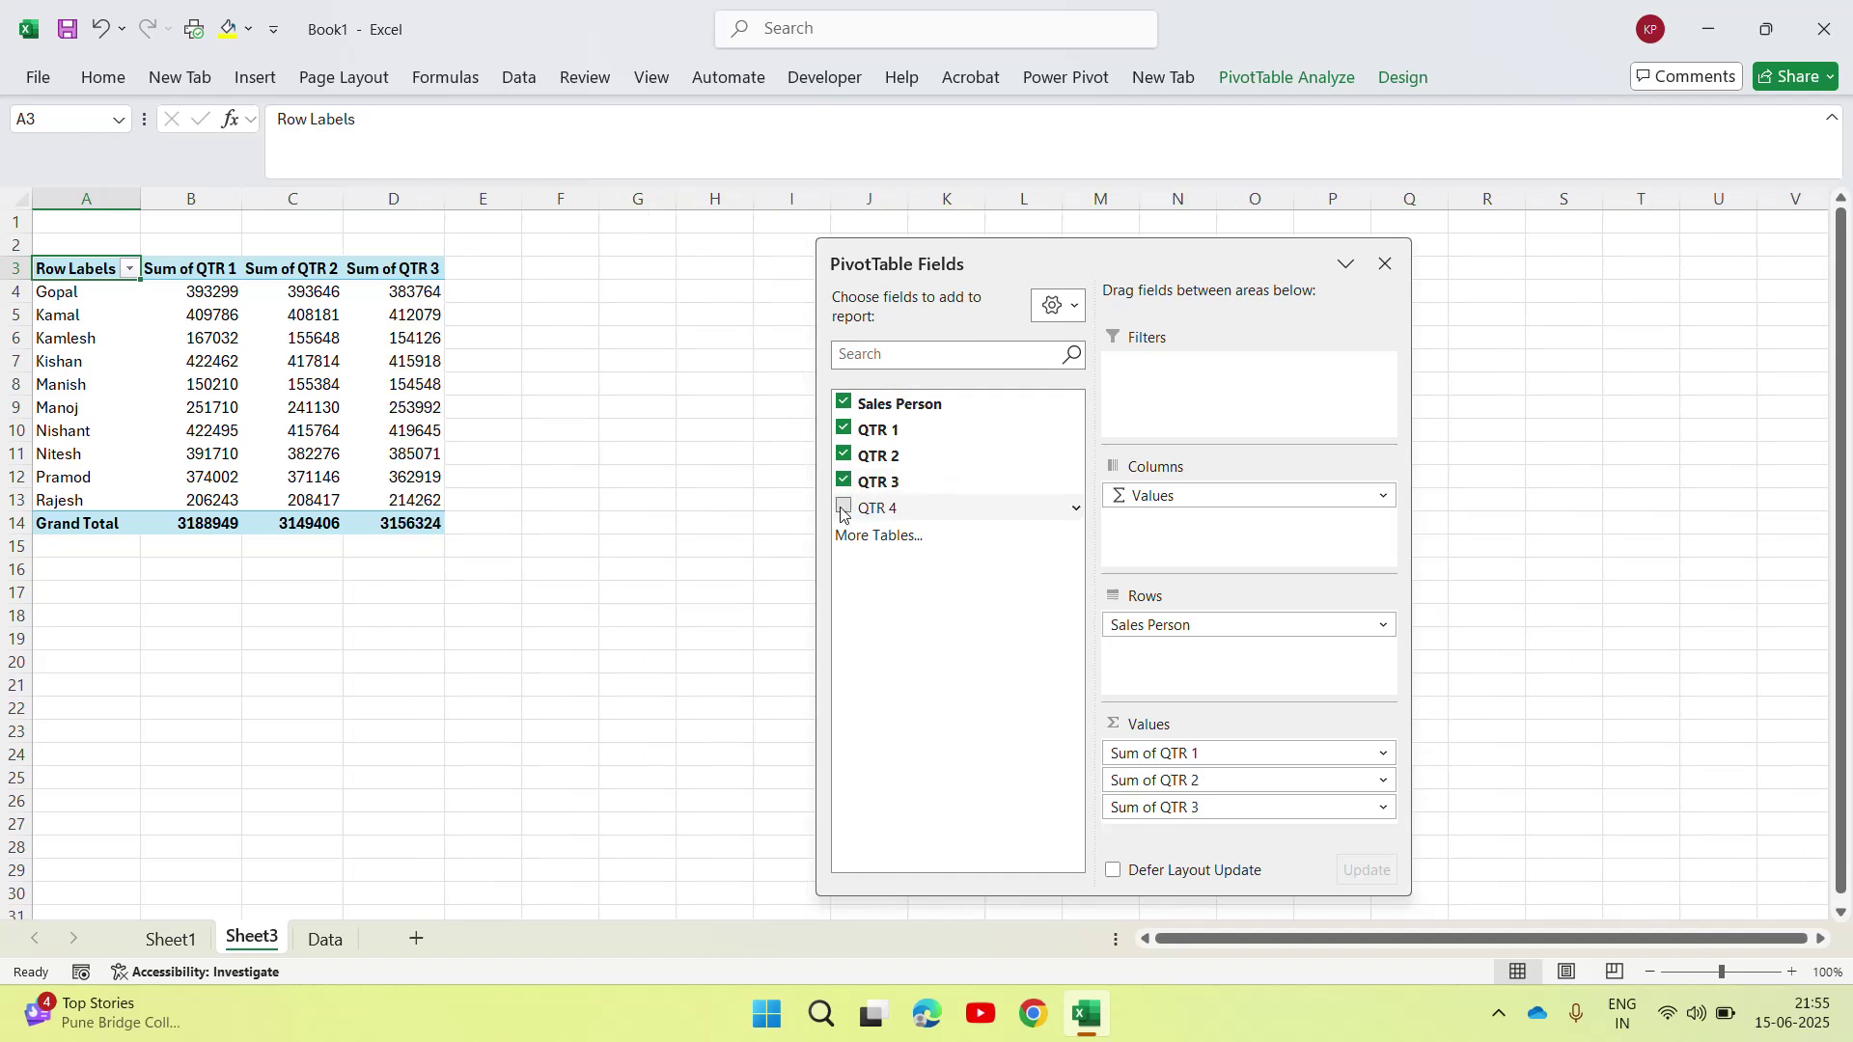
click(844, 508)
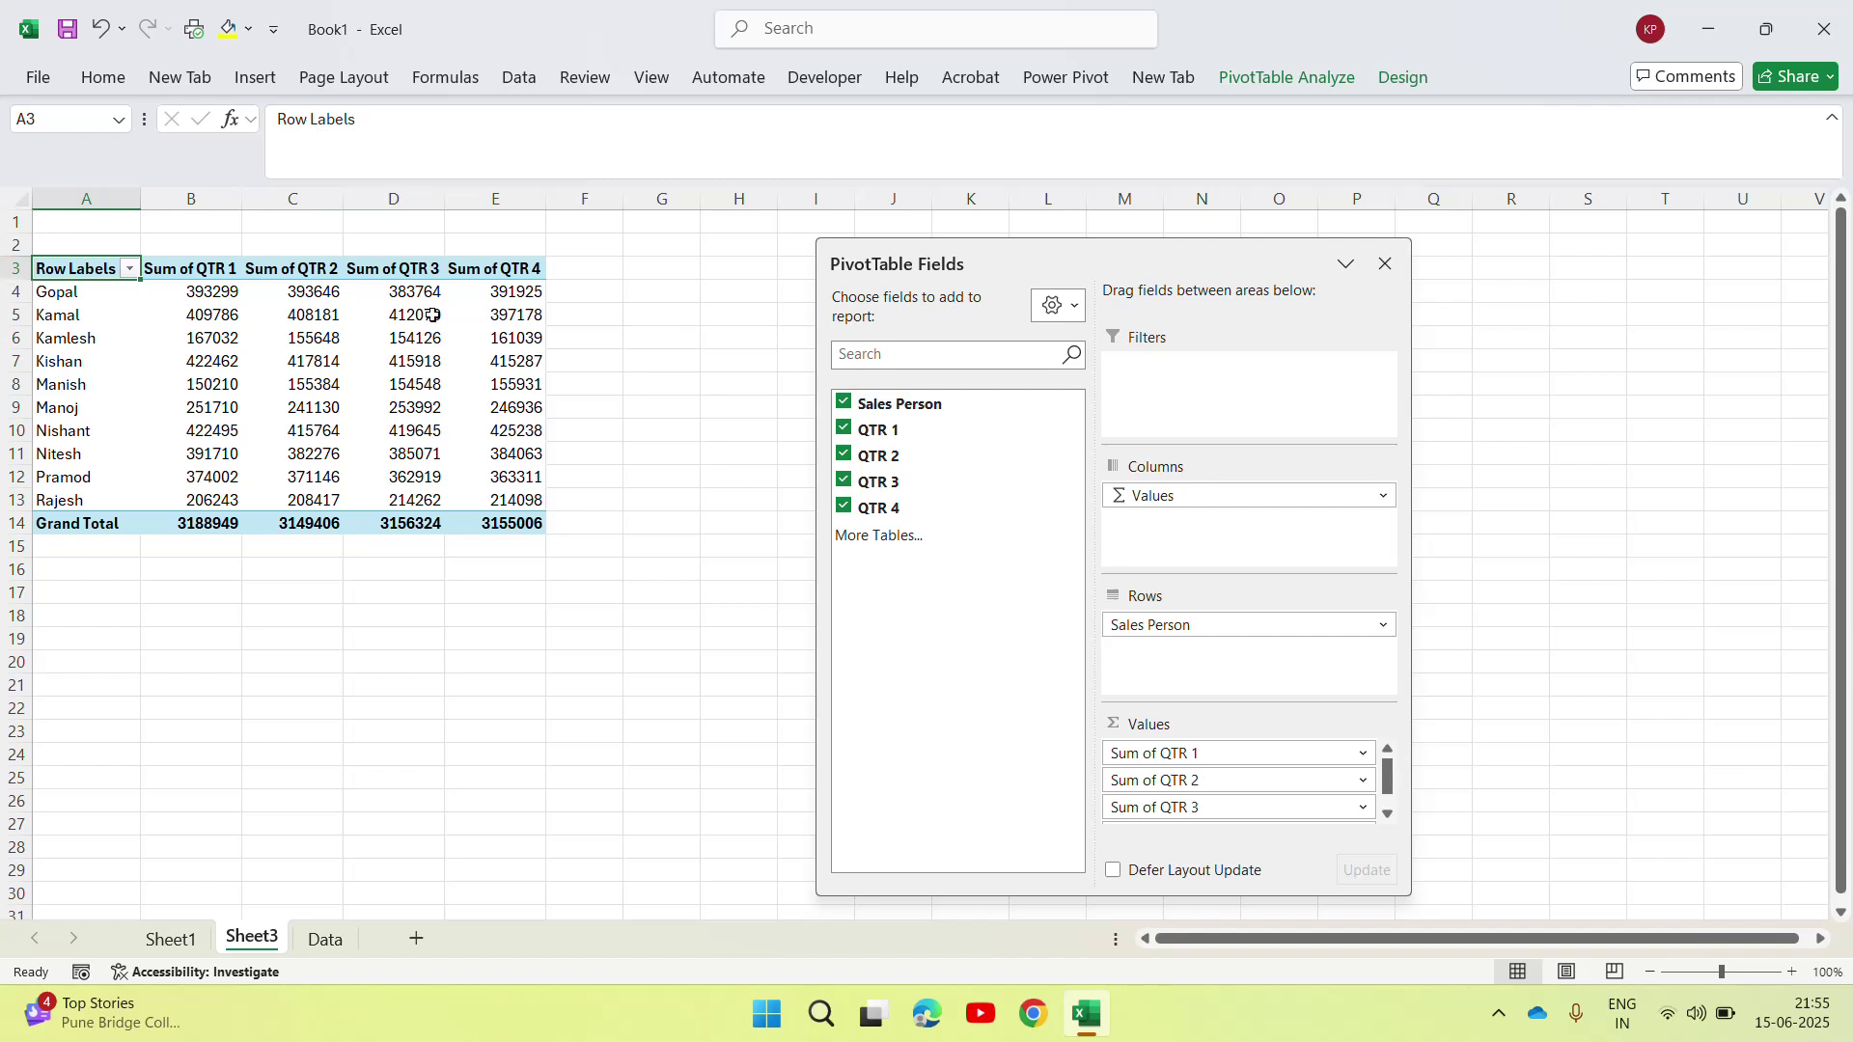
mouse_move(433, 316)
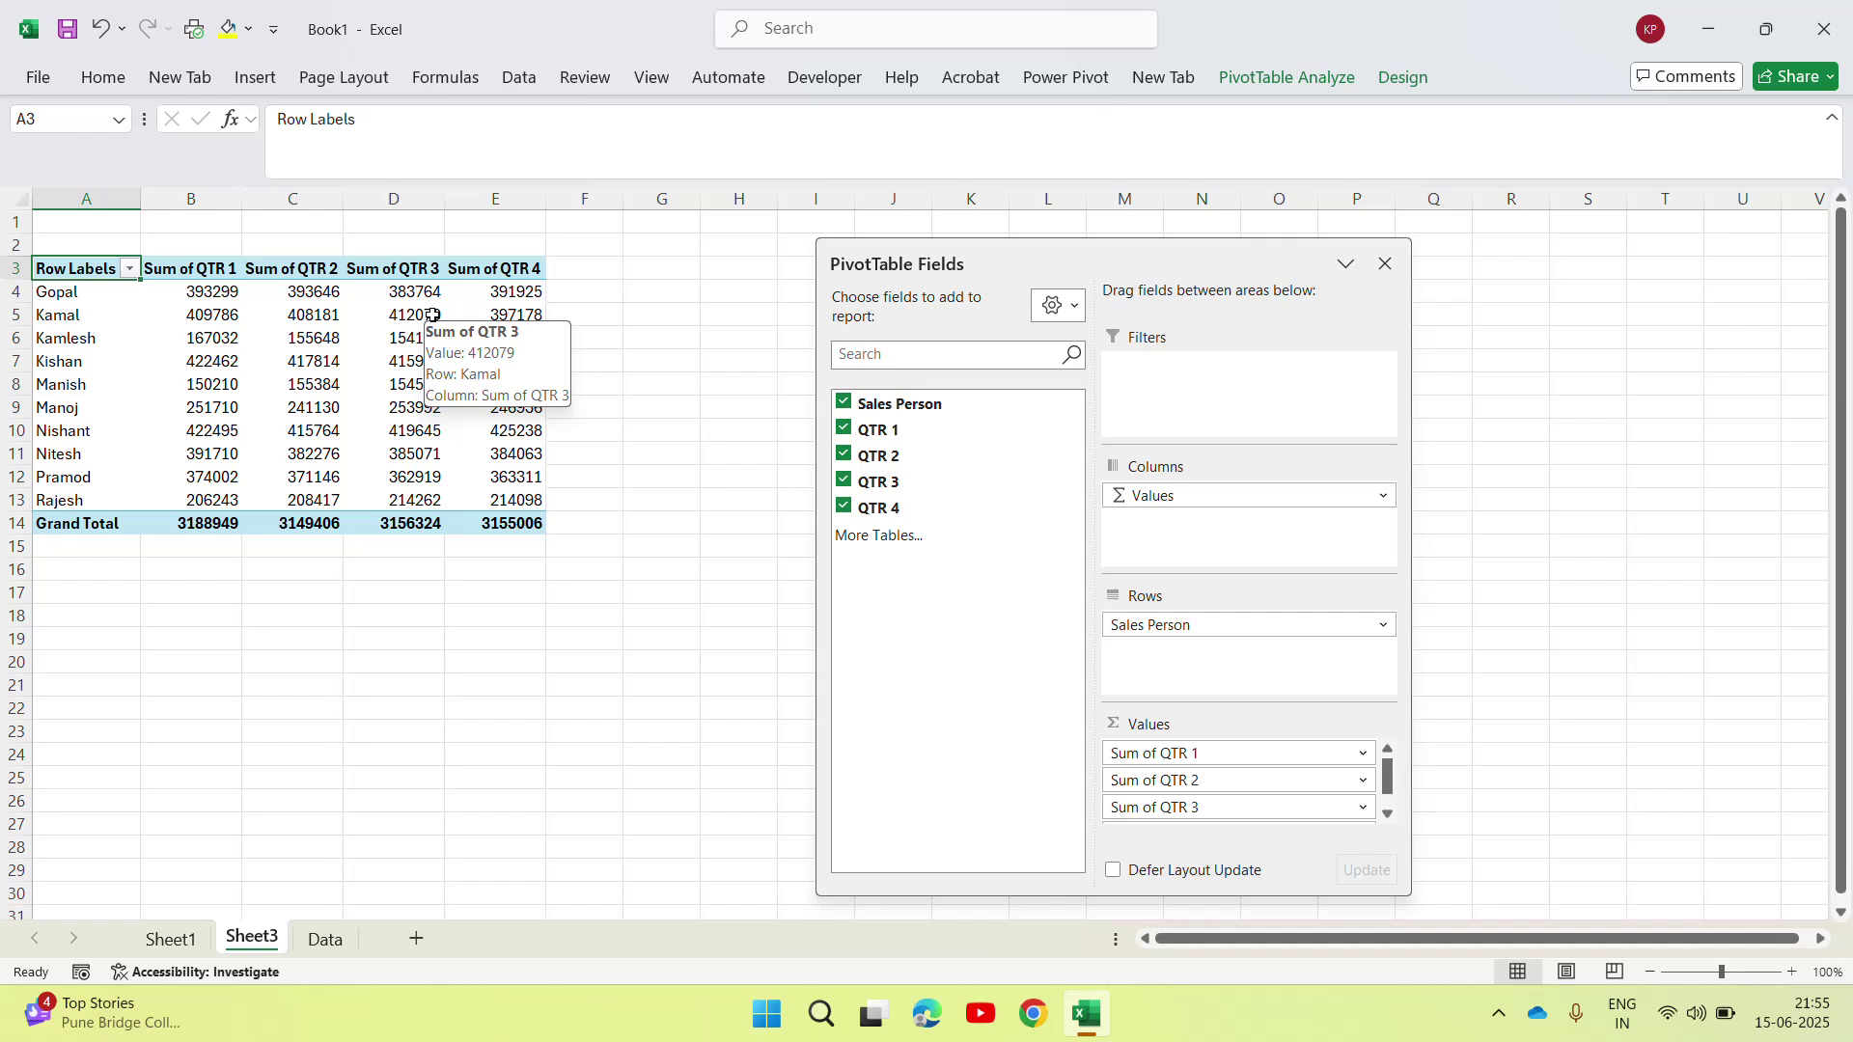
Step: Remove the Sales Person field from the PivotTable and move the fields pane clear of the enlarged report
click(844, 405)
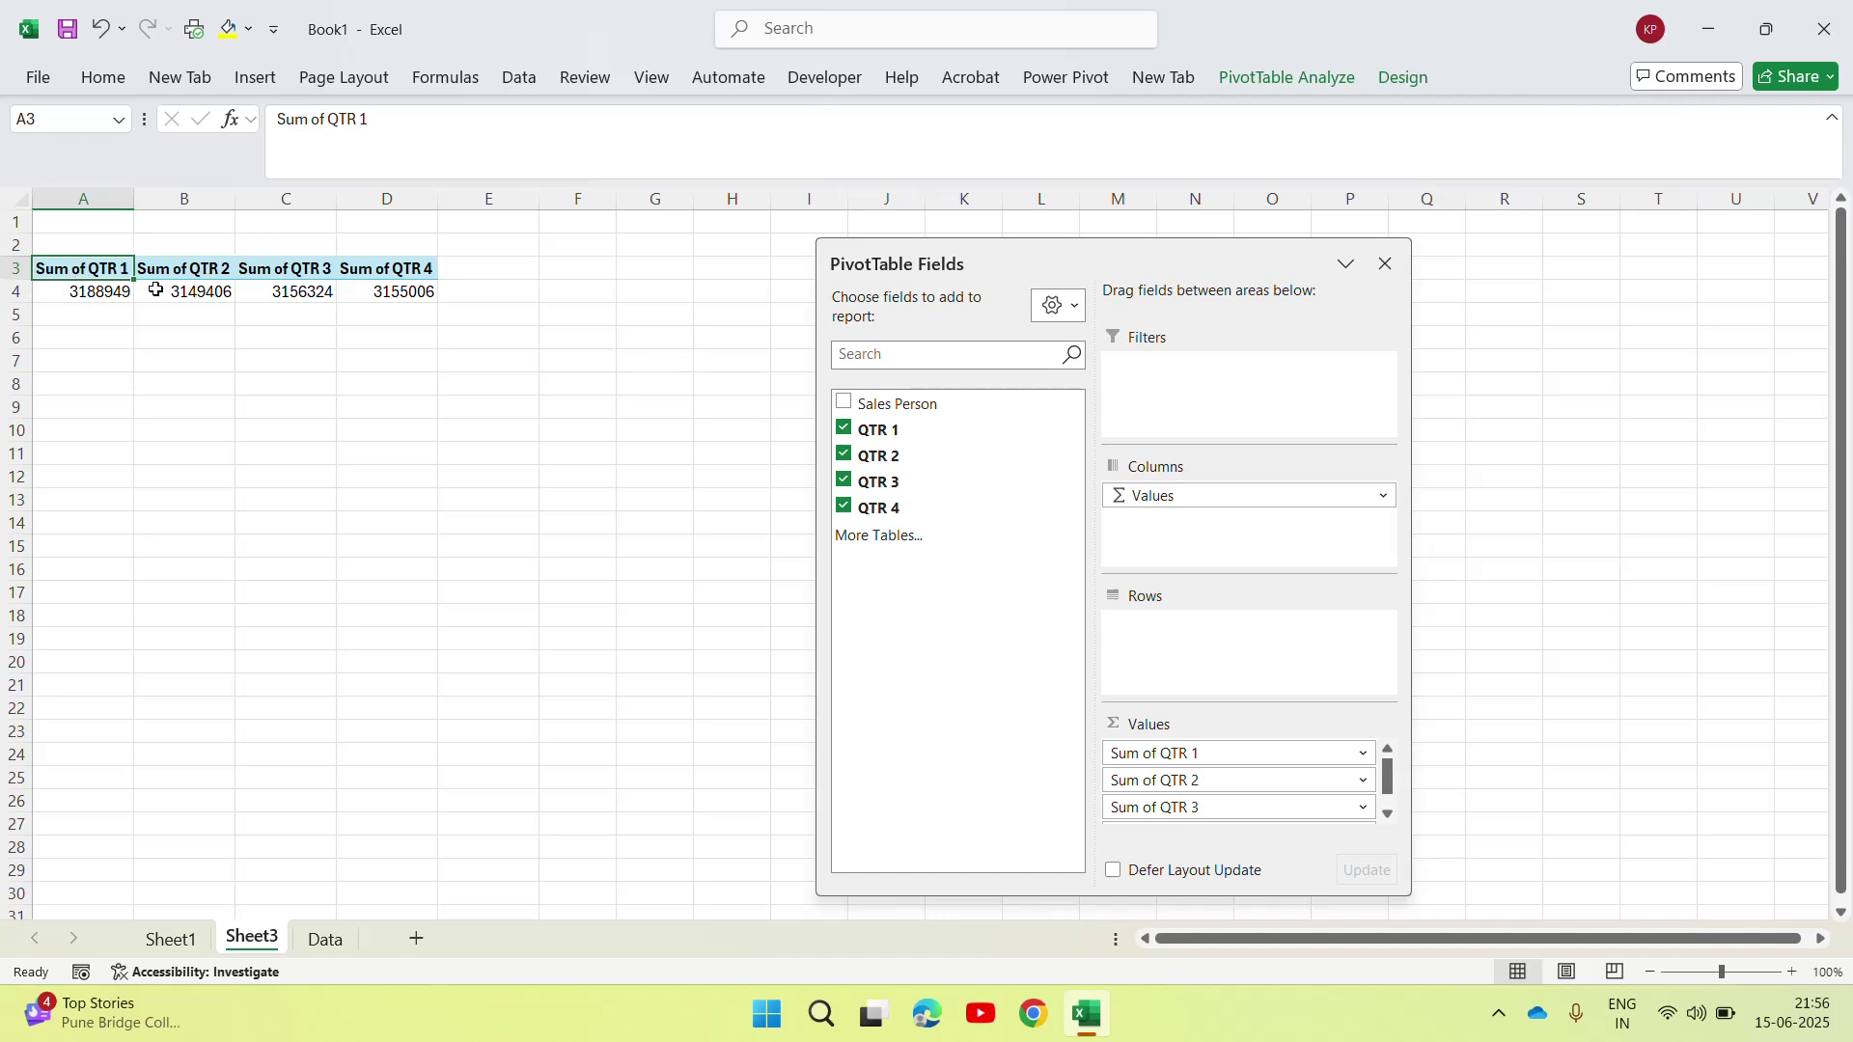
click(1748, 970)
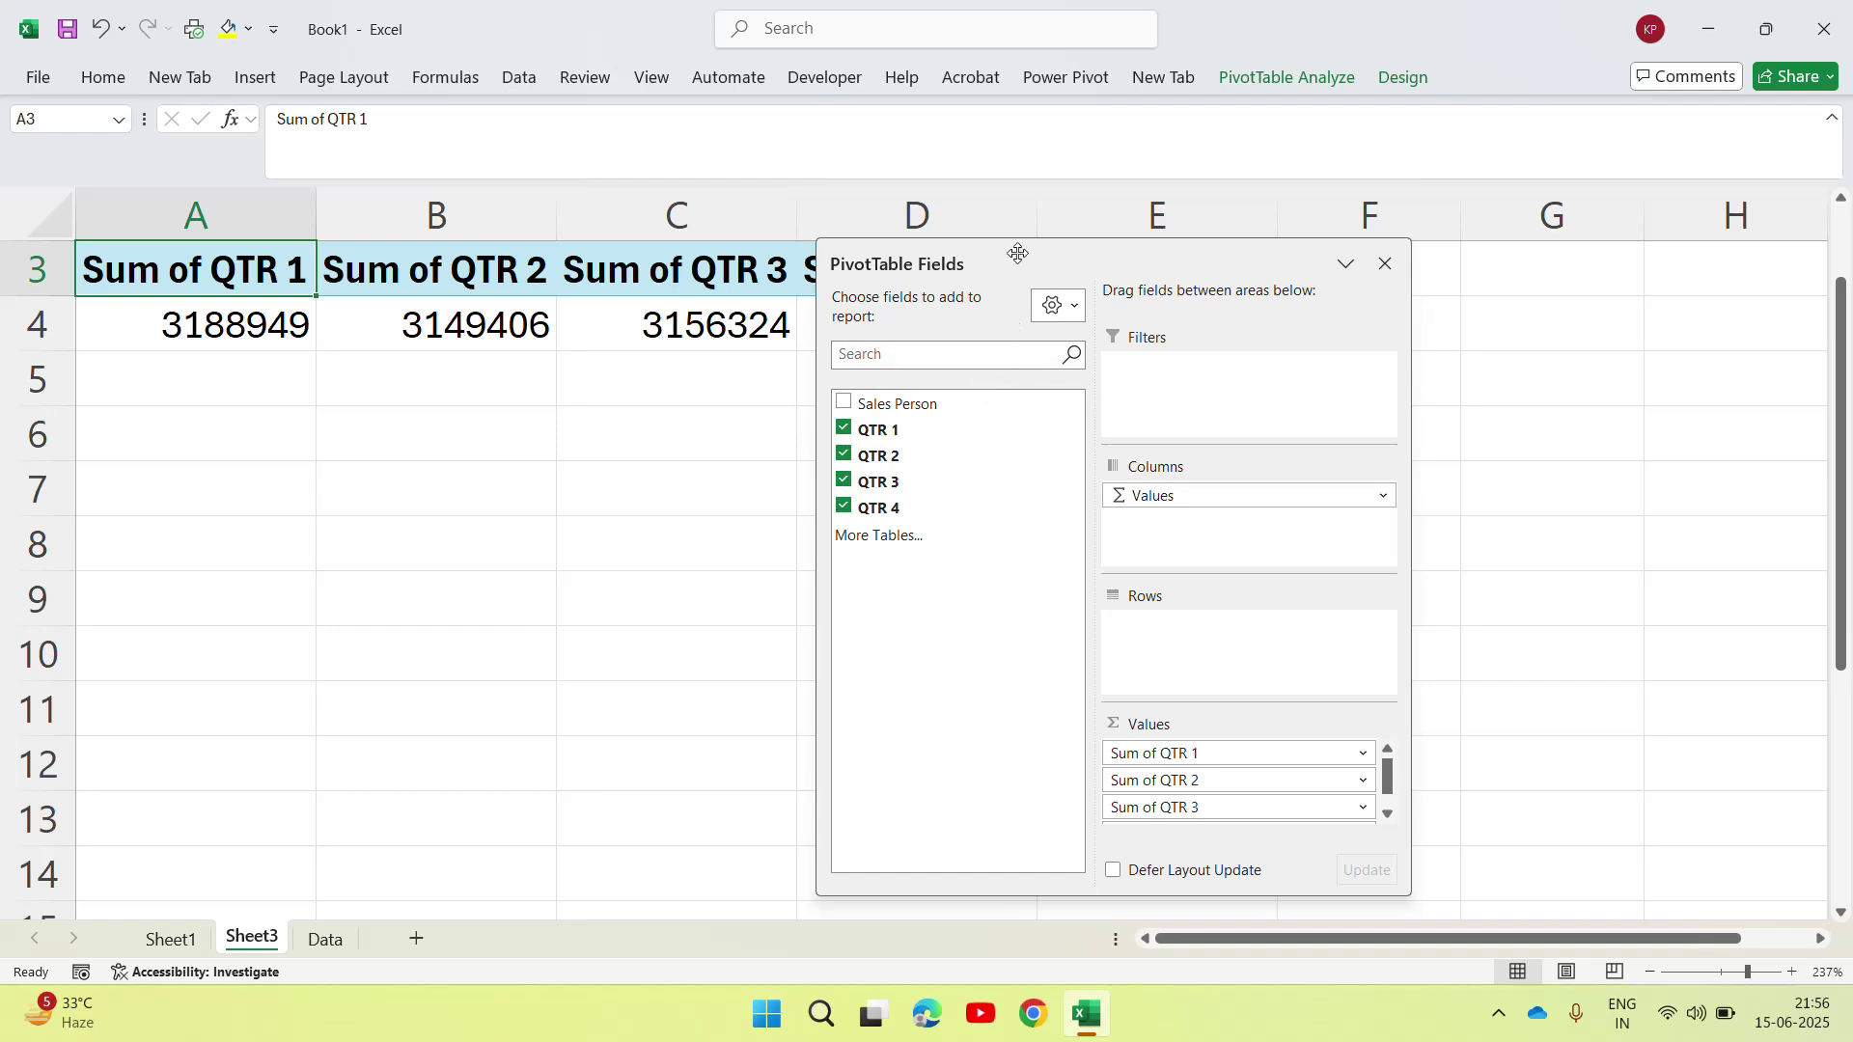
drag(1013, 254, 1472, 294)
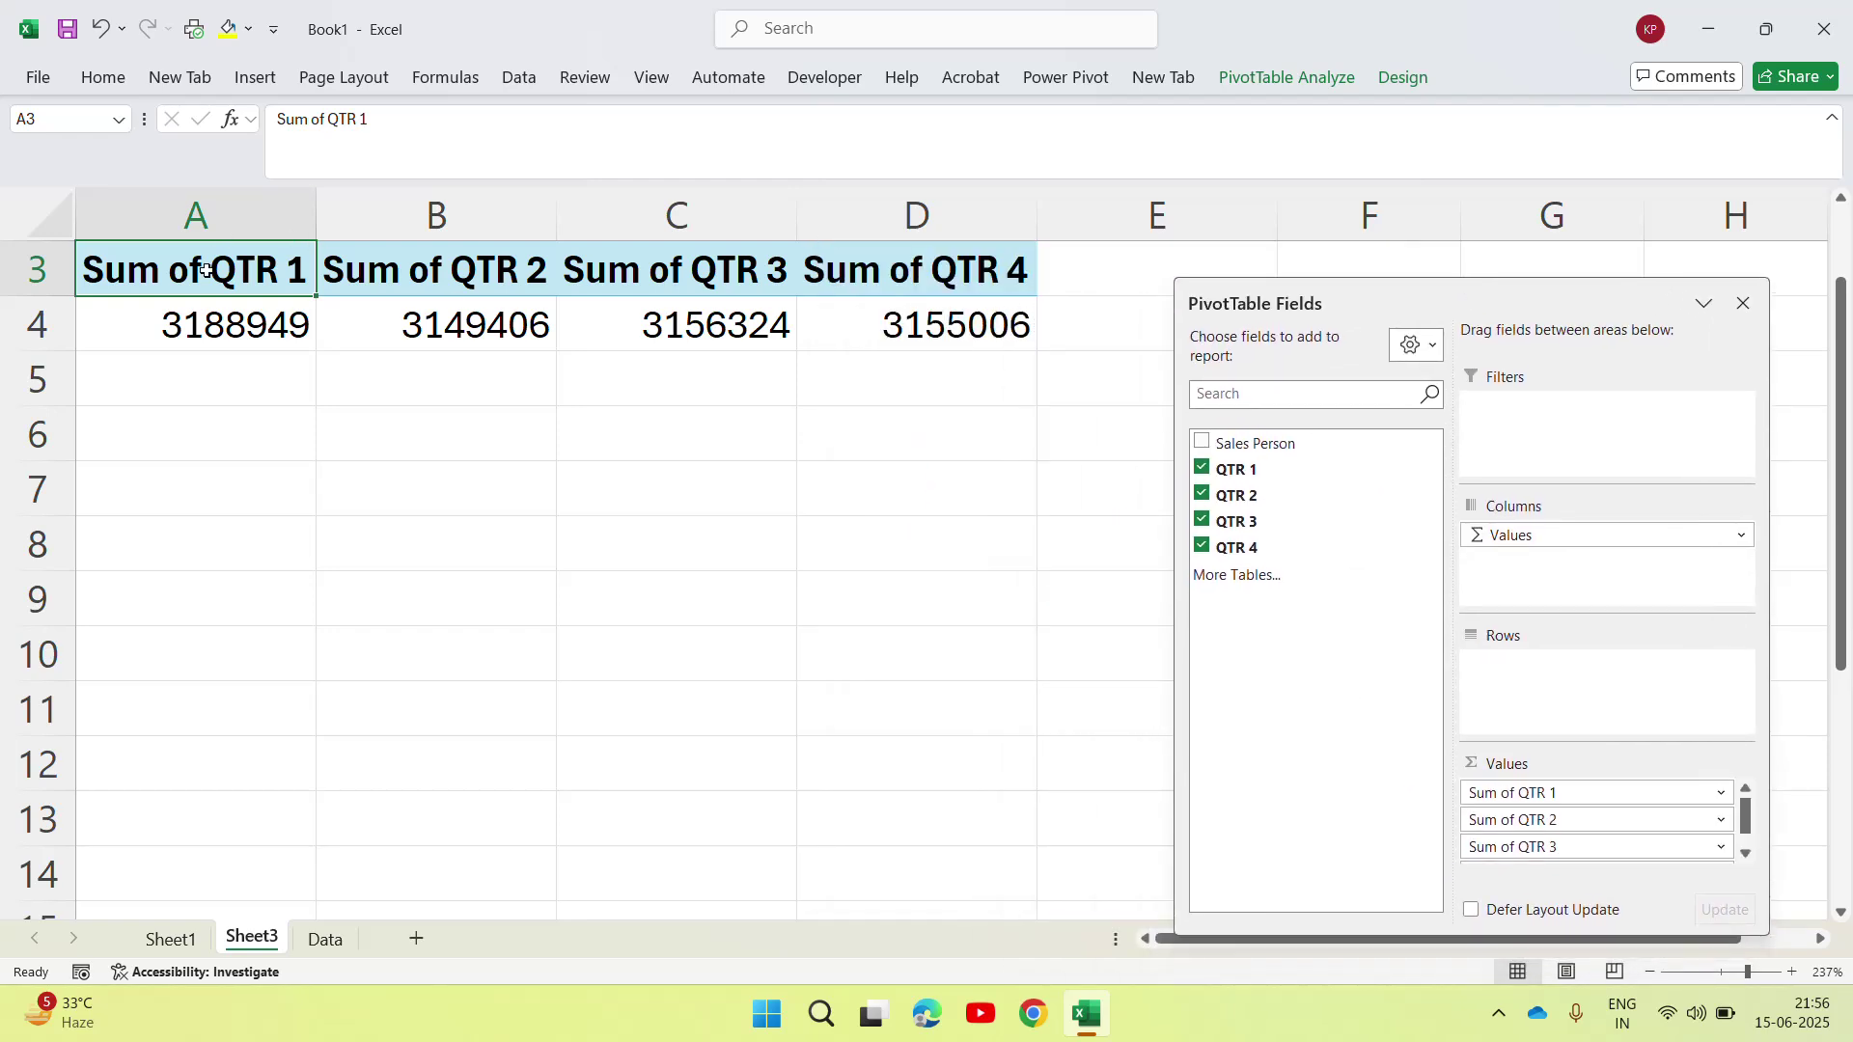
Step: Examine the overall total of each quarter and compare them with the quarter columns on the Data sheet
click(211, 307)
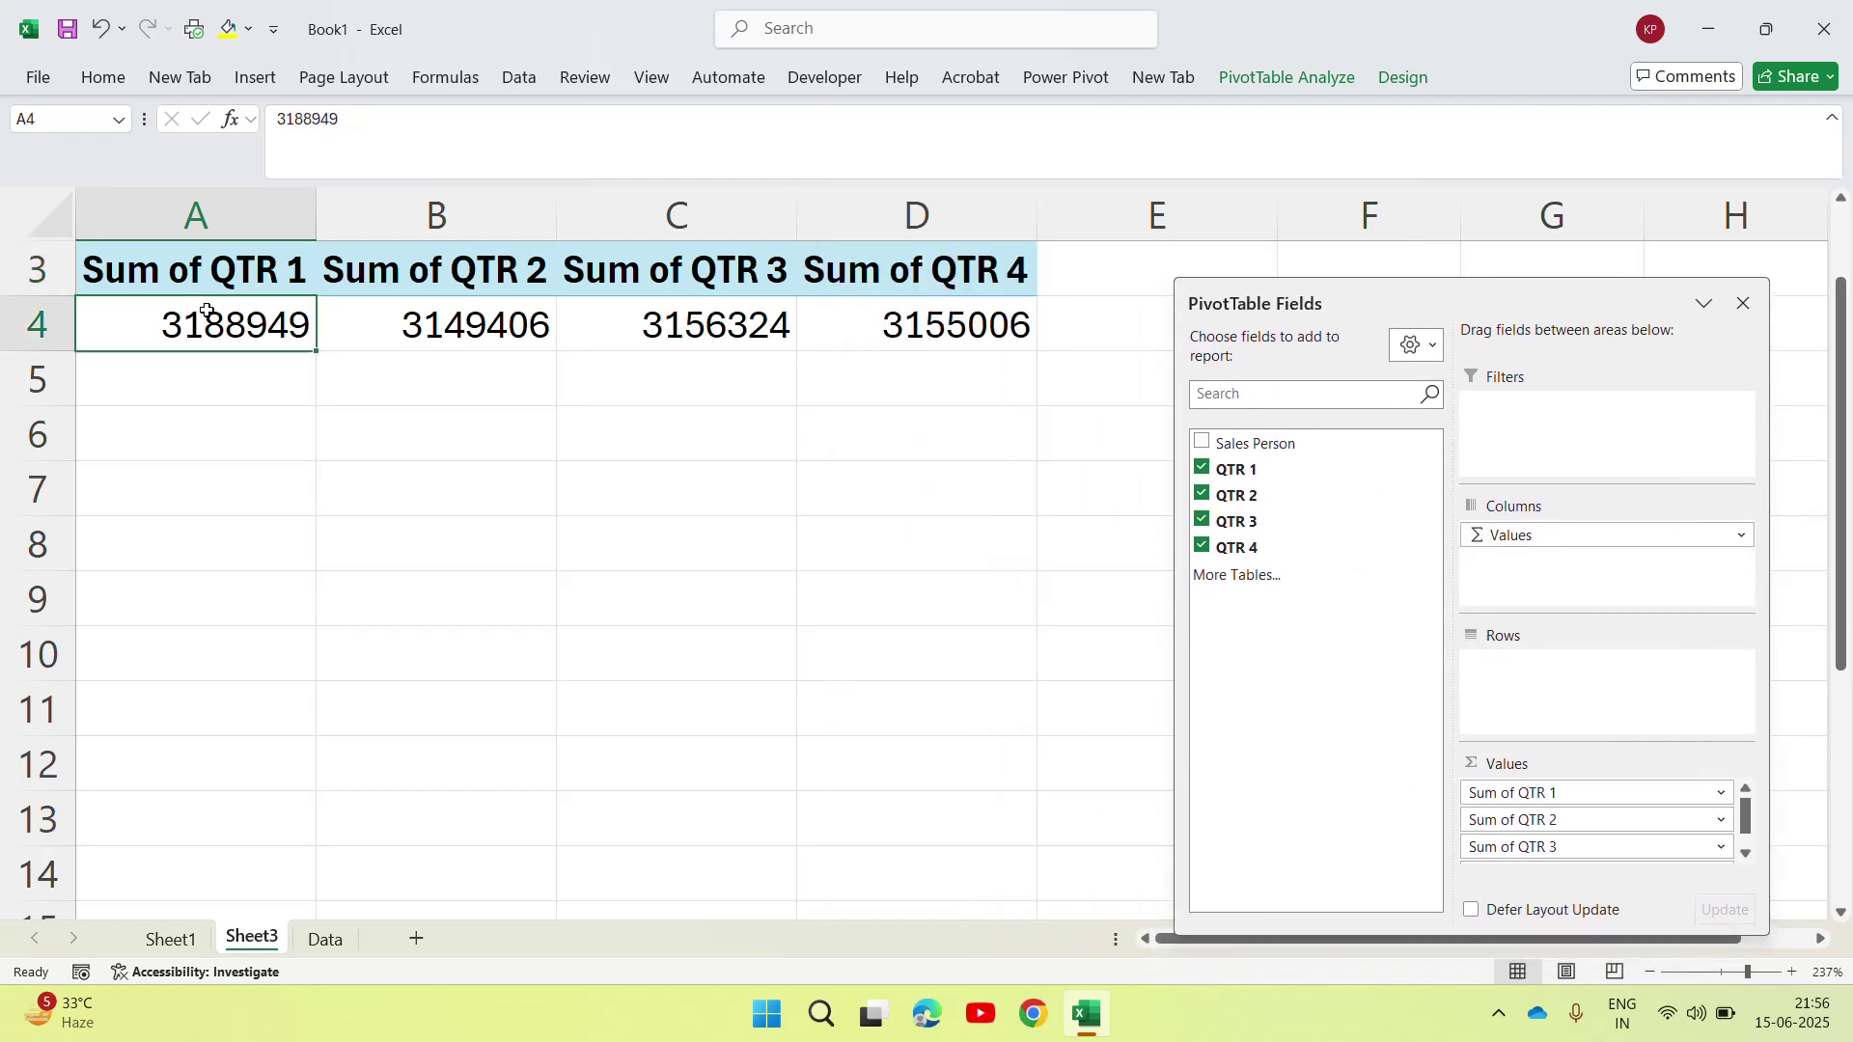
click(440, 326)
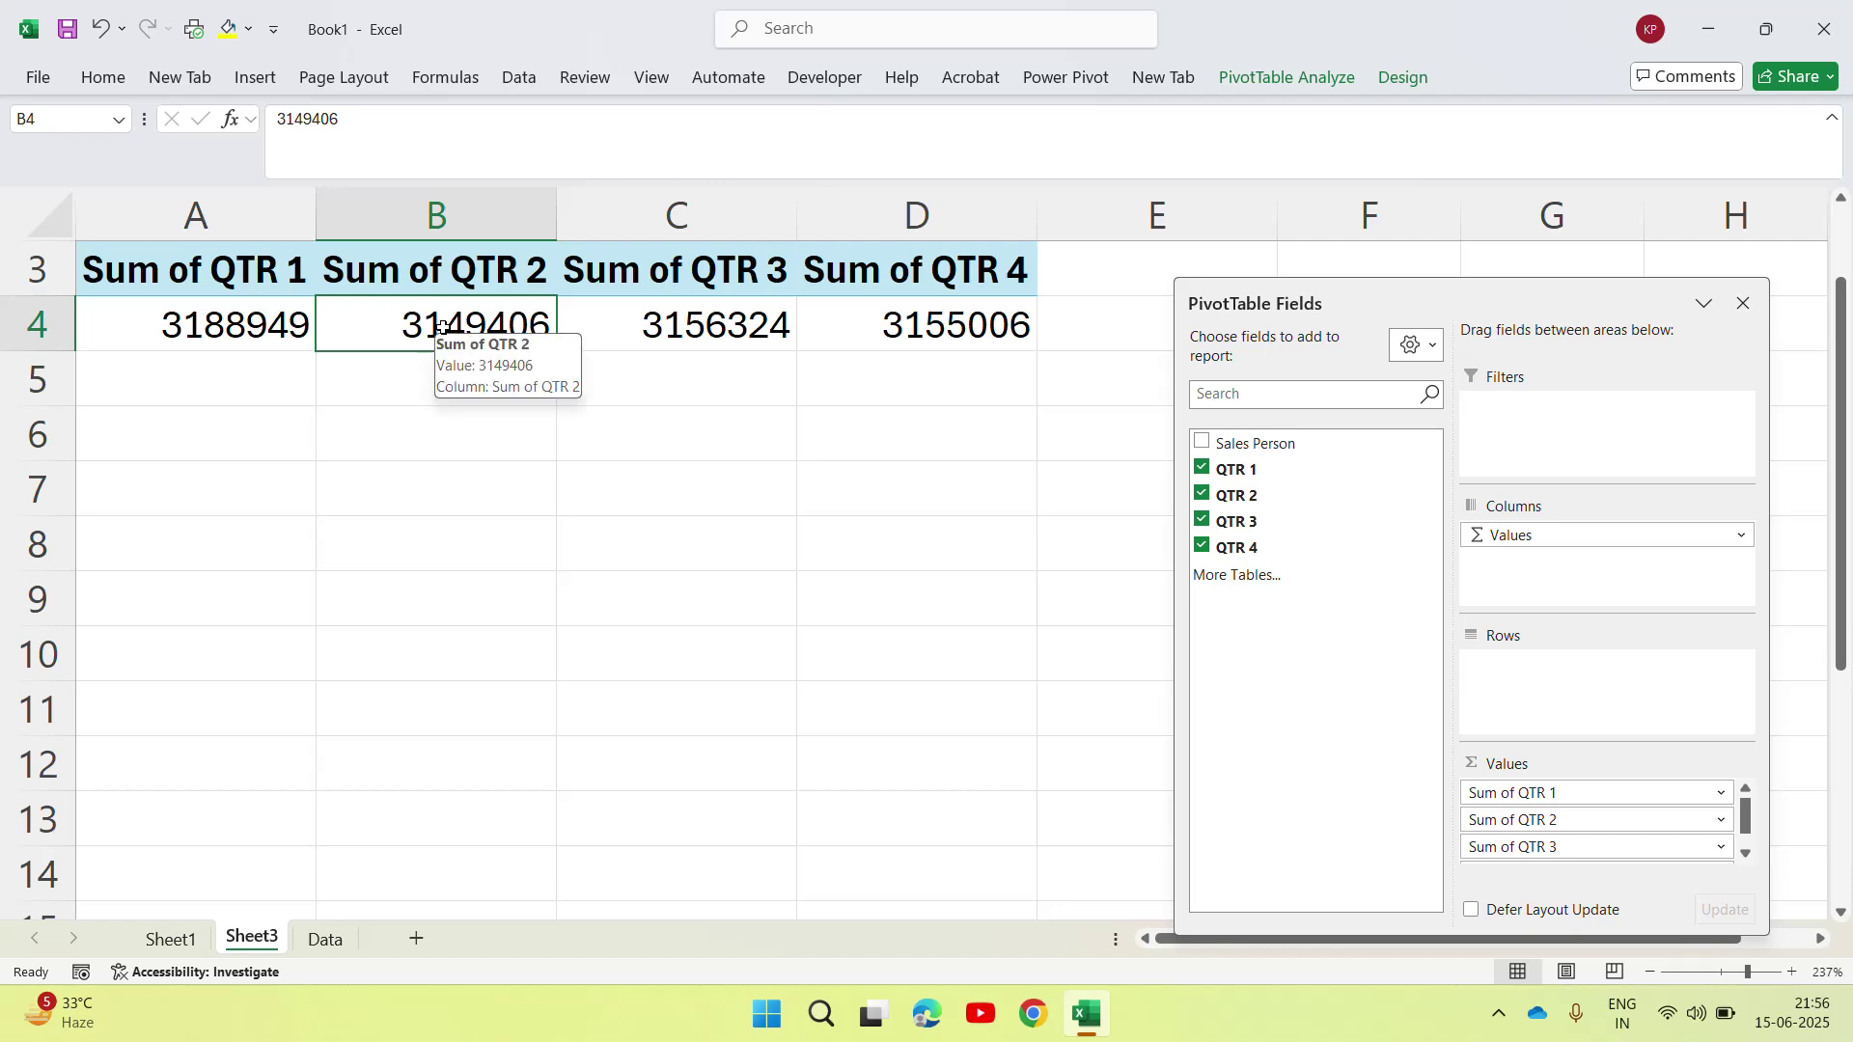
click(685, 333)
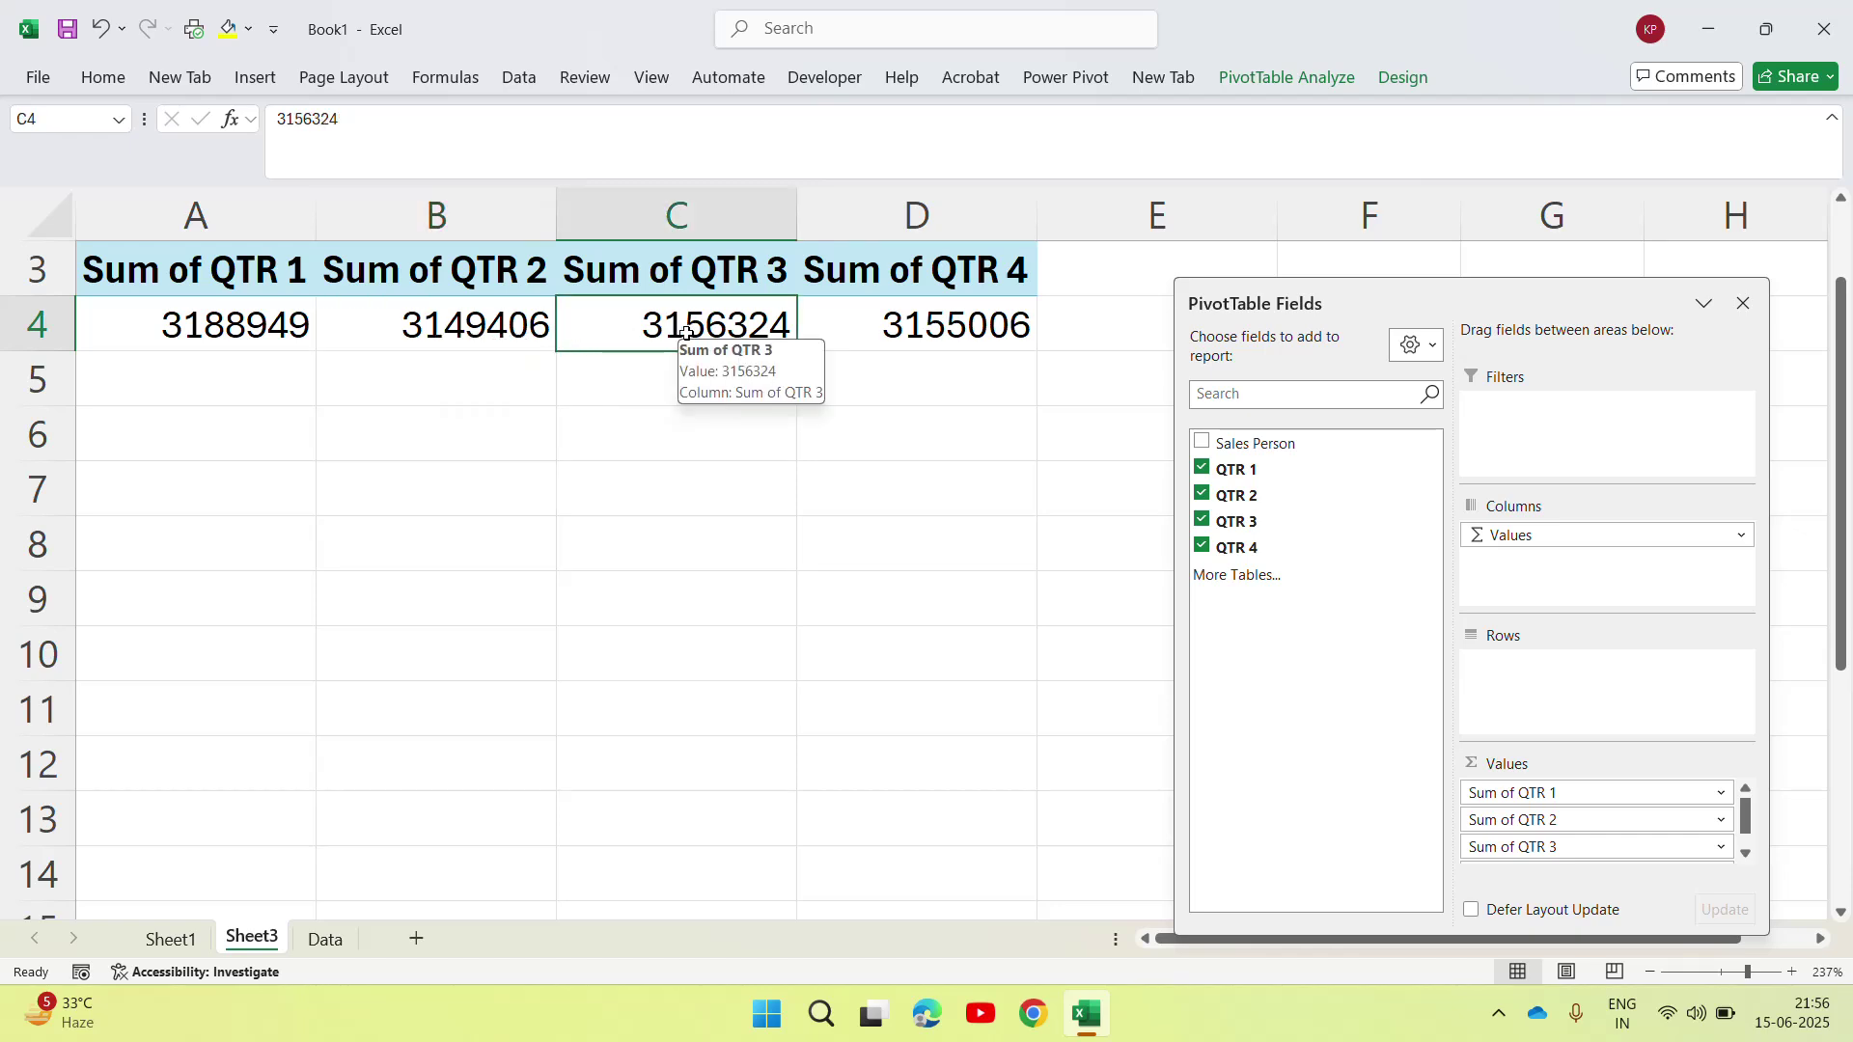
click(922, 333)
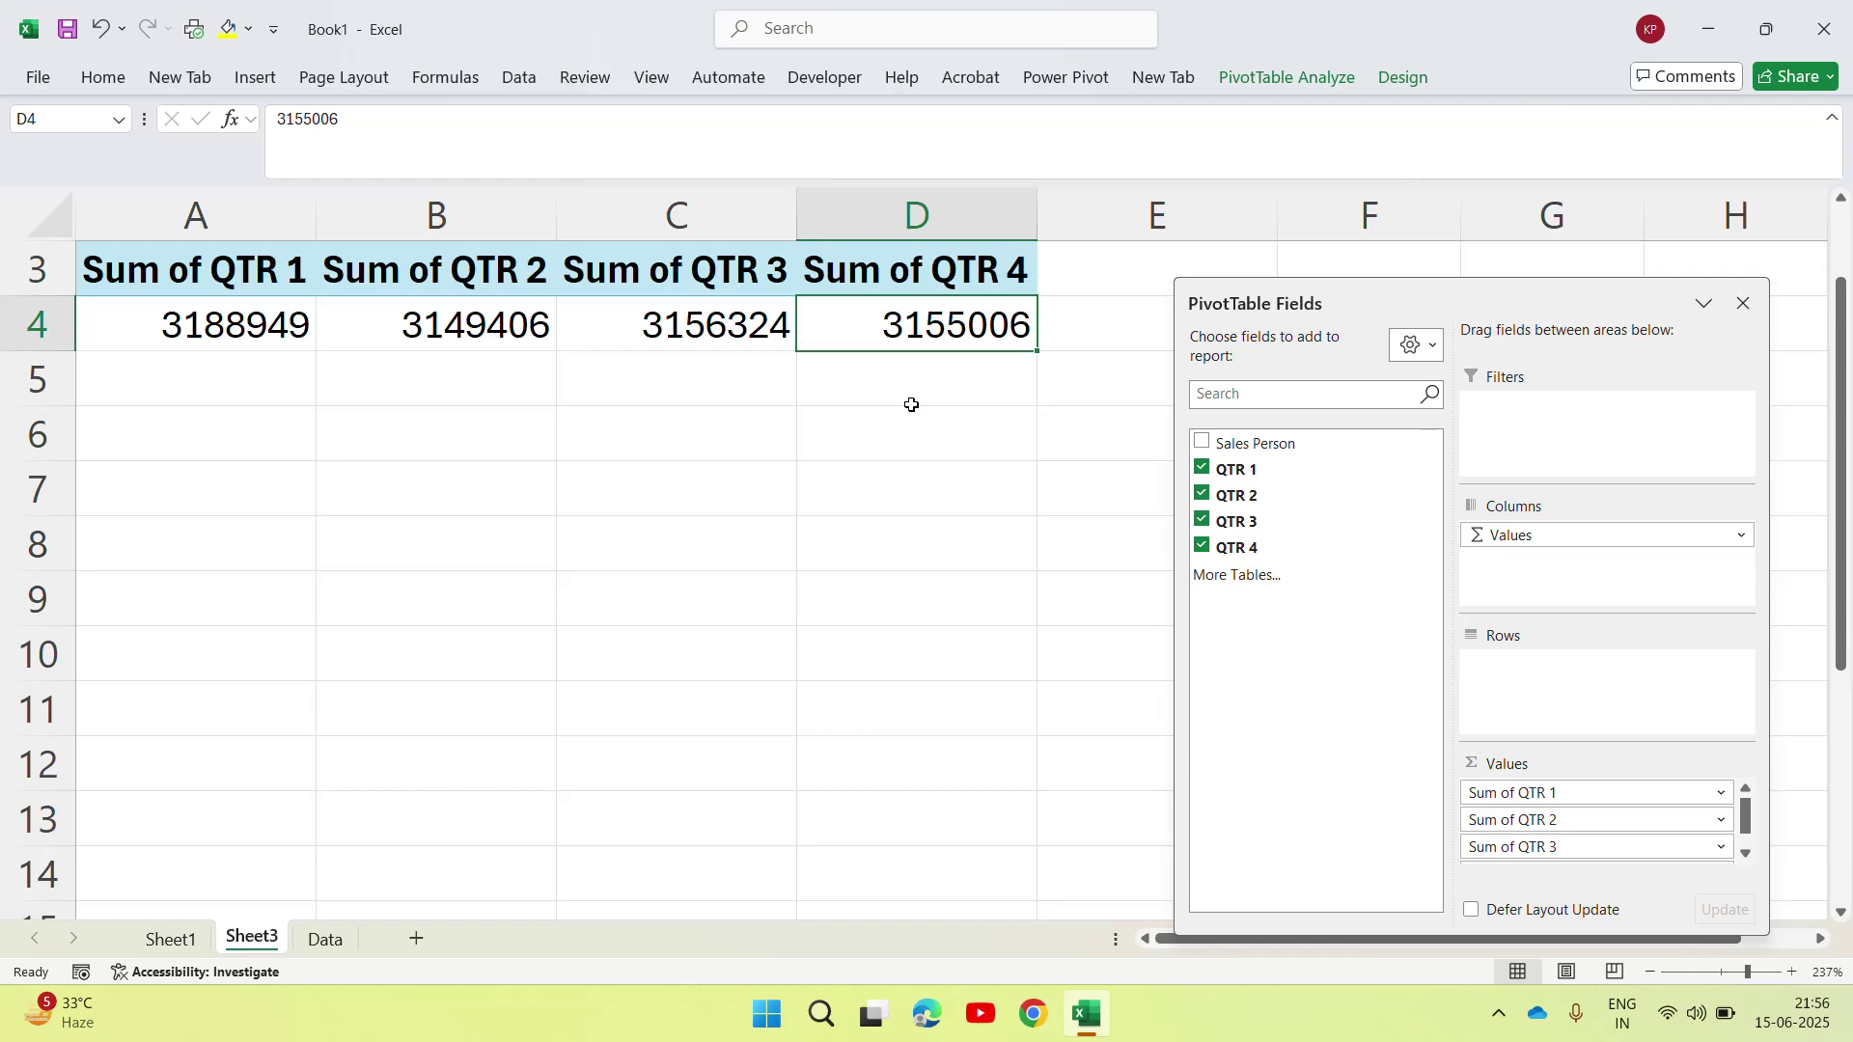
click(326, 940)
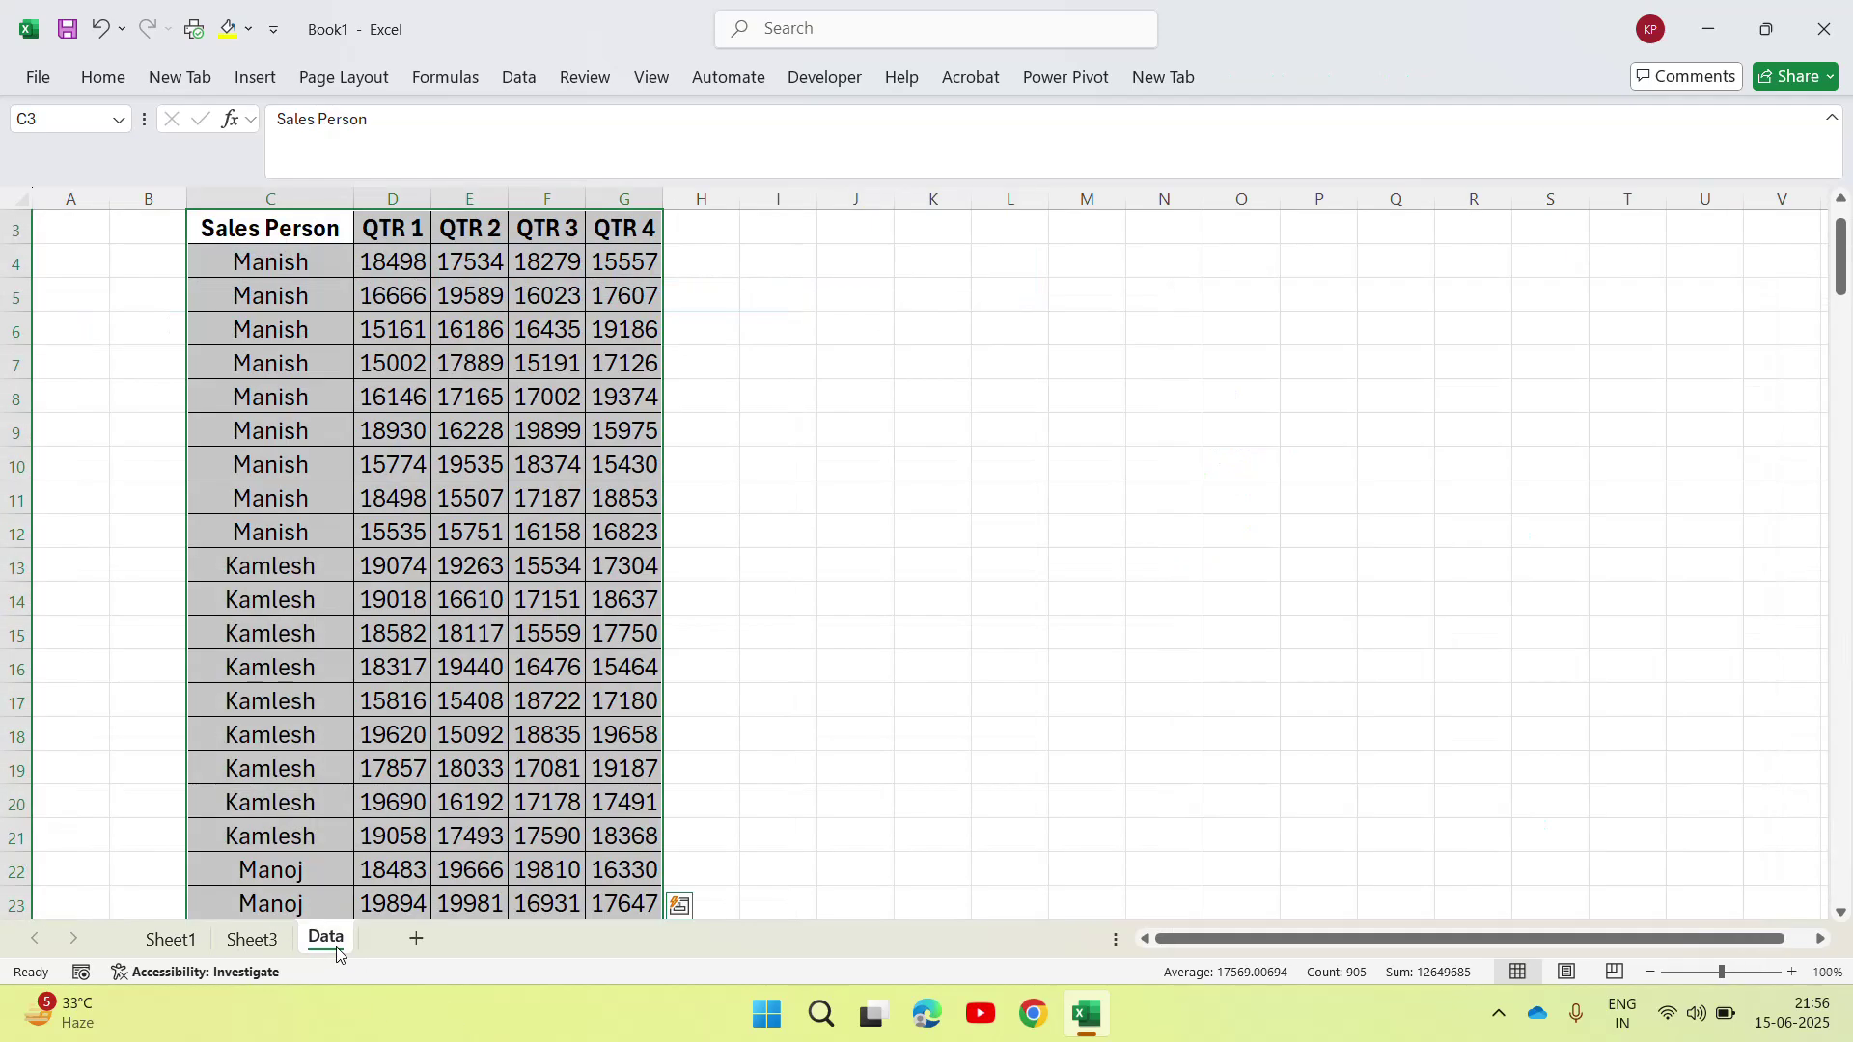
click(405, 267)
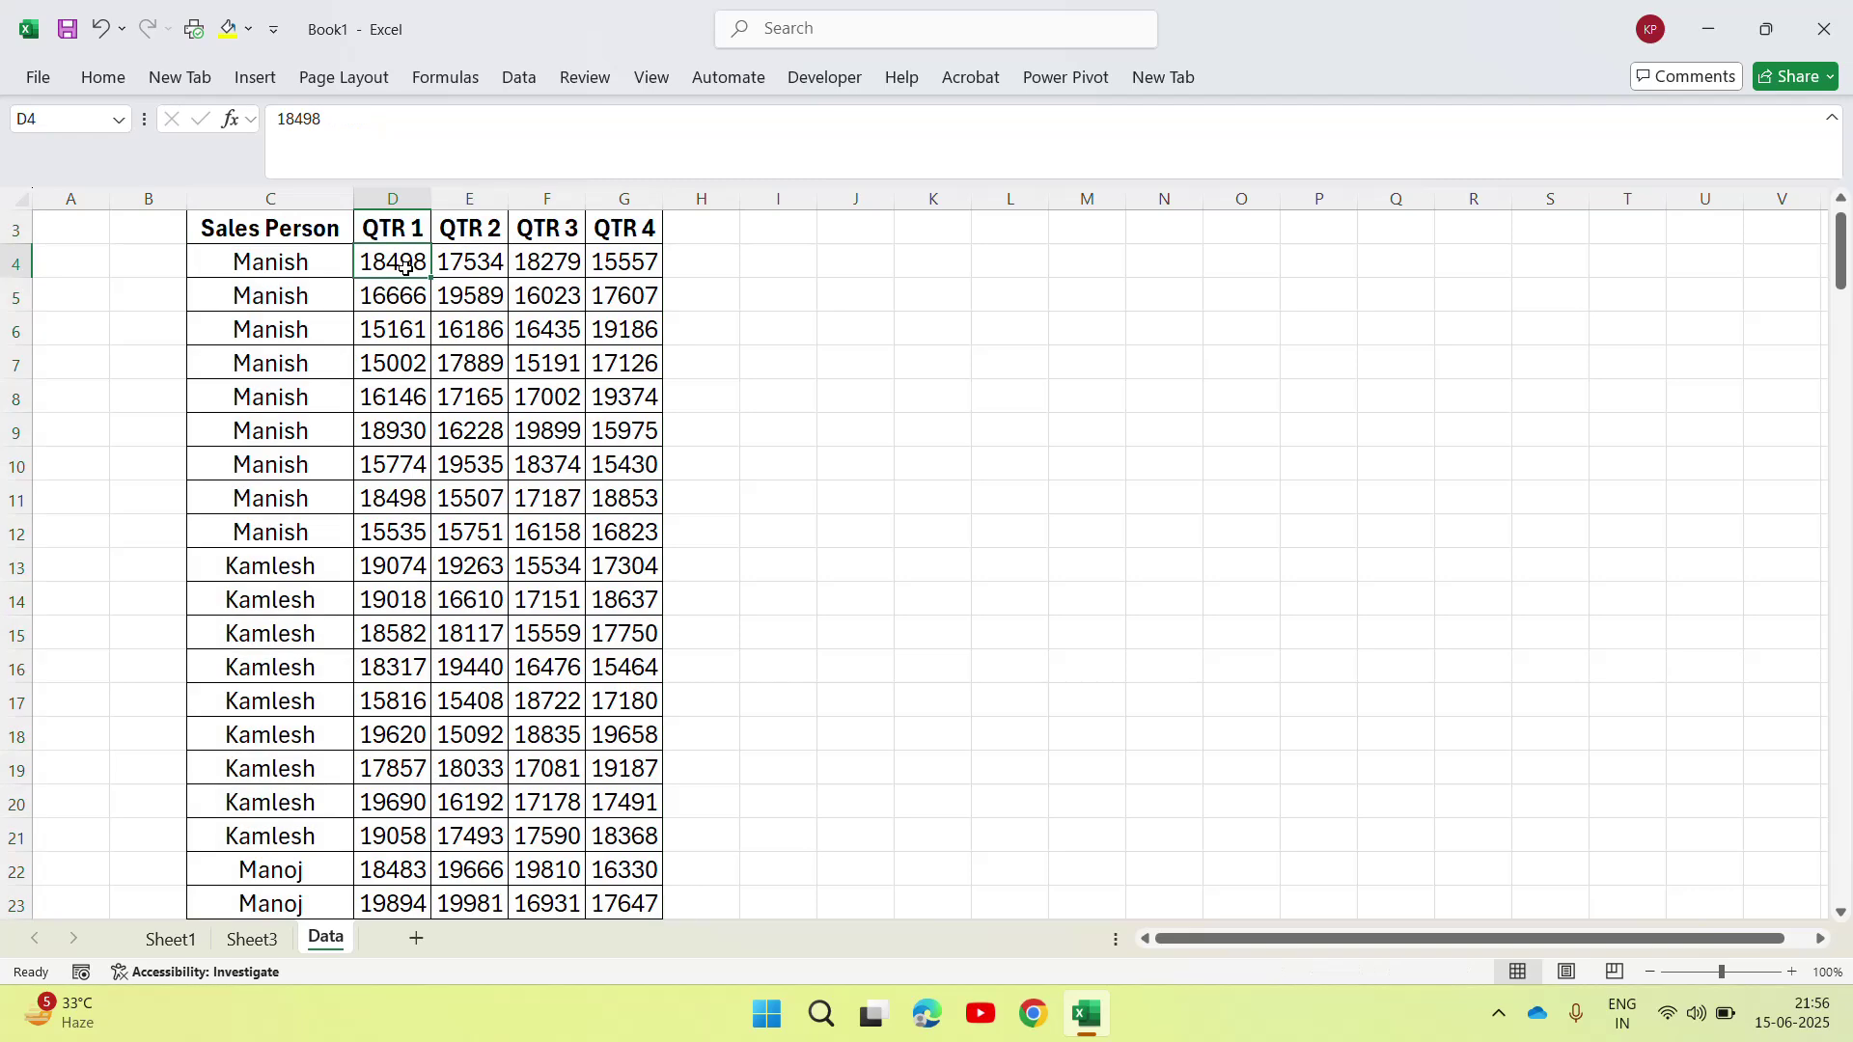
click(251, 940)
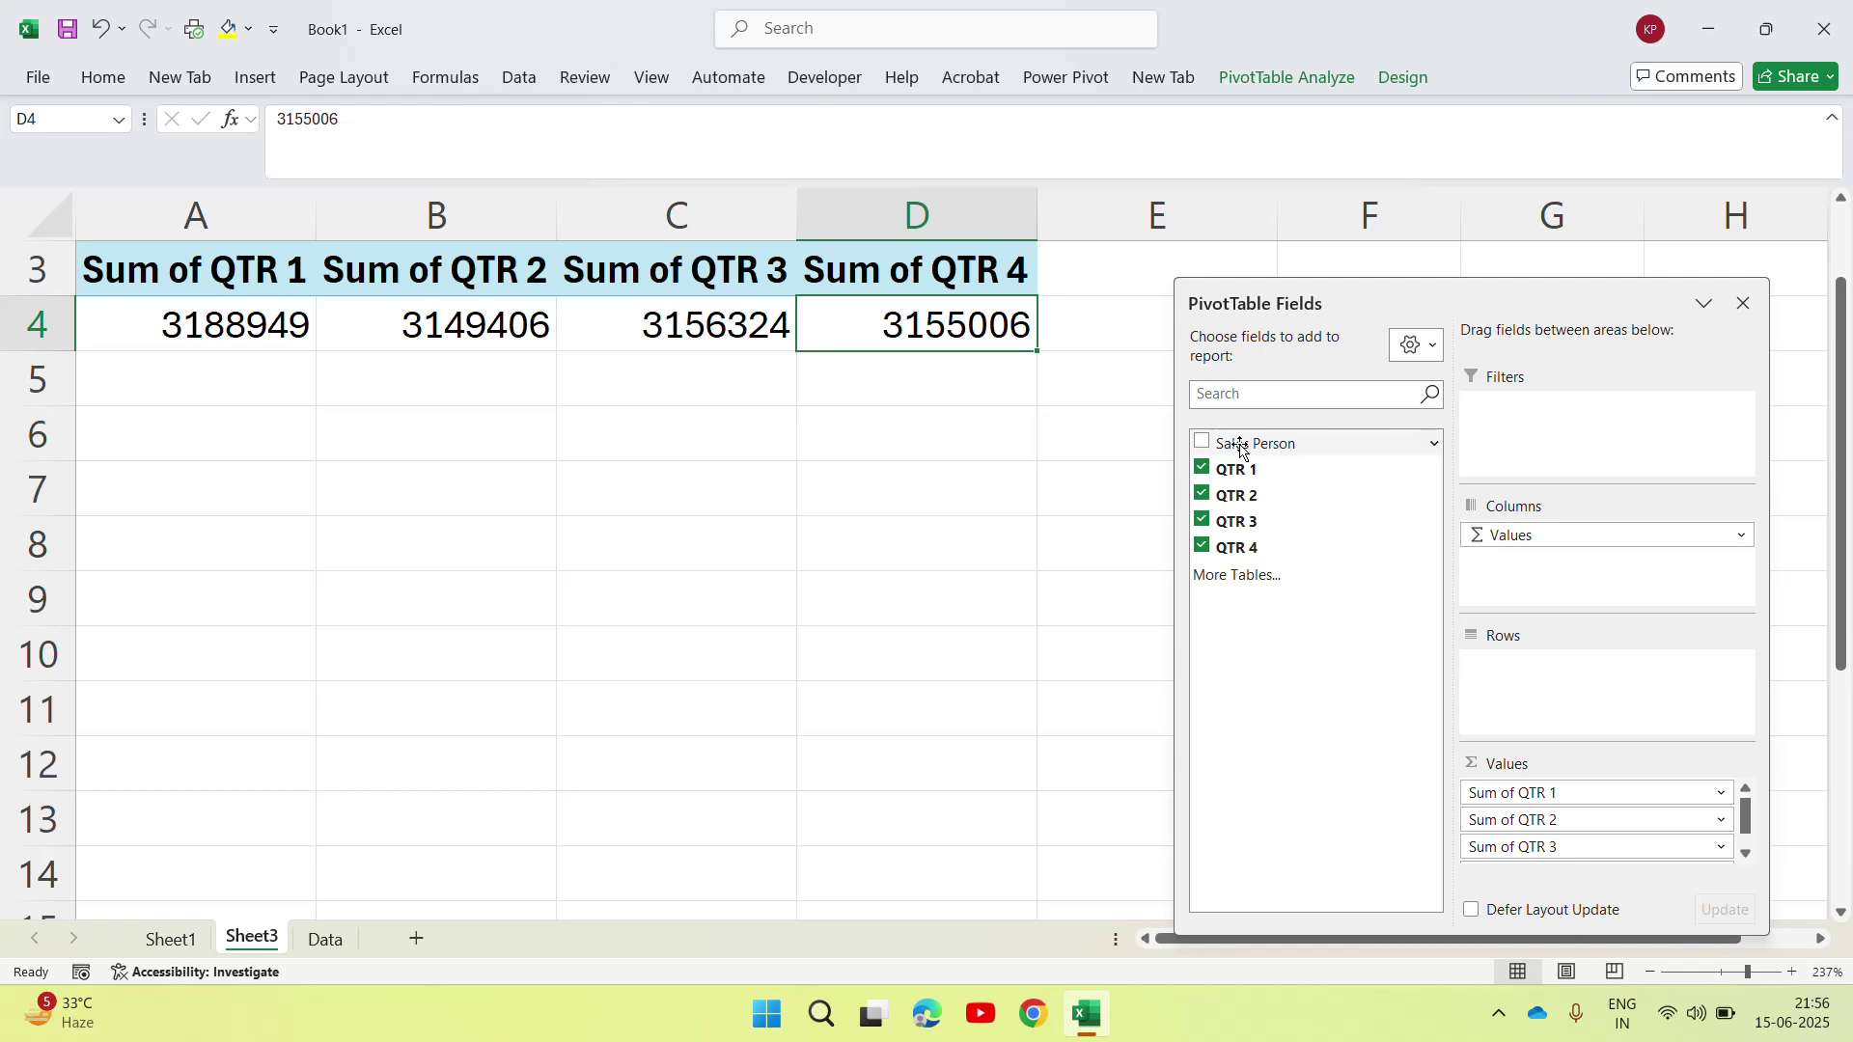
Step: Try Sales Person as a PivotTable column field, then take it out and put it back in the rows
drag(1233, 443, 1532, 571)
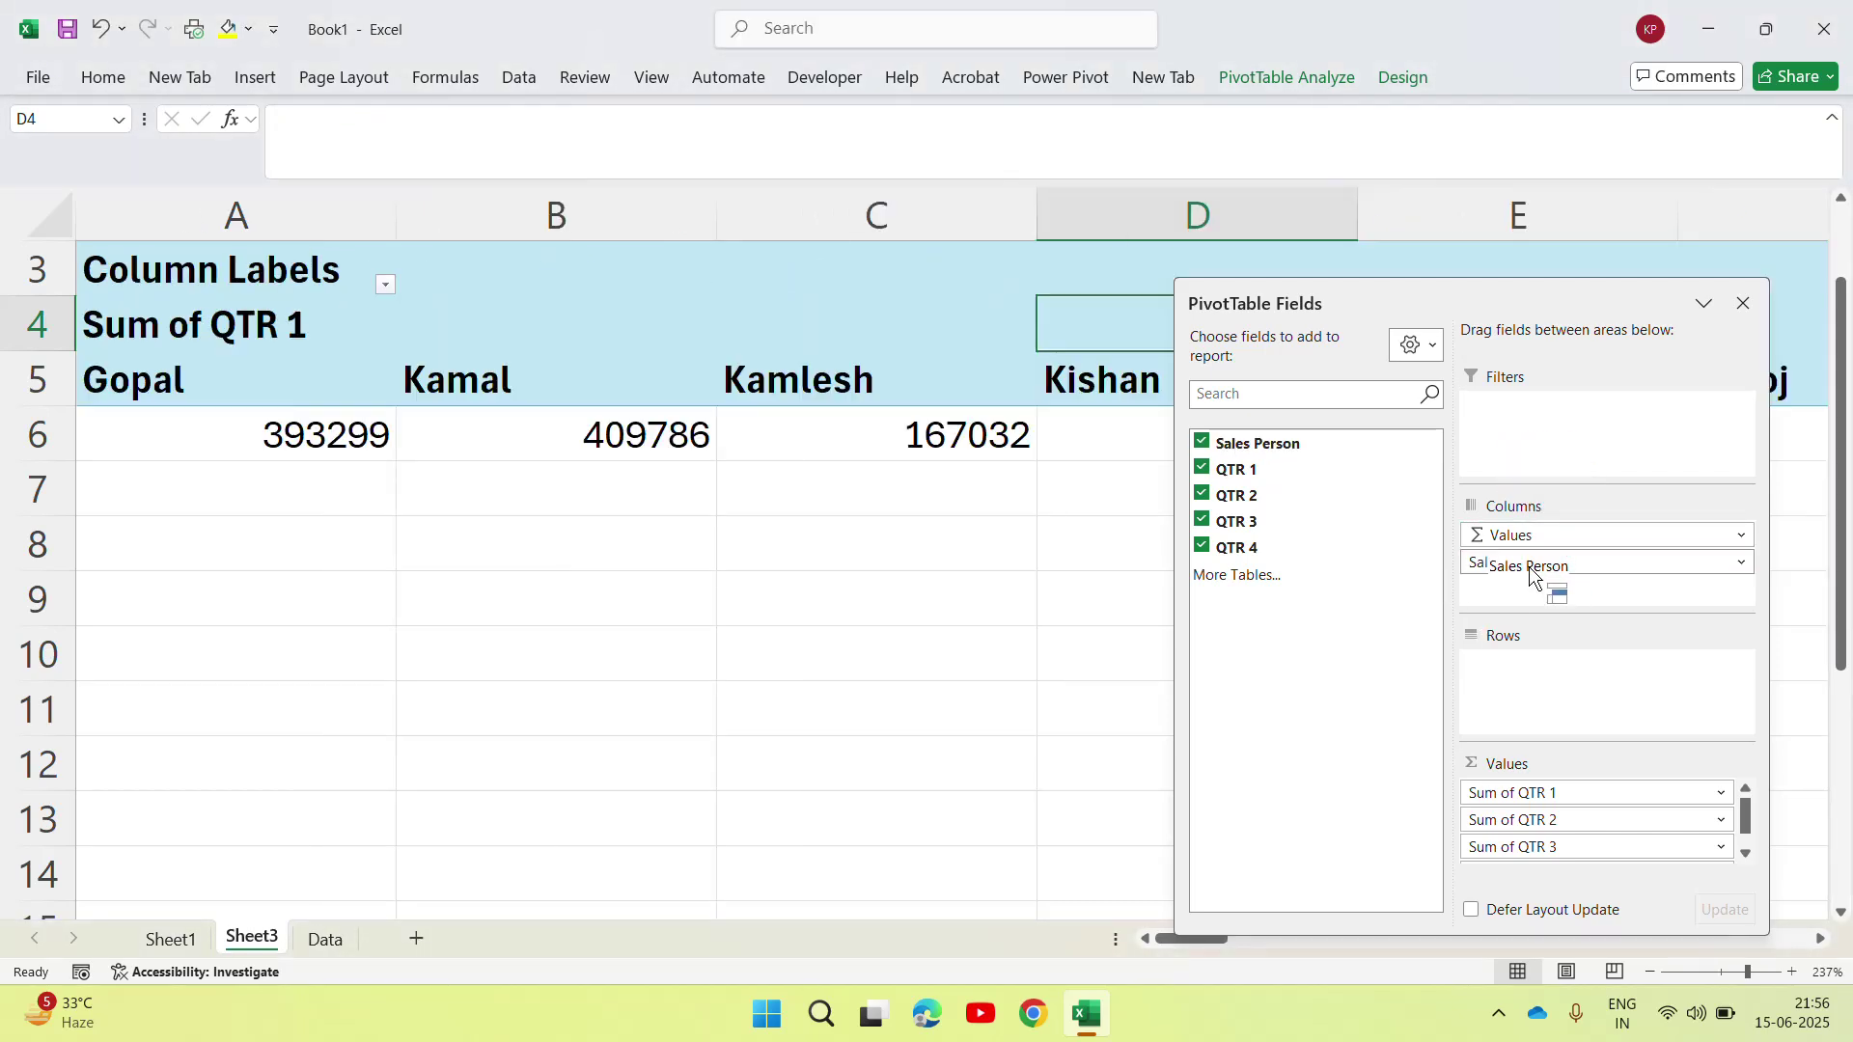
click(1204, 450)
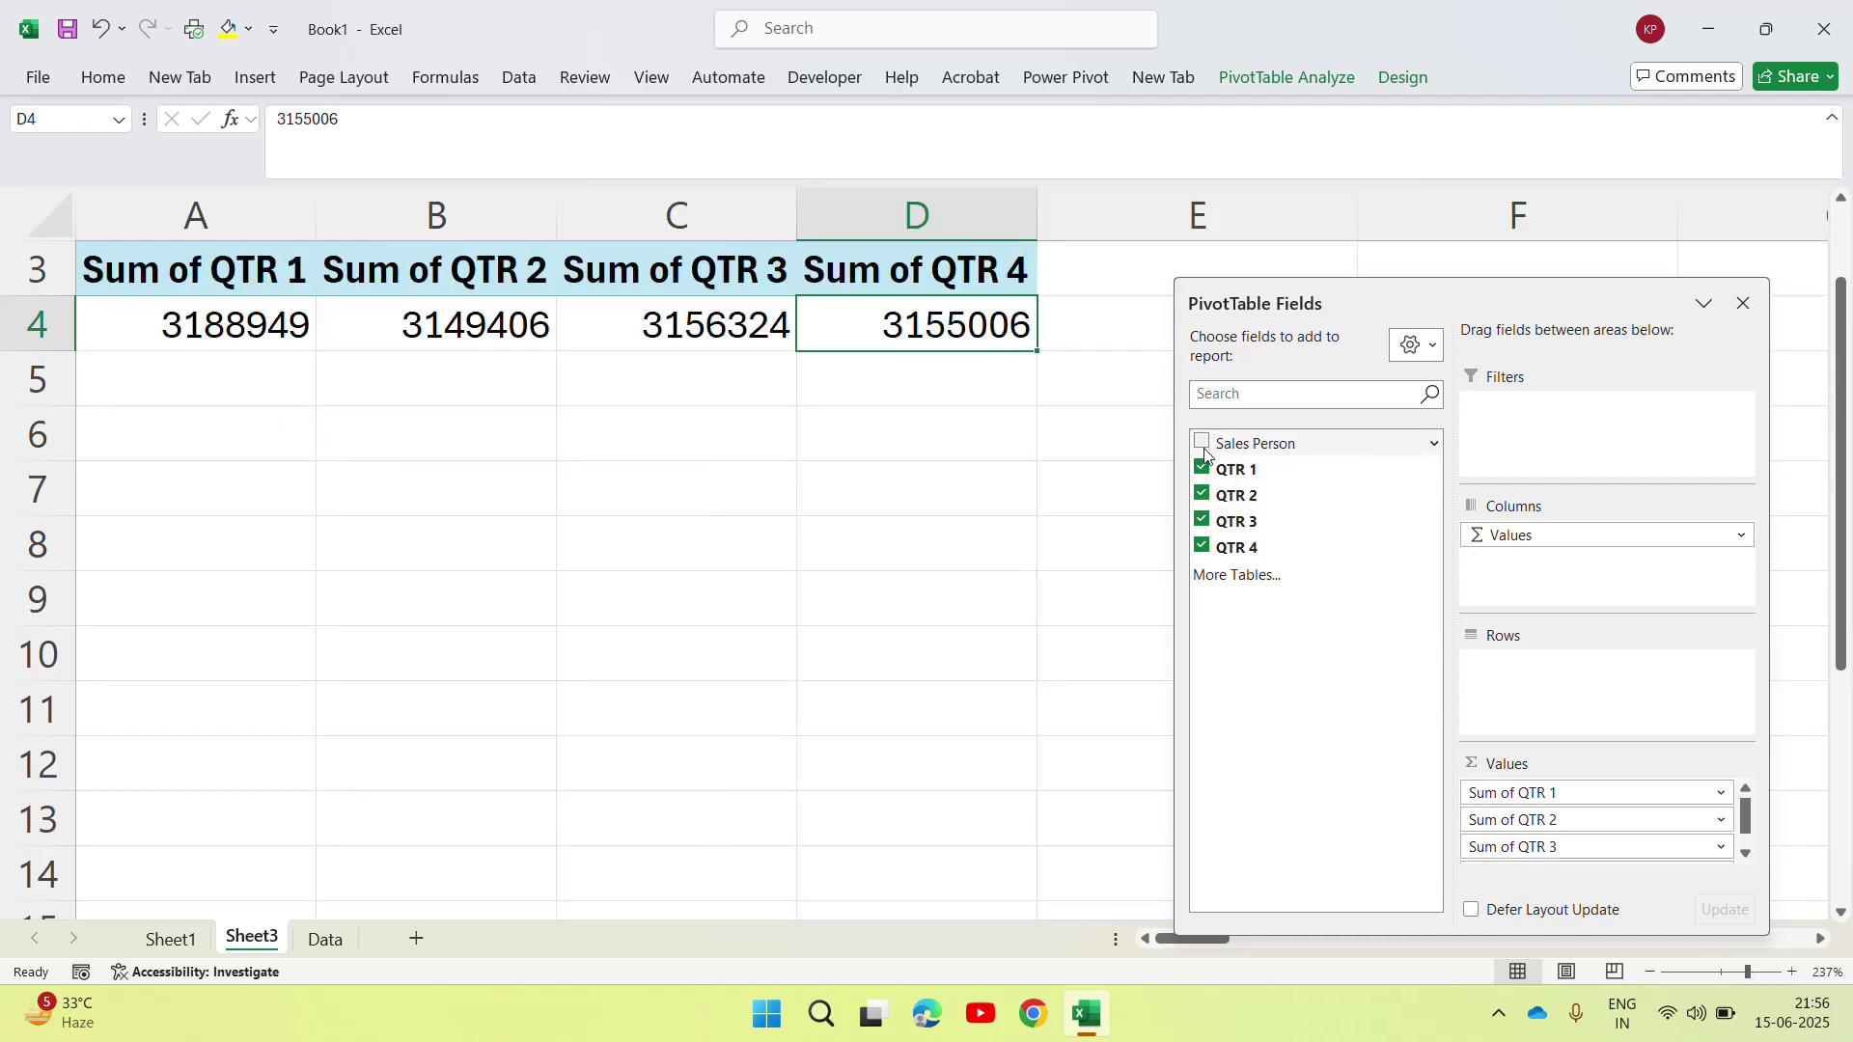
click(1202, 443)
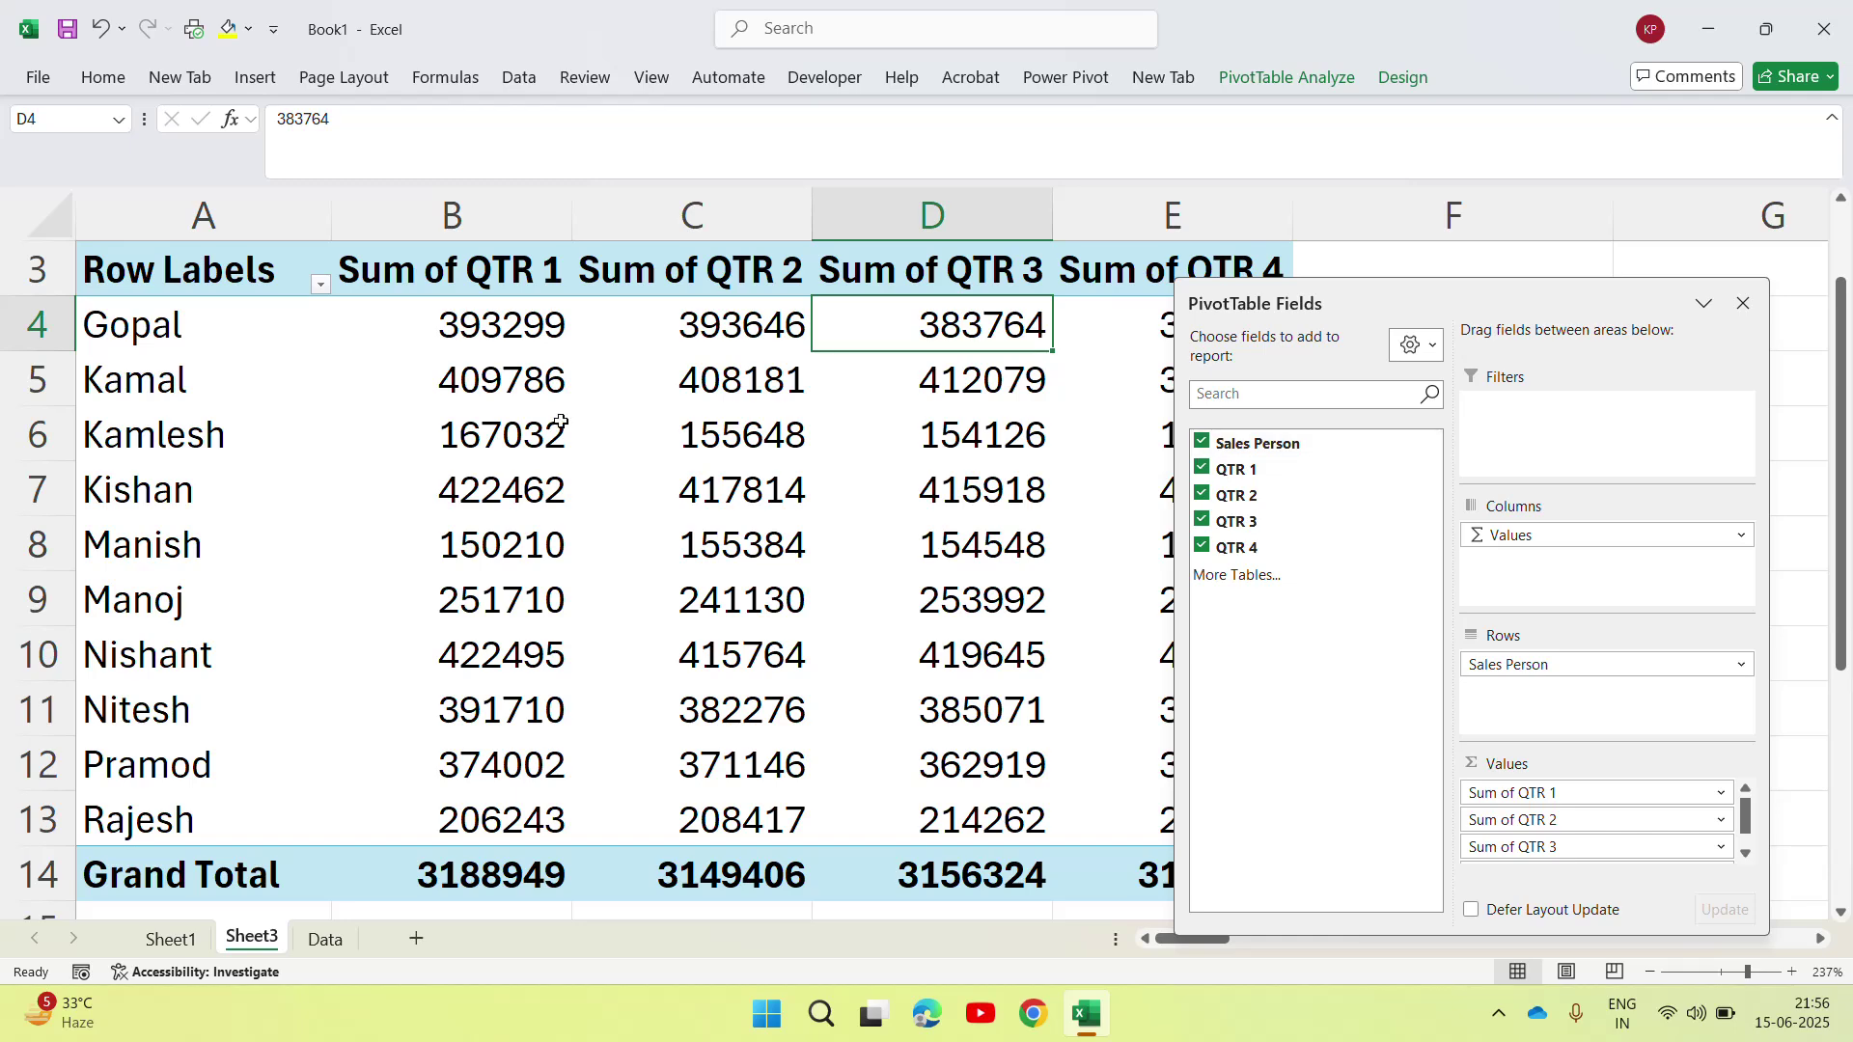
Step: Examine the first sales person's totals across the four quarter columns
click(377, 345)
click(746, 329)
key(Right)
key(Right)
key(Right)
key(Right)
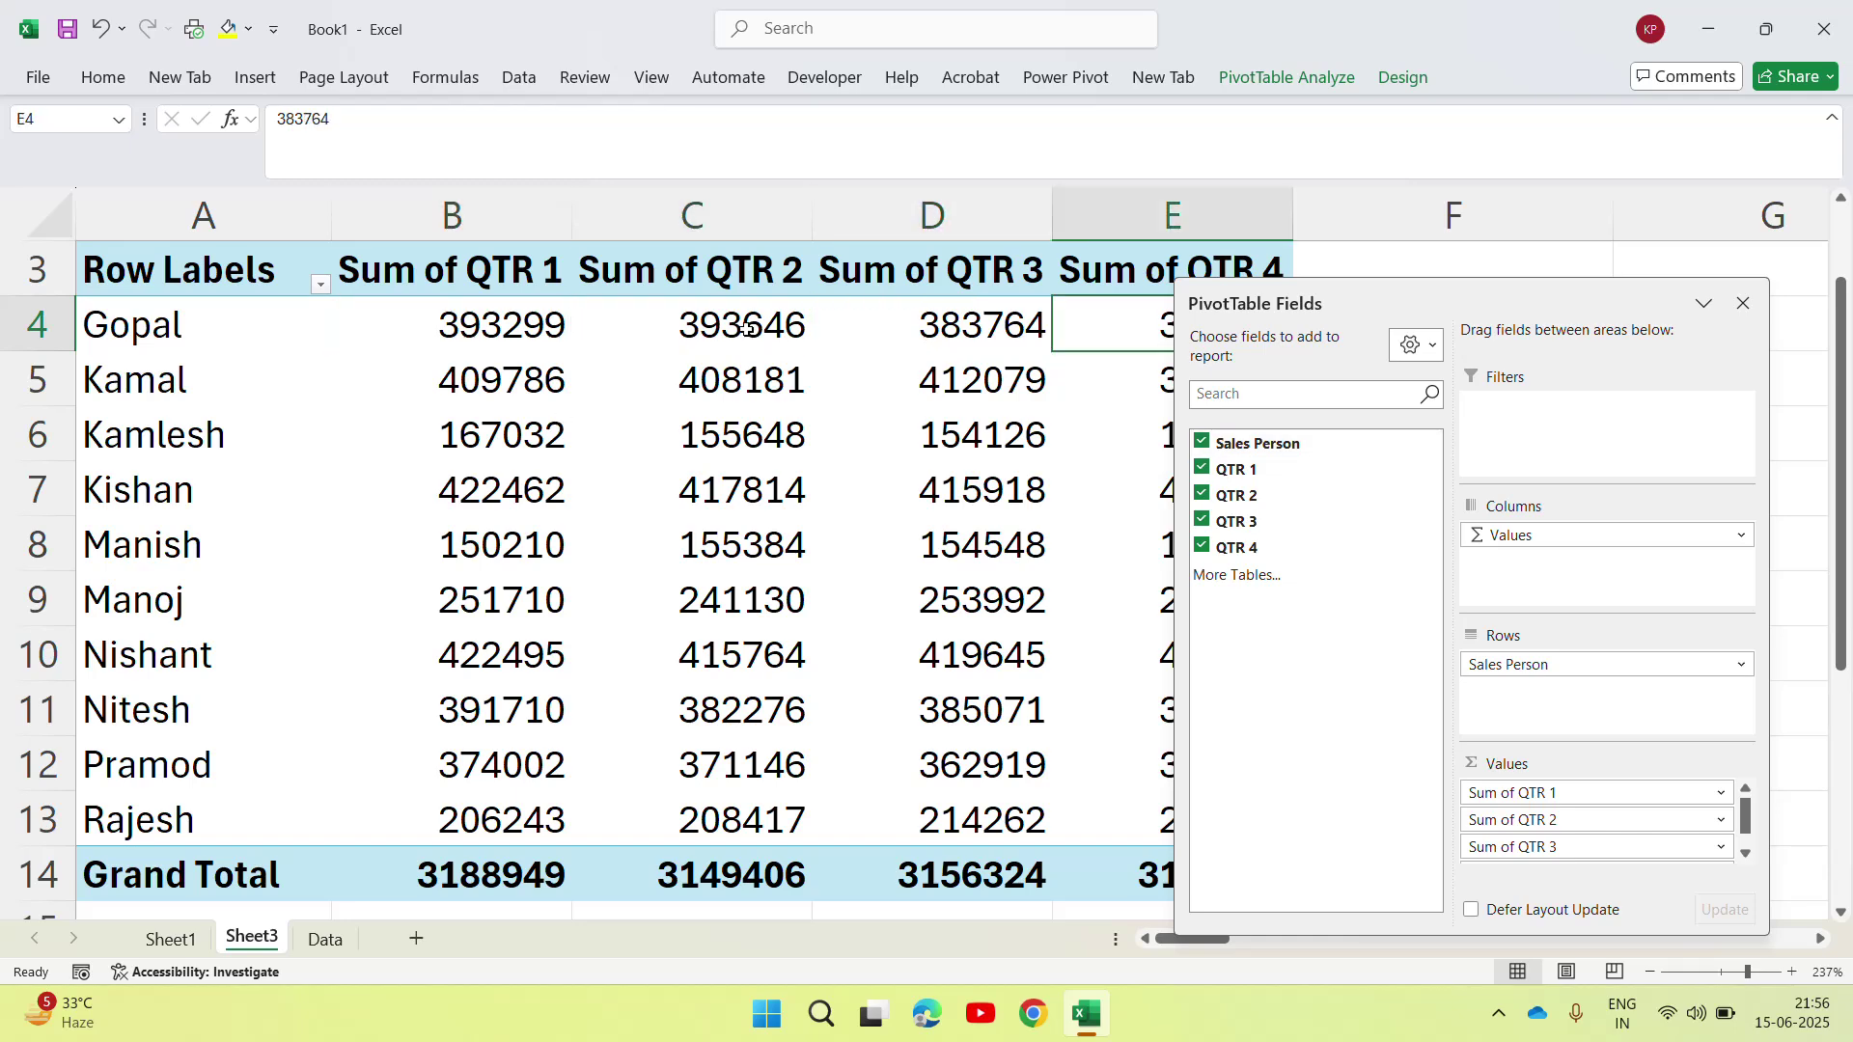
key(Left)
key(Left)
key(Left)
key(Left)
key(Left)
key(Left)
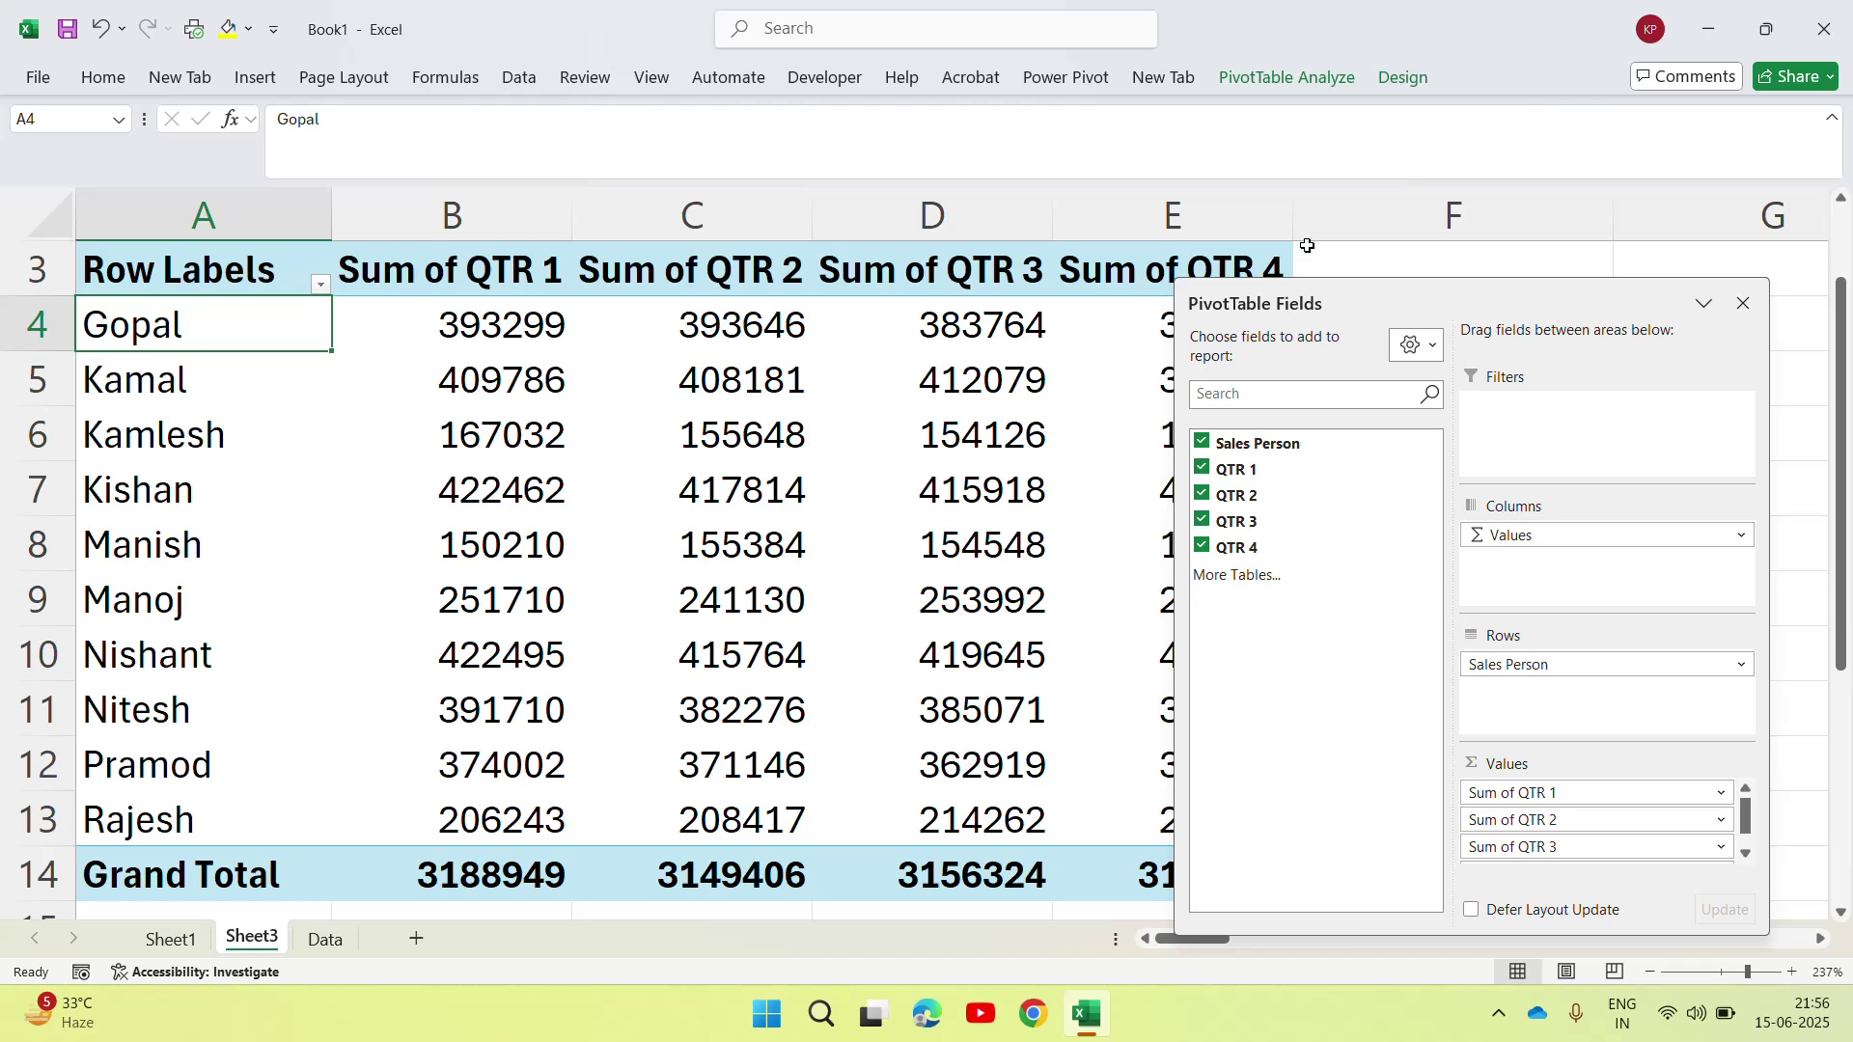
Step: Remove QTR 2, QTR 3 and QTR 4 from the PivotTable values, then add all three back
click(1201, 494)
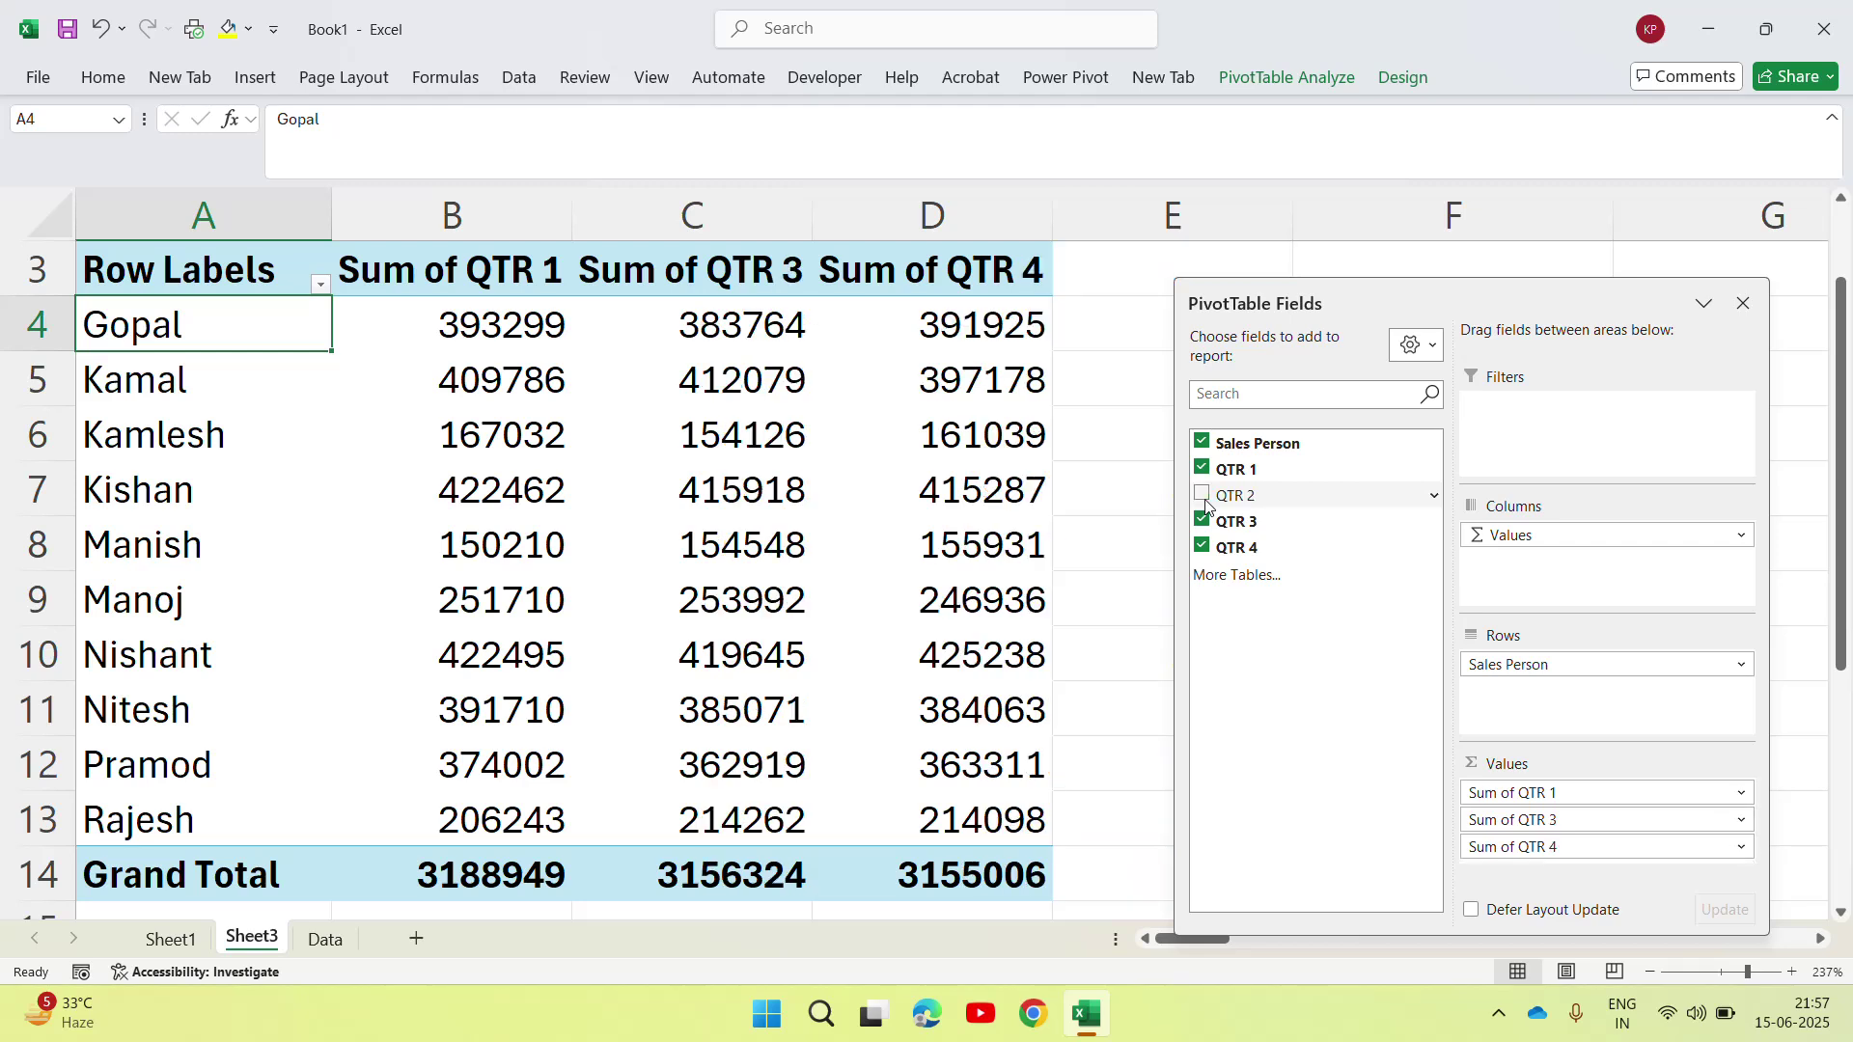
click(1202, 521)
click(1201, 546)
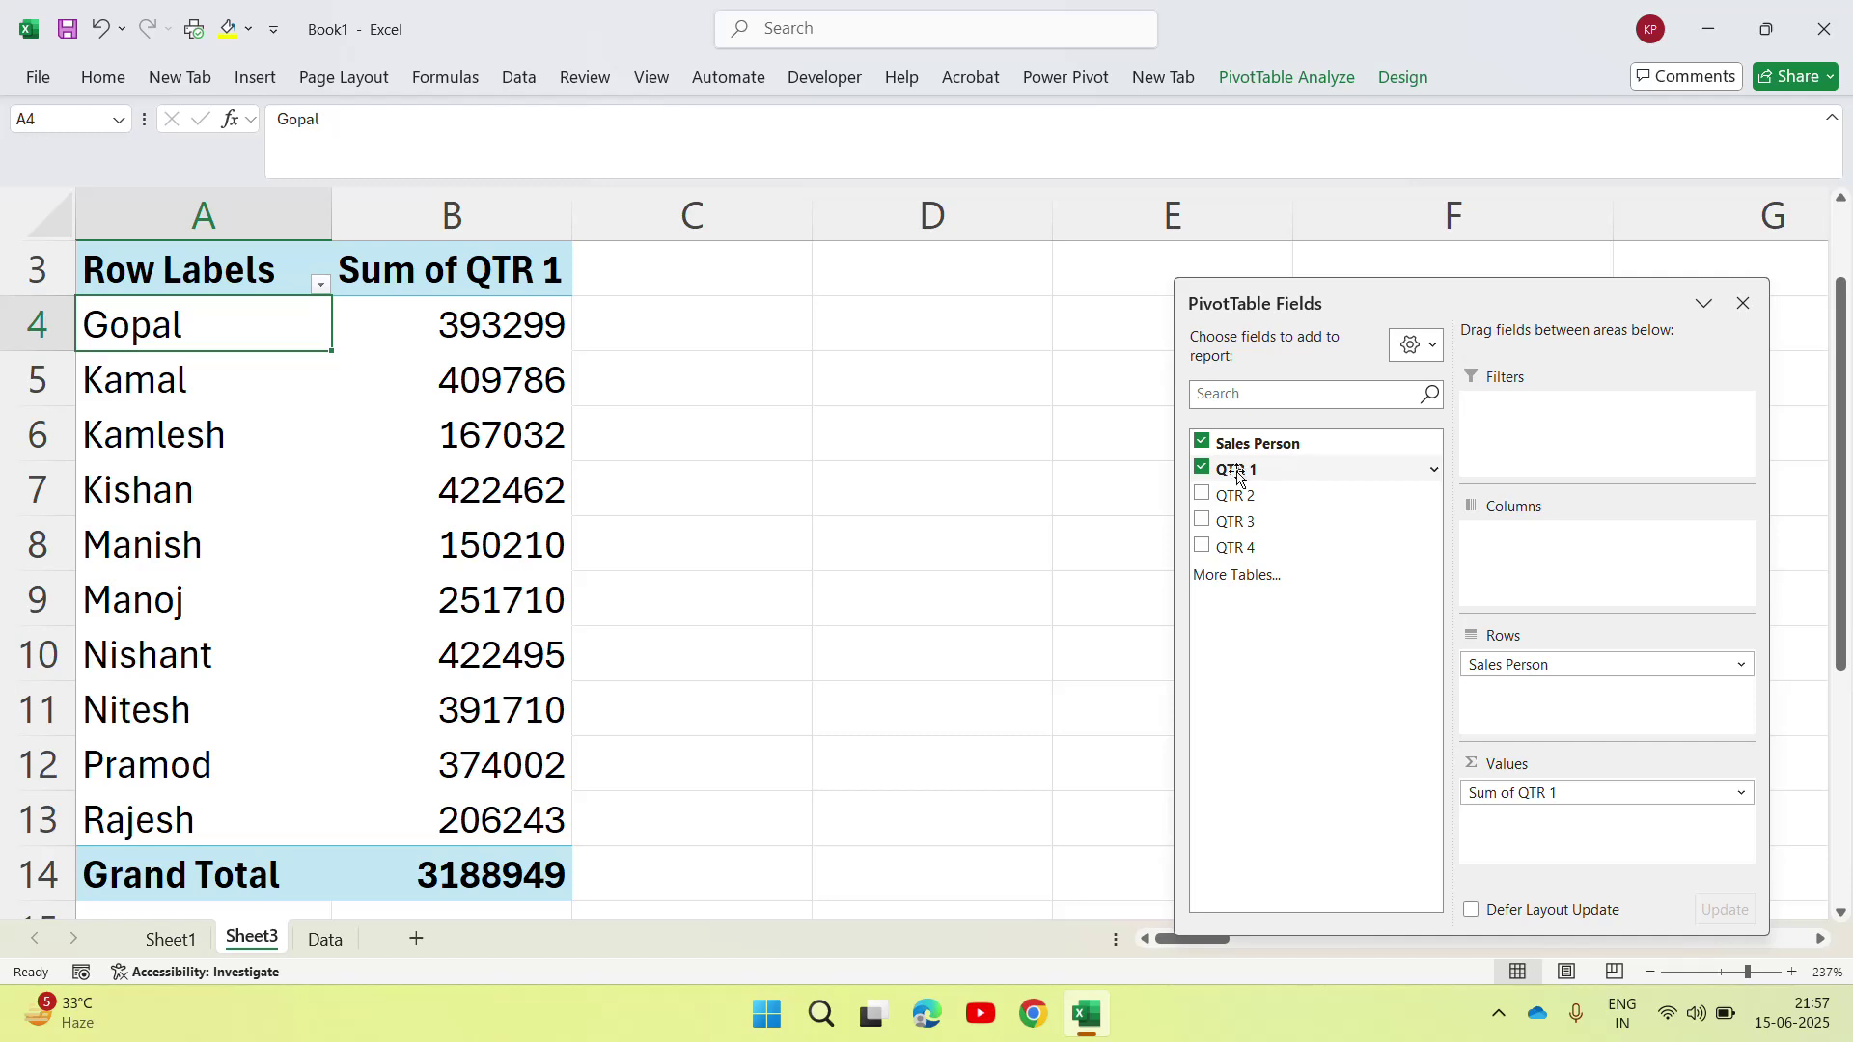
click(1202, 495)
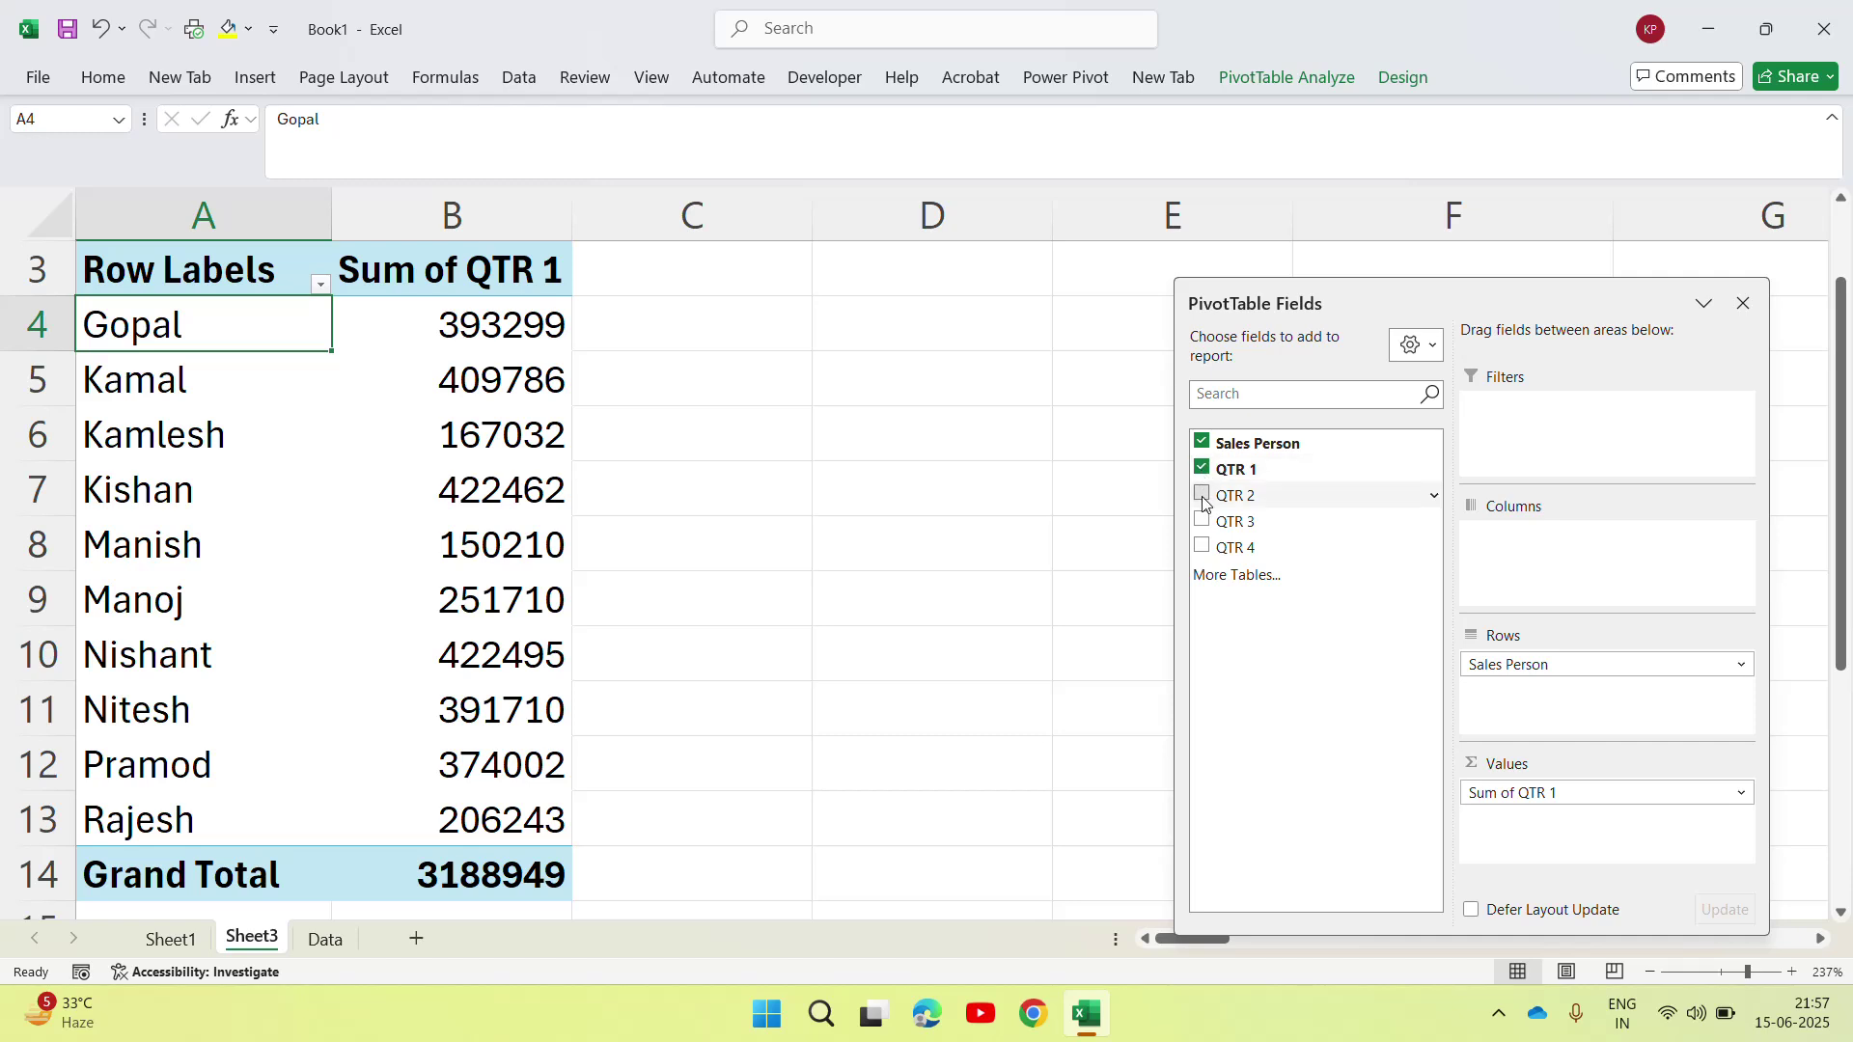
click(1202, 521)
click(1203, 548)
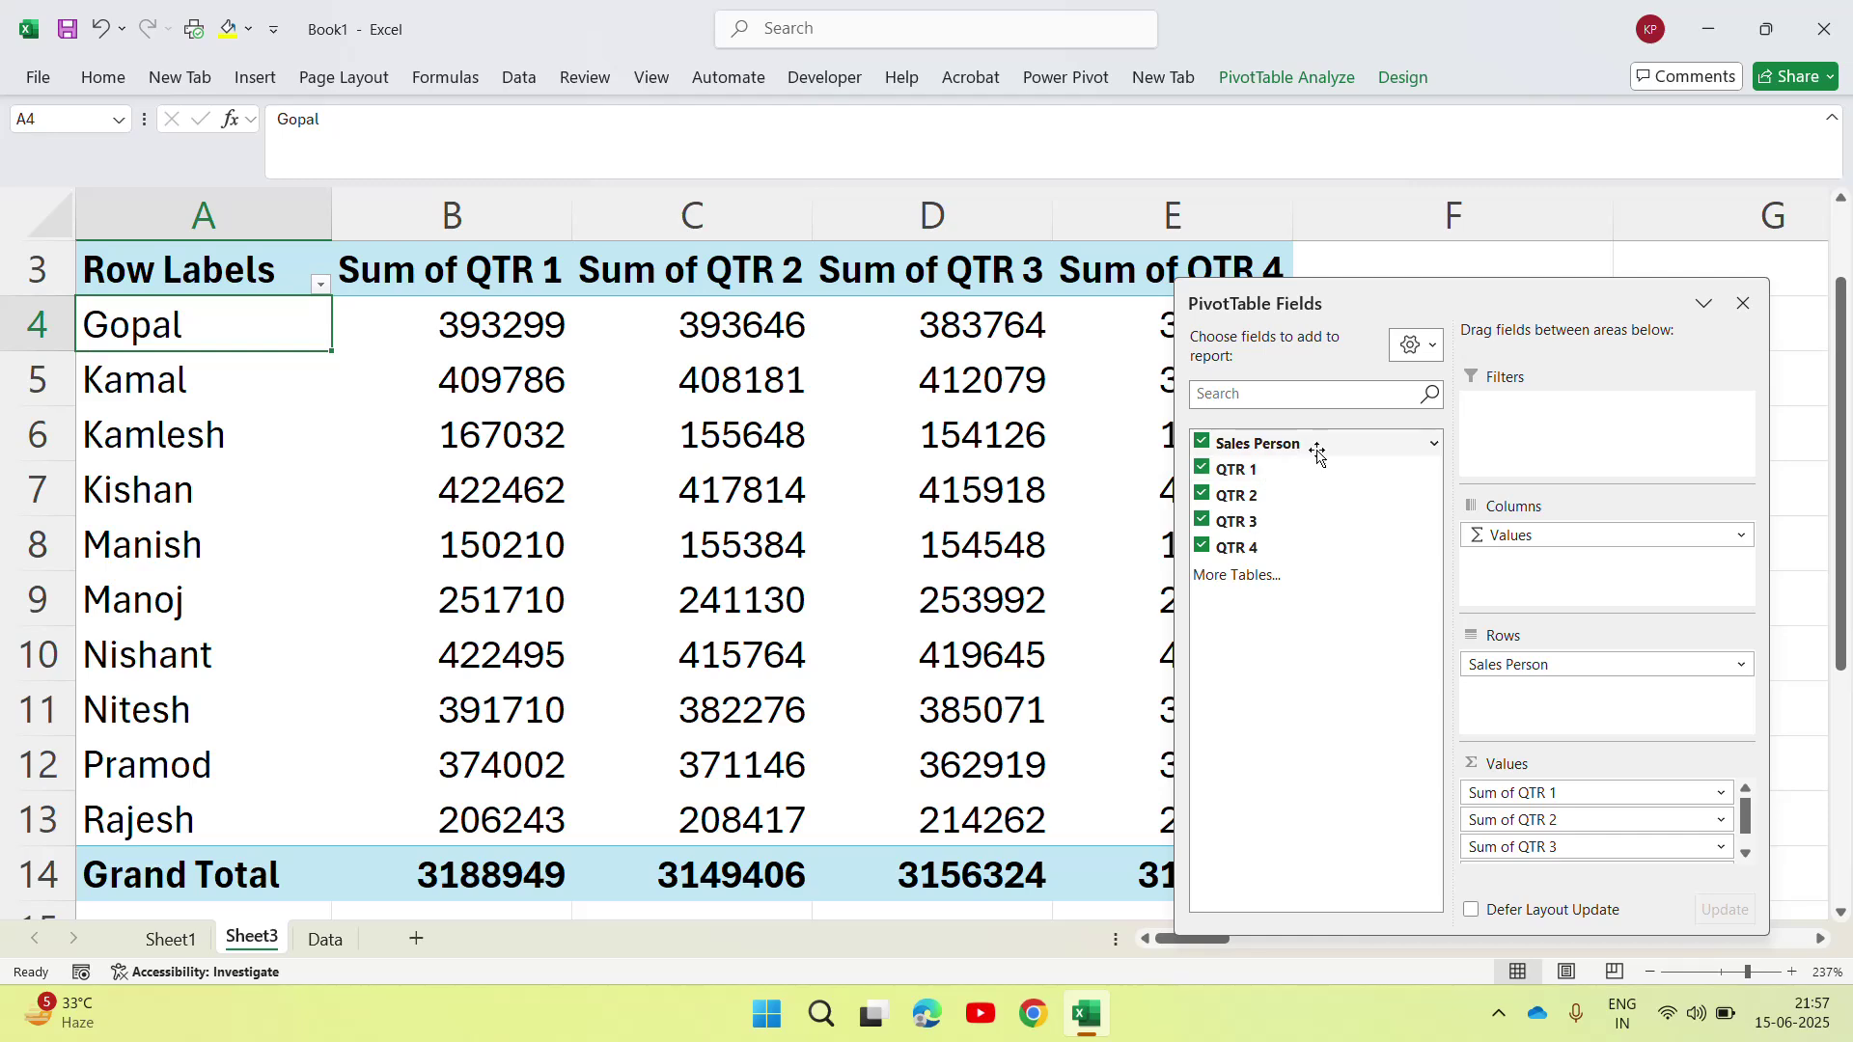
Step: Move the Sales Person field into the PivotTable's Filters area and check the filter cells above the report
drag(1319, 454, 1550, 445)
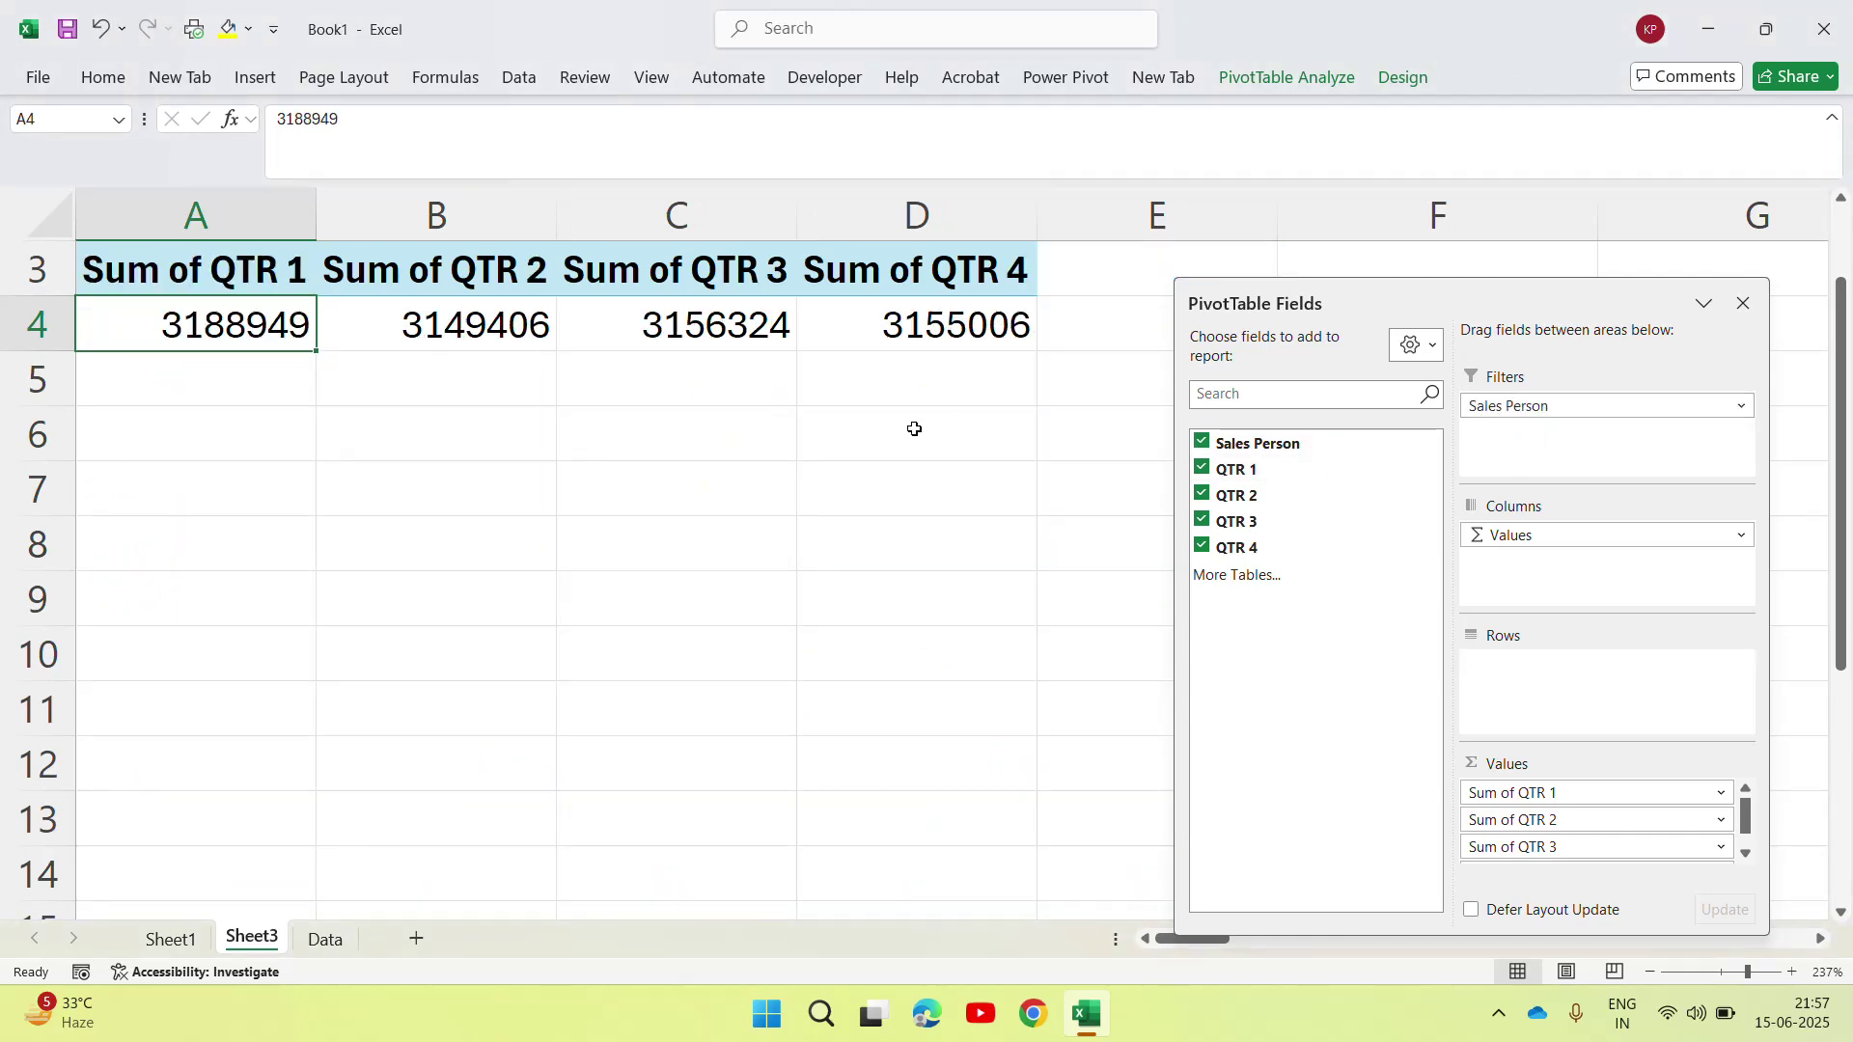
click(528, 320)
key(Up)
key(Up)
key(Up)
key(Left)
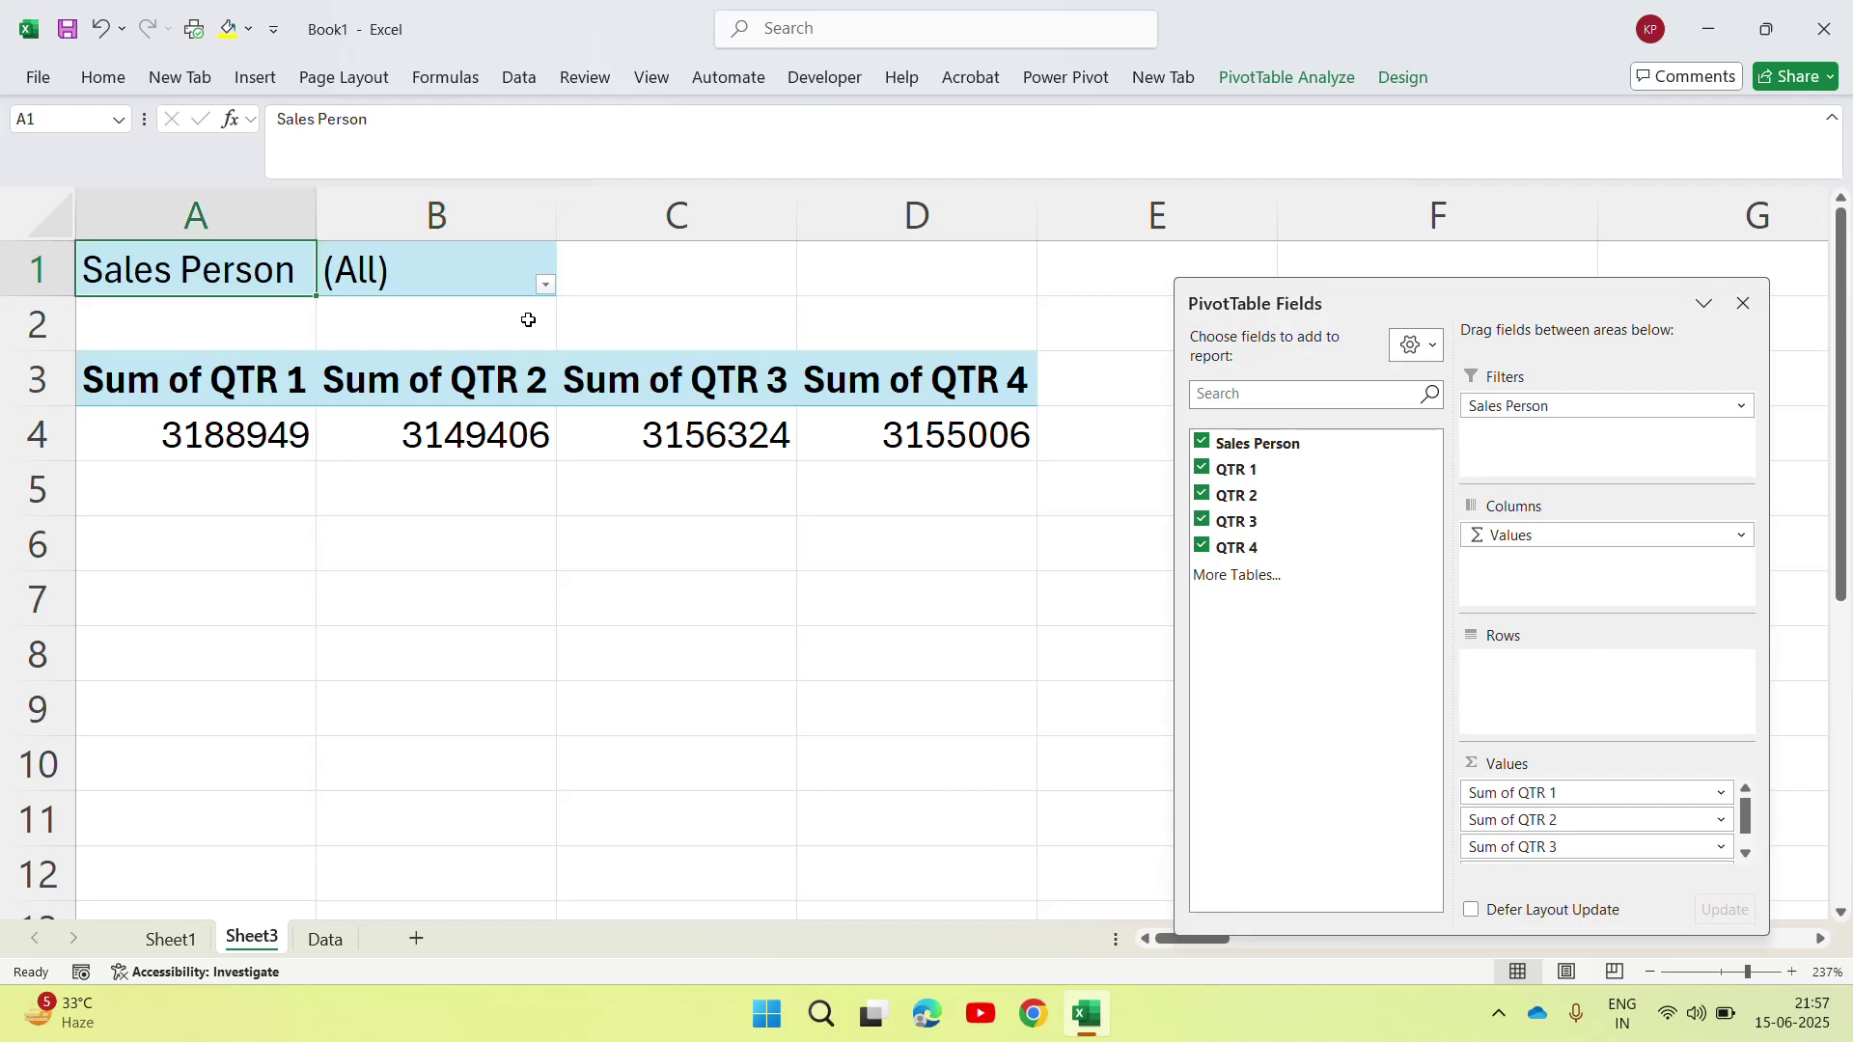
key(Right)
Step: Filter the report to the first listed sales person and make the filter cells A1:B1 bold
click(183, 268)
click(545, 284)
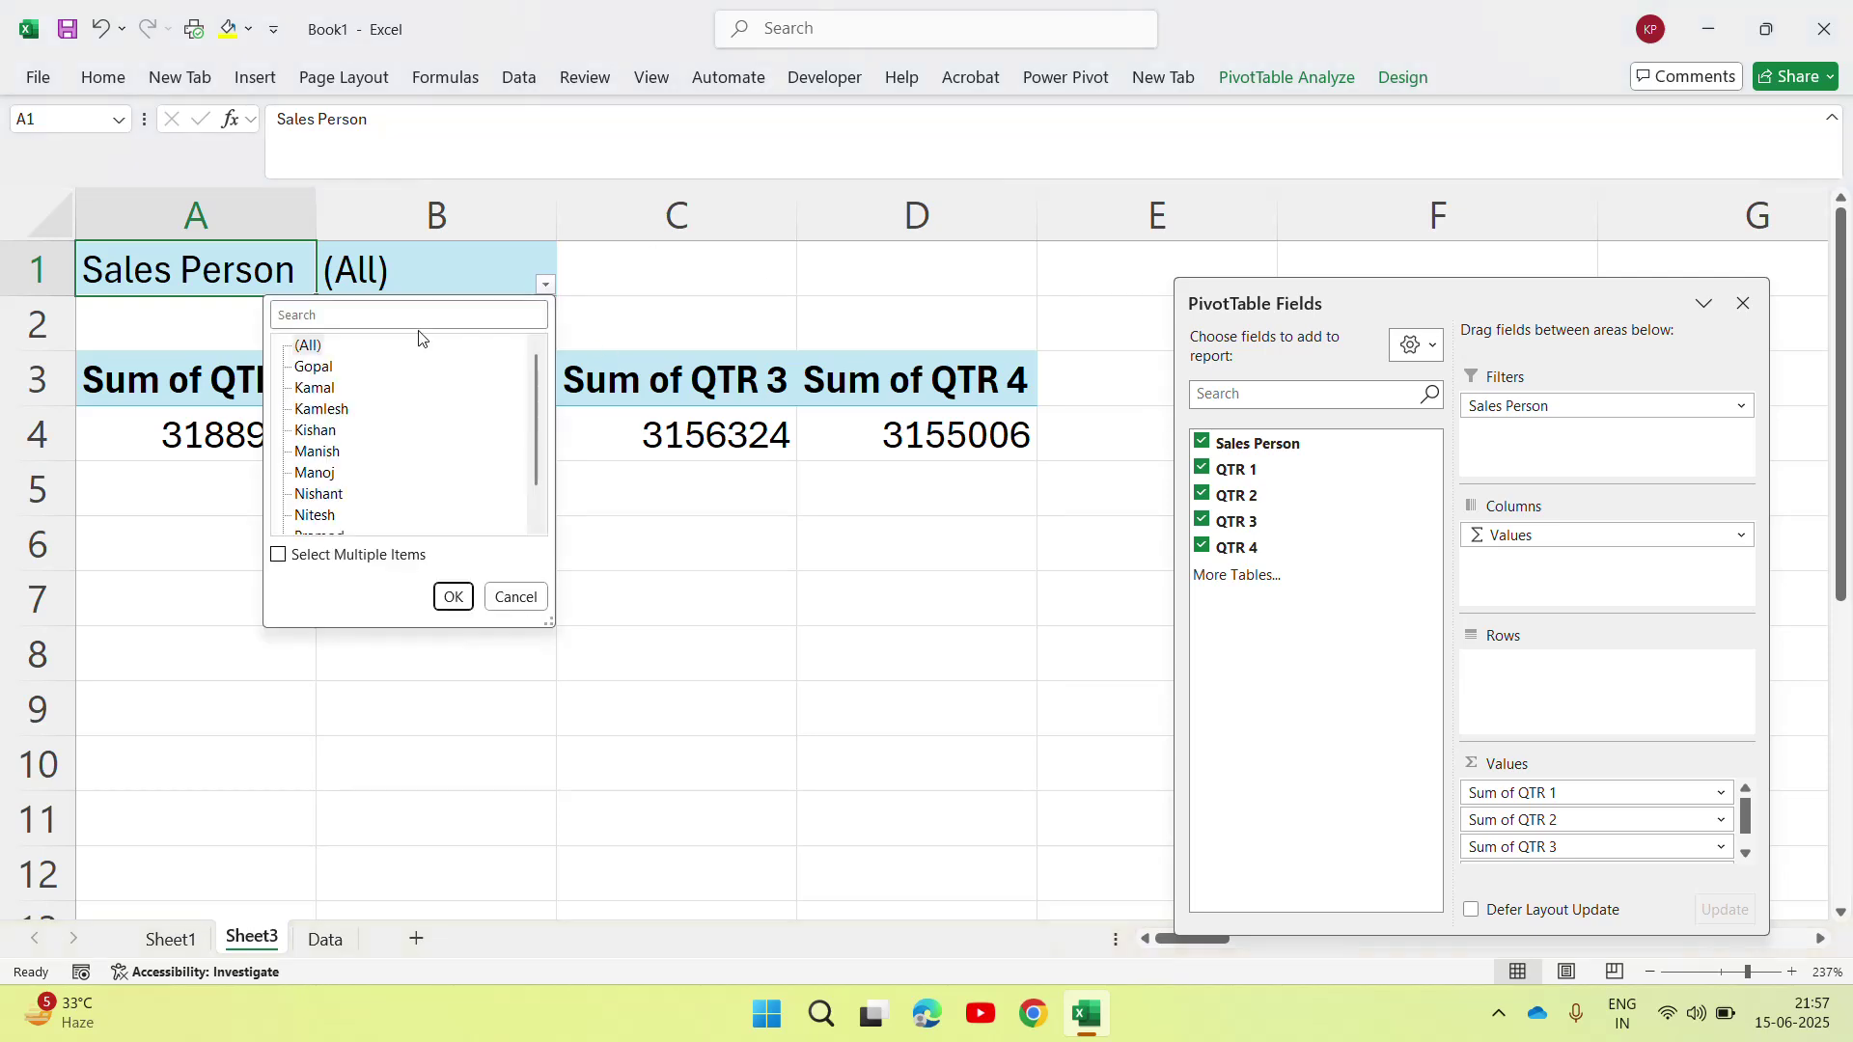
click(306, 372)
click(453, 596)
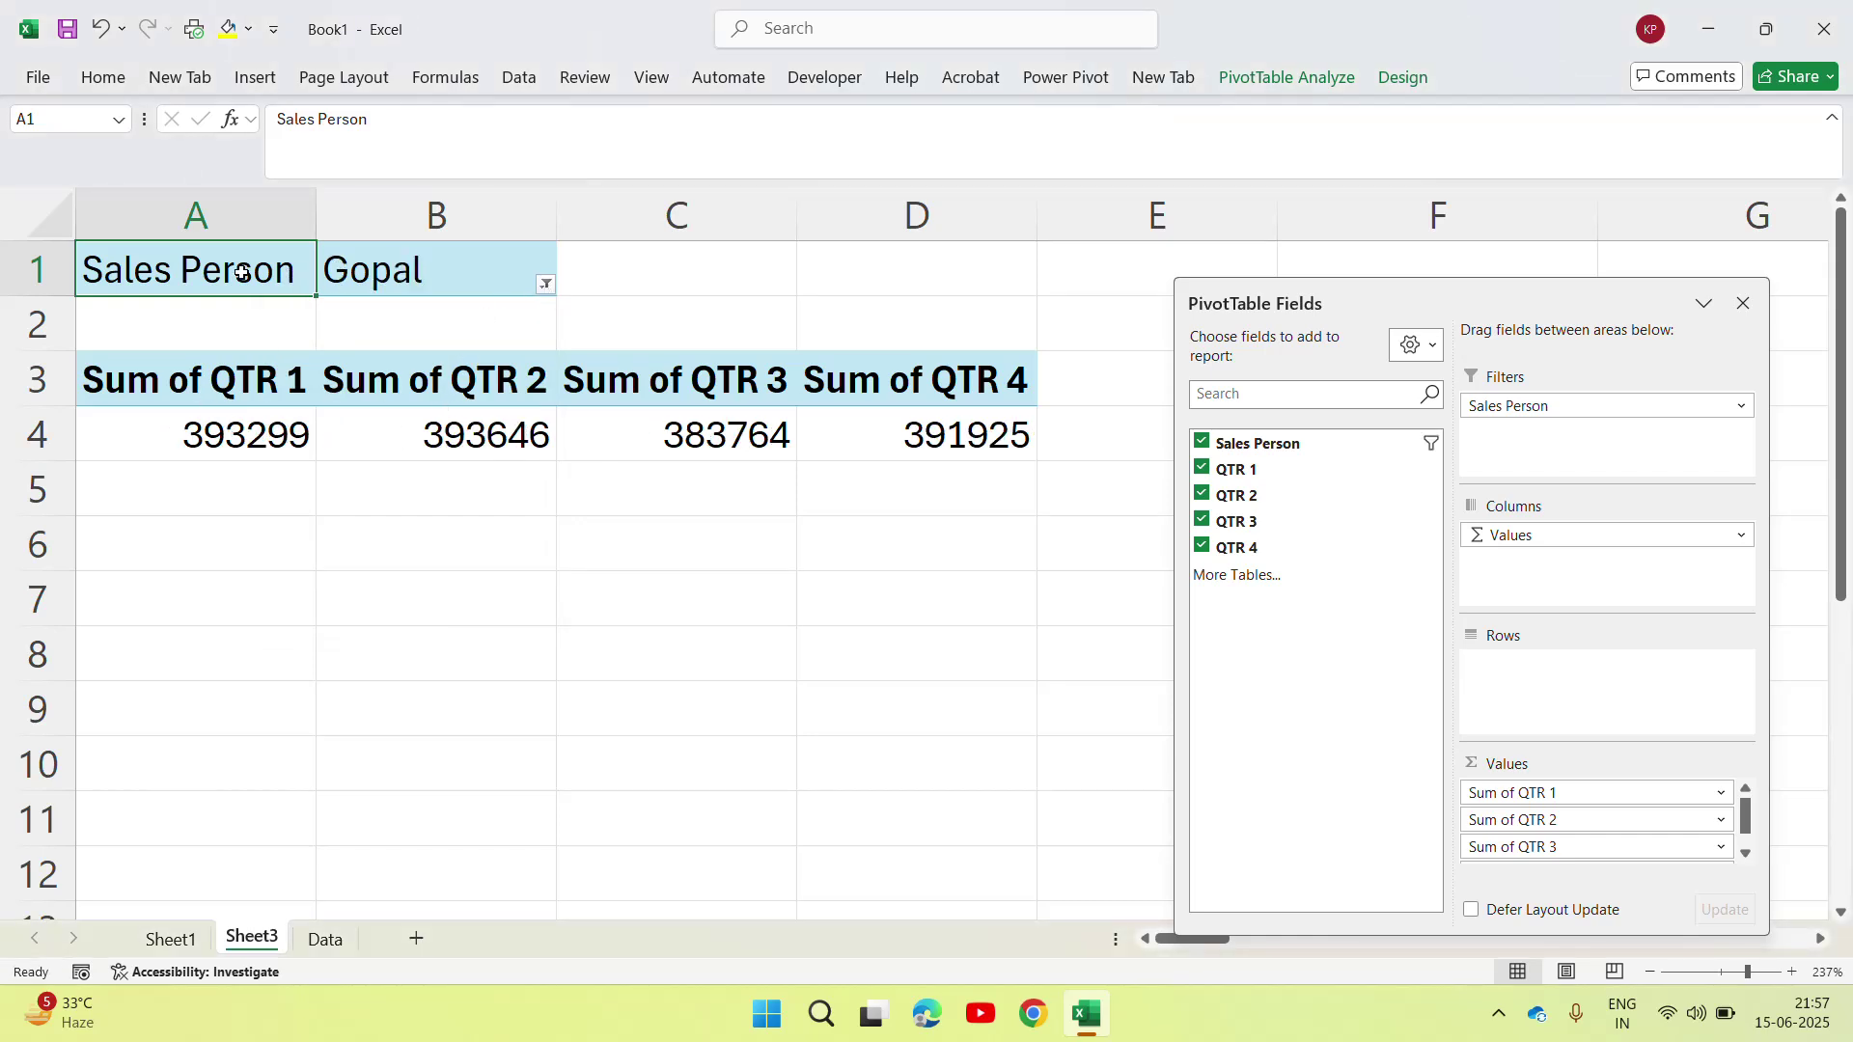
key(shift+Right)
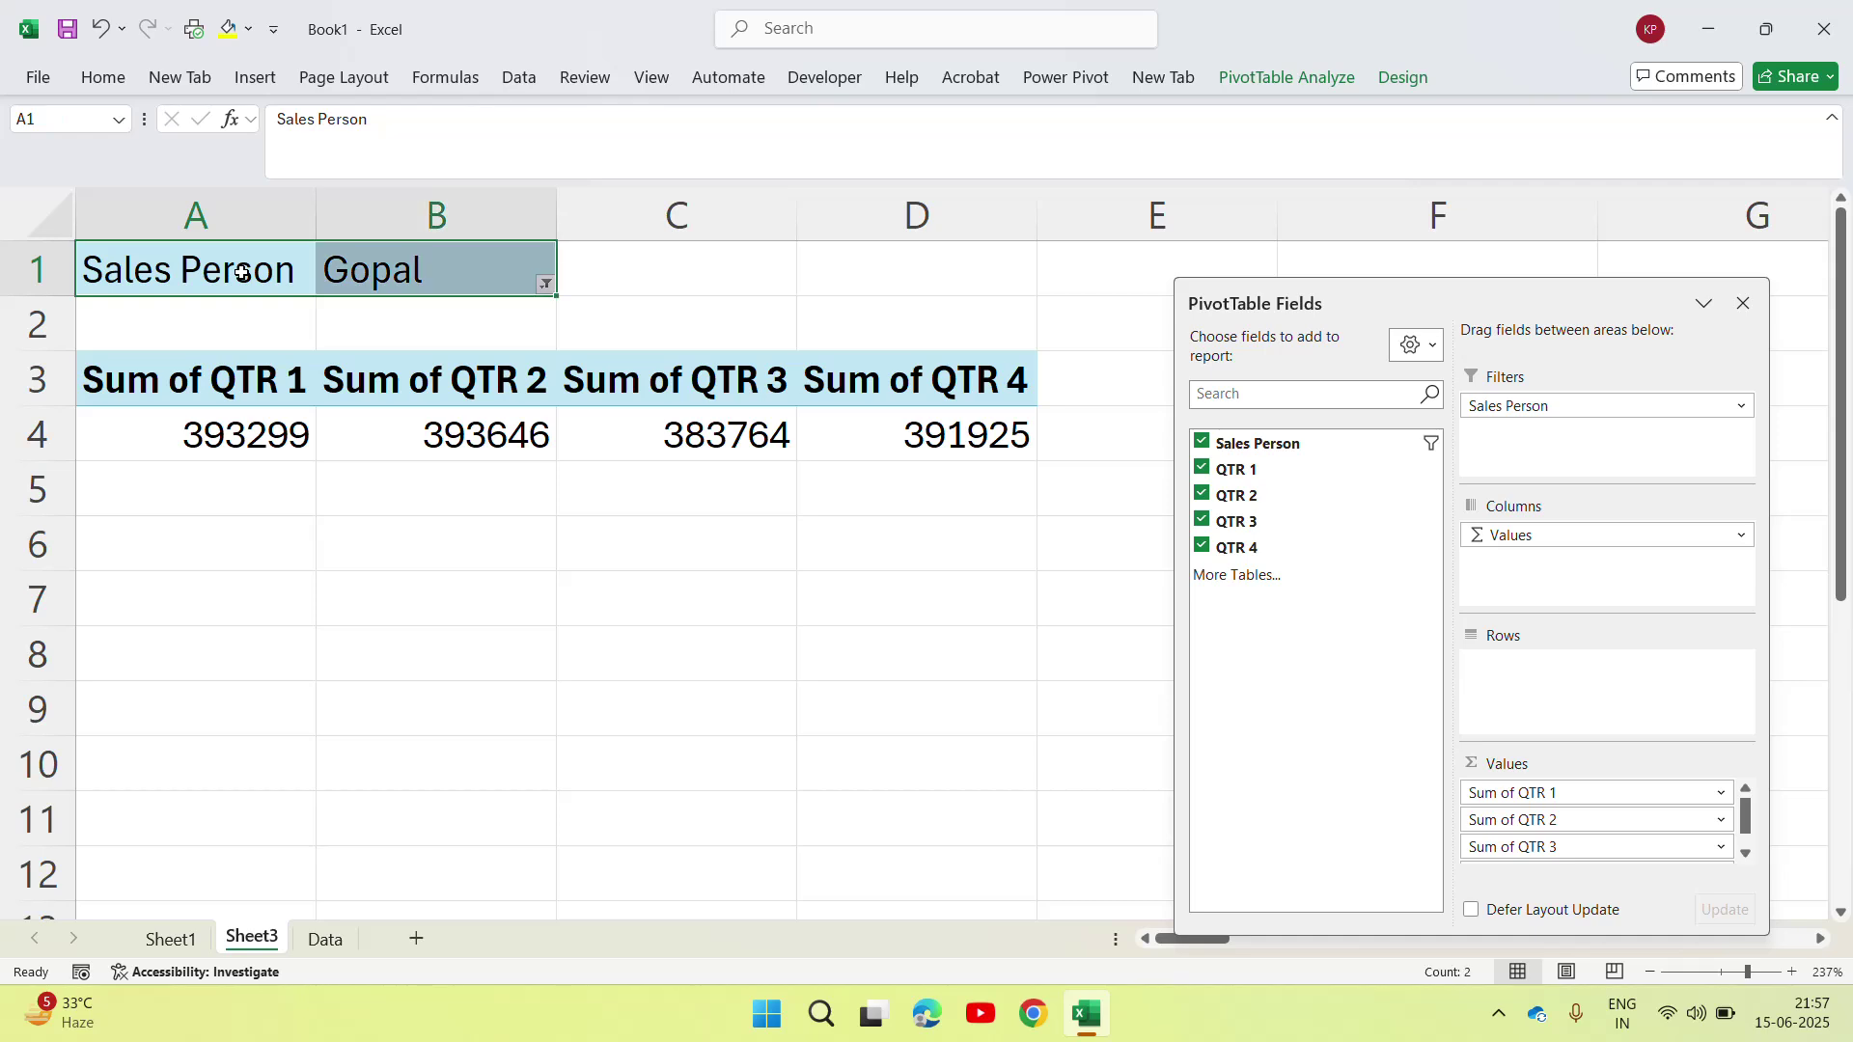
key(ctrl+b)
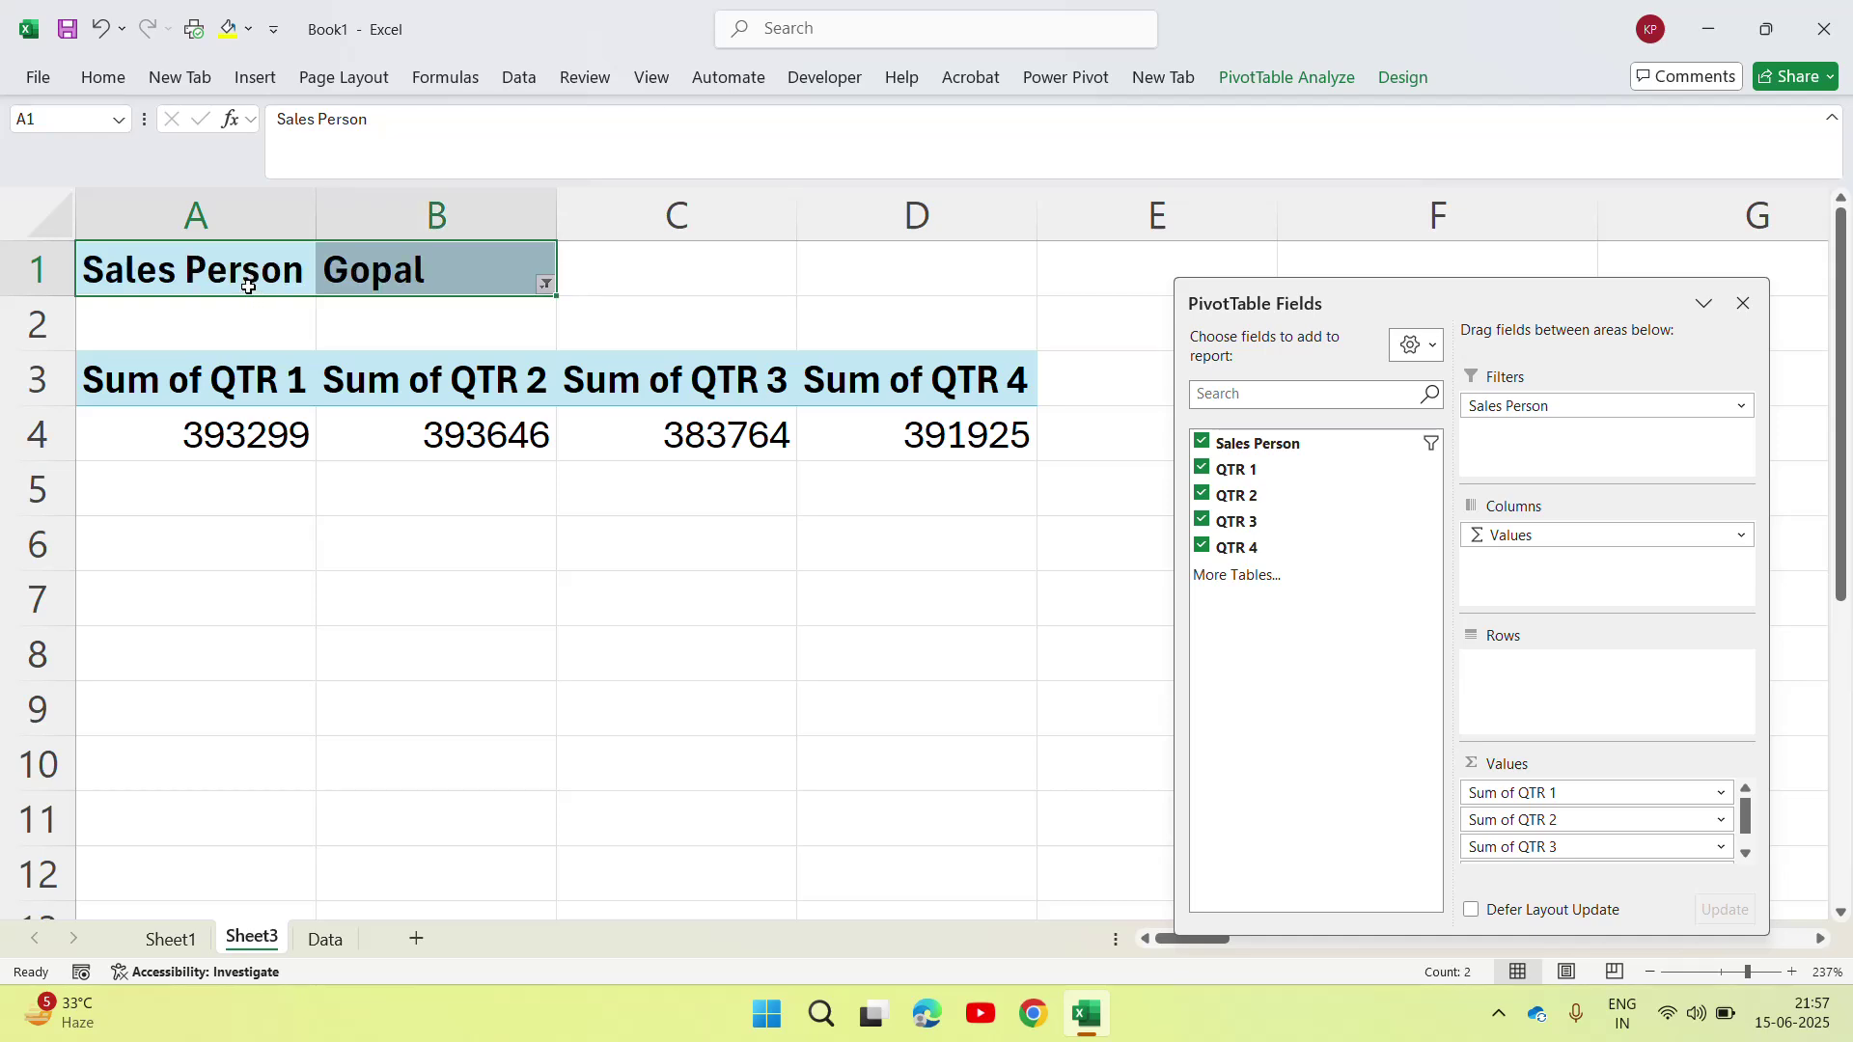
Step: Switch the Sales Person report filter to the sixth listed sales person, then to the seventh
click(545, 284)
click(329, 472)
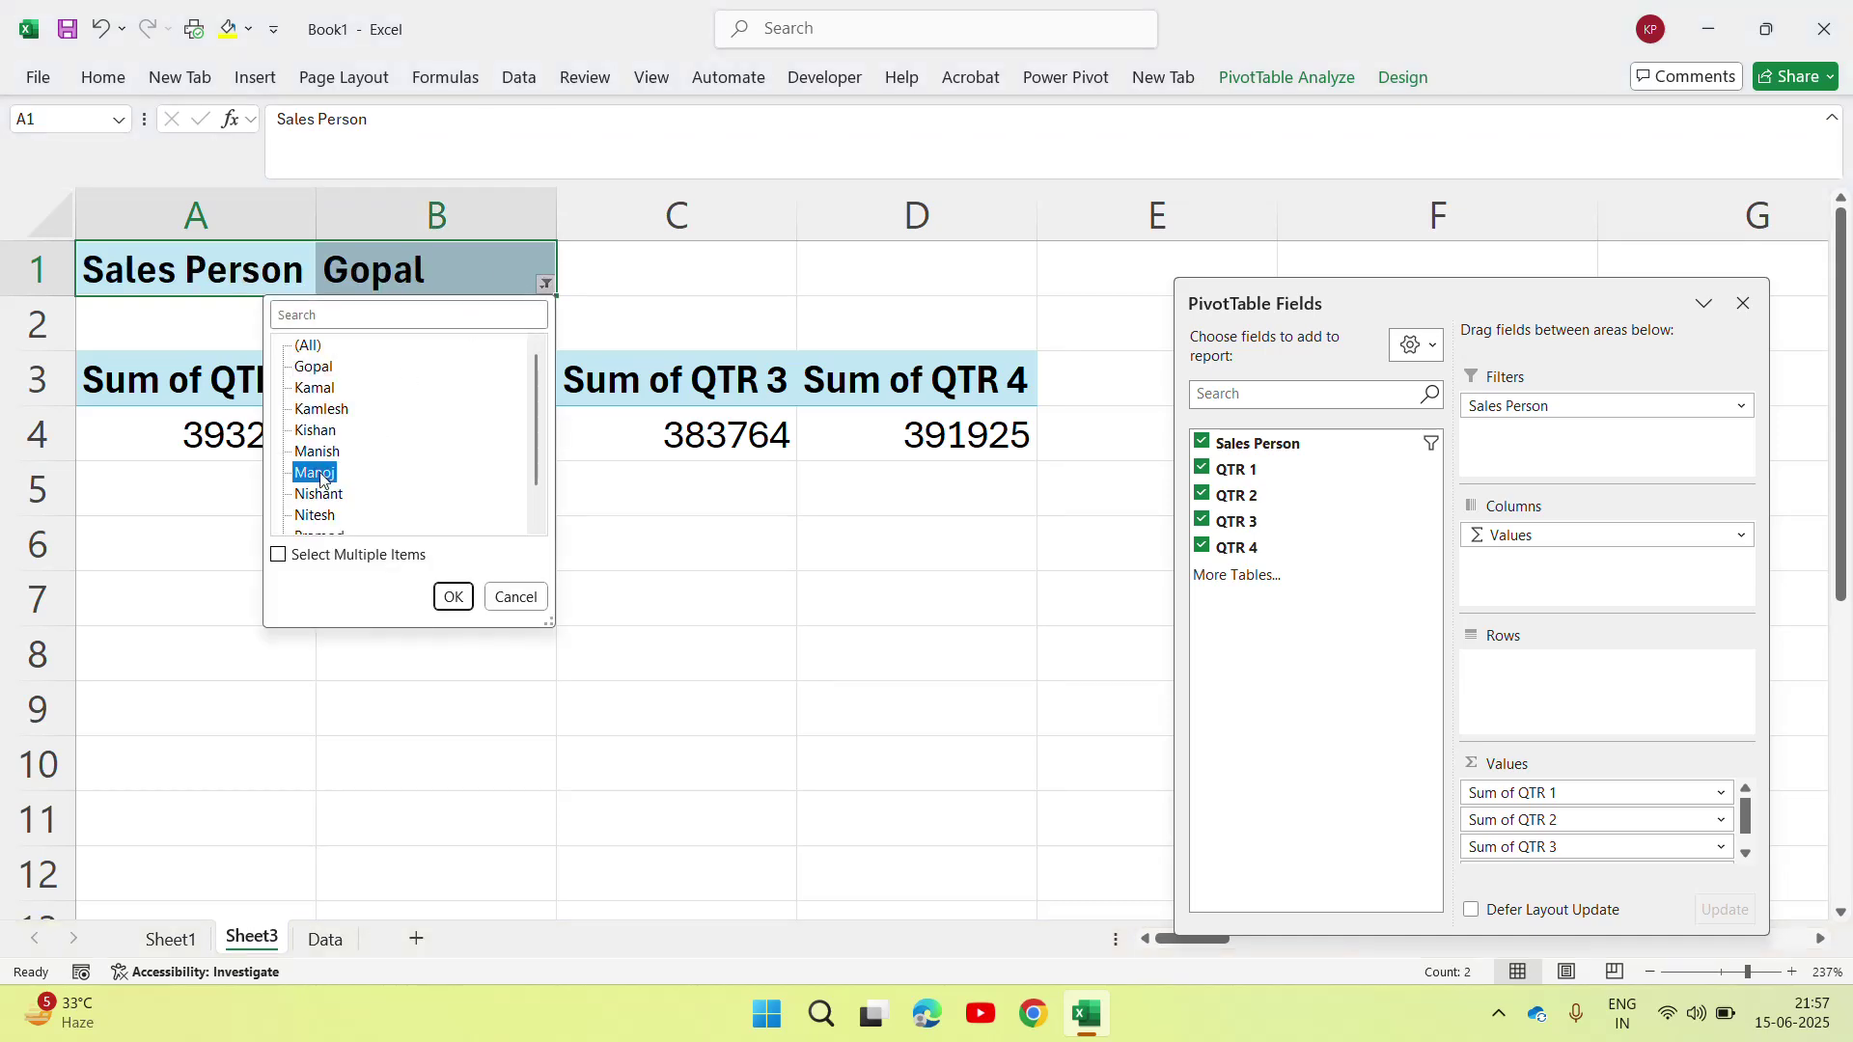
click(453, 596)
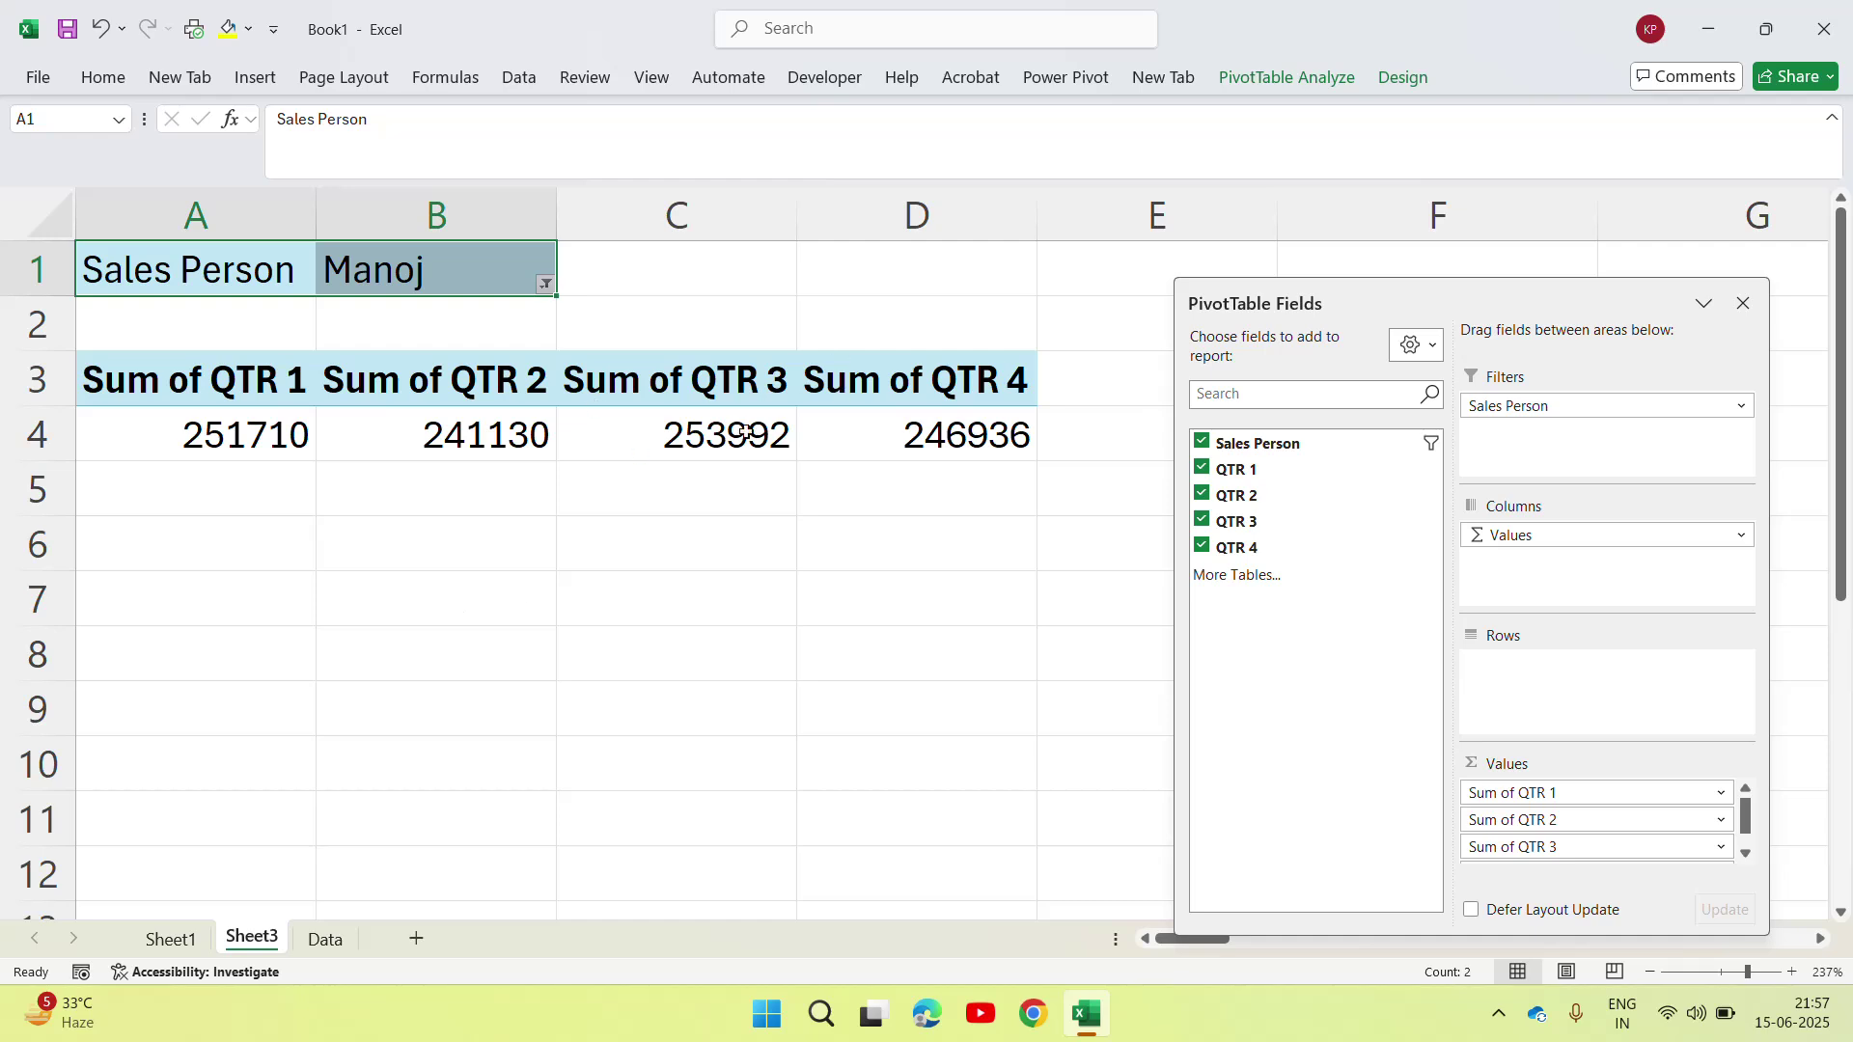
click(545, 286)
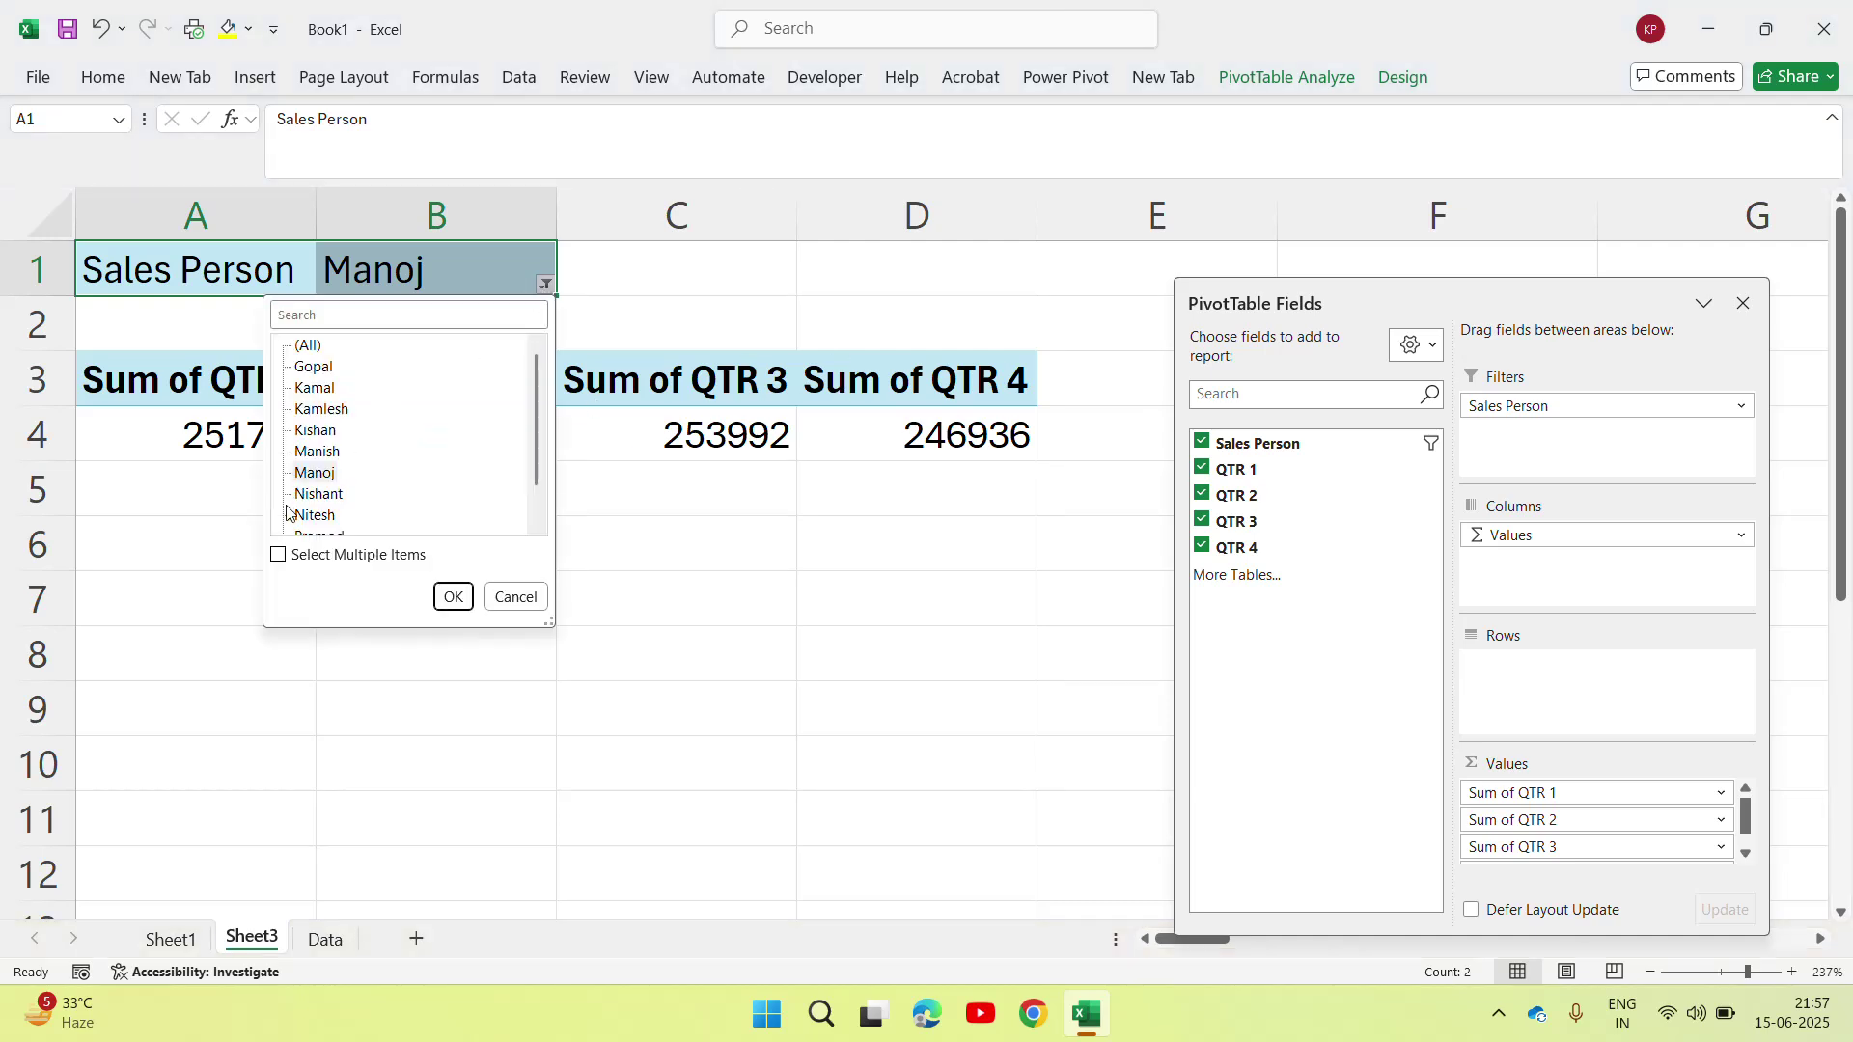
click(319, 497)
click(452, 595)
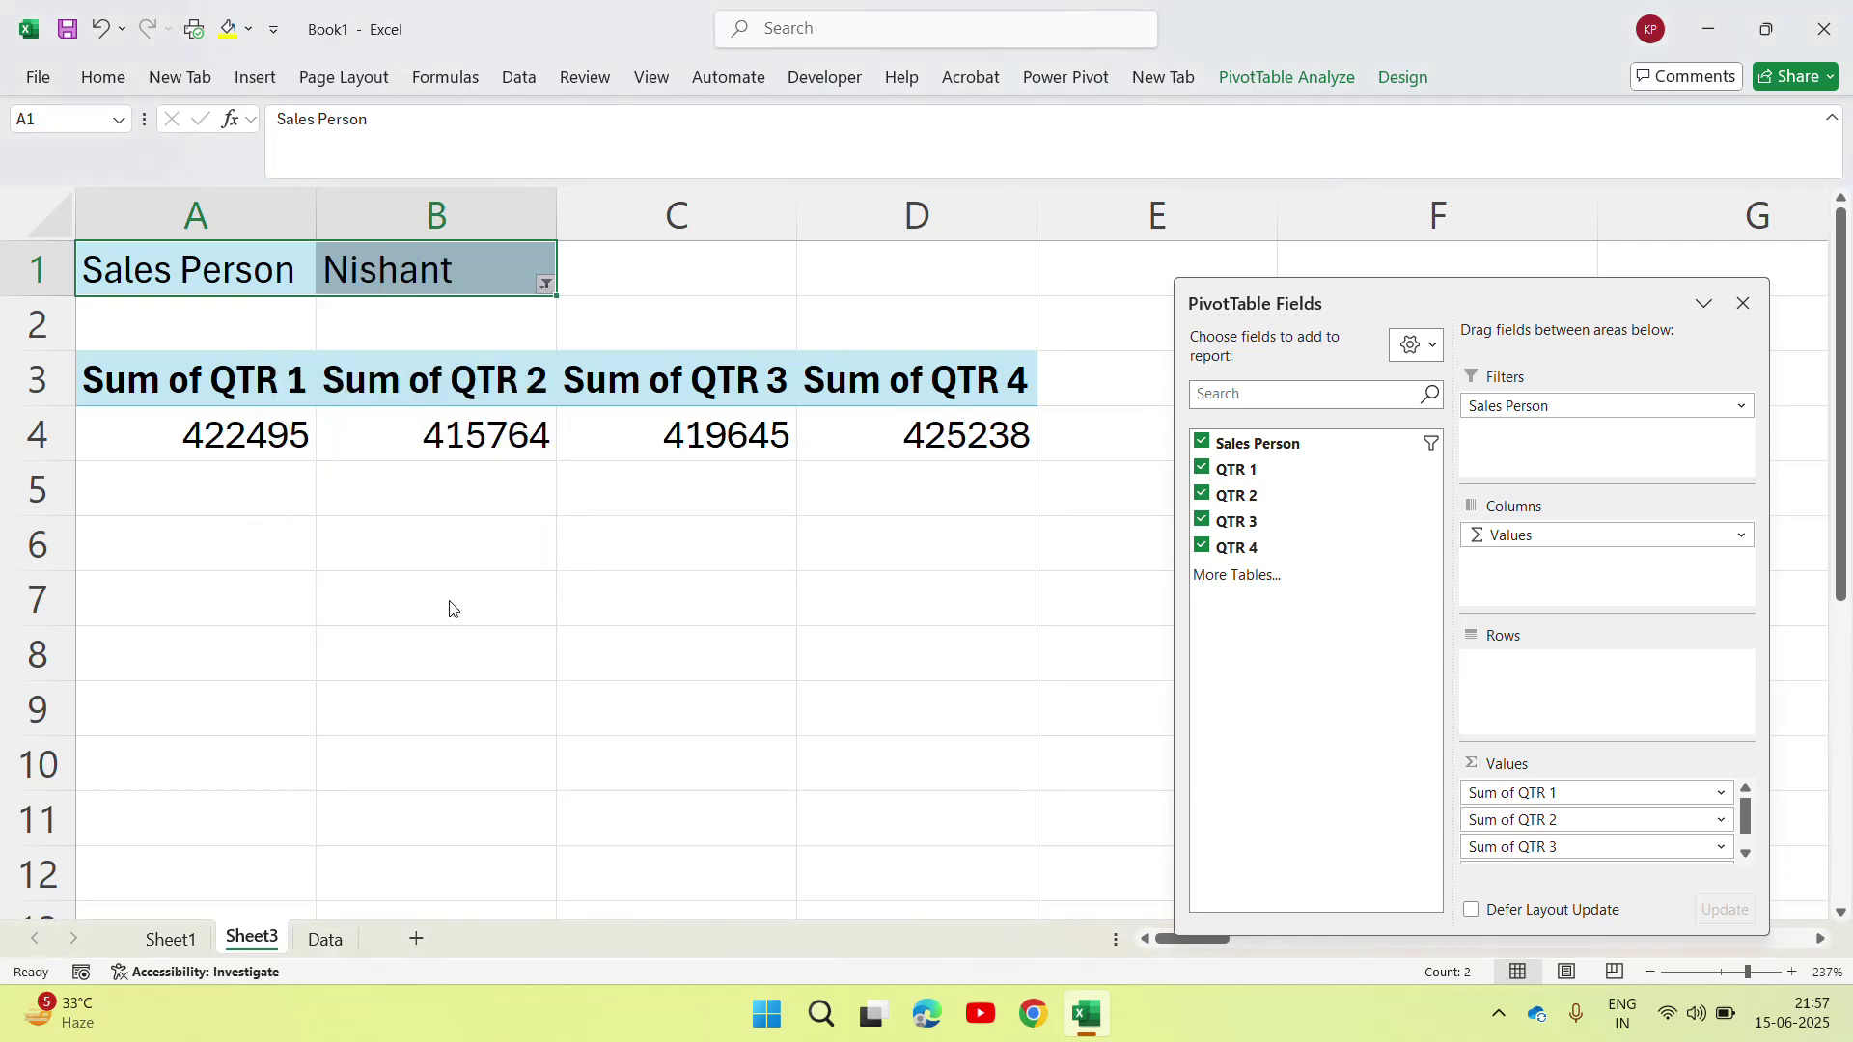
Step: Switch the Sales Person report filter to the ninth listed sales person
click(546, 283)
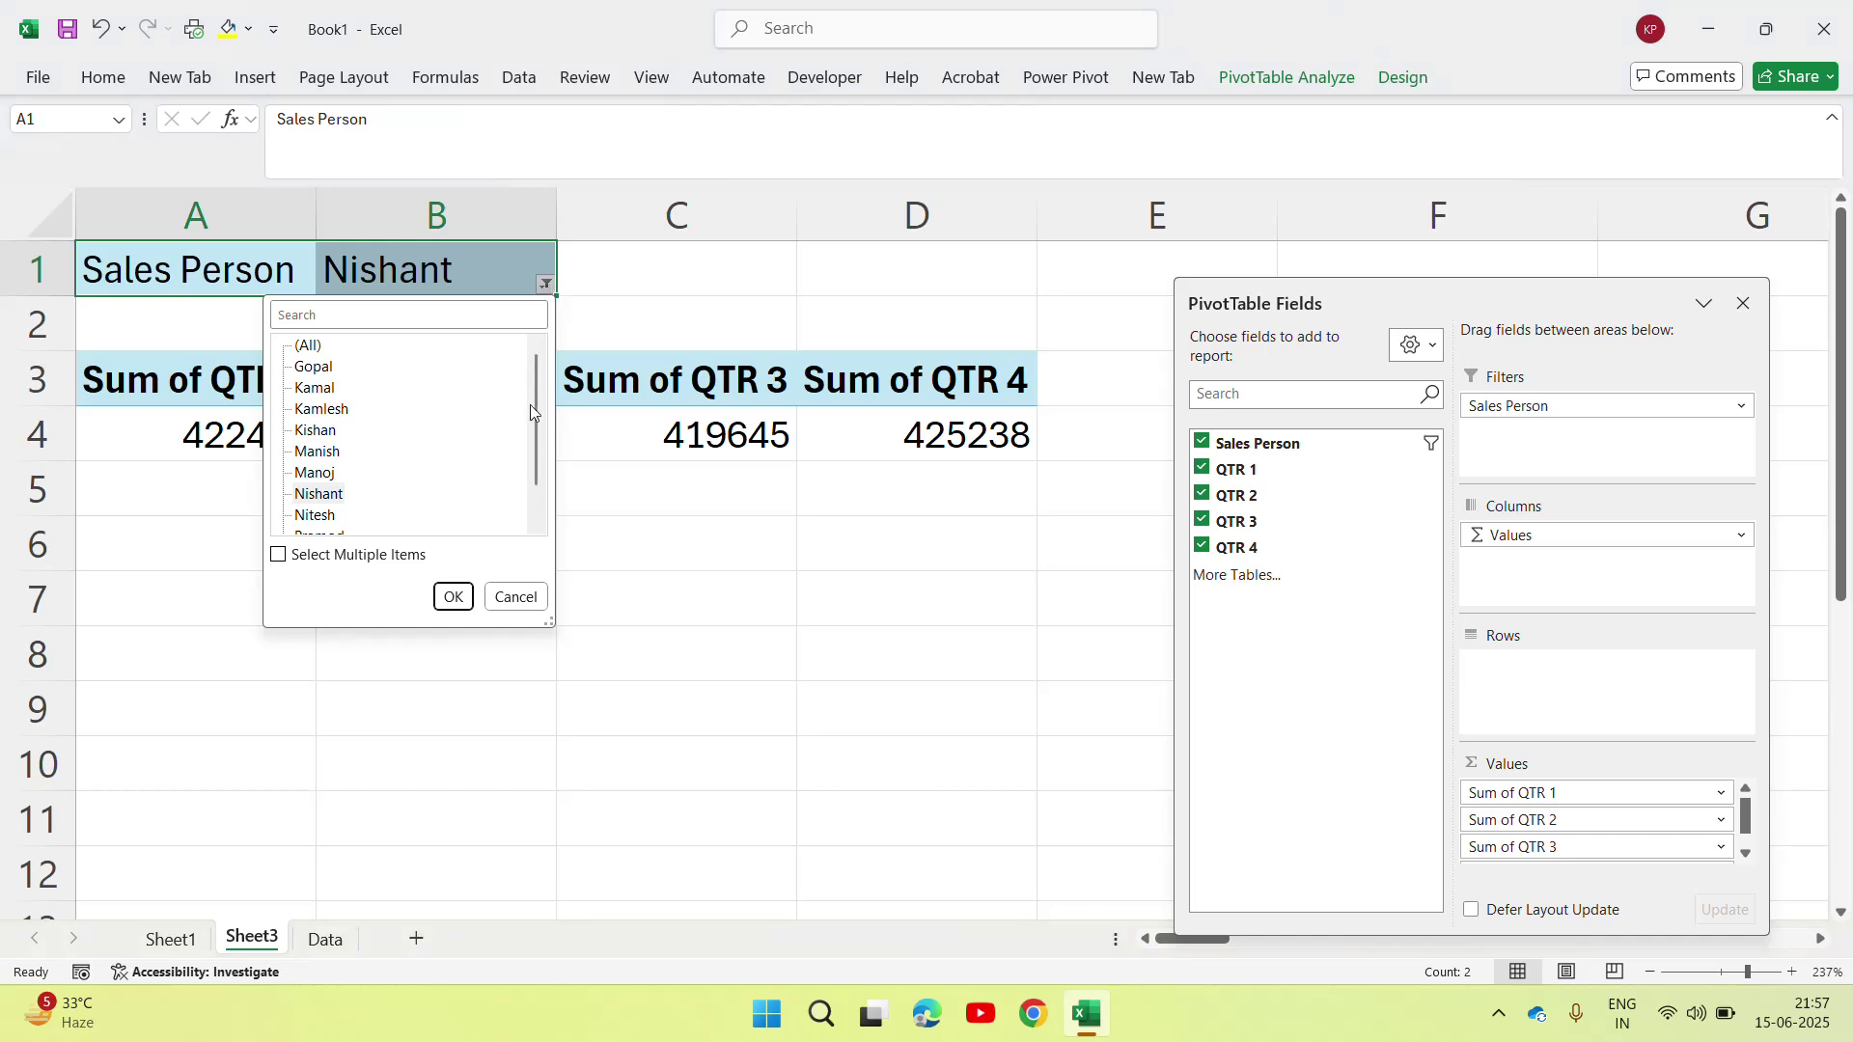
scroll(538, 444, down, 1)
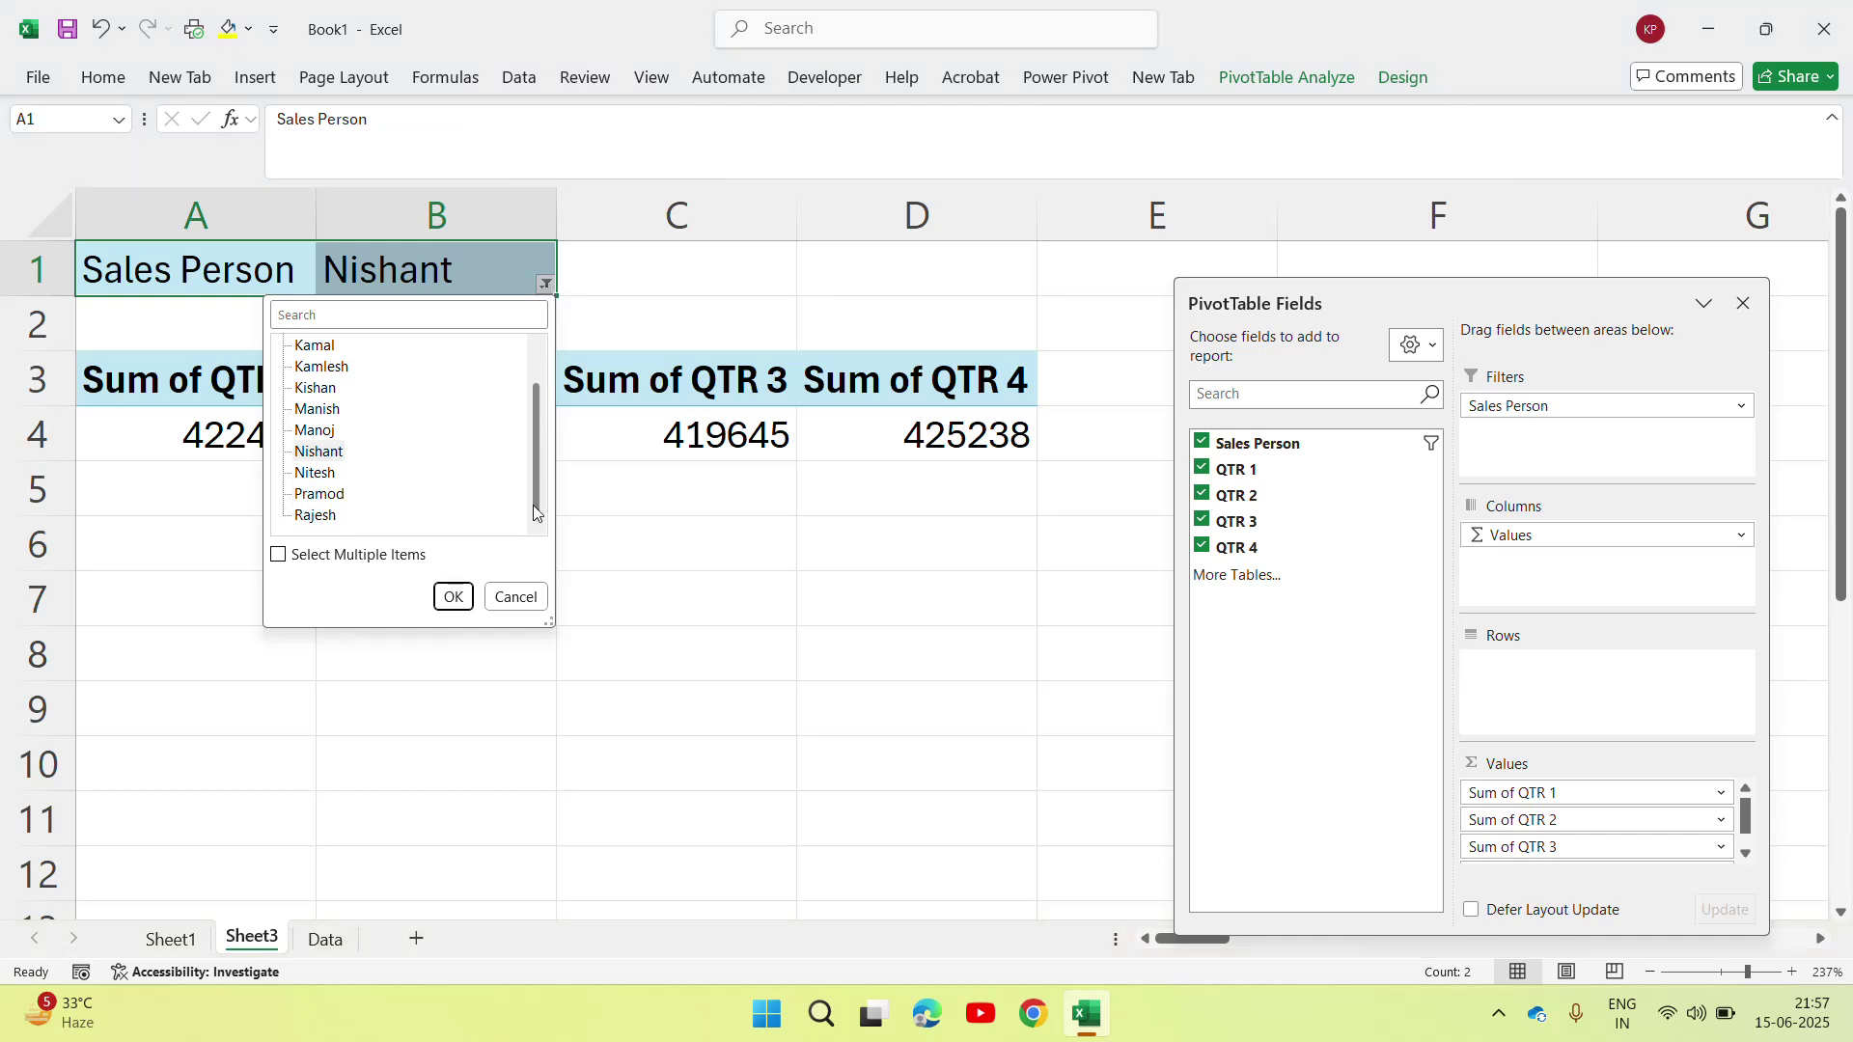
click(333, 499)
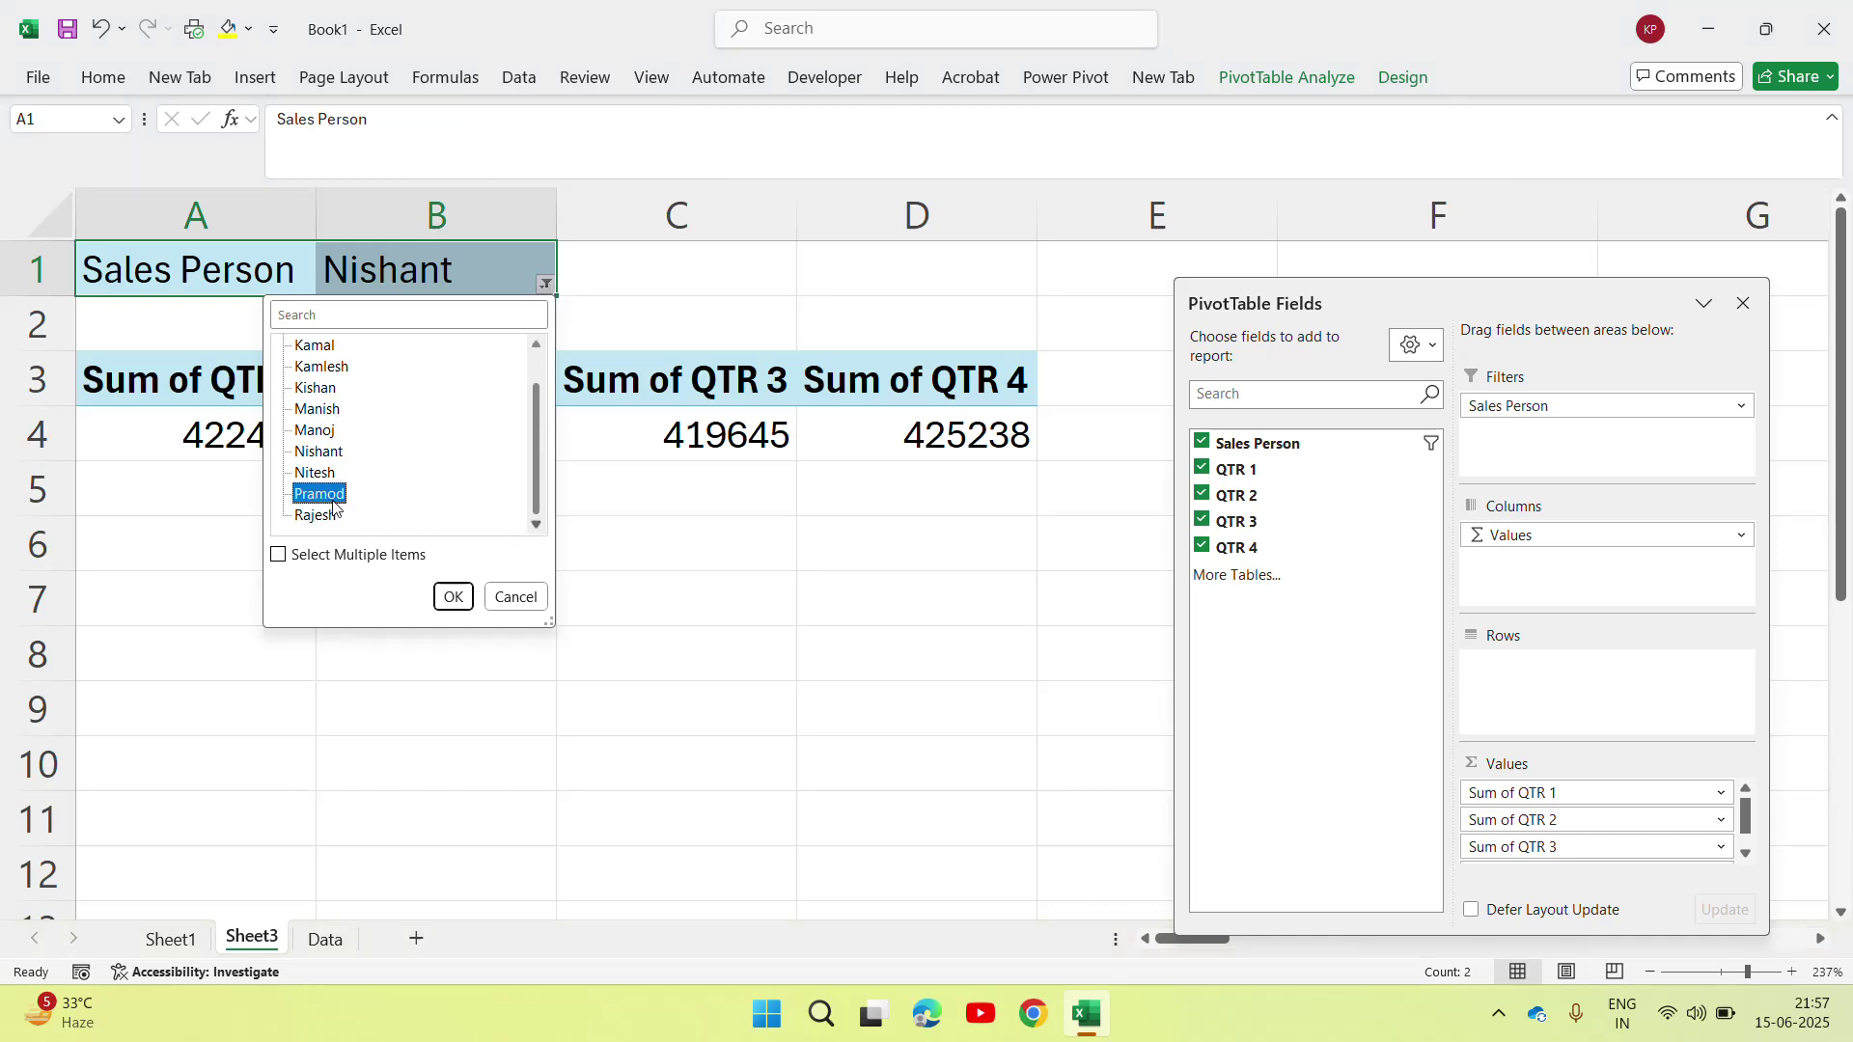
click(453, 596)
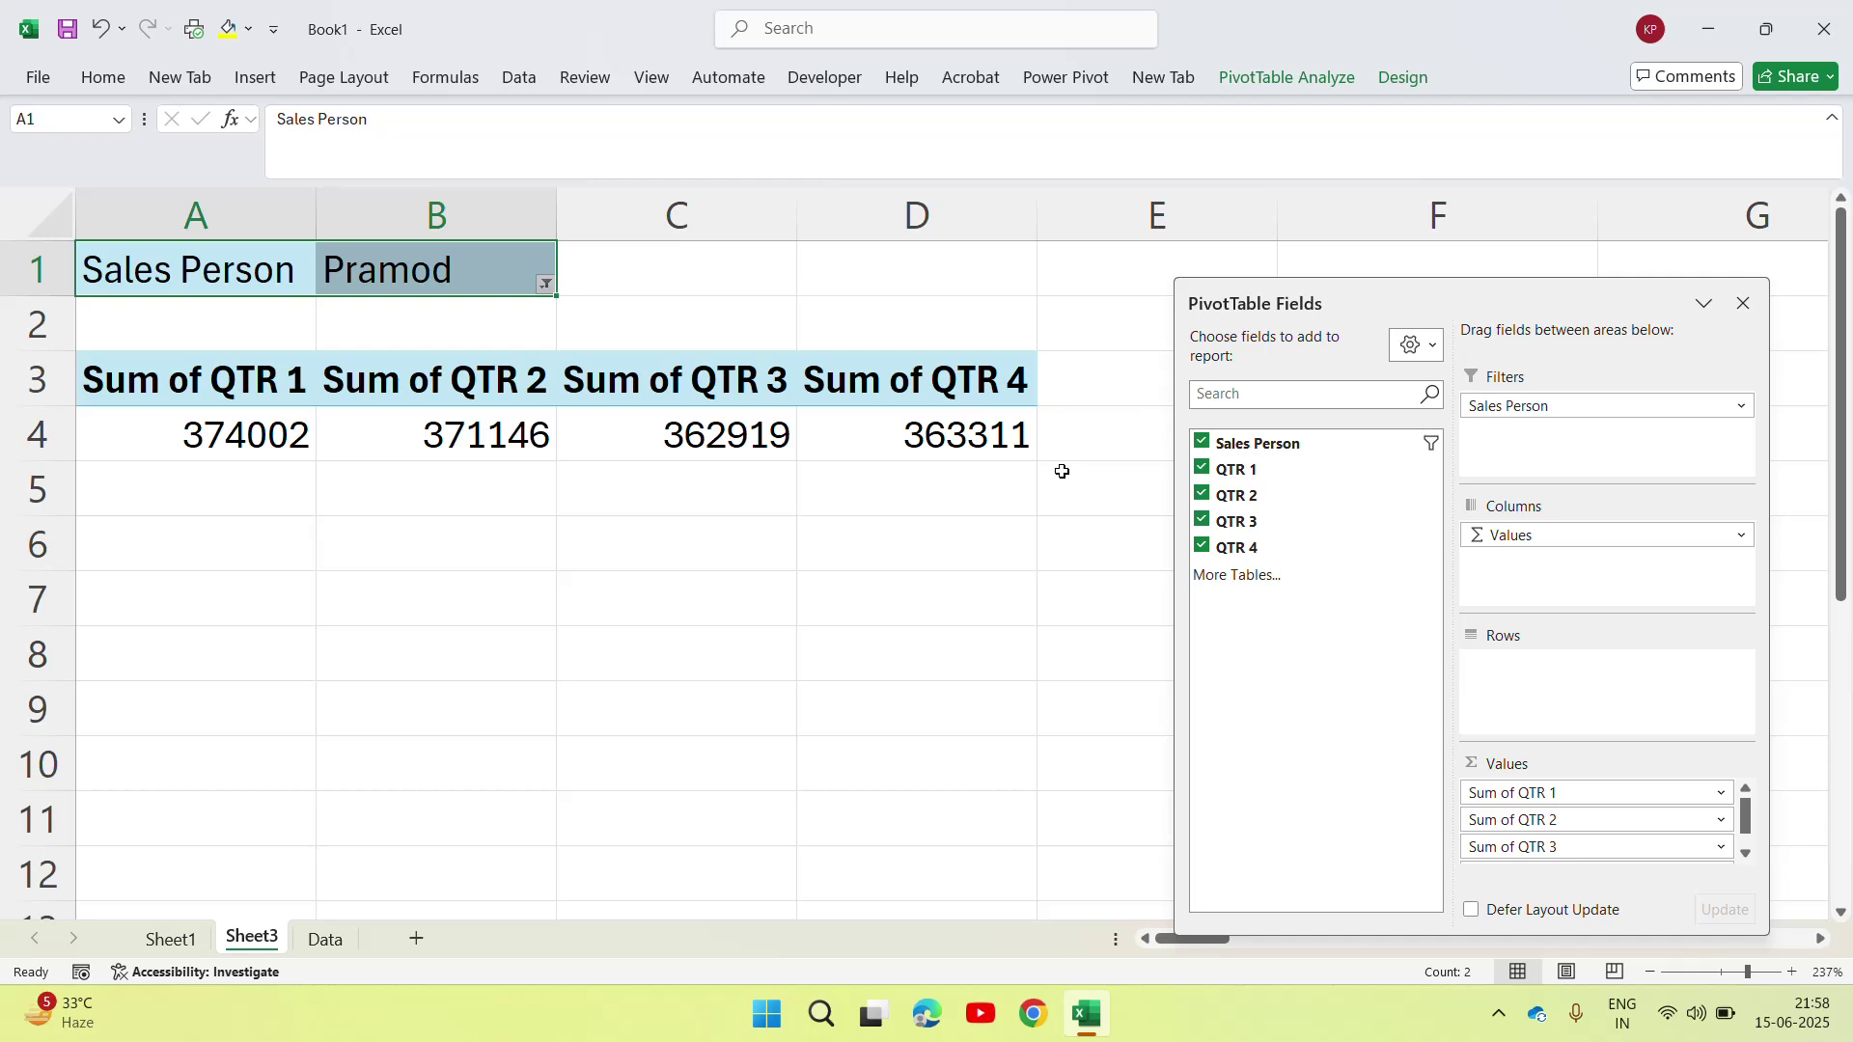
Step: Remove Sales Person and QTR 1 from the PivotTable, then add QTR 1 back to the values
click(1202, 443)
click(1201, 470)
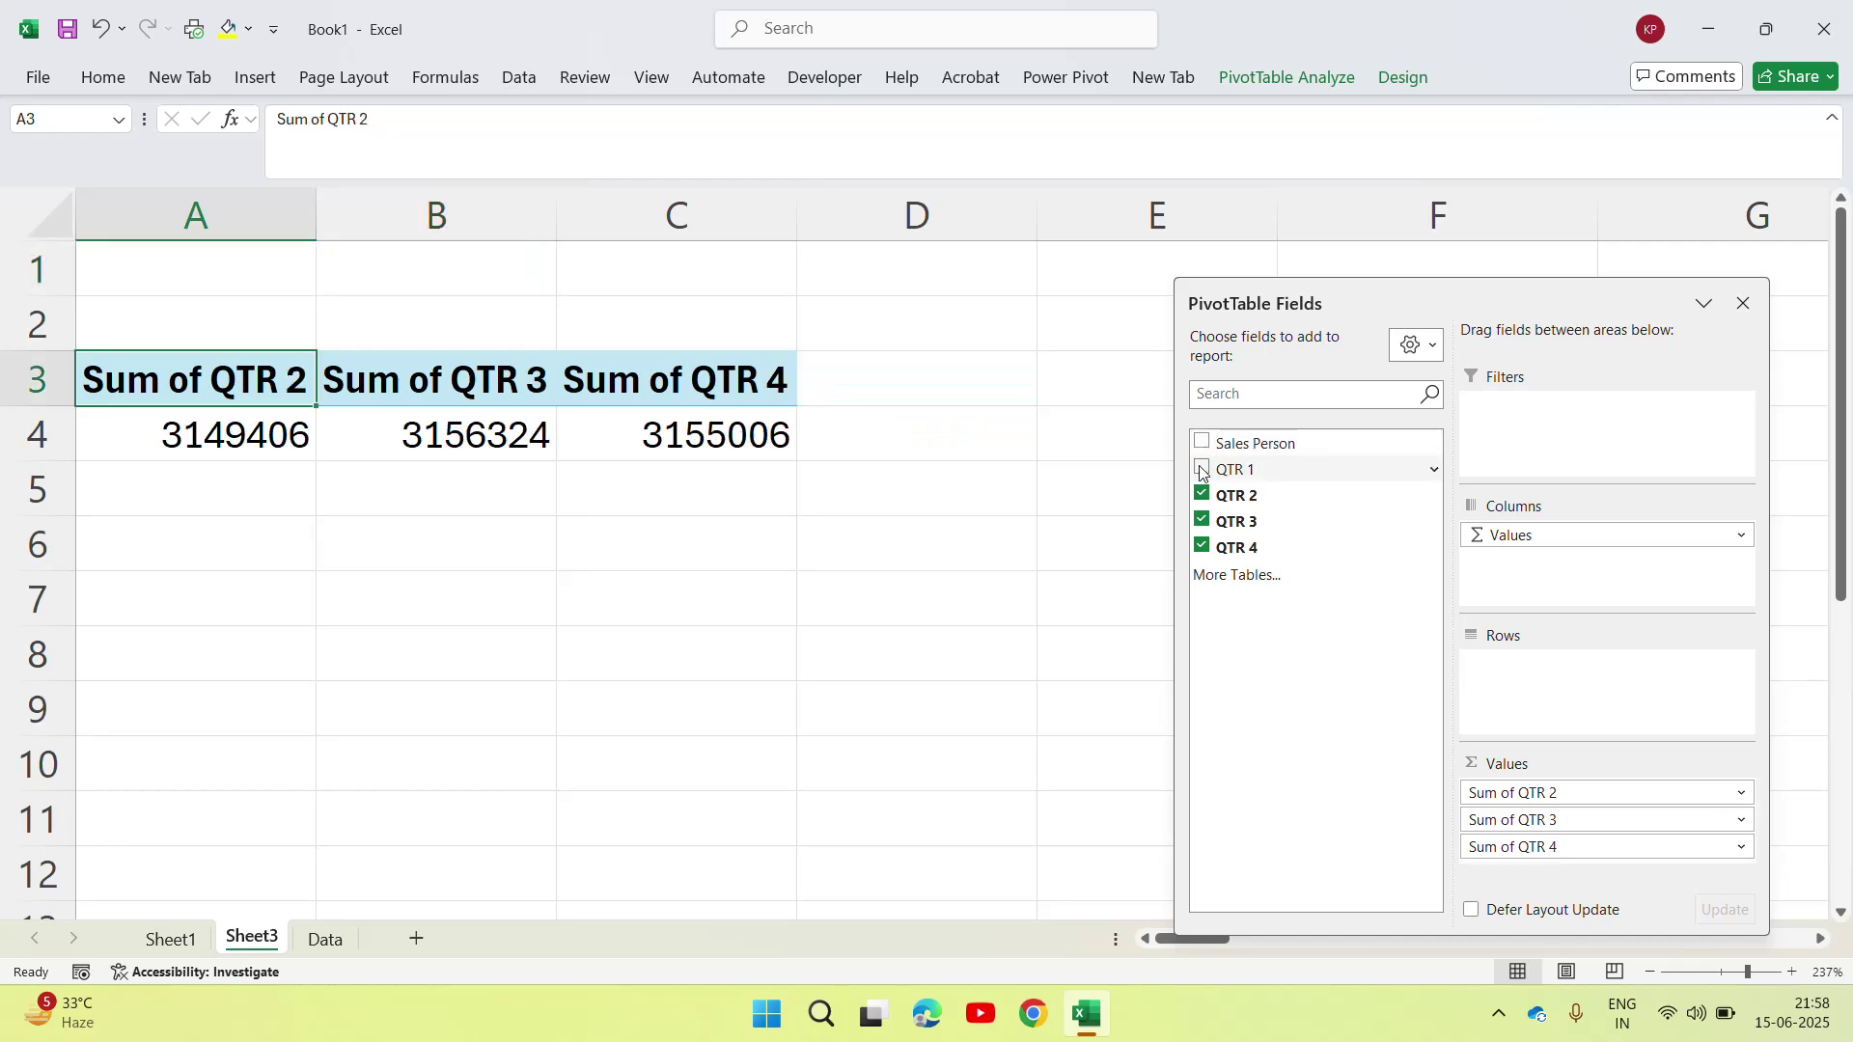
click(1201, 470)
Step: Try QTR 1 as a report filter in the Filters area and check its list of filter items
drag(1253, 468, 1604, 454)
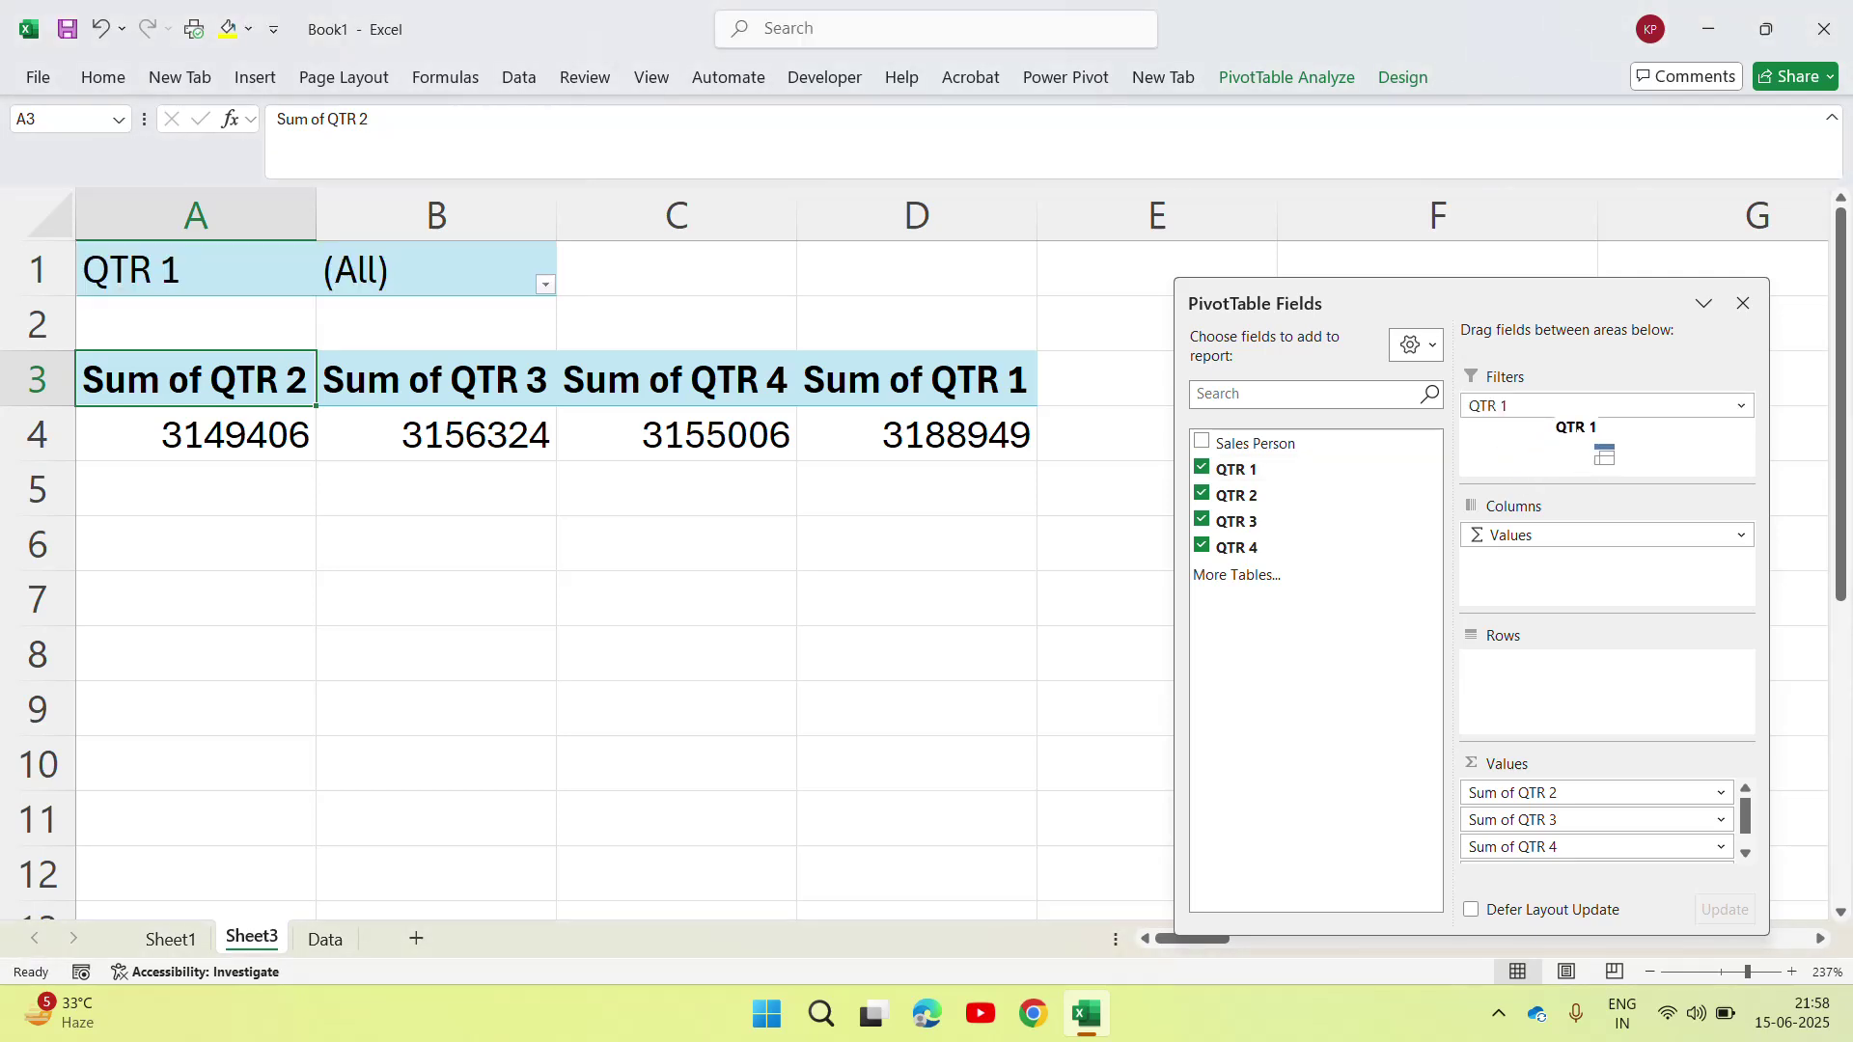
click(546, 285)
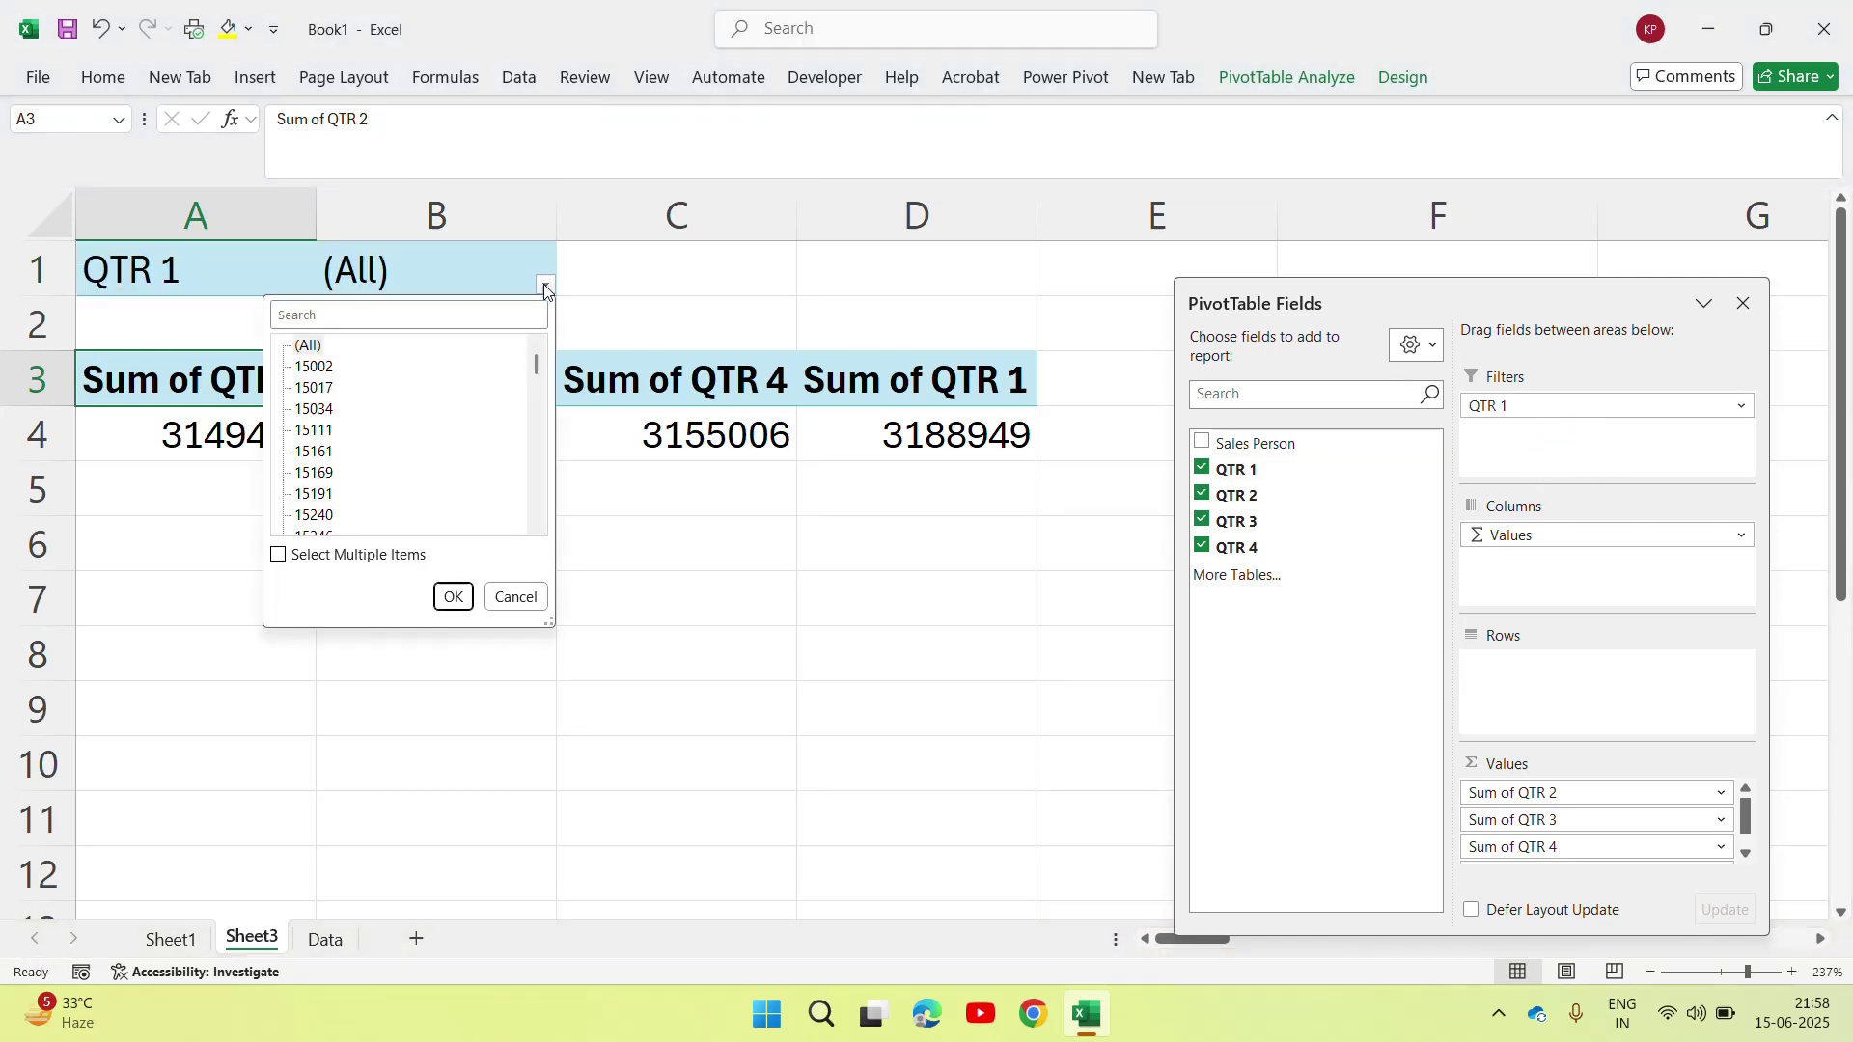
click(217, 278)
click(216, 273)
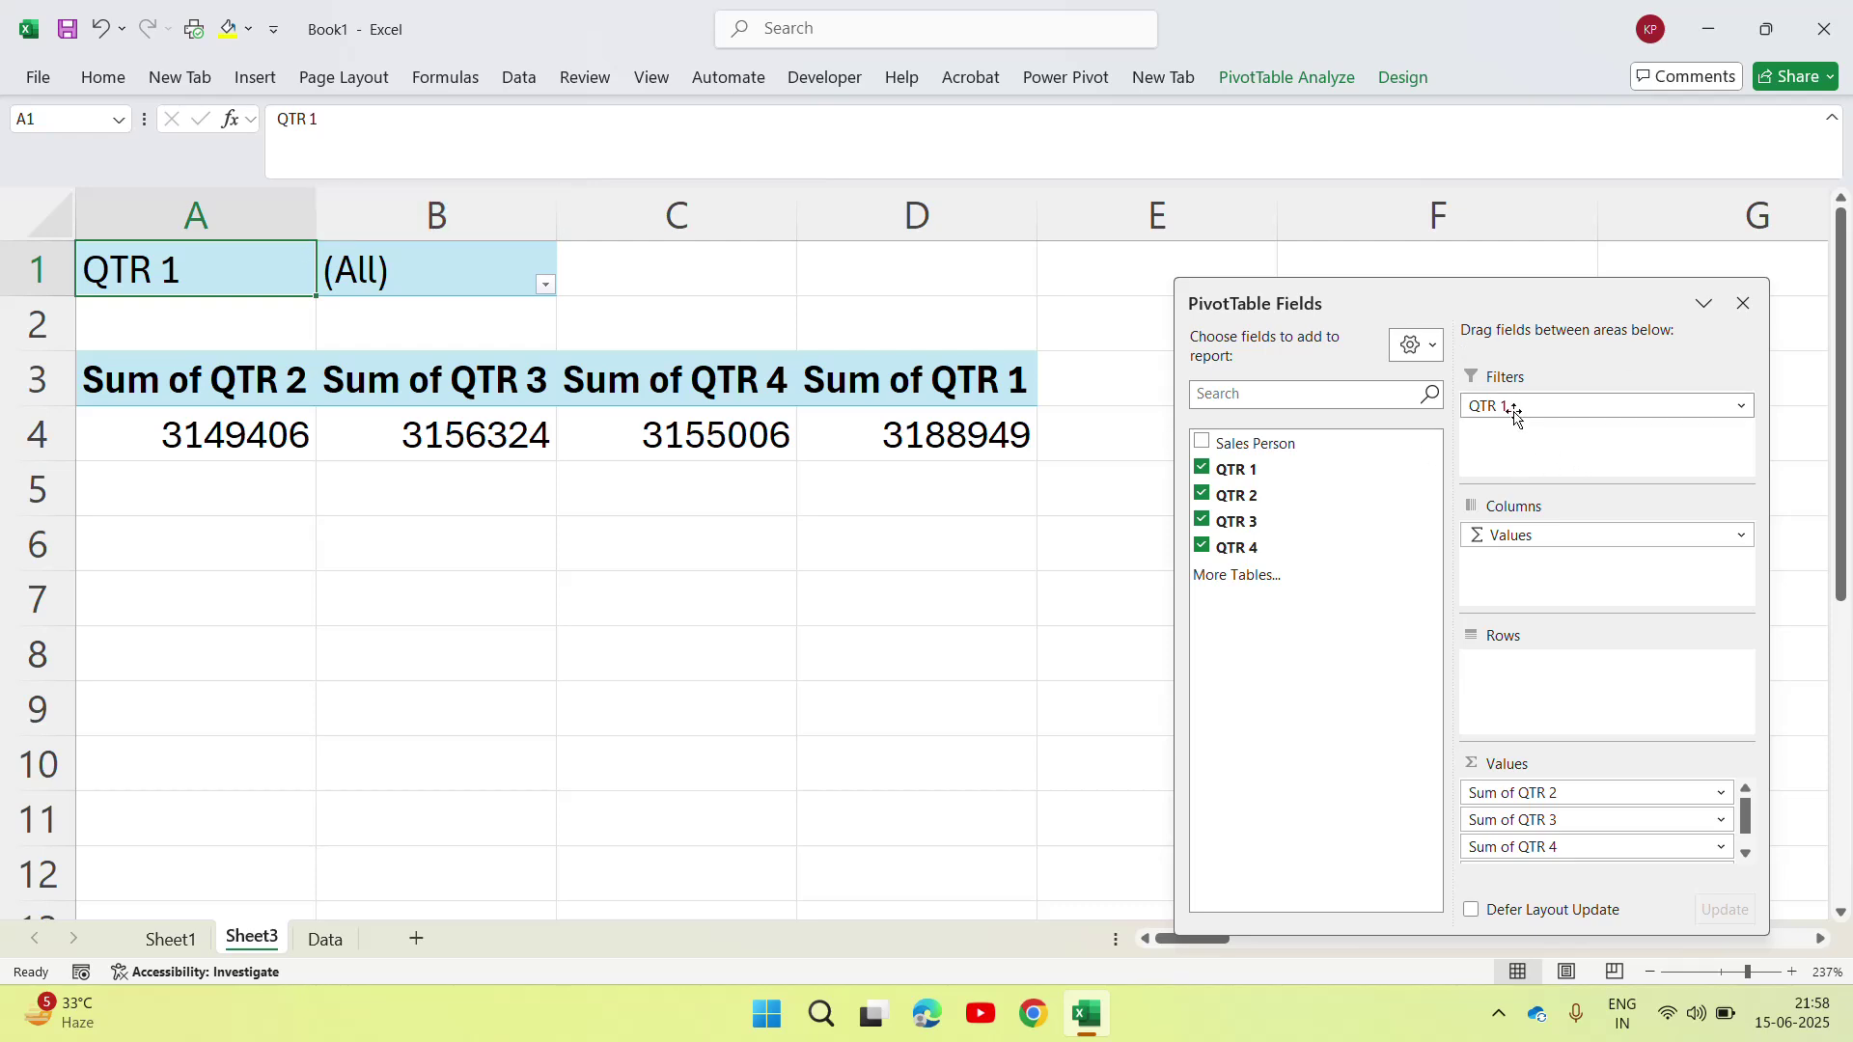
Step: Take QTR 1 out of the Filters area, add Sales Person as row labels and close the field list
drag(1514, 410, 1231, 519)
click(1200, 442)
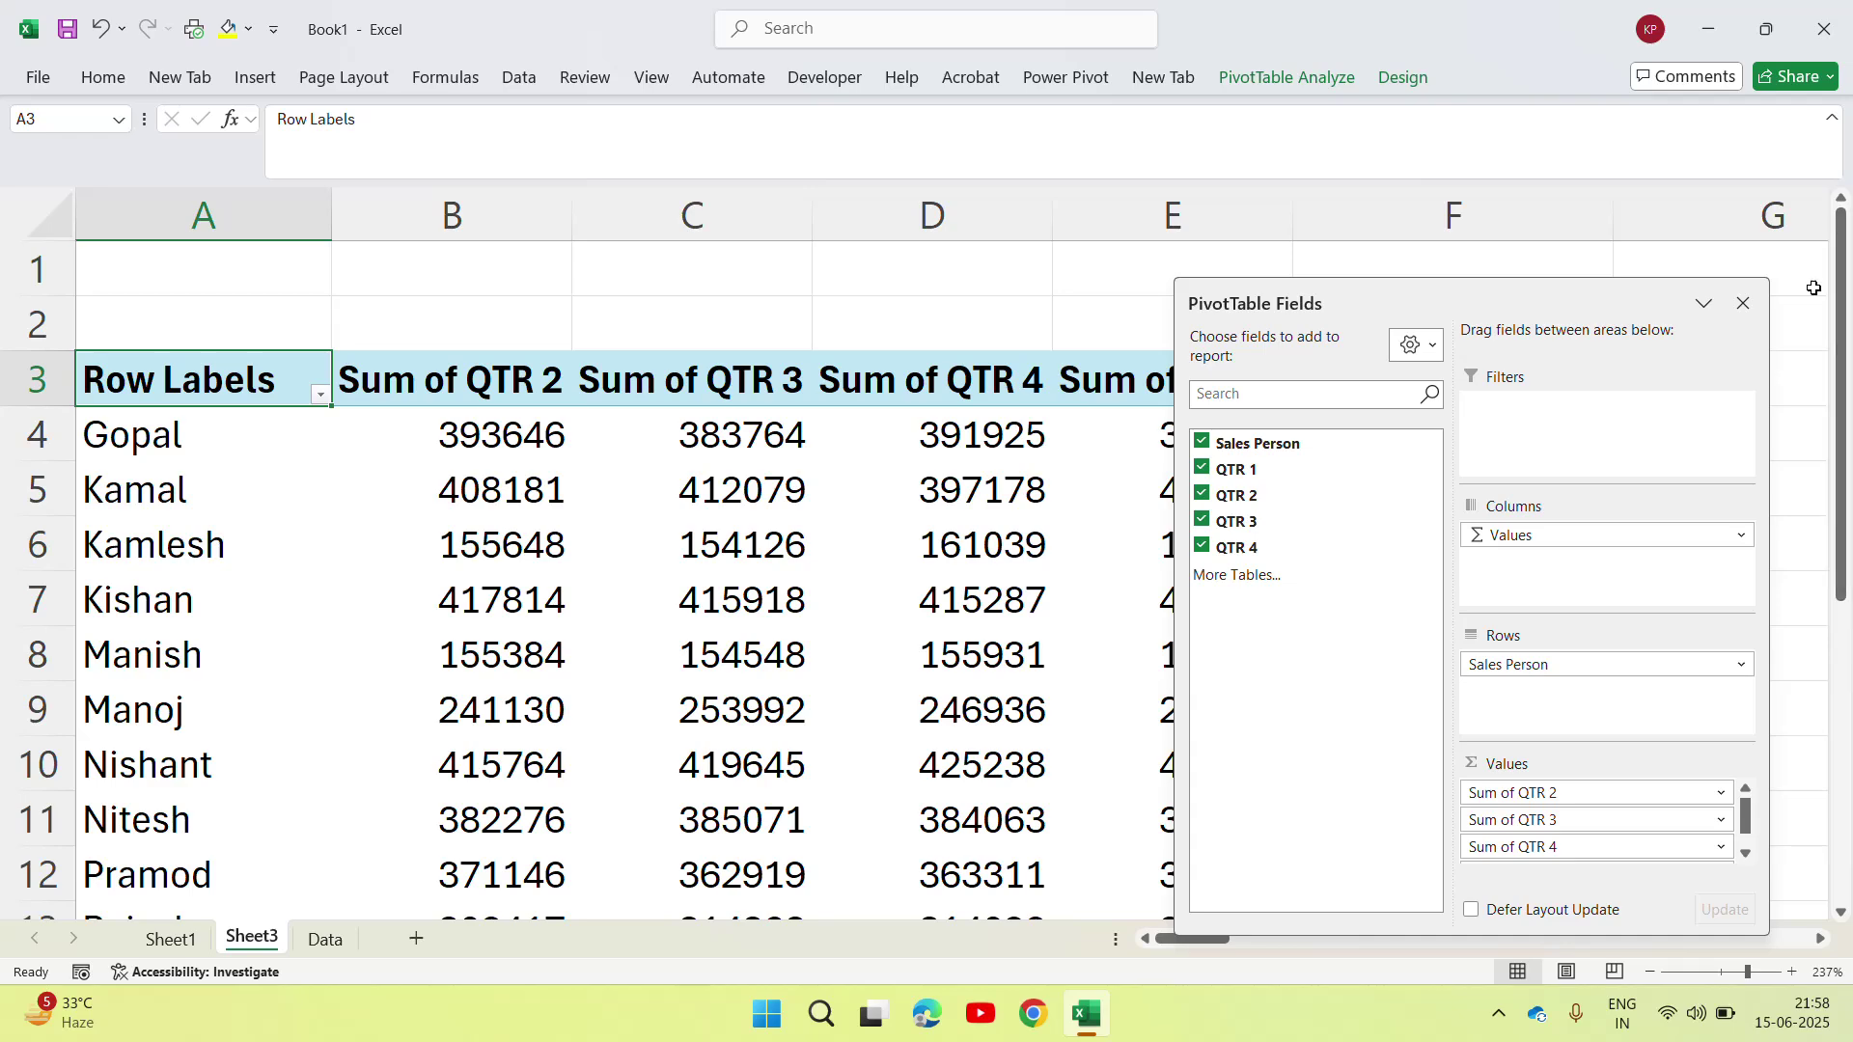
click(1743, 305)
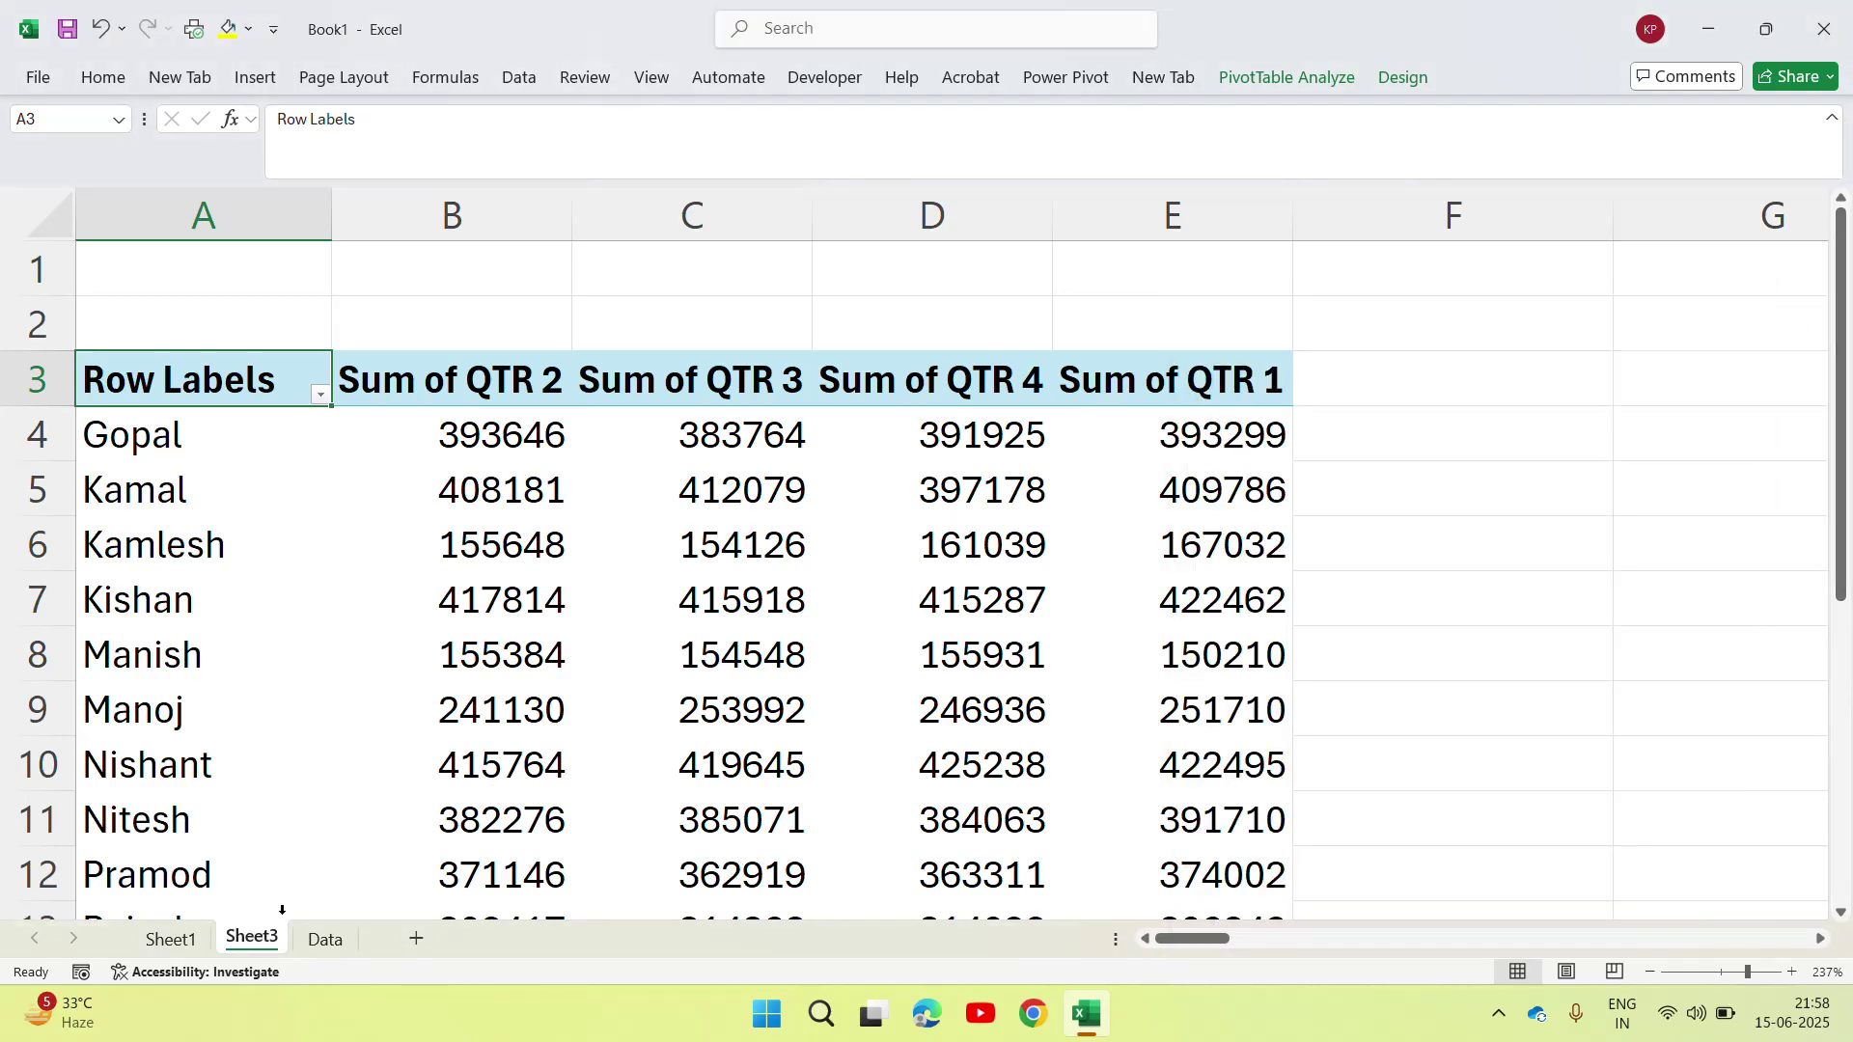
Step: Examine the source records in the Sales Person column of the Data sheet, starting from cell C4
click(326, 939)
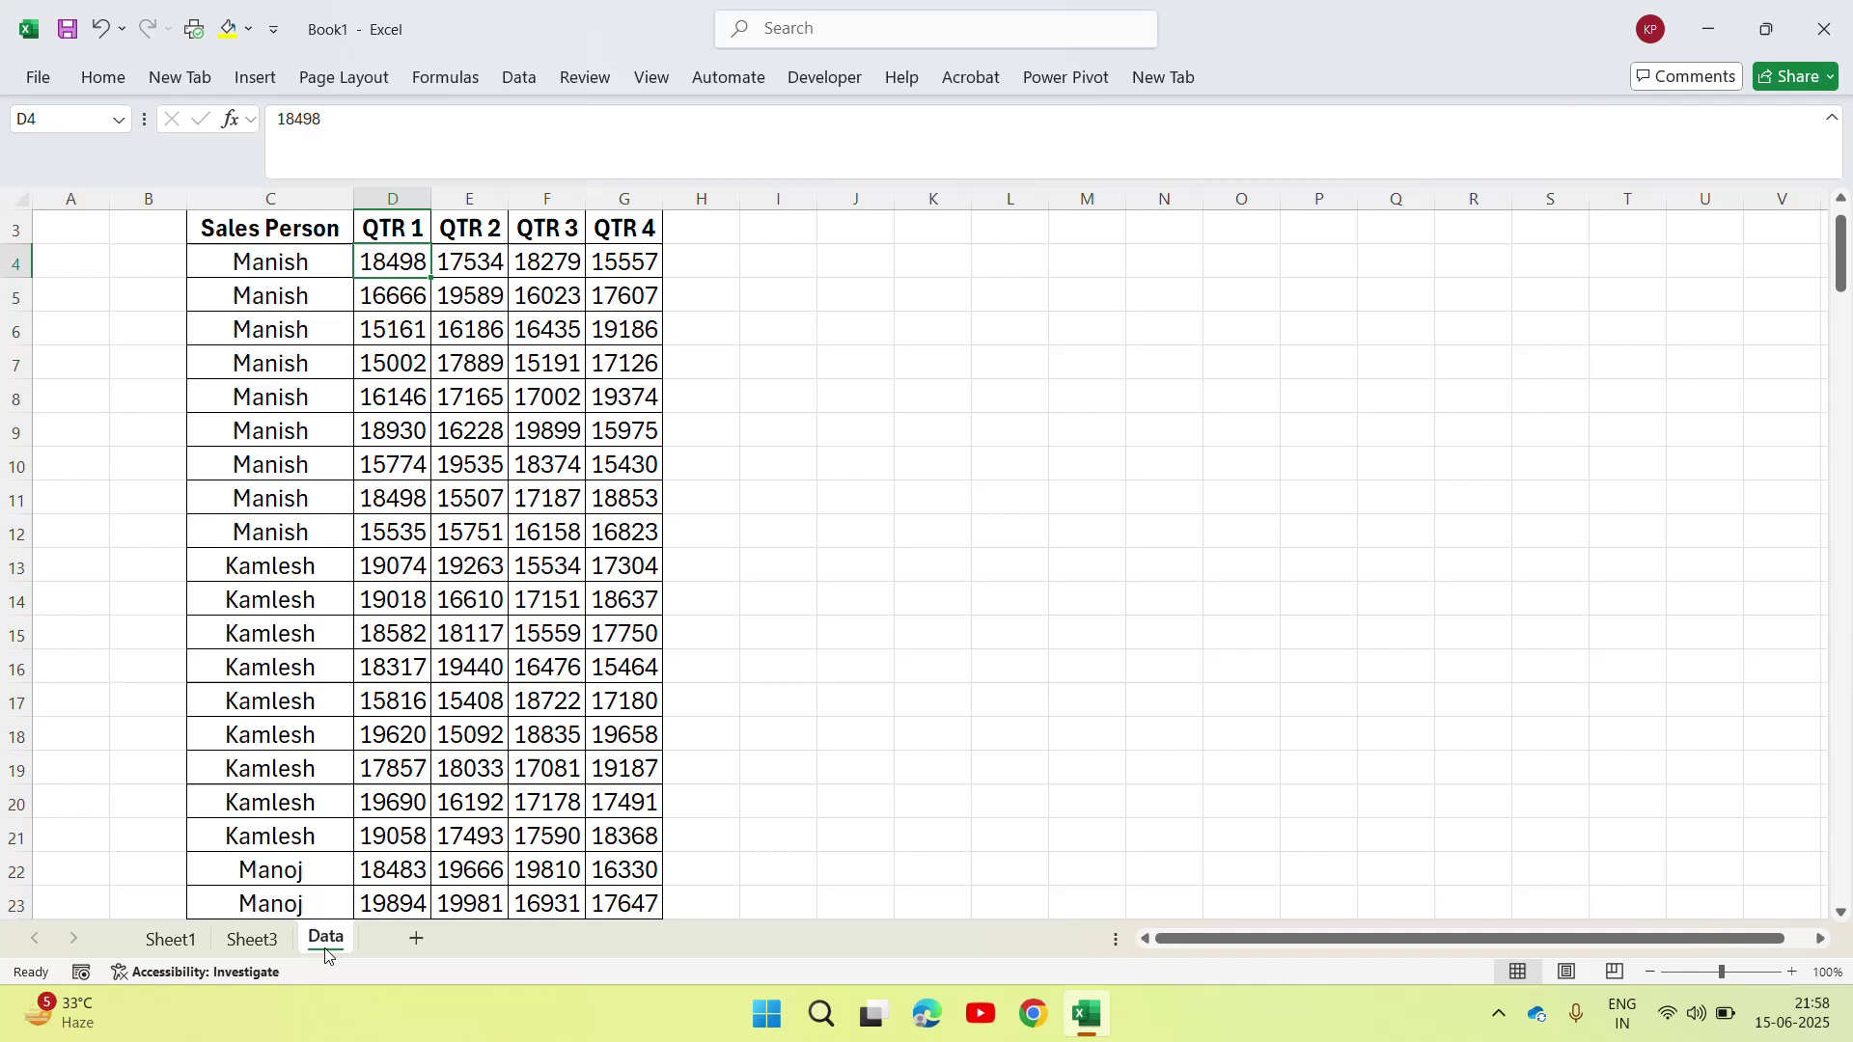
click(289, 692)
key(ctrl+Up)
key(Up)
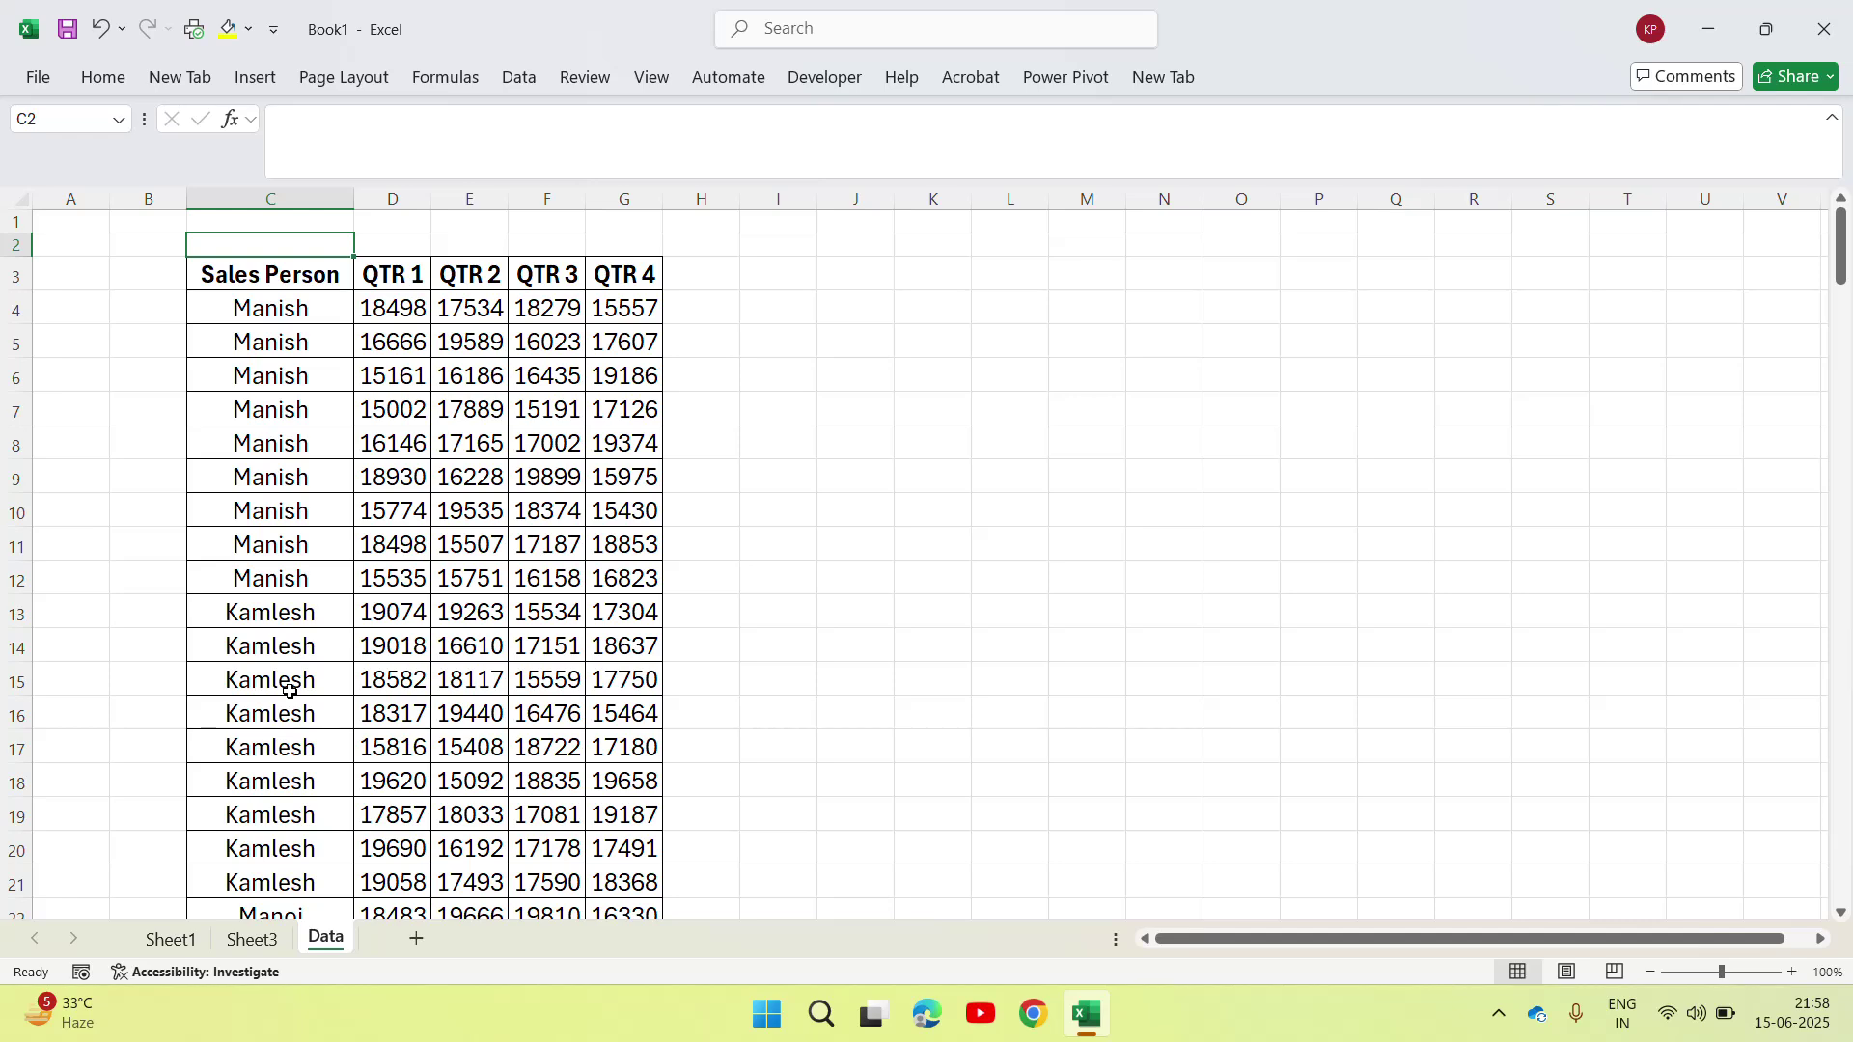
click(292, 311)
key(Down)
key(Down)
key(Down)
key(Down)
key(Down)
key(Down)
key(Down)
key(Down)
key(Down)
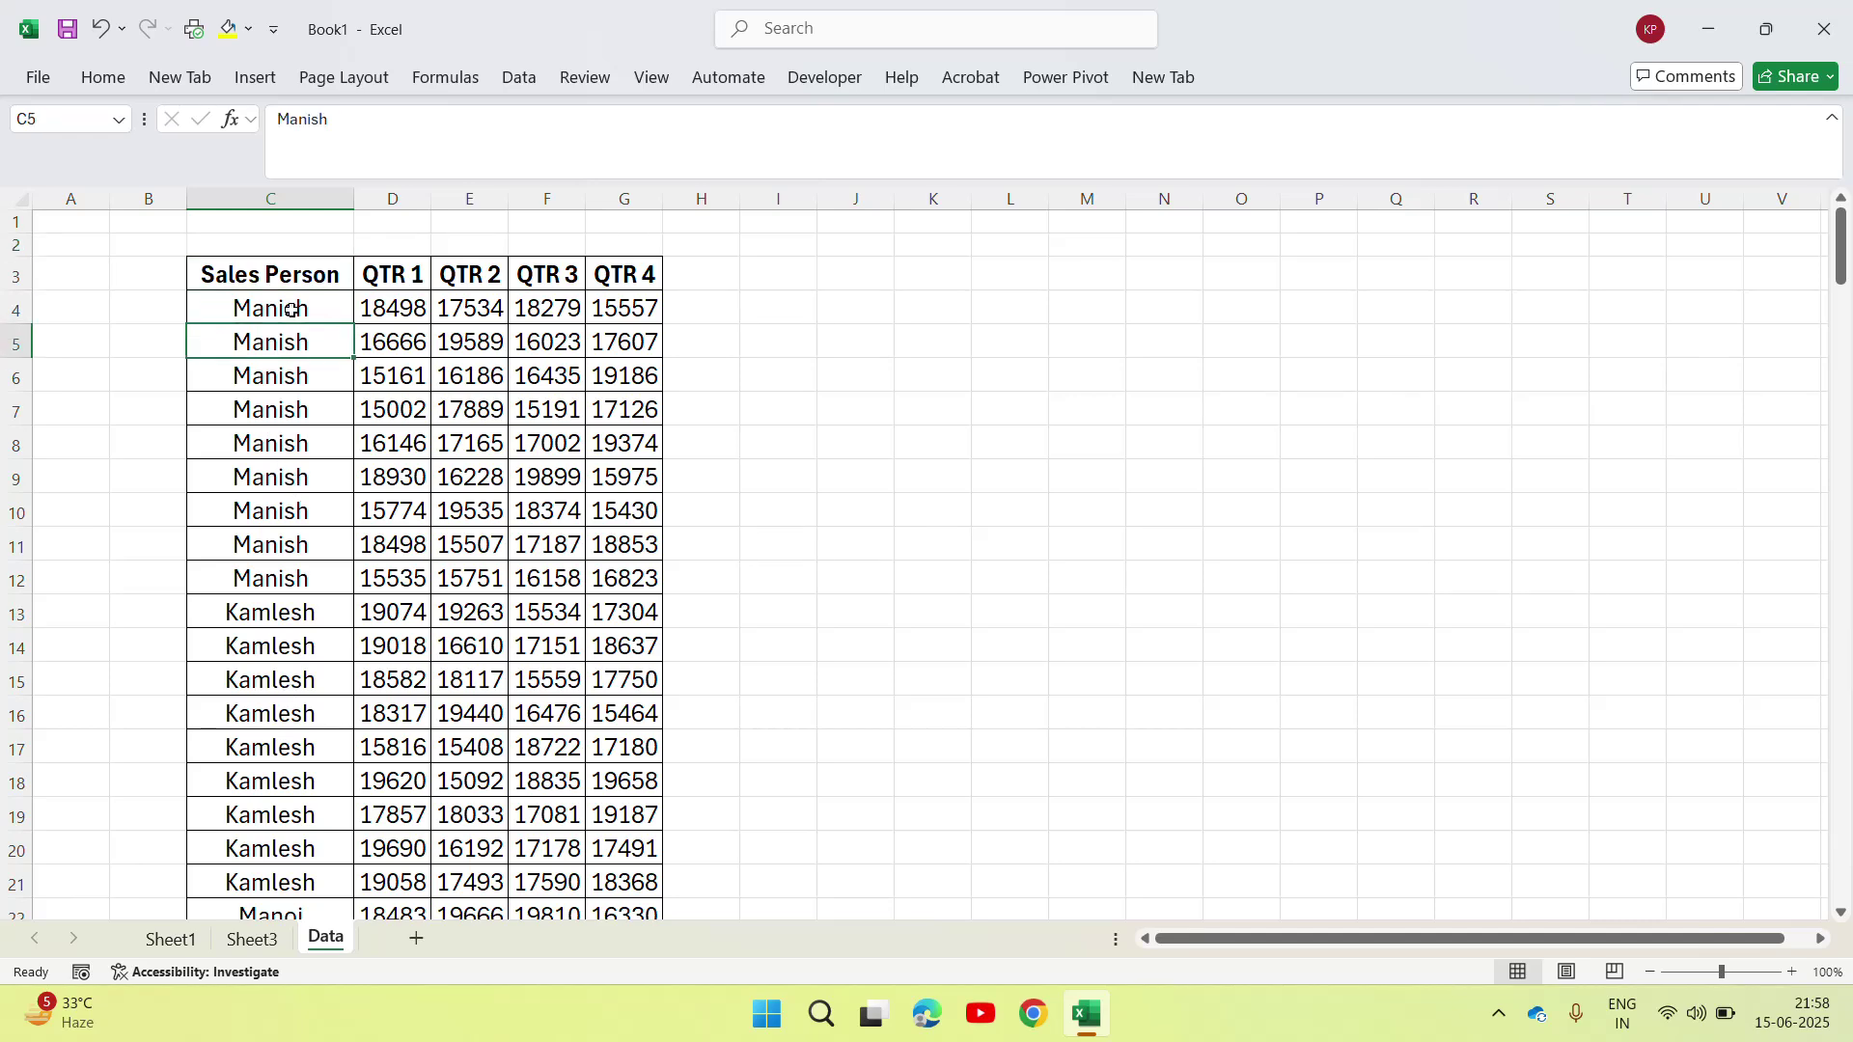
key(Down)
key(Down)
key(Down)
key(Down)
key(Down)
key(Down)
key(Down)
key(Down)
key(Down)
key(Down)
key(Down)
key(Down)
key(Down)
key(Down)
key(Down)
key(Down)
key(Down)
key(Down)
key(Down)
key(Down)
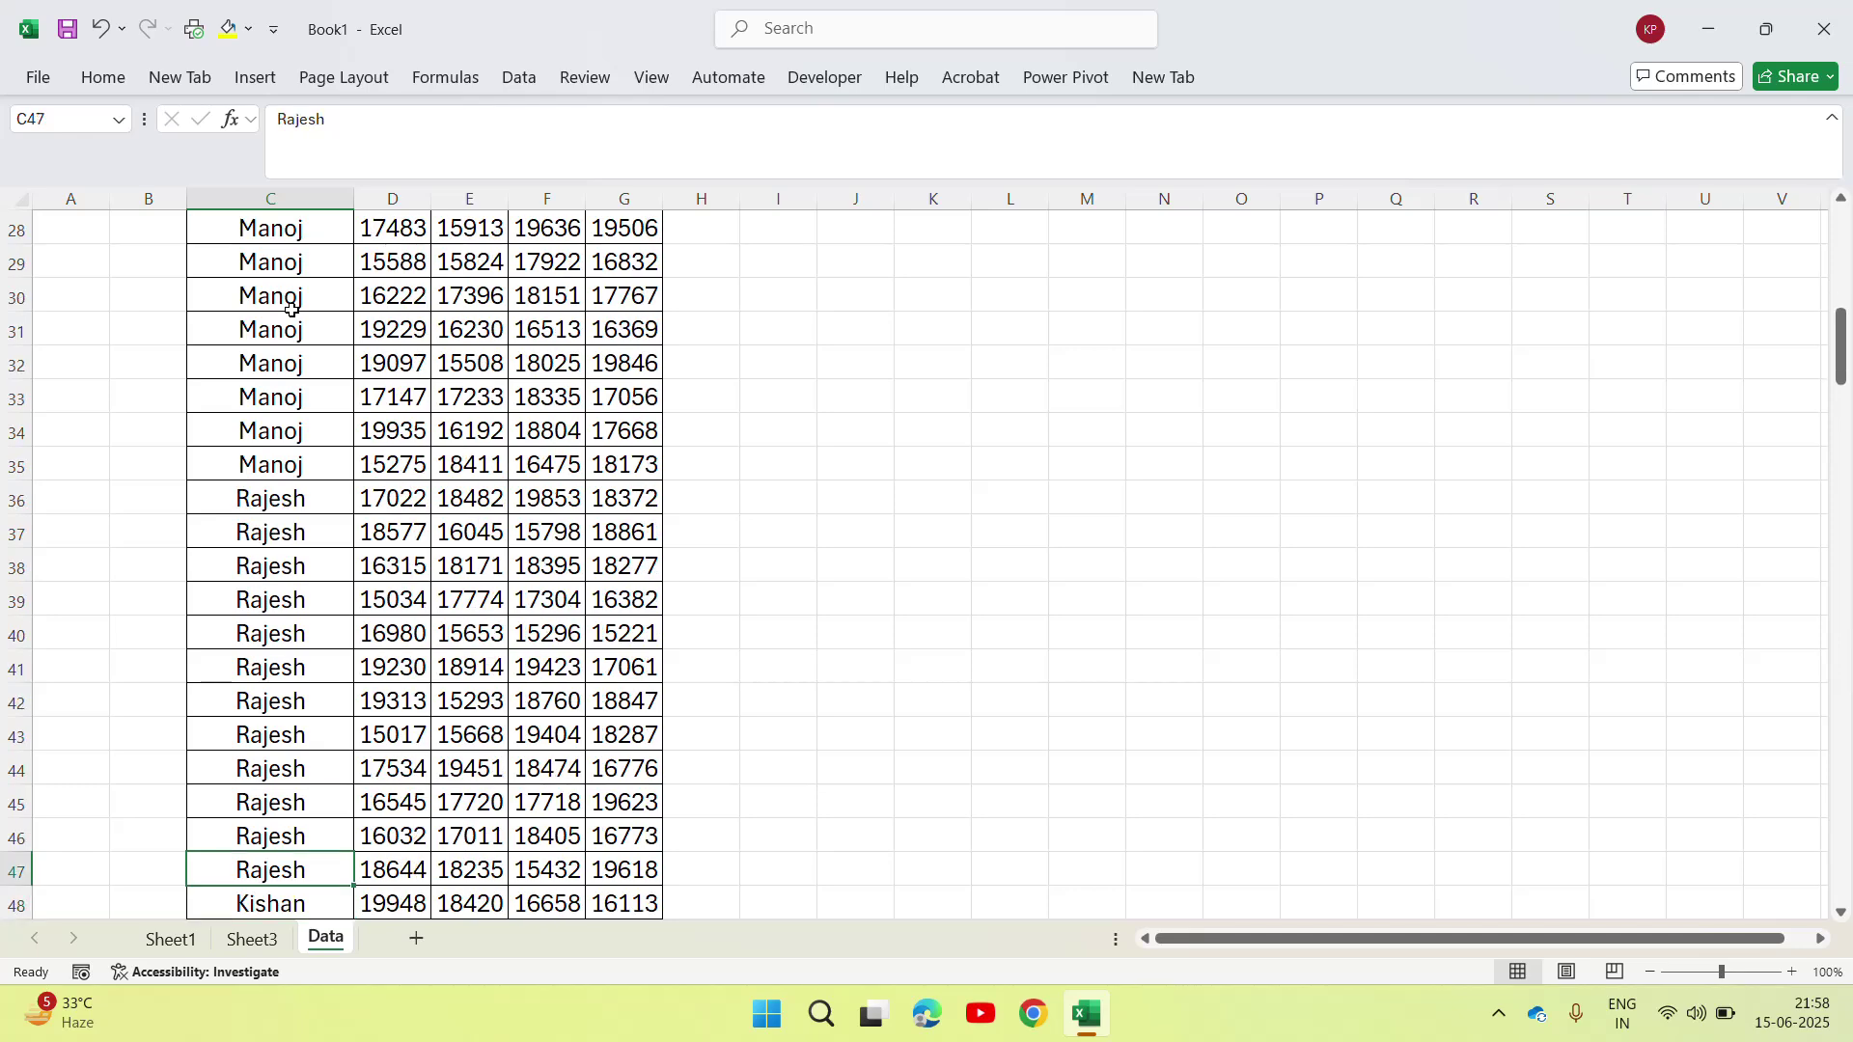
key(Up)
key(Up)
key(Up)
key(Up)
key(Up)
key(Up)
key(Up)
key(Up)
key(Up)
key(Up)
key(Up)
key(Up)
key(Up)
key(Down)
key(Down)
key(Down)
key(Down)
key(Down)
key(Down)
key(Down)
key(Down)
key(Down)
key(Down)
key(Down)
key(Down)
key(Down)
key(Down)
key(Down)
key(Down)
key(Down)
key(Down)
key(Down)
key(Down)
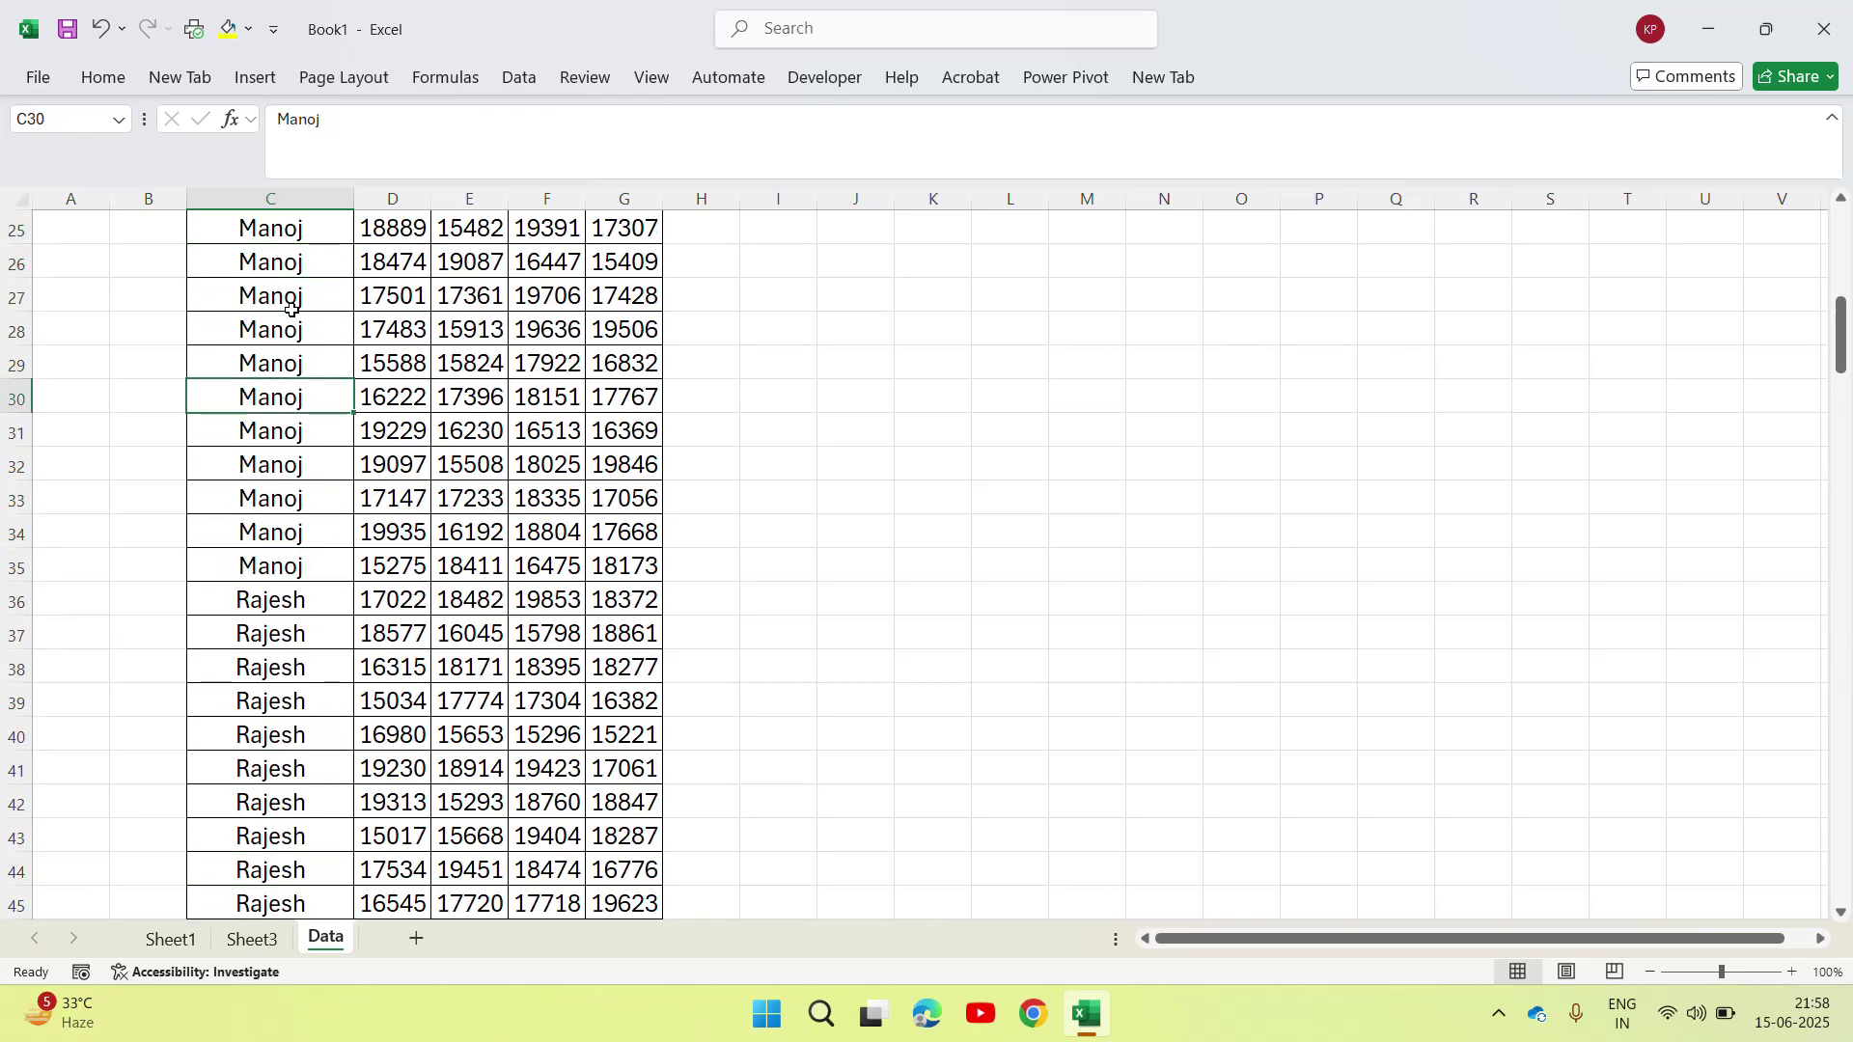
key(Down)
key(Down)
key(Down)
key(Down)
key(Down)
key(Down)
key(Down)
key(Down)
key(Down)
key(Down)
key(Down)
key(Down)
key(Down)
key(Down)
key(Down)
key(Down)
key(Down)
key(Down)
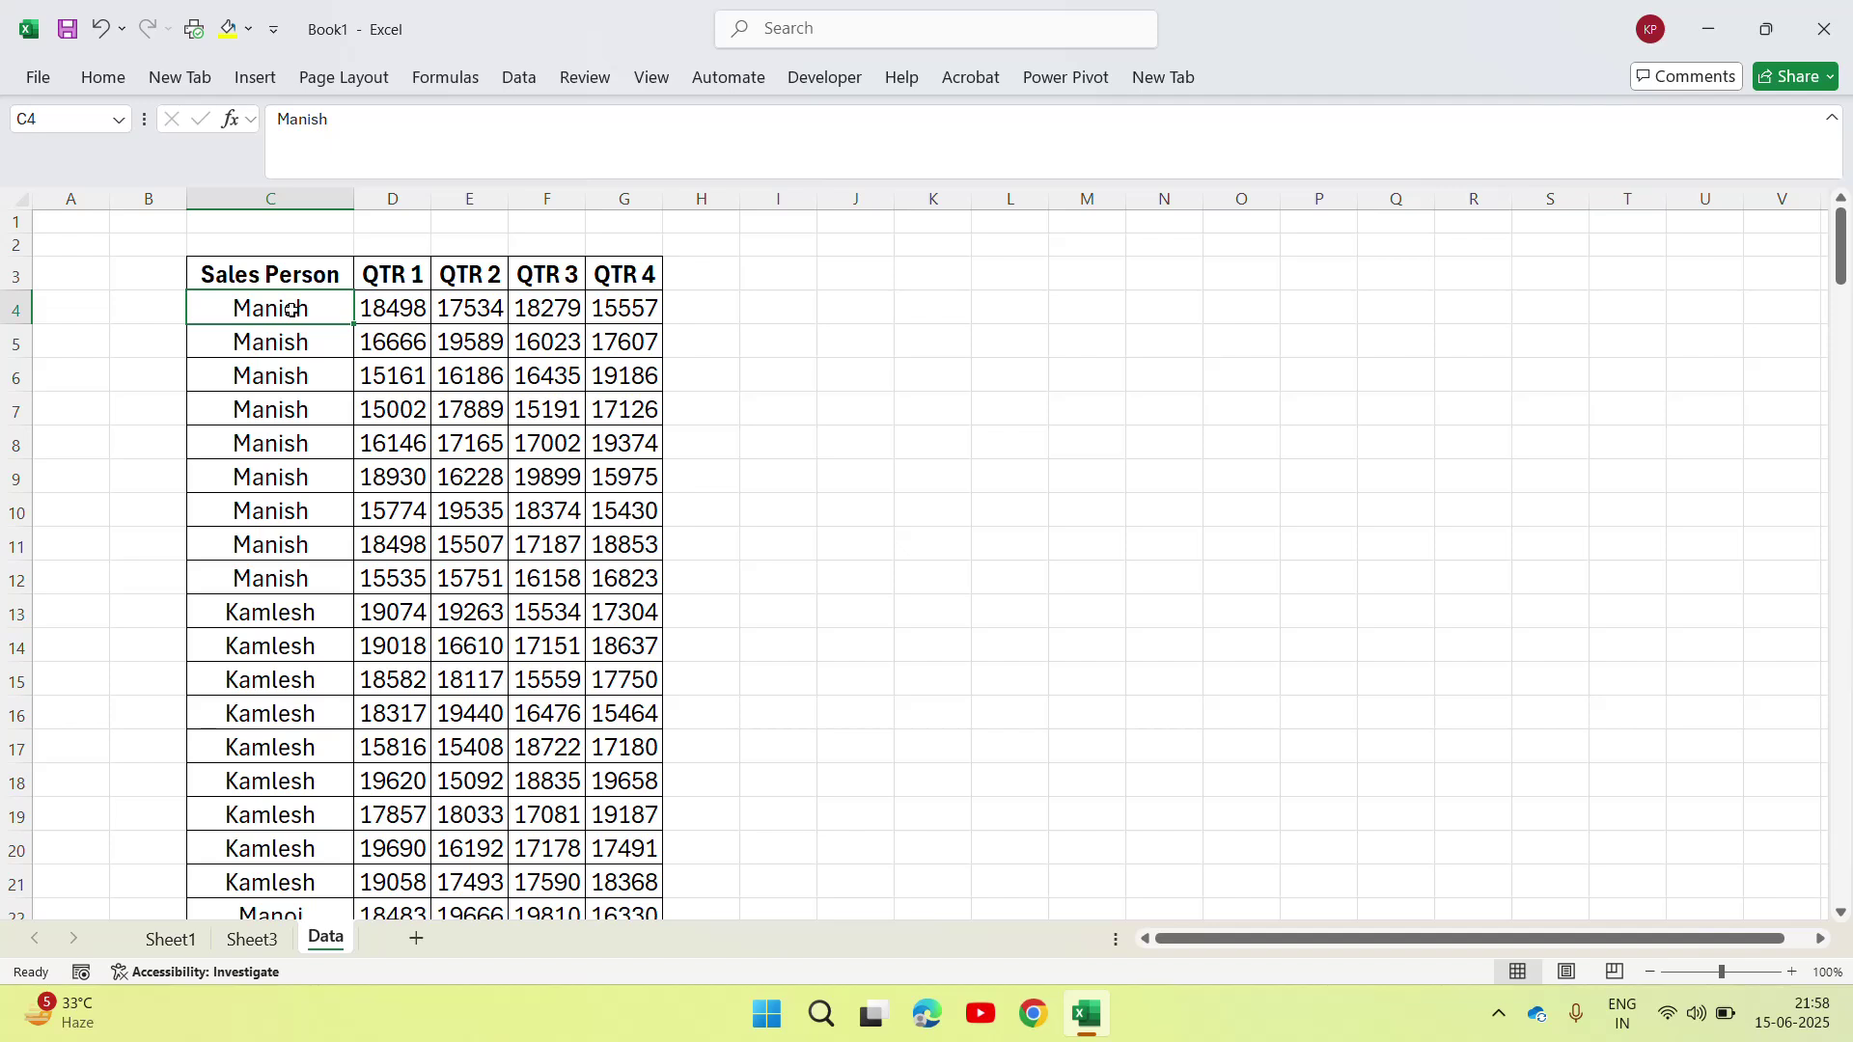
Step: Review the sales person rows and the quarterly column headings of the PivotTable on Sheet3
click(257, 951)
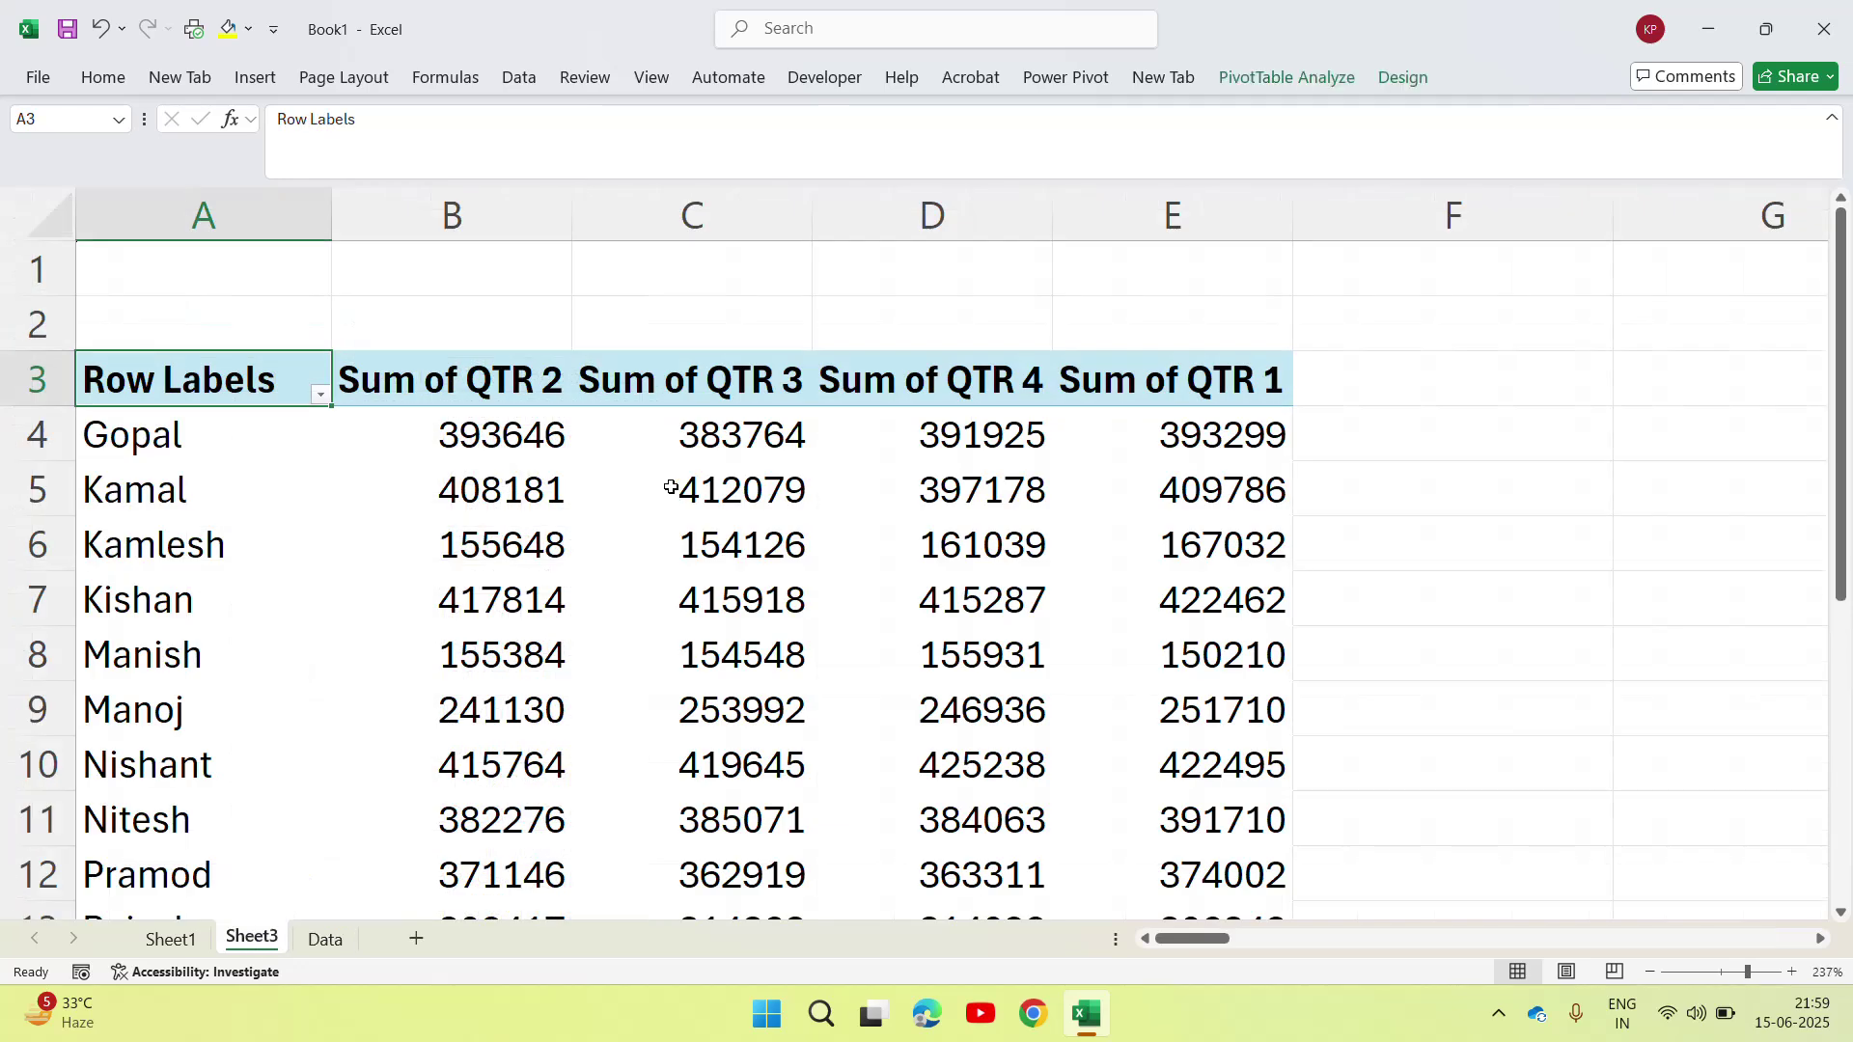
click(456, 436)
key(Left)
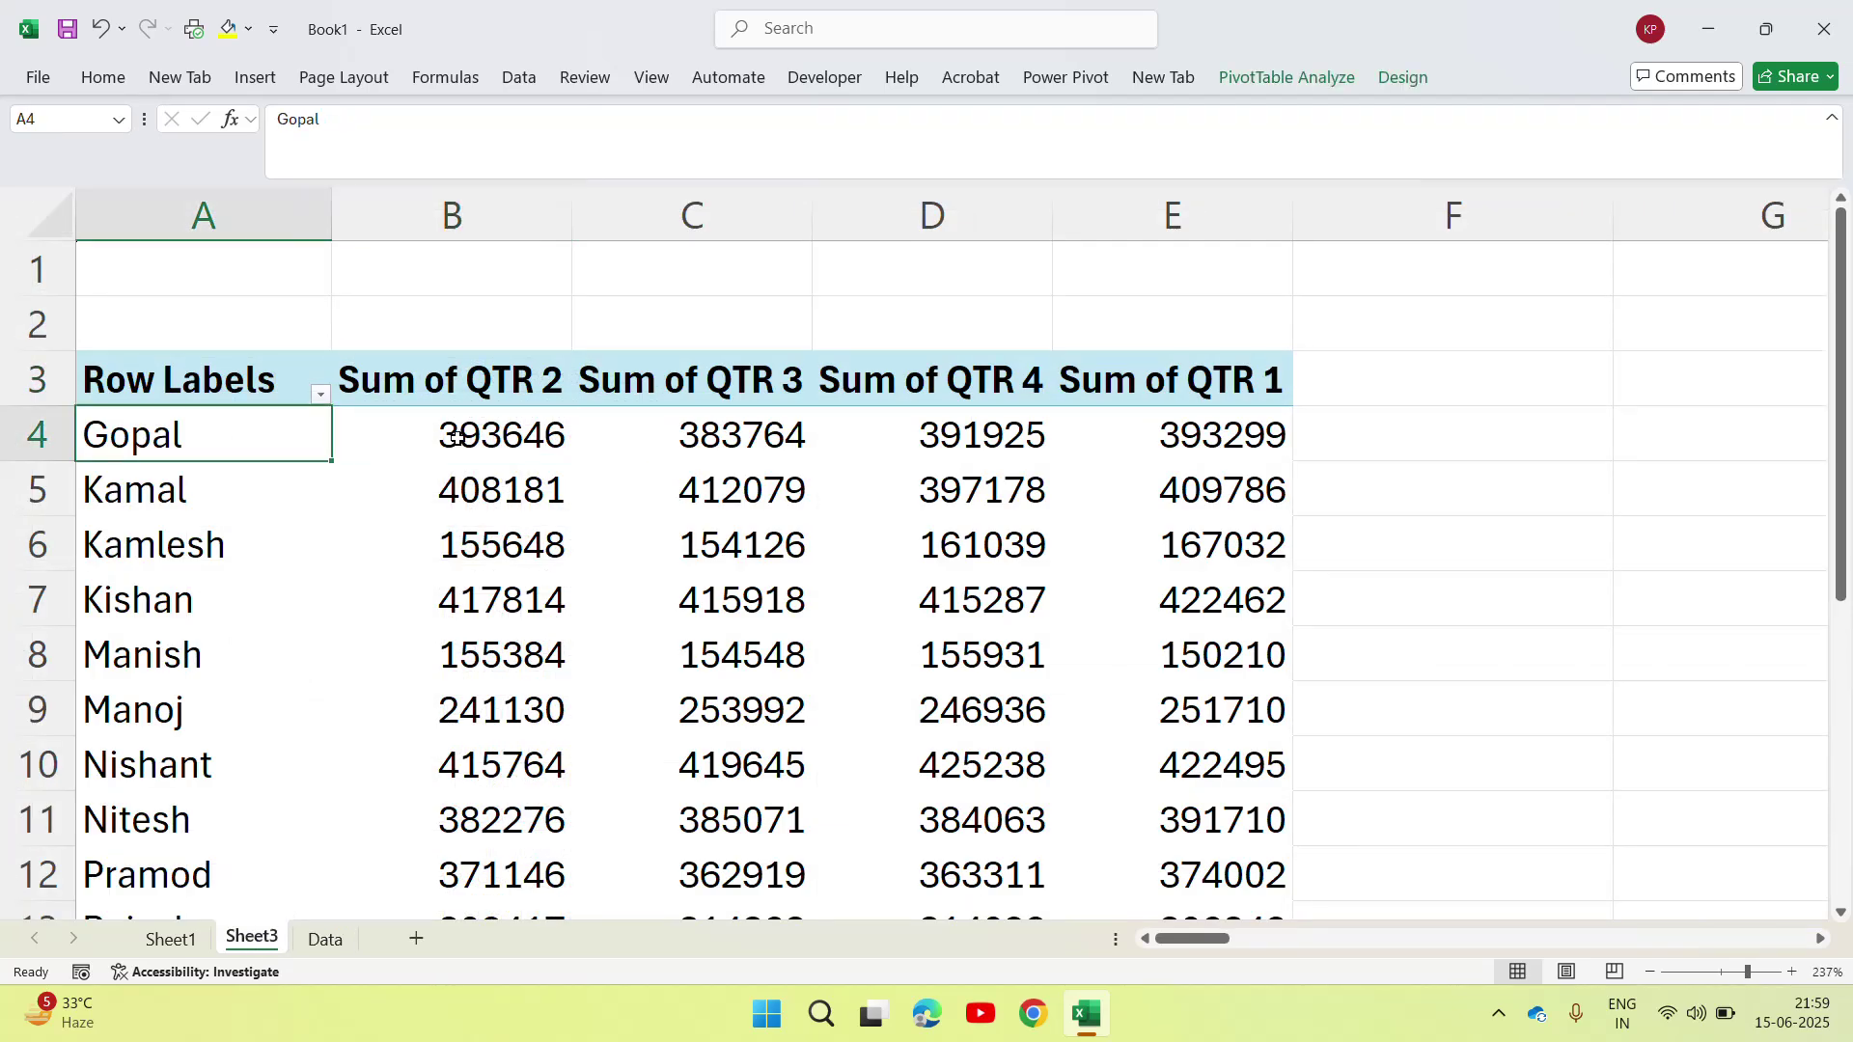
key(Down)
key(Down)
key(Down)
key(ctrl+Down)
key(ctrl+Down)
key(Up)
key(Up)
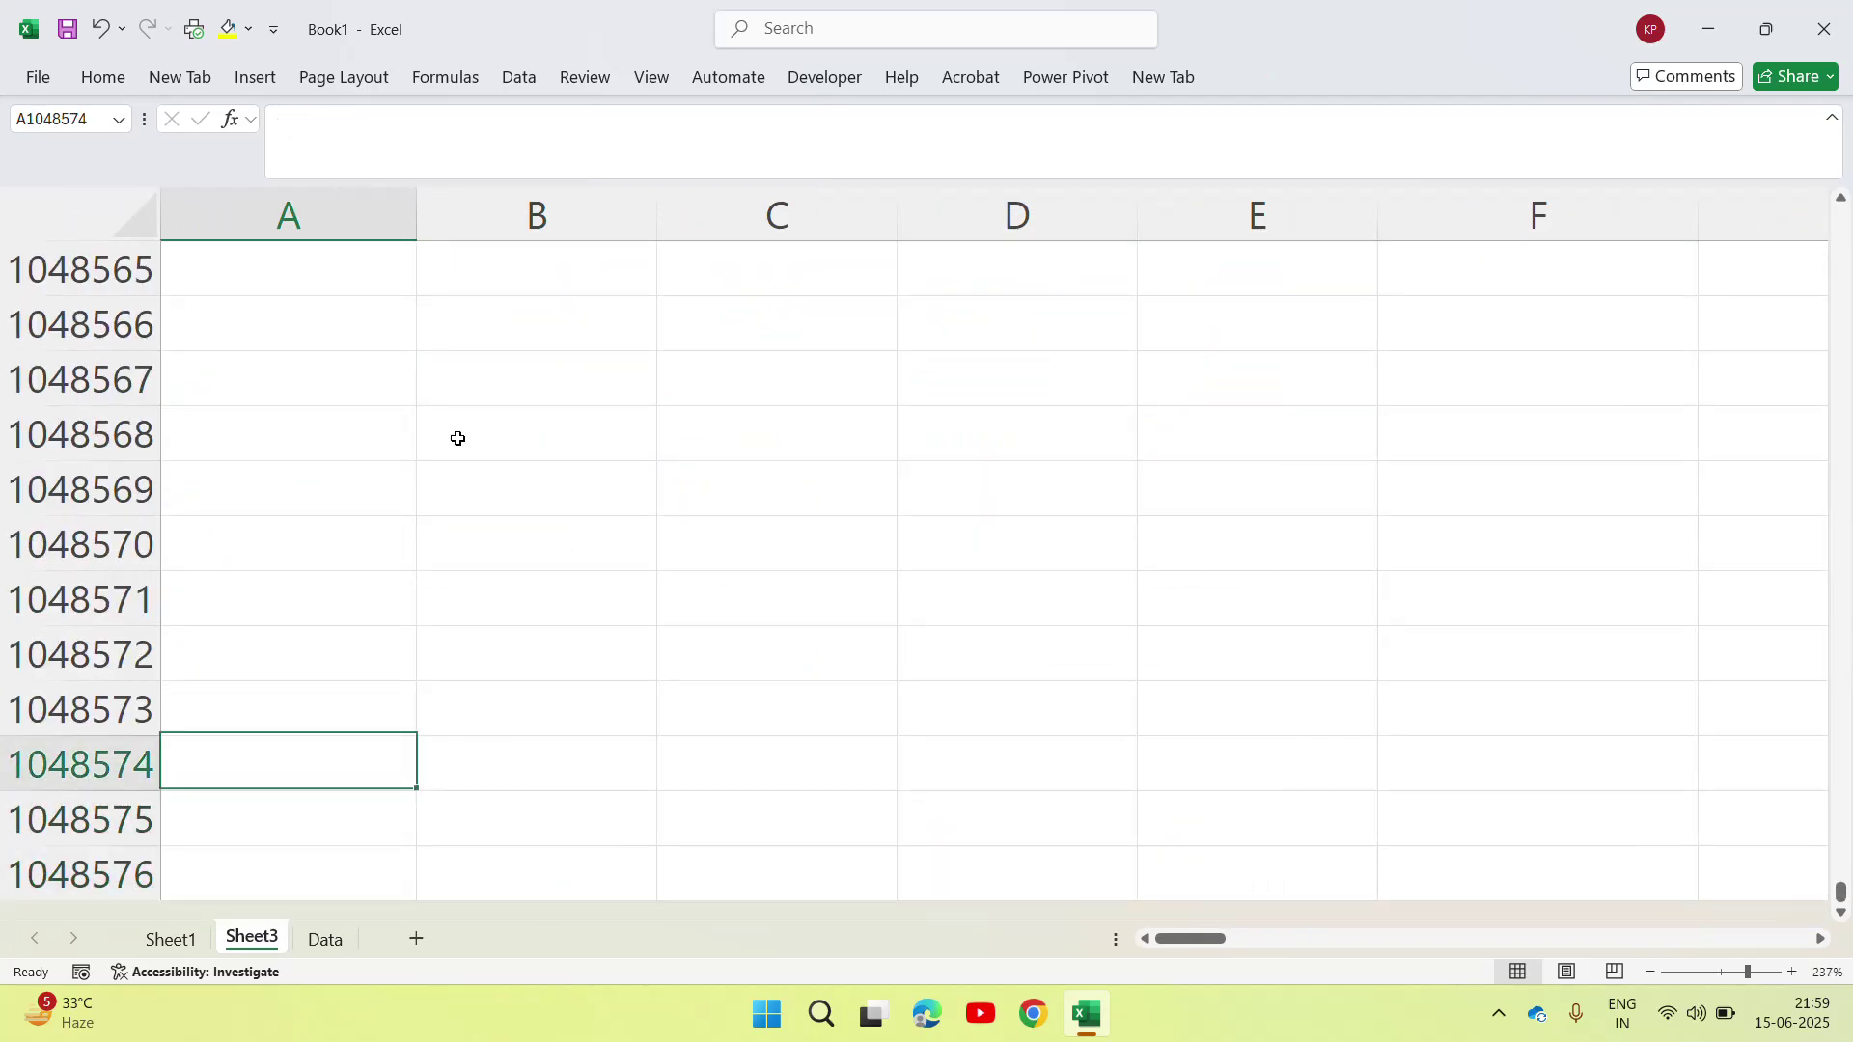
key(ctrl+Up)
key(ctrl+Up)
key(ctrl+Up)
key(Down)
key(Down)
key(Down)
key(Down)
key(Up)
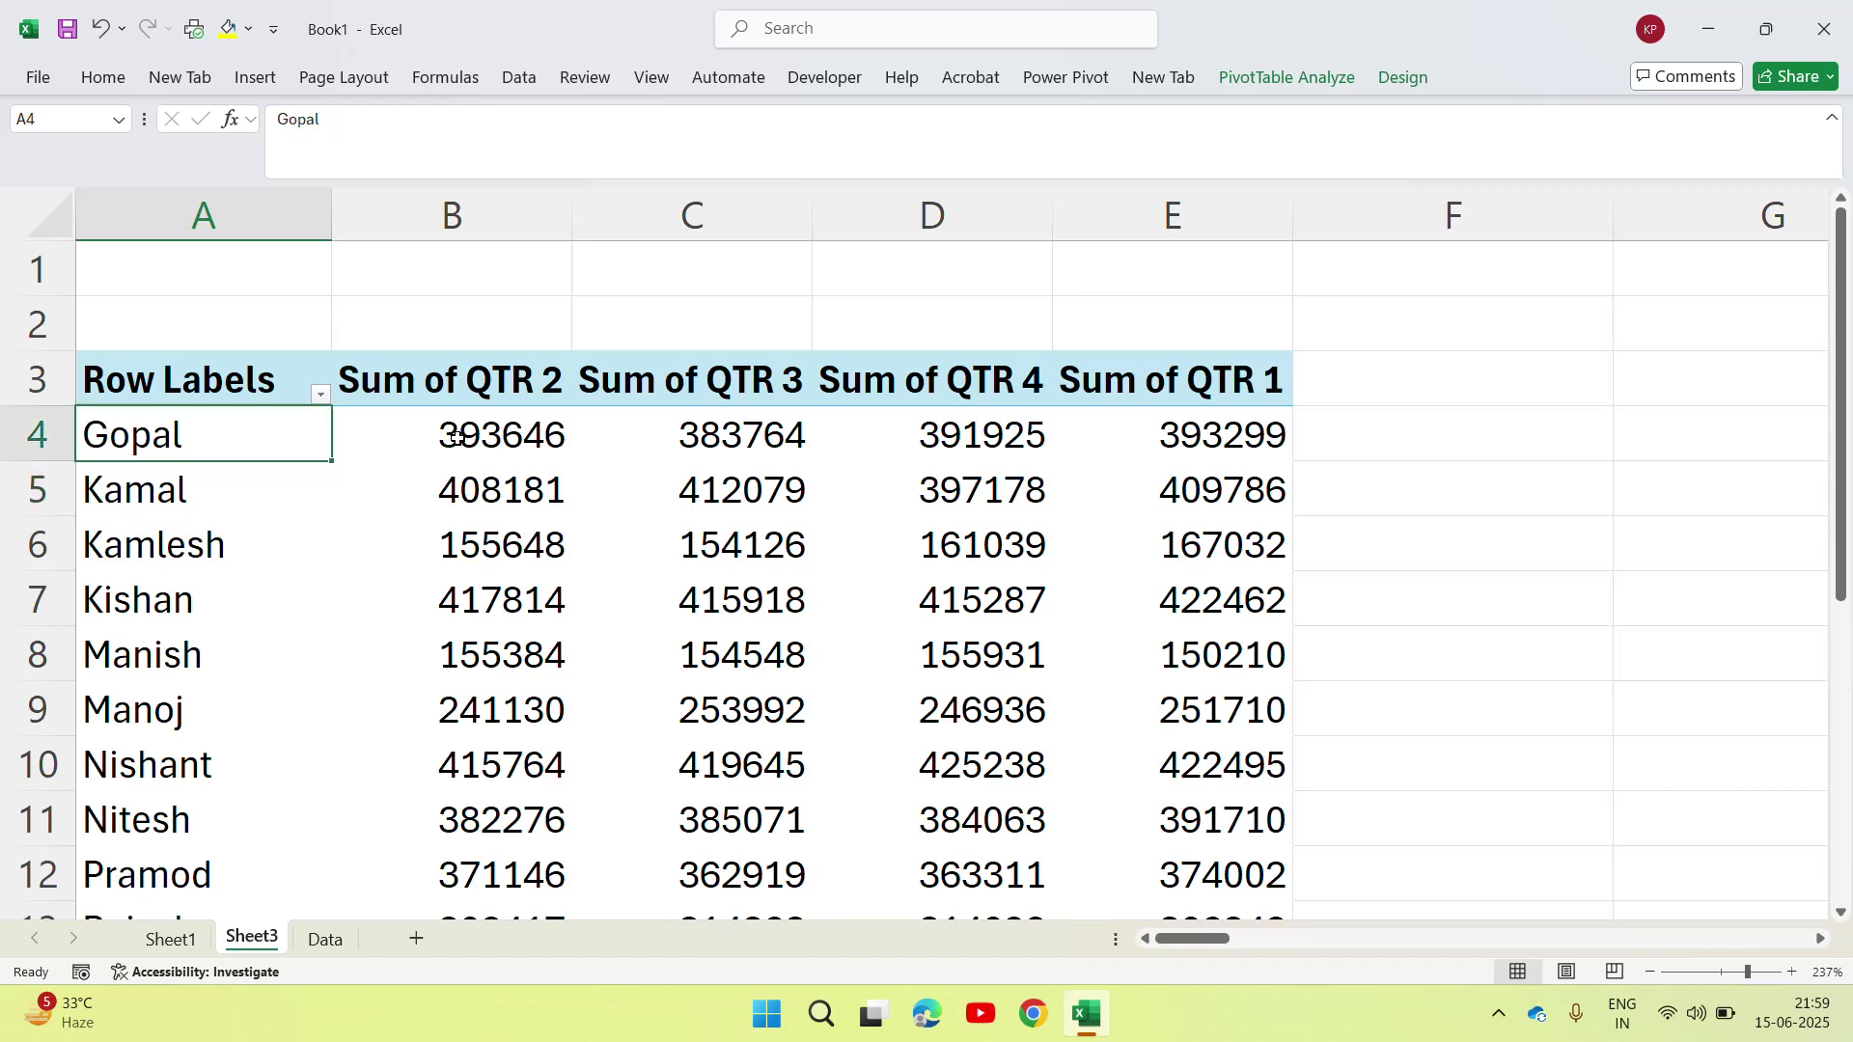
key(Right)
key(Up)
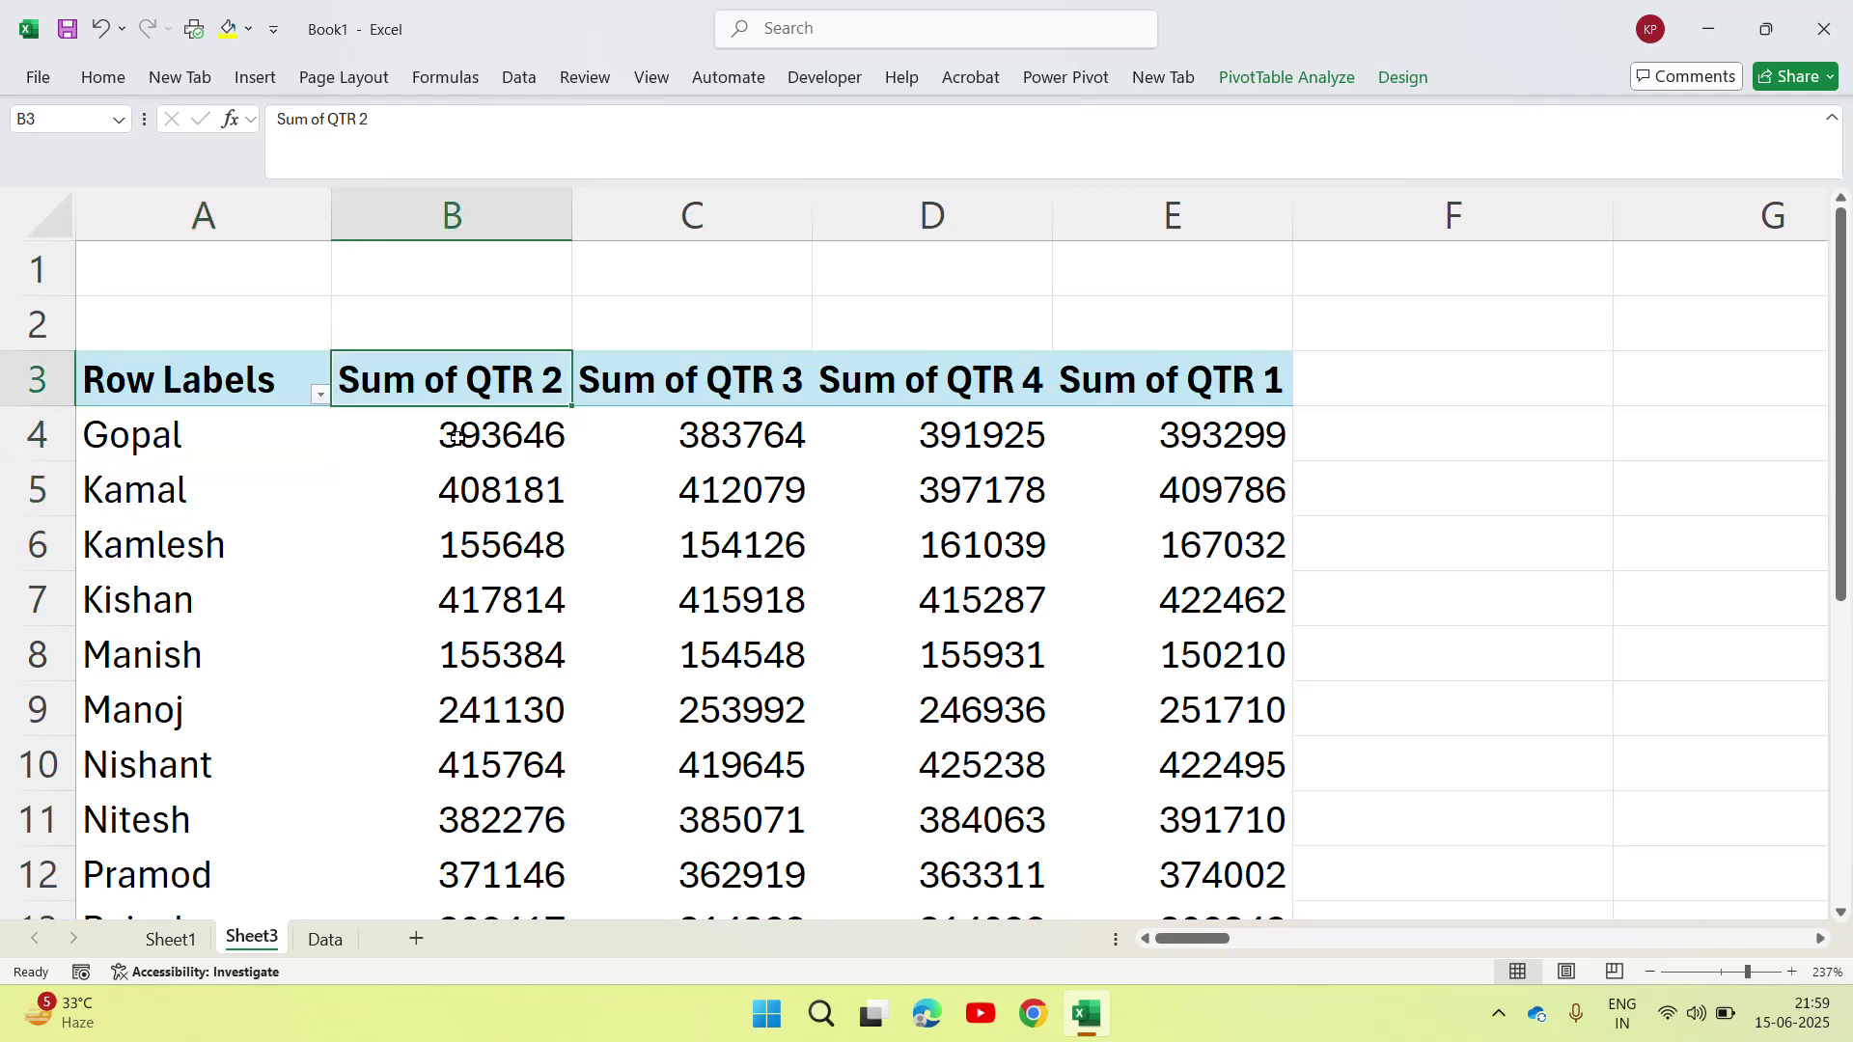
key(Left)
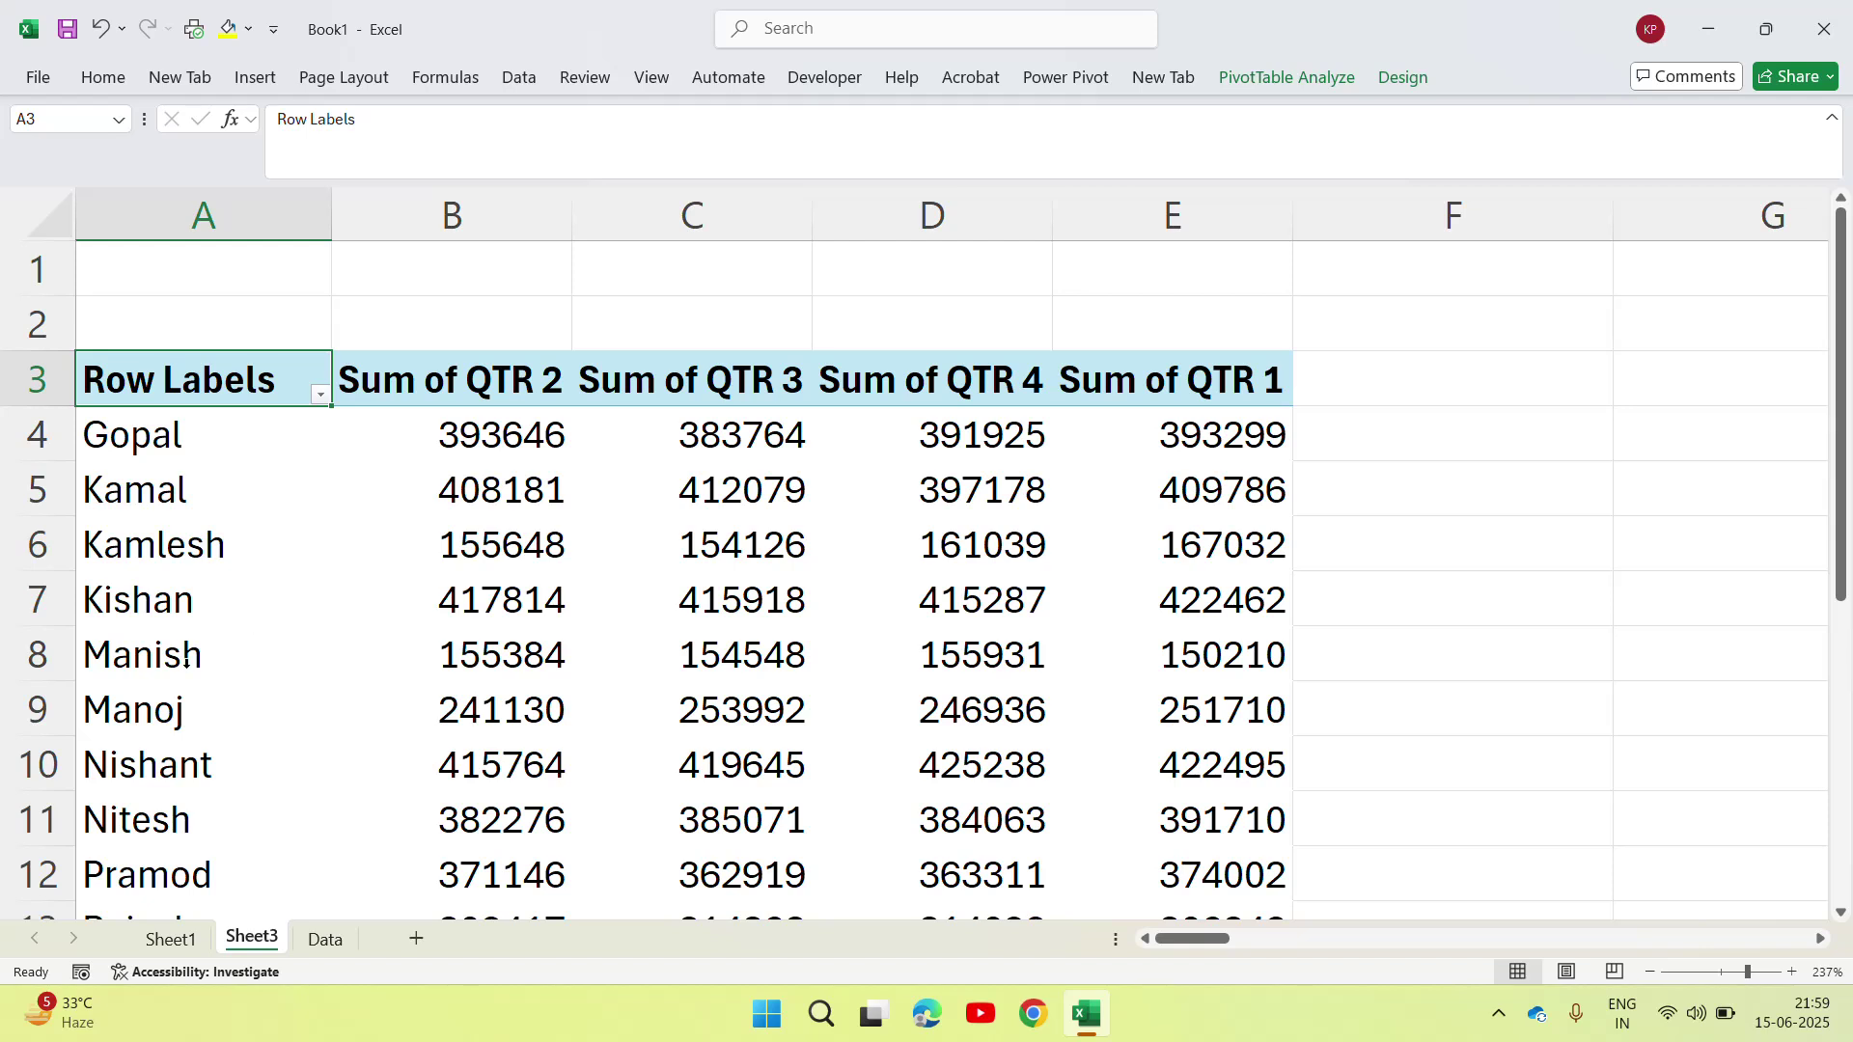
Step: Show the PivotTable field list again, remove QTR 1 and QTR 2 from the values, then add both back
click(276, 721)
right_click(276, 721)
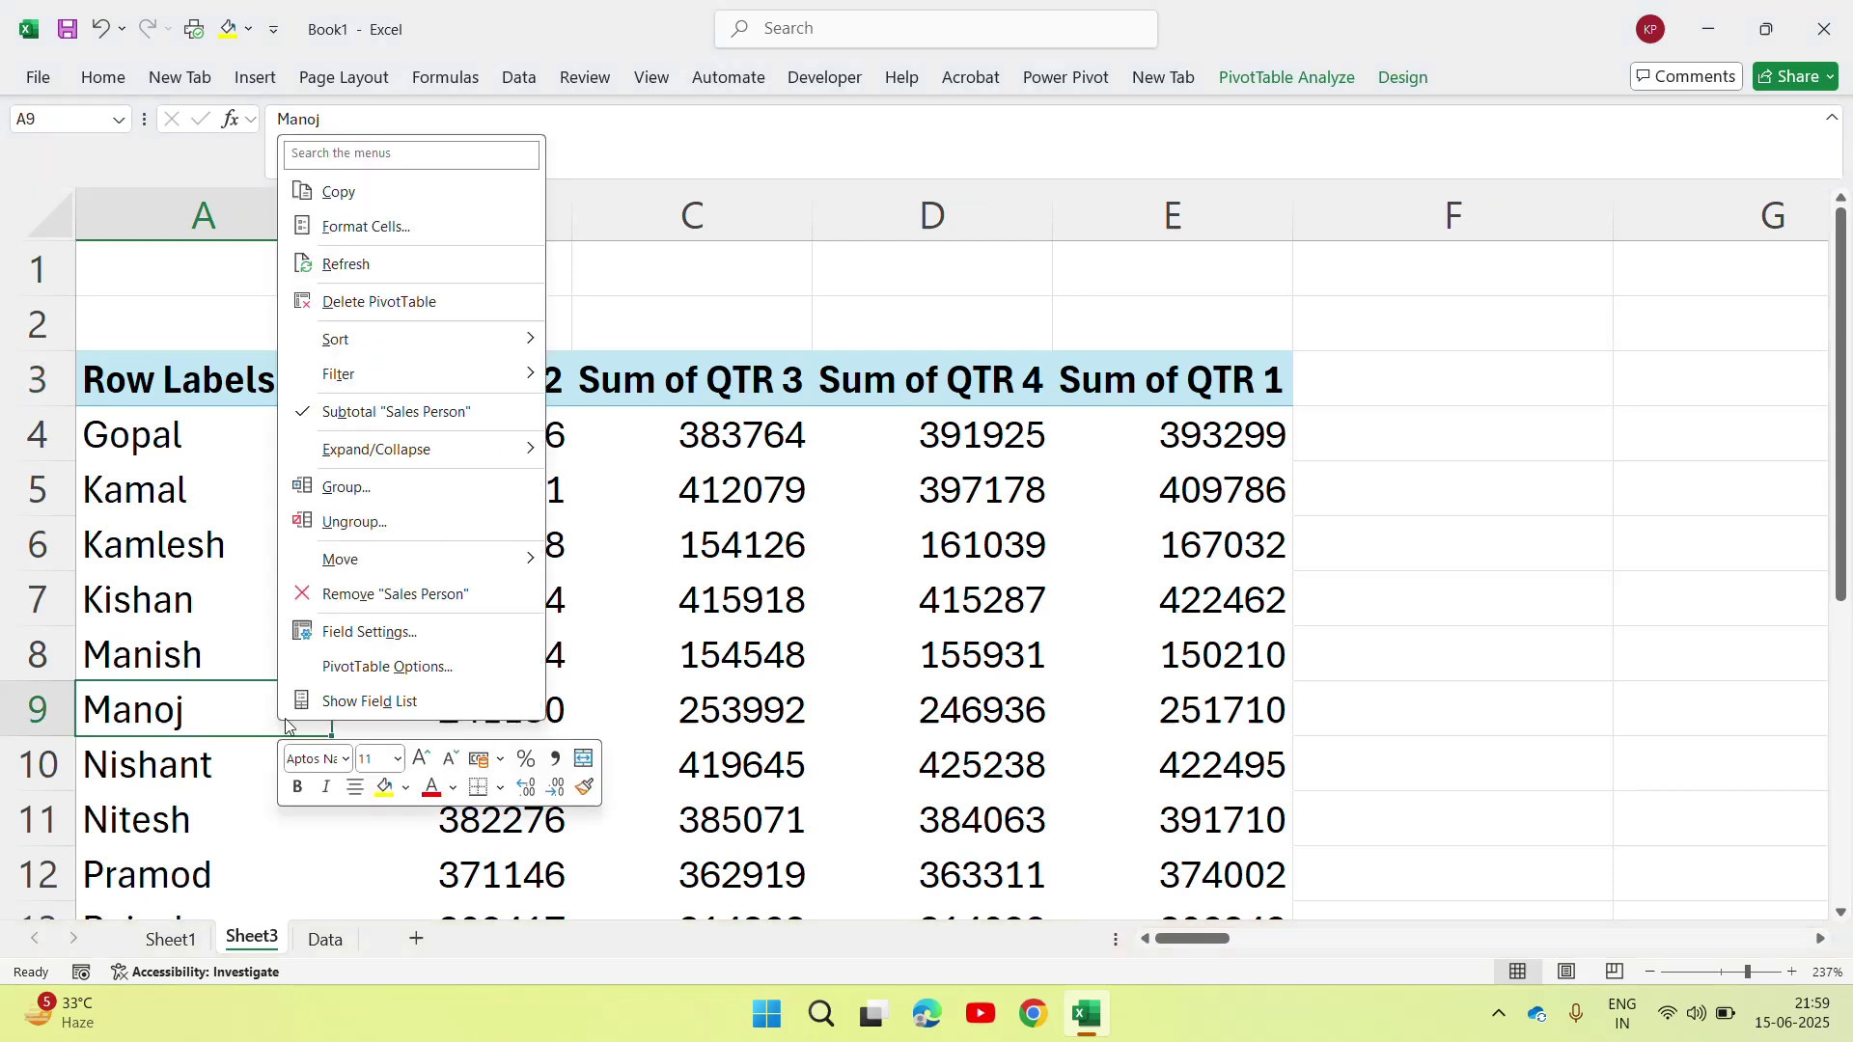
click(390, 697)
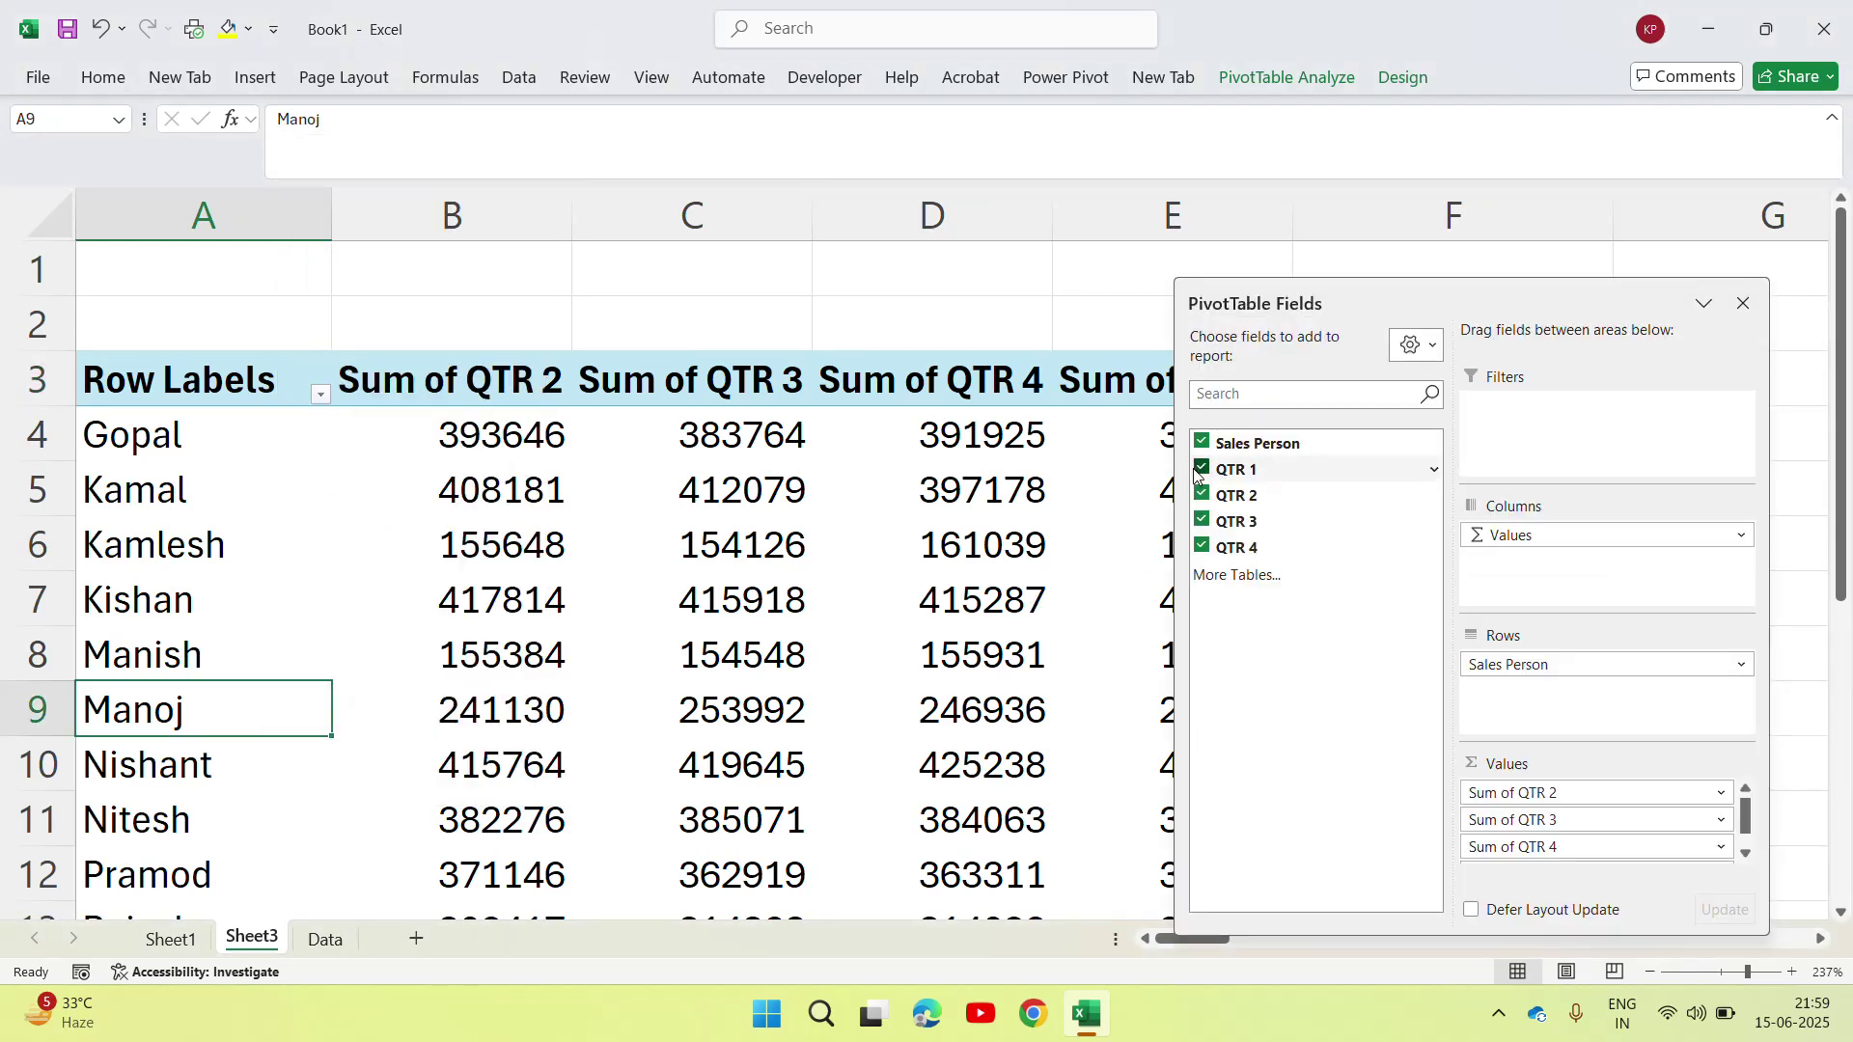
click(1194, 470)
click(1204, 498)
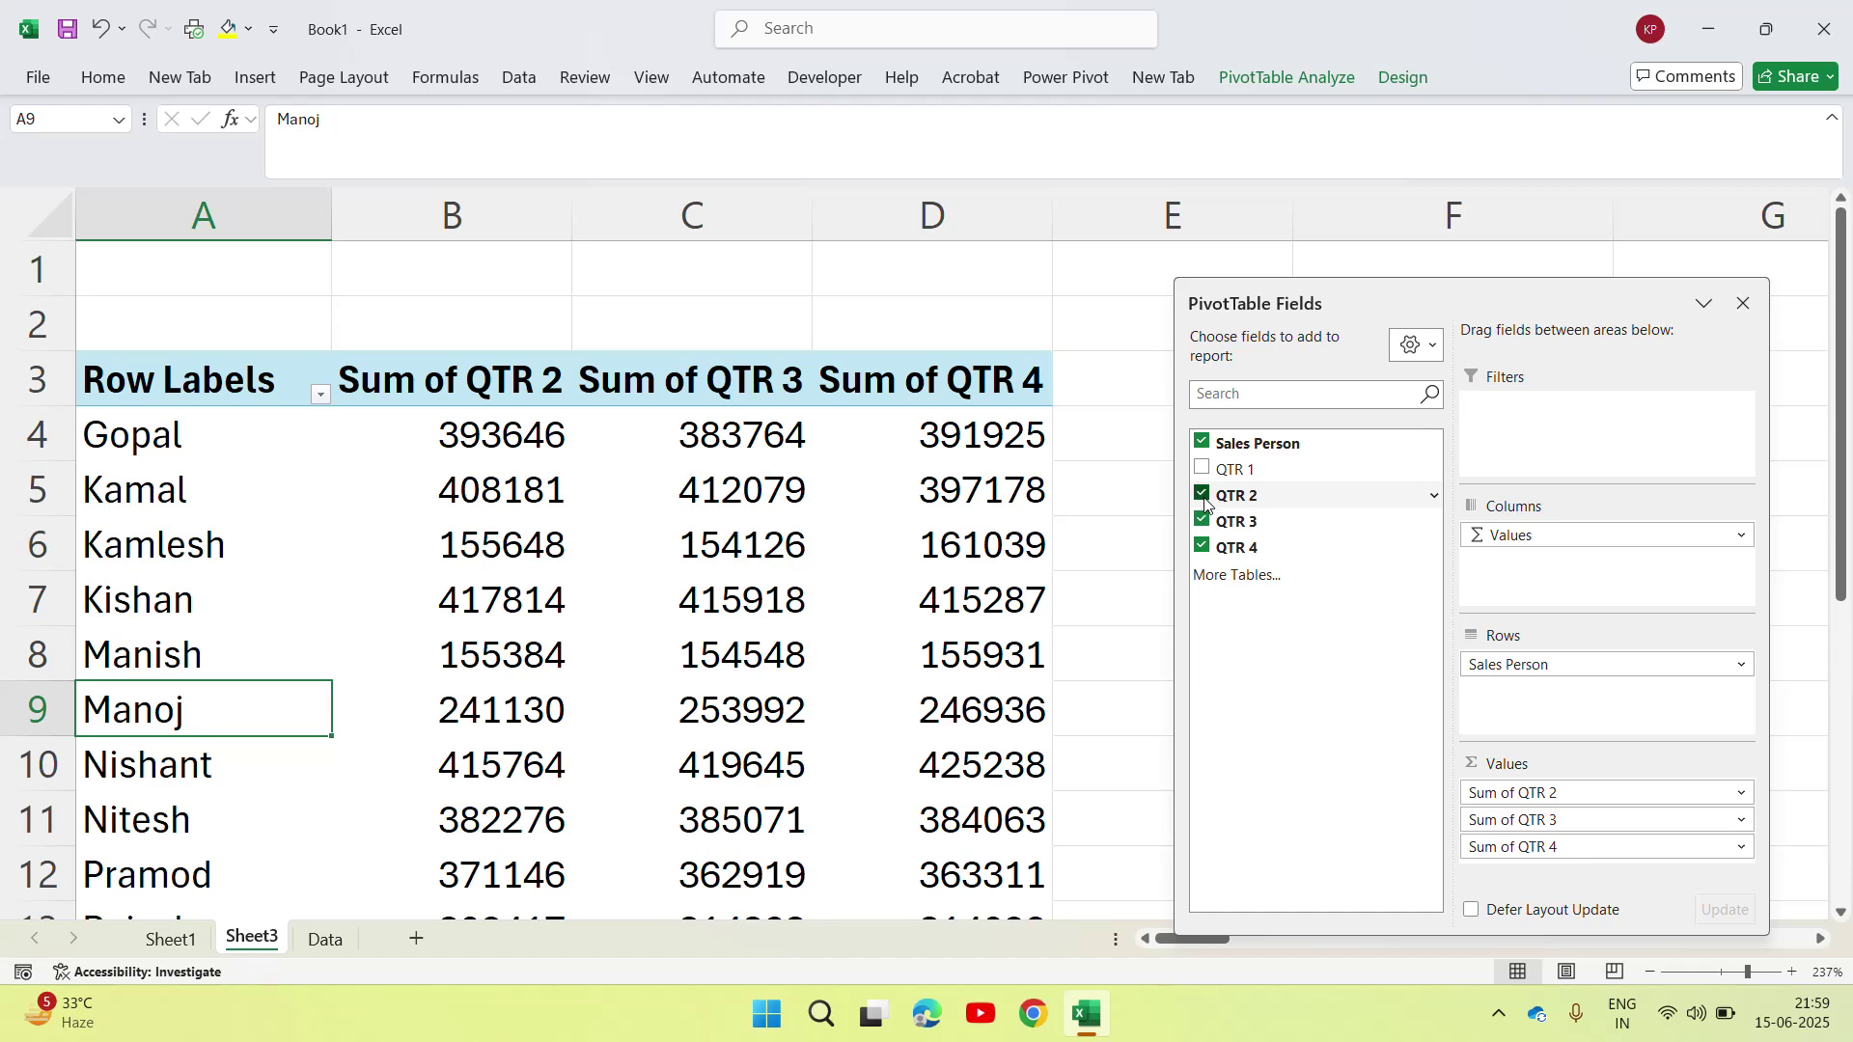
click(1202, 469)
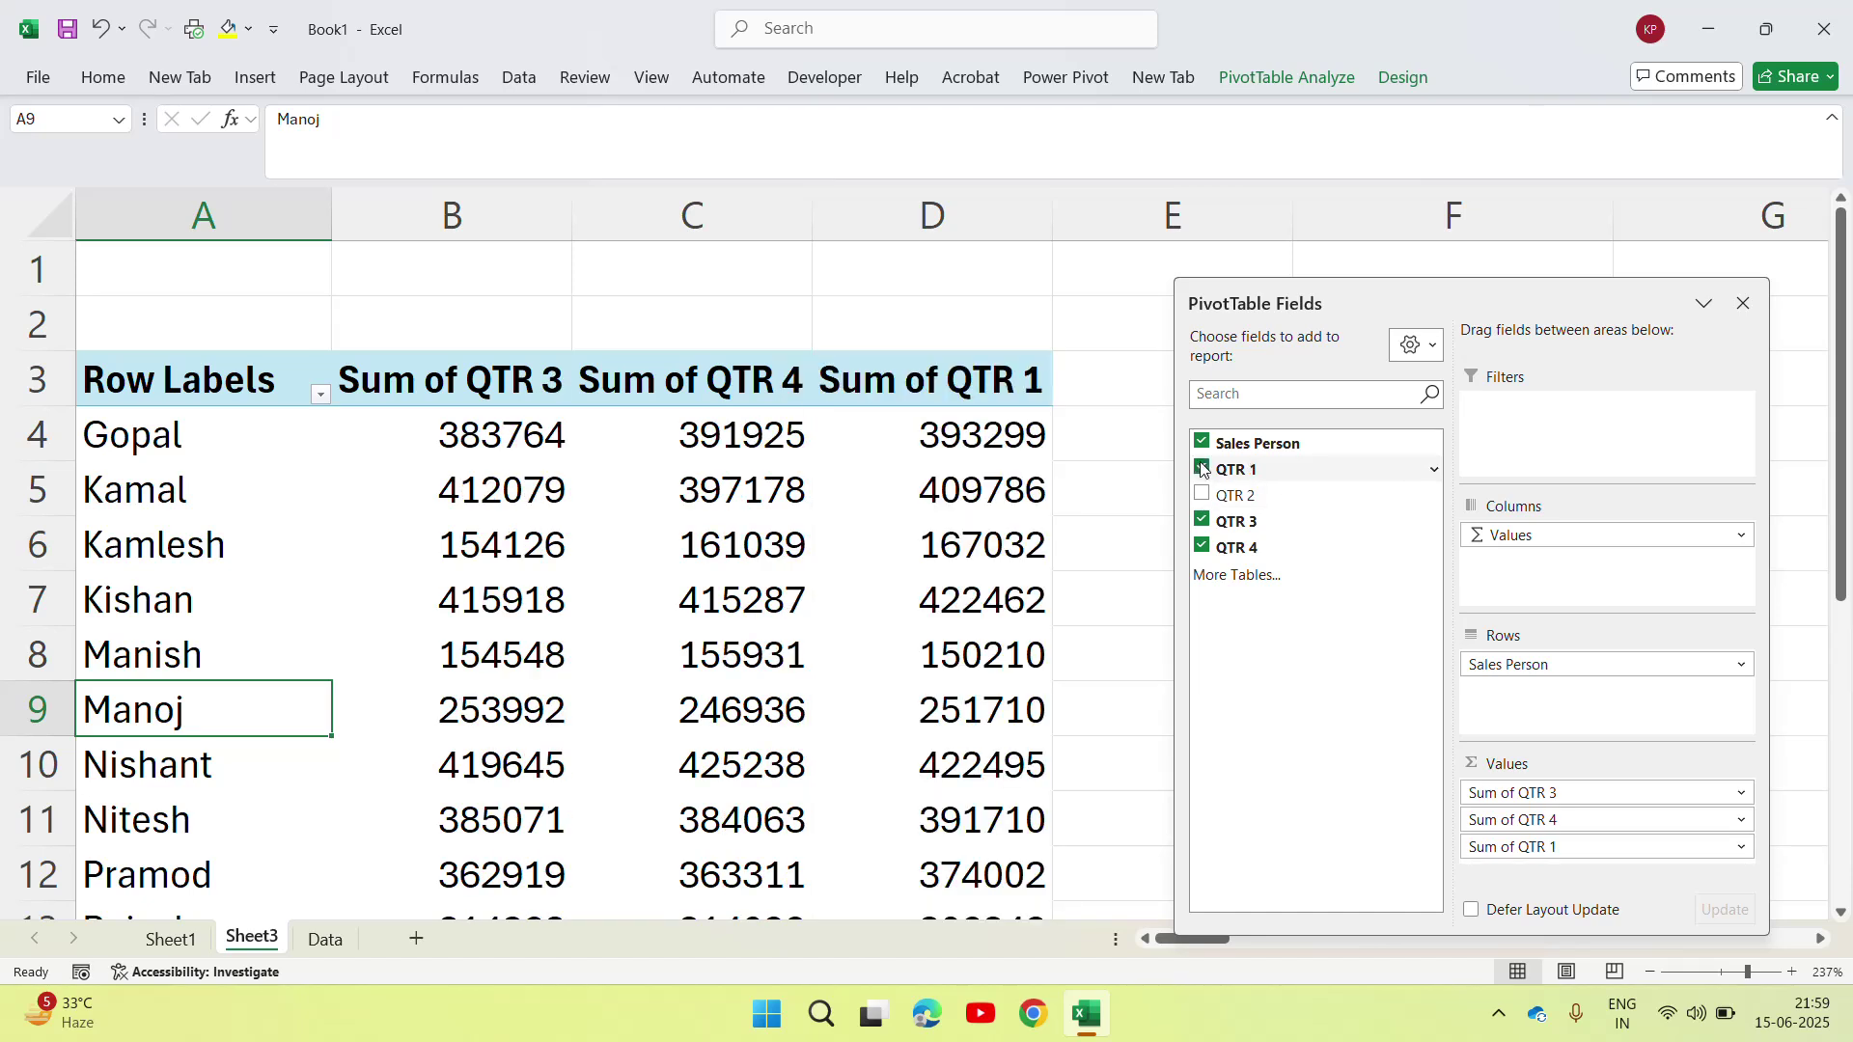
click(1202, 496)
Step: Move Sales Person from the rows to the Filters area, filter to the third listed sales person and close the field list
click(1201, 443)
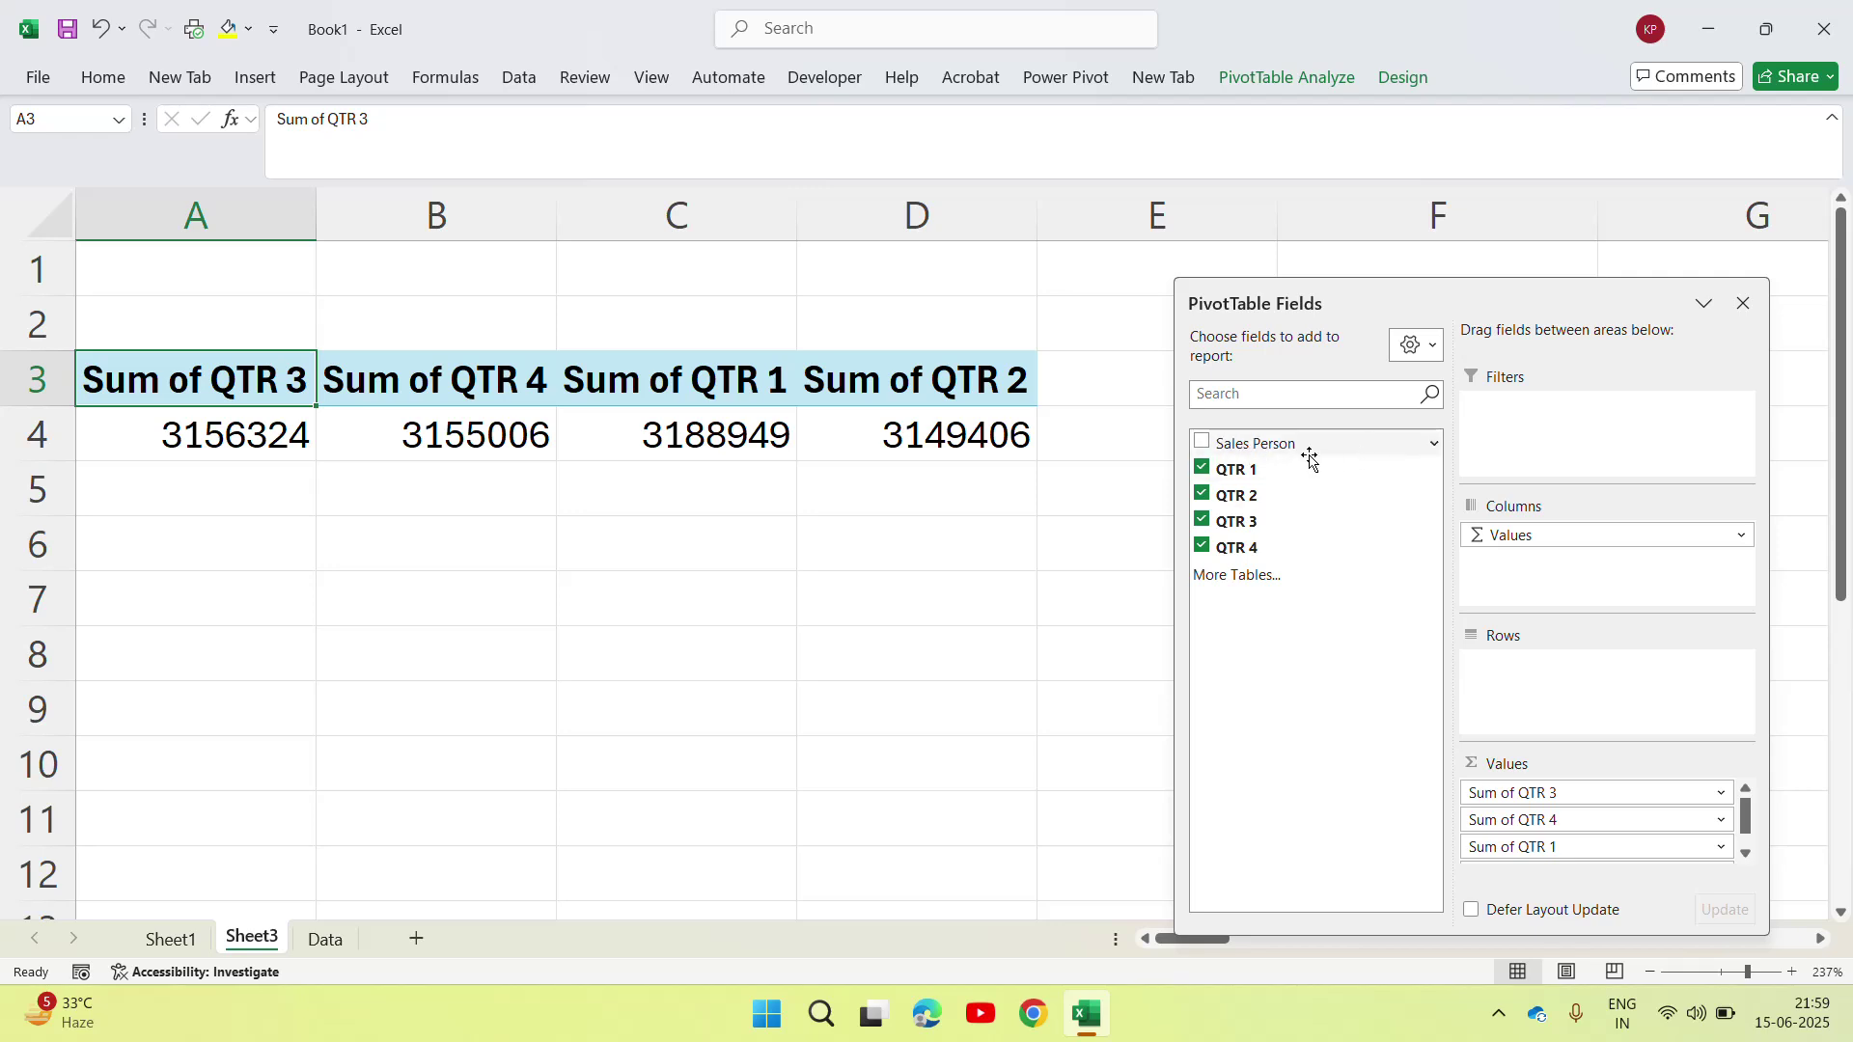
drag(1278, 449, 1573, 452)
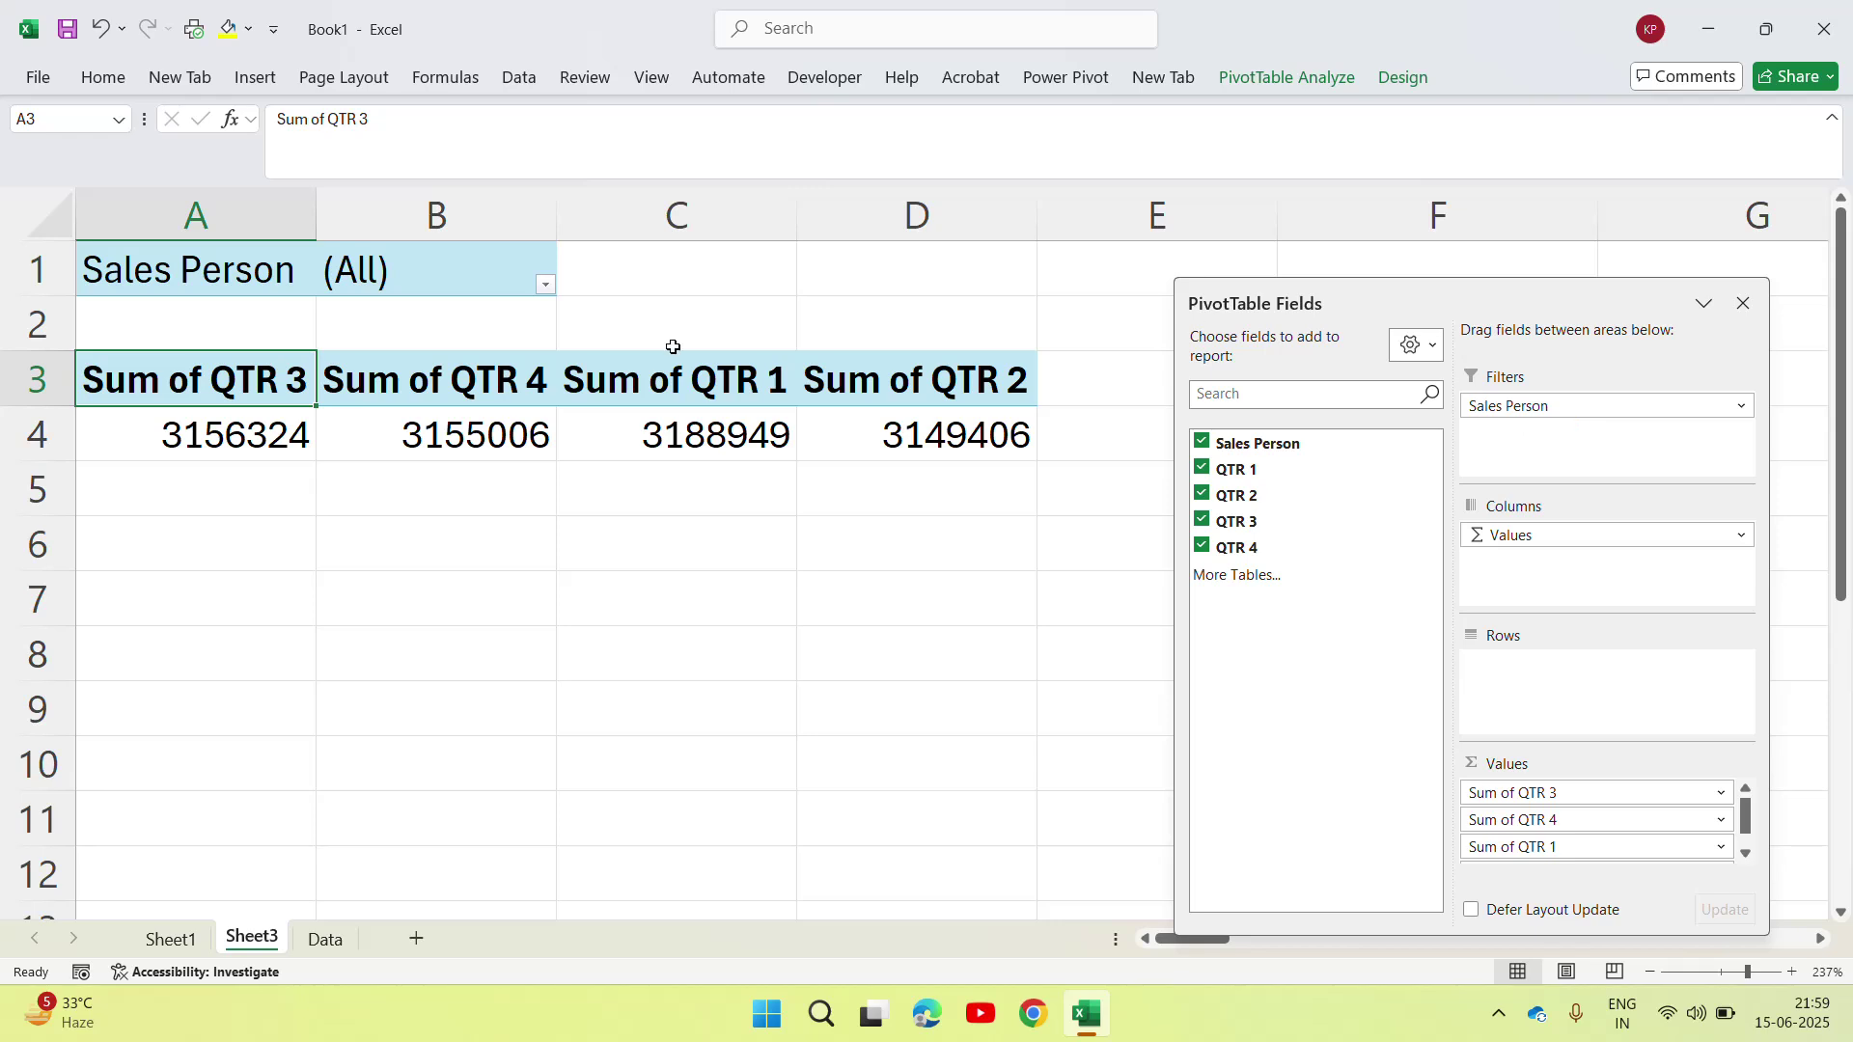
click(547, 277)
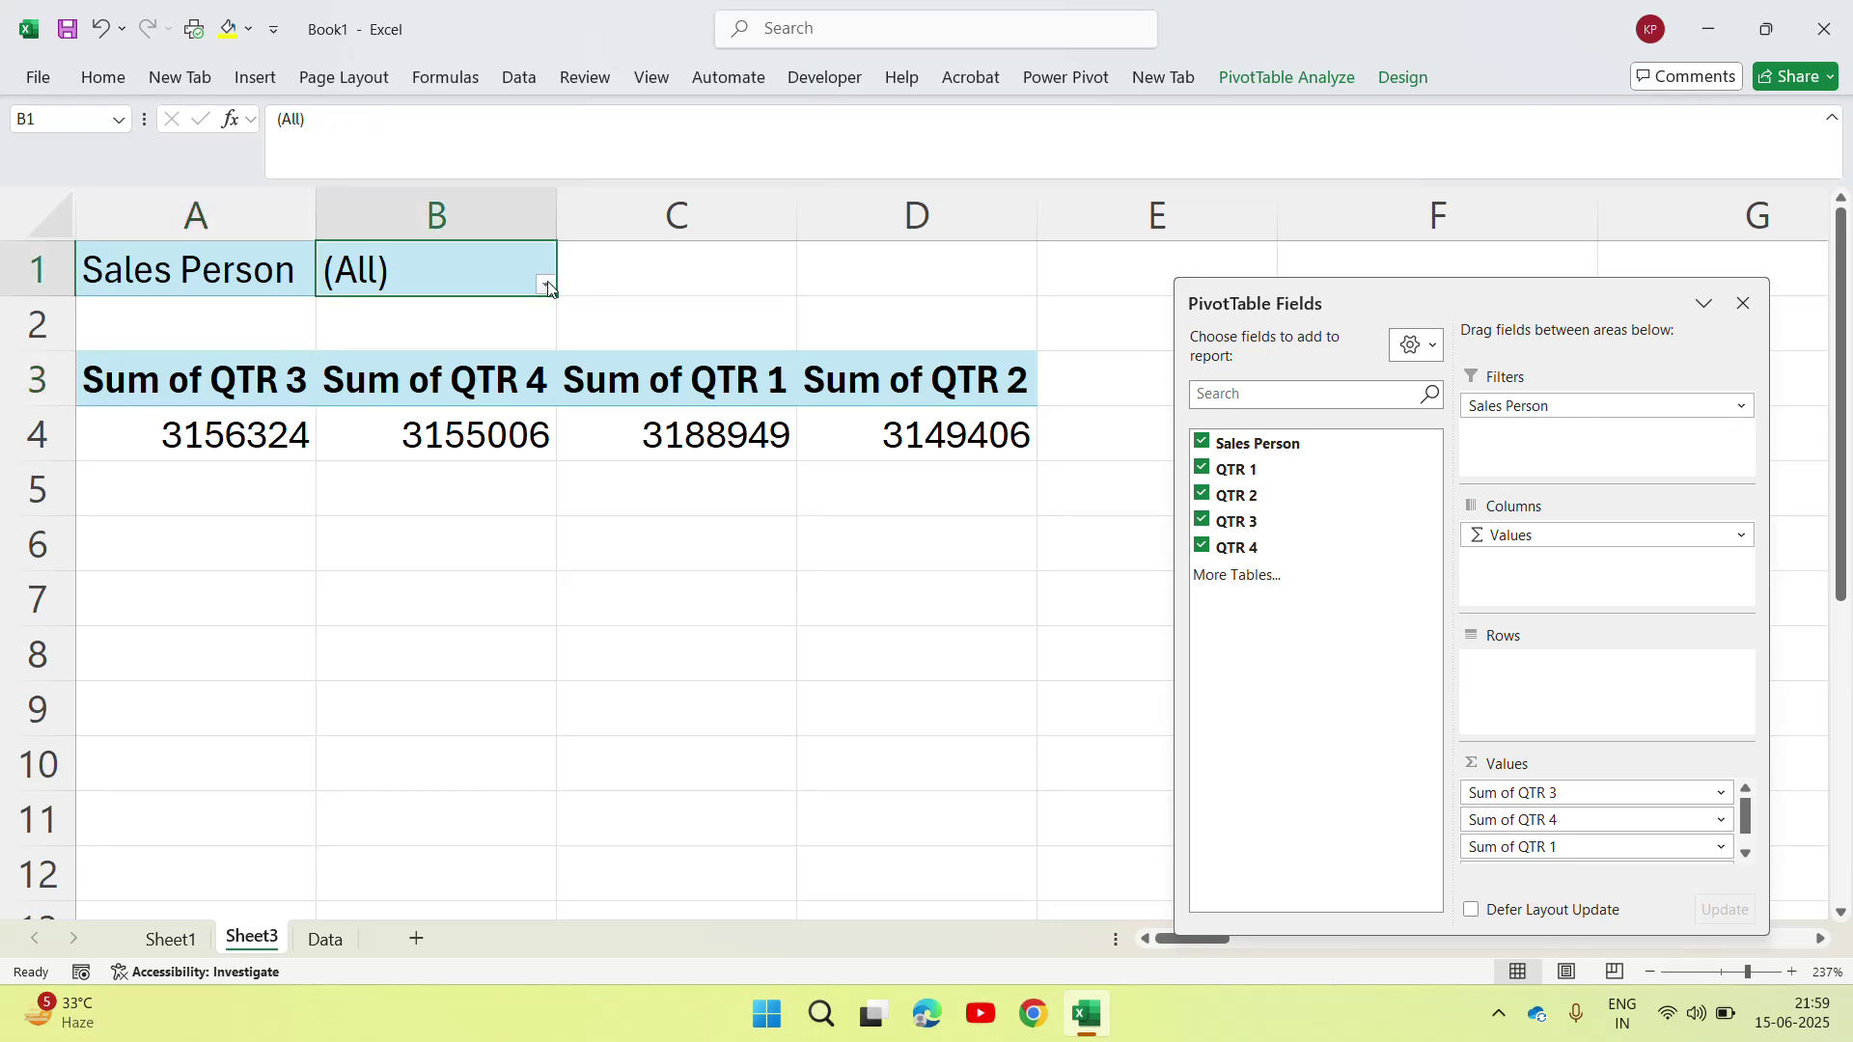
click(546, 284)
click(329, 409)
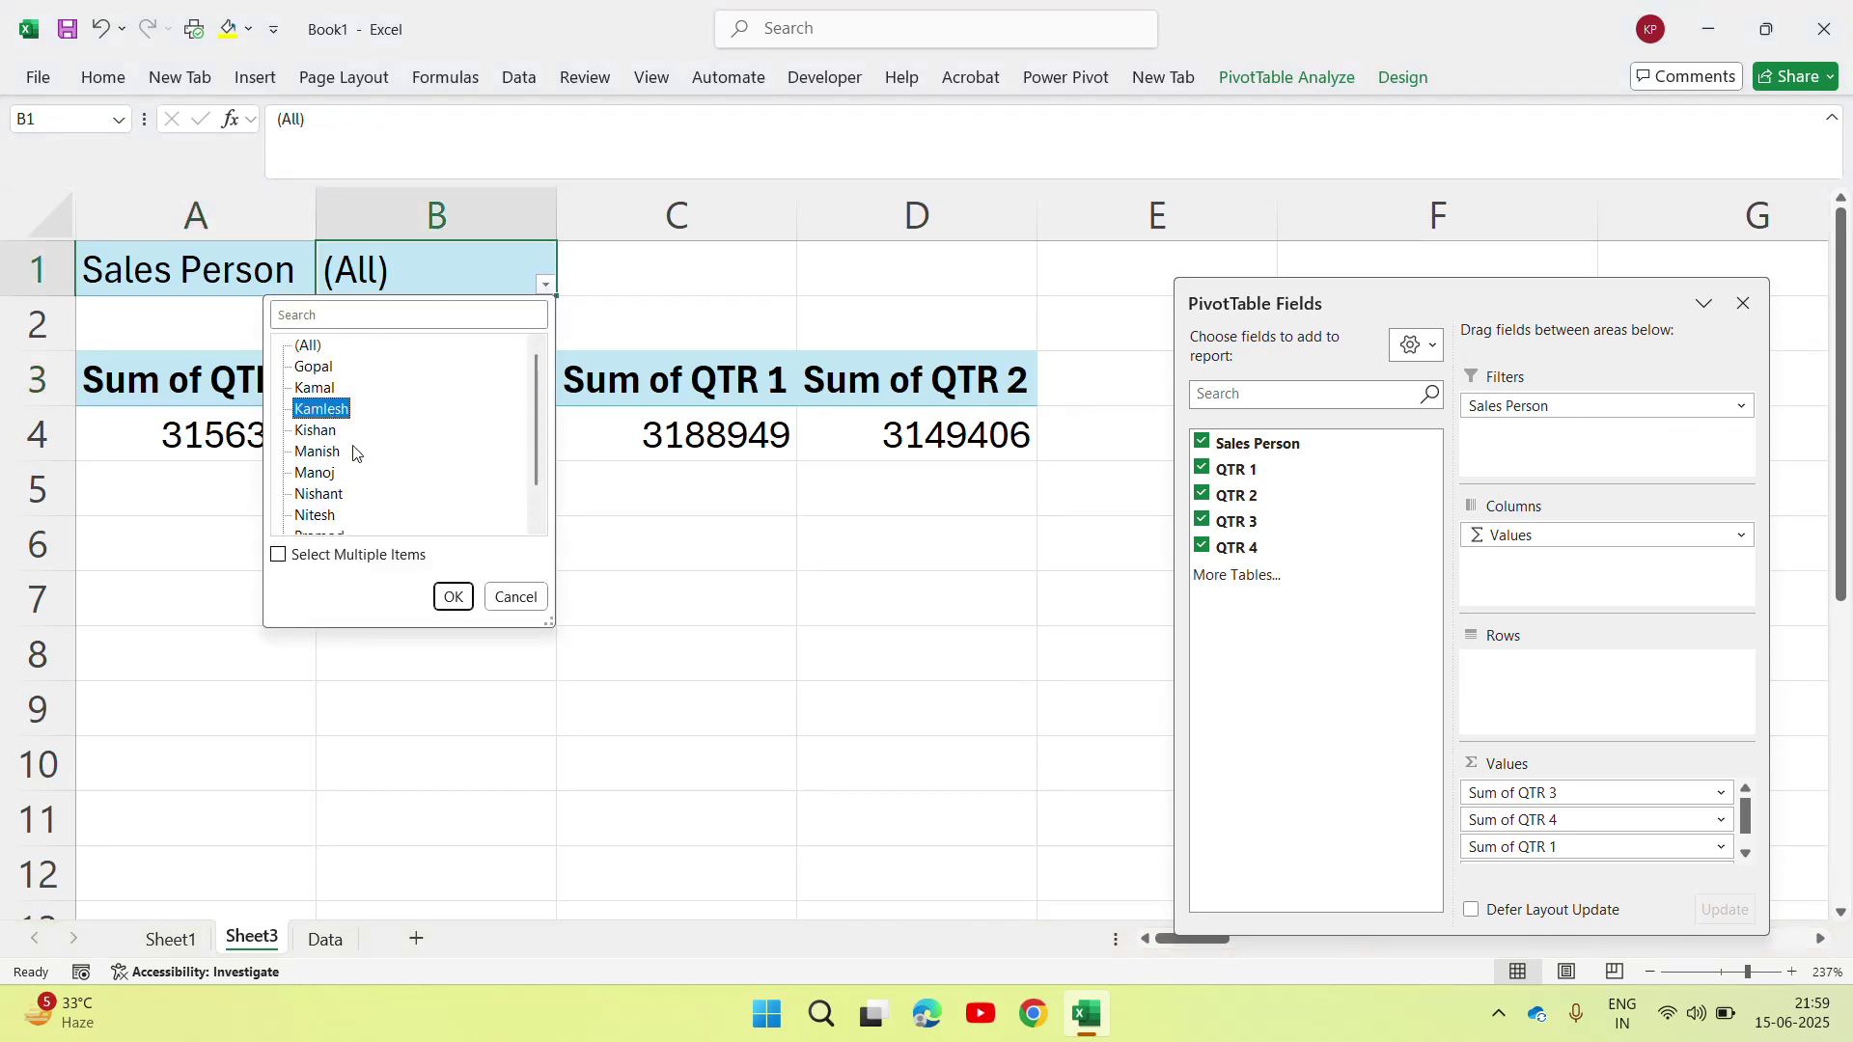
click(453, 599)
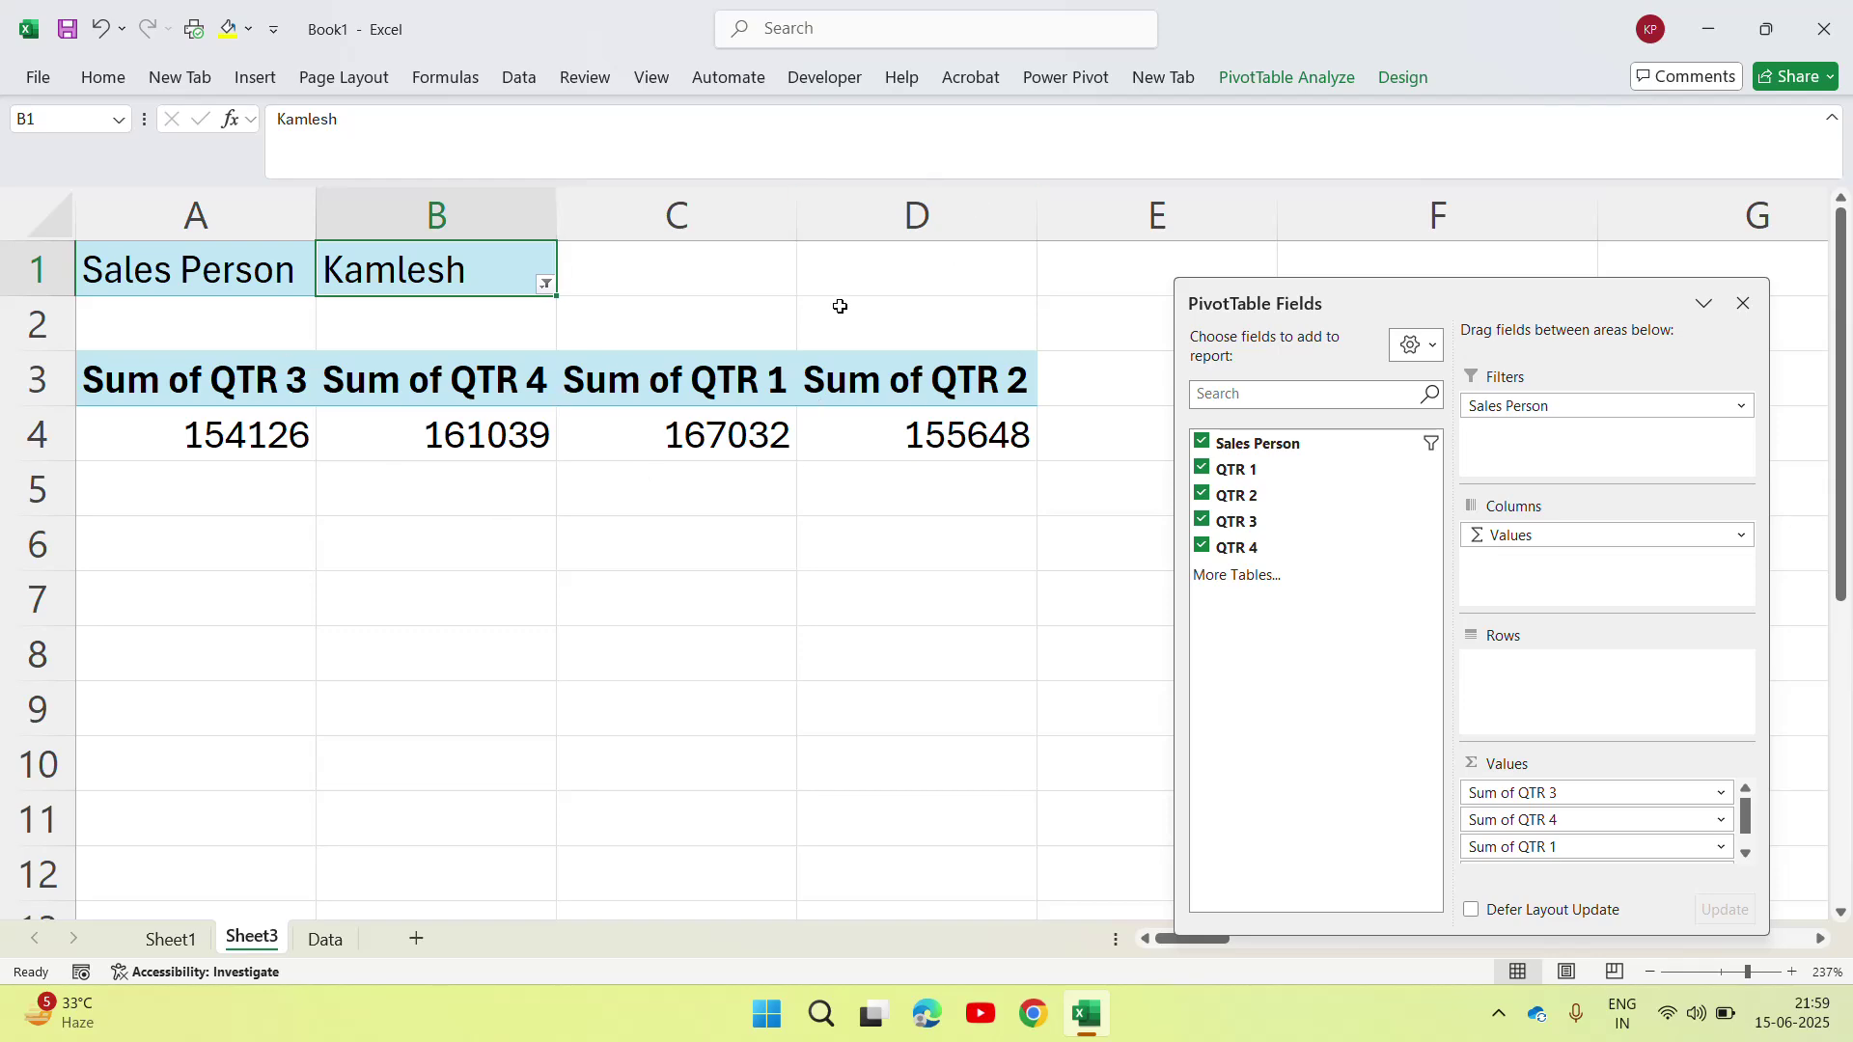
click(1743, 303)
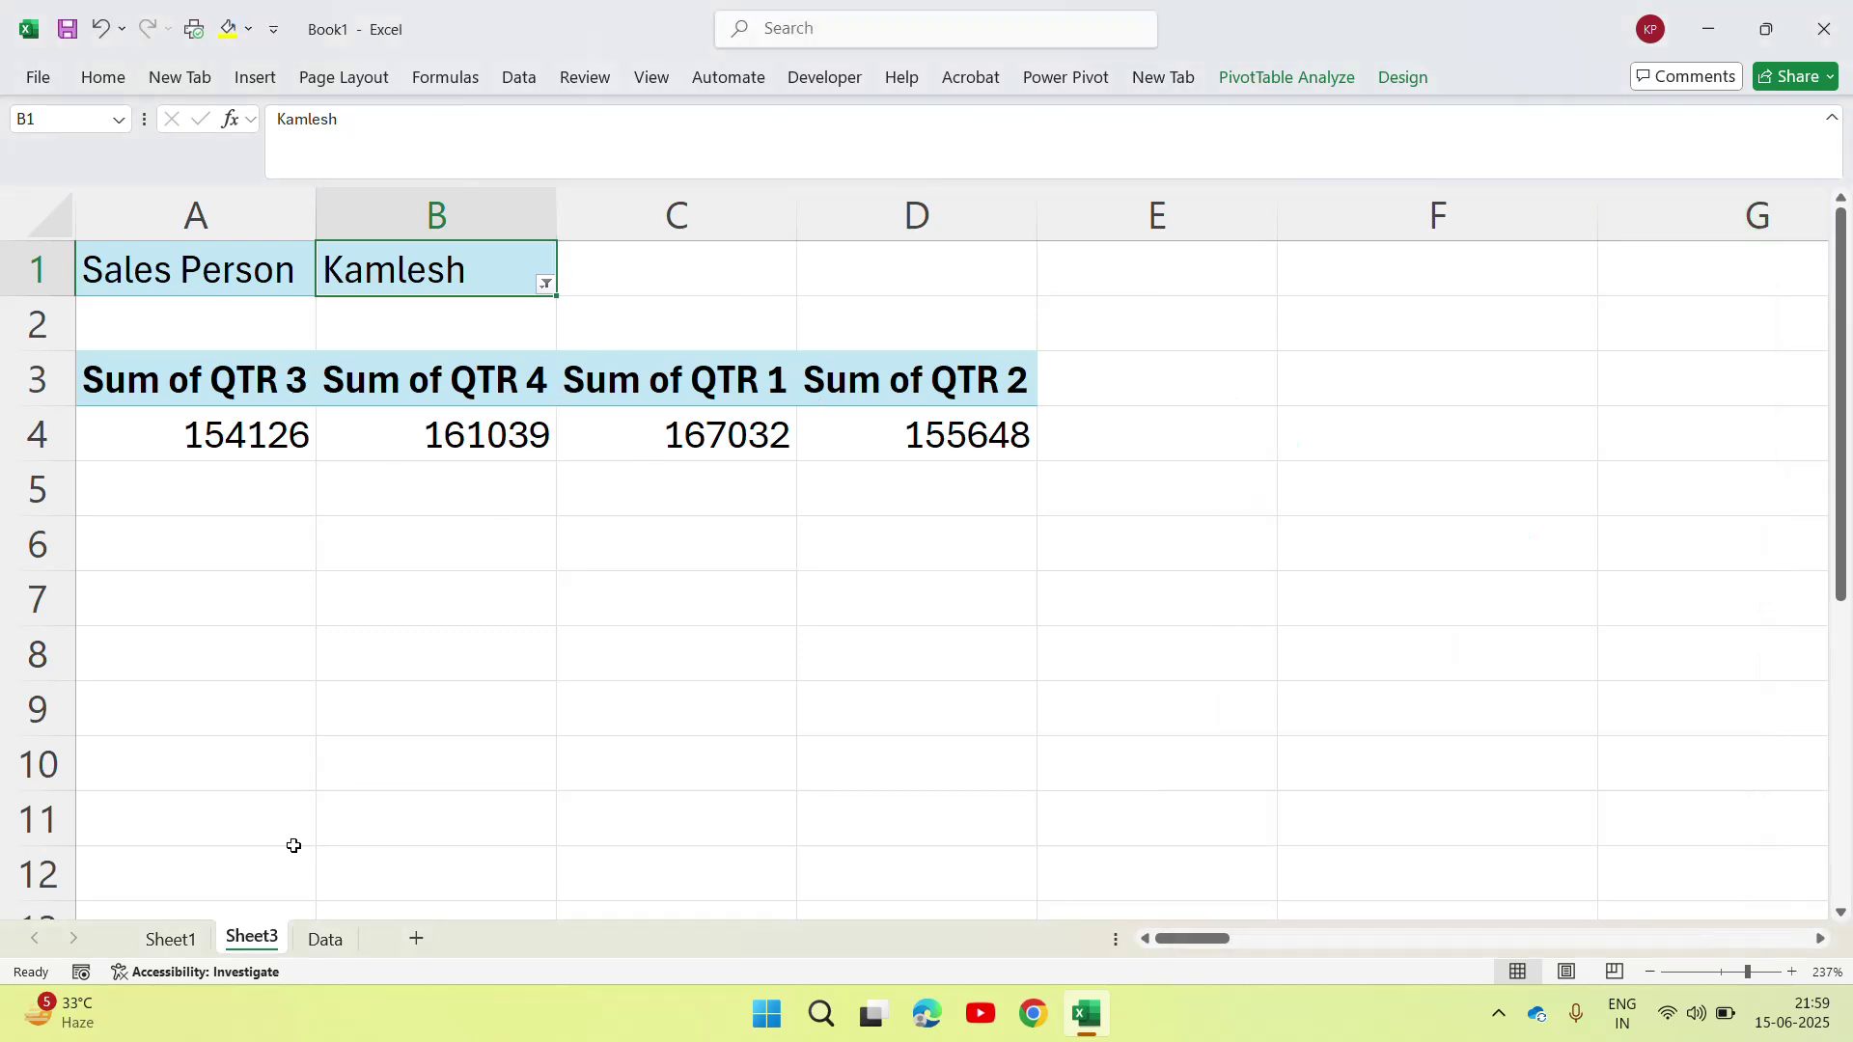
Step: Look over the source records on the Data sheet and the title on Sheet1, then return to the report on Sheet3
click(325, 939)
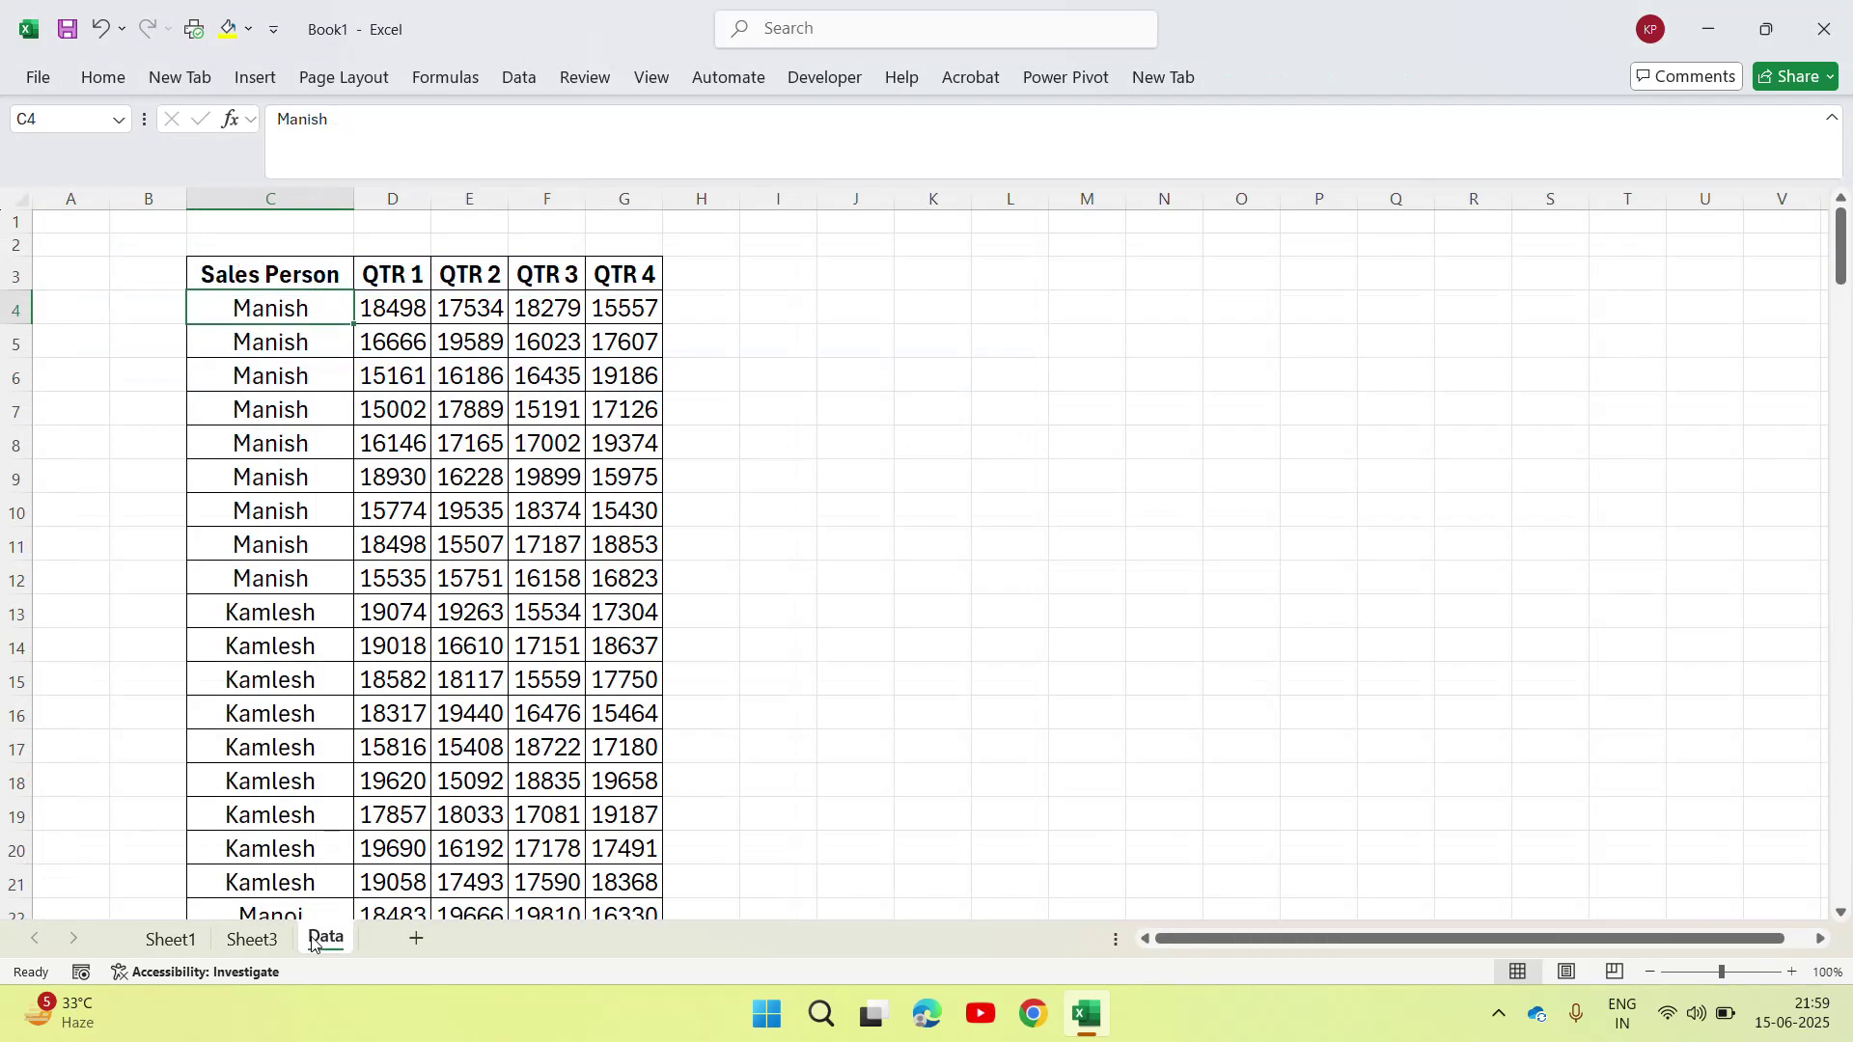
click(180, 954)
click(485, 320)
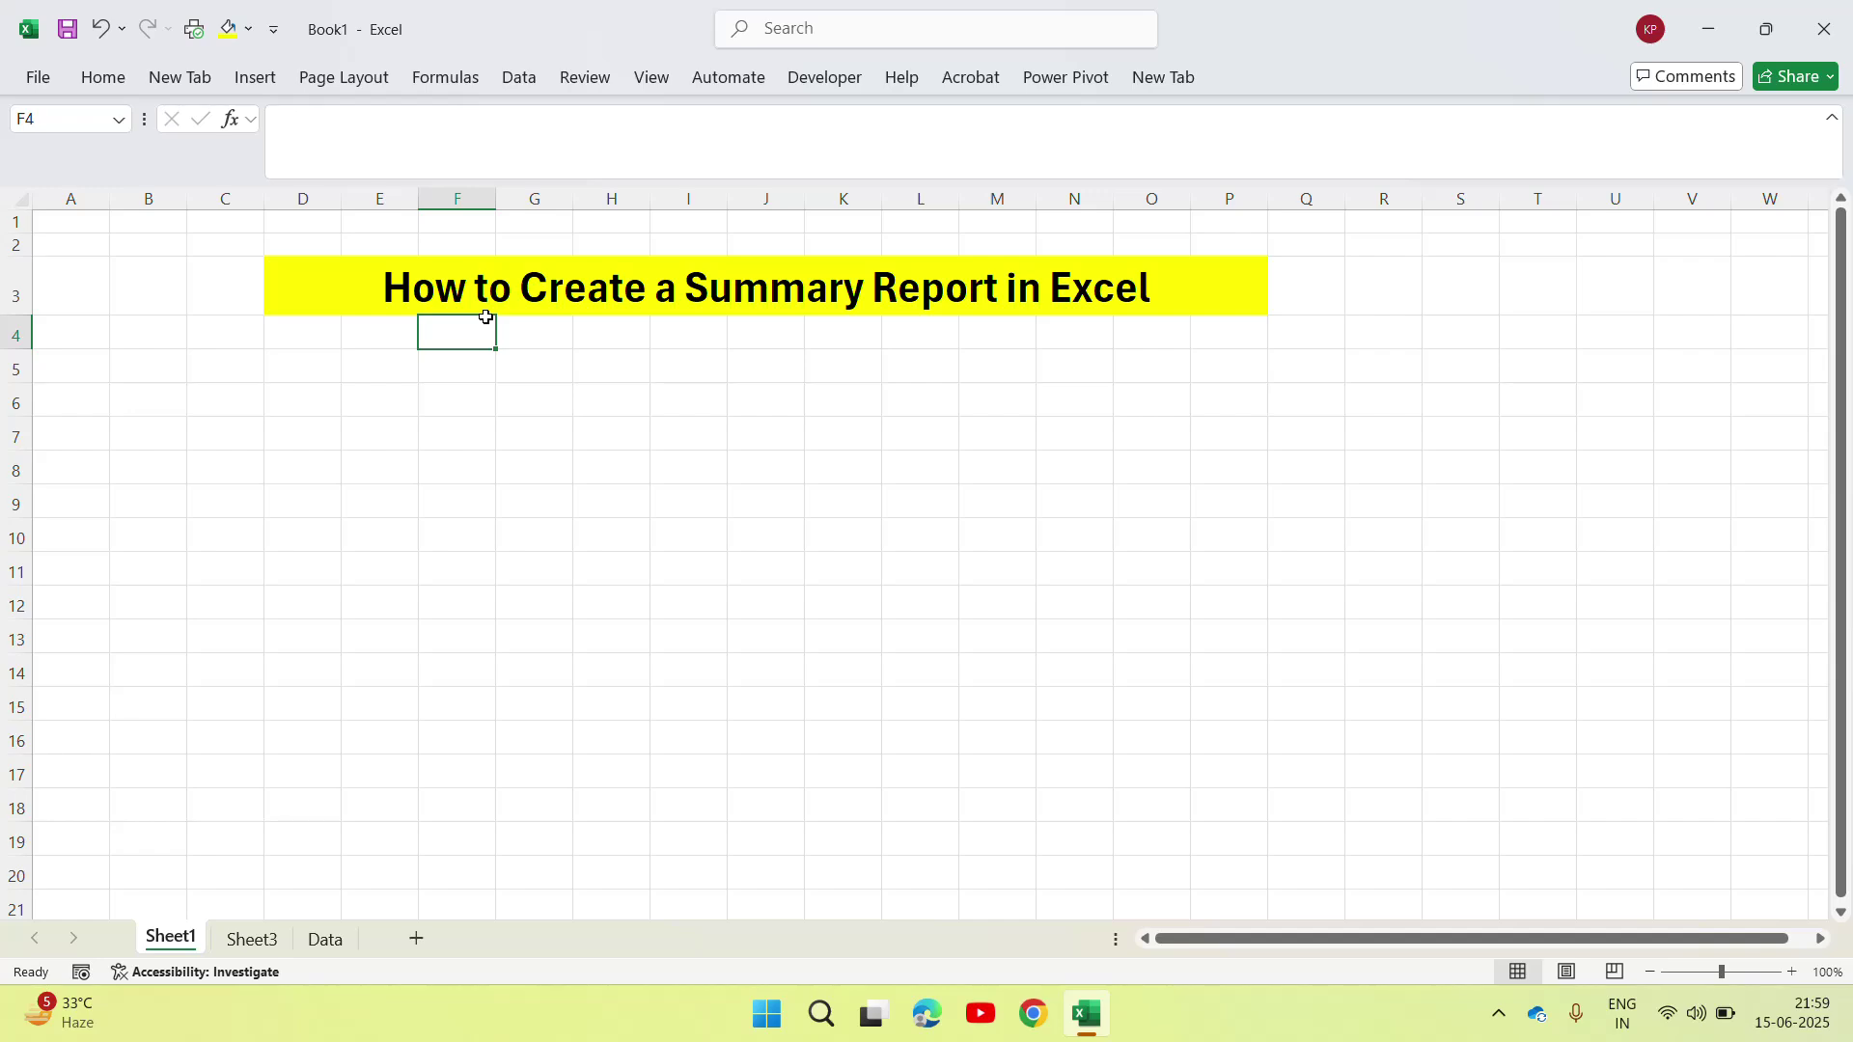
click(315, 937)
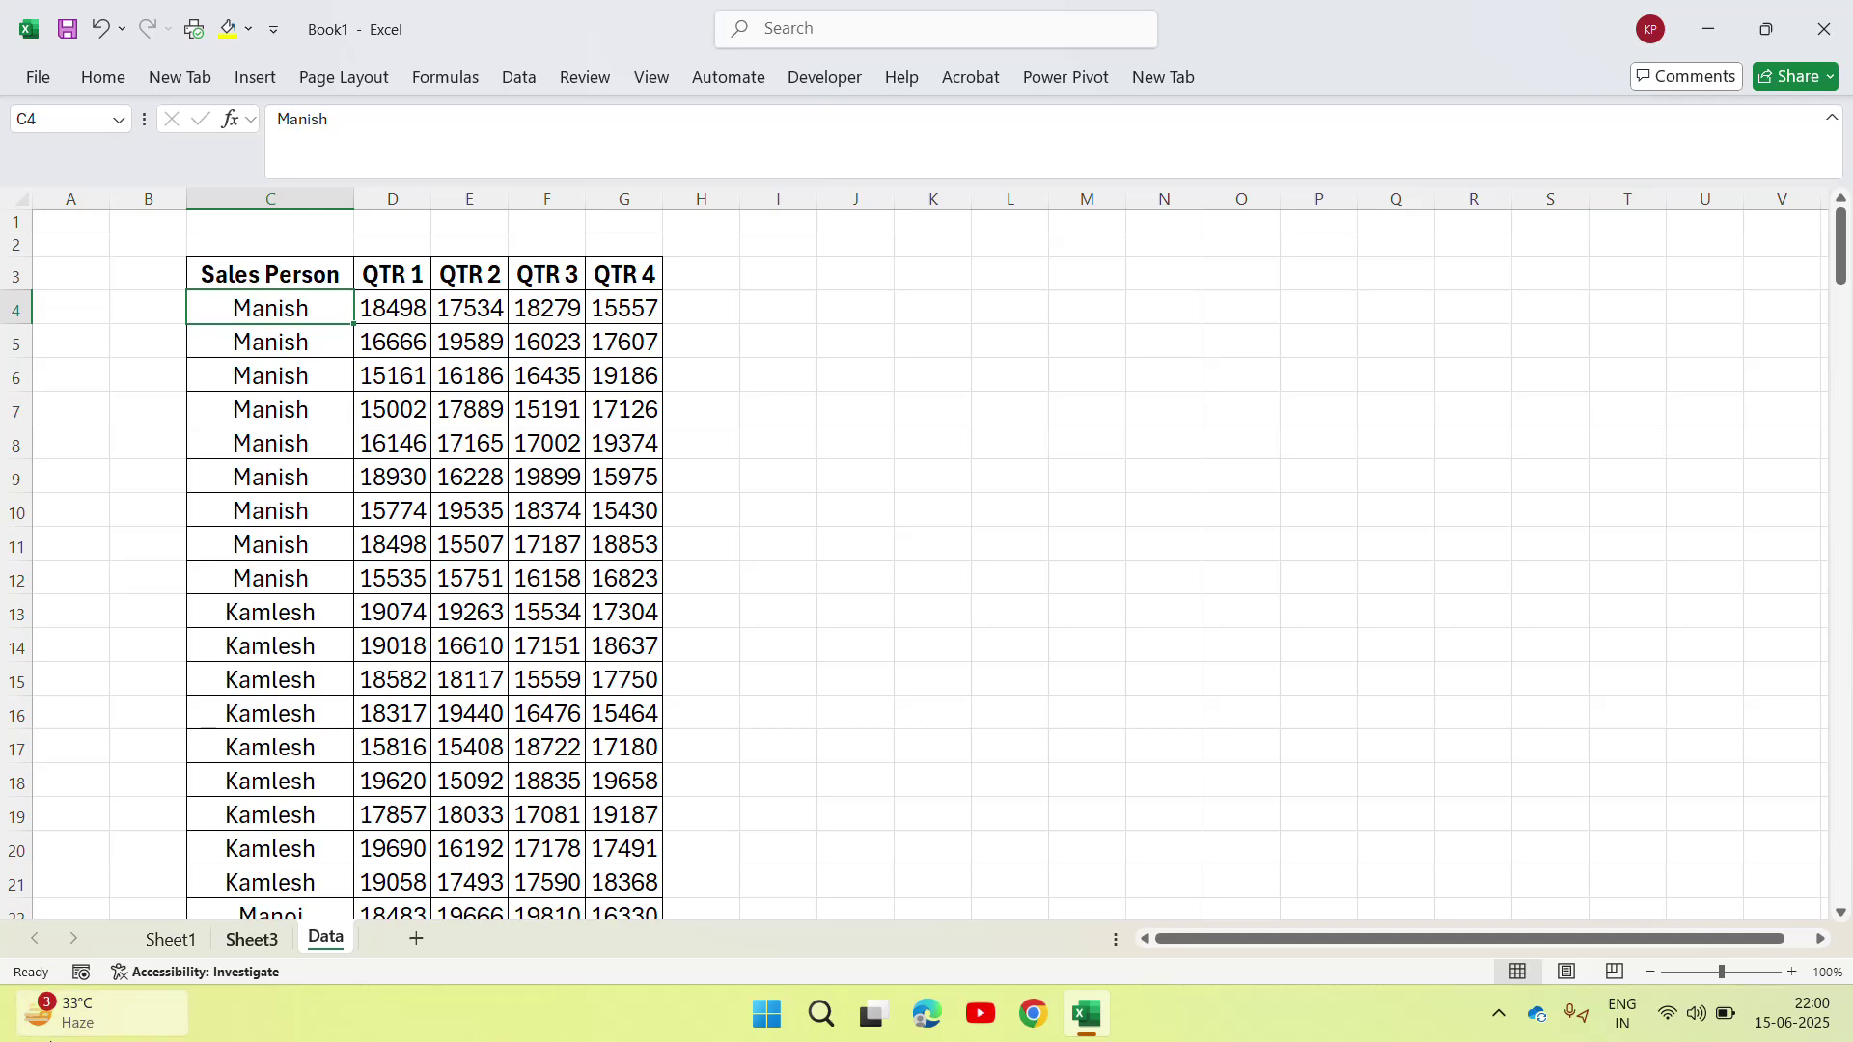
mouse_move(58, 1014)
click(1394, 682)
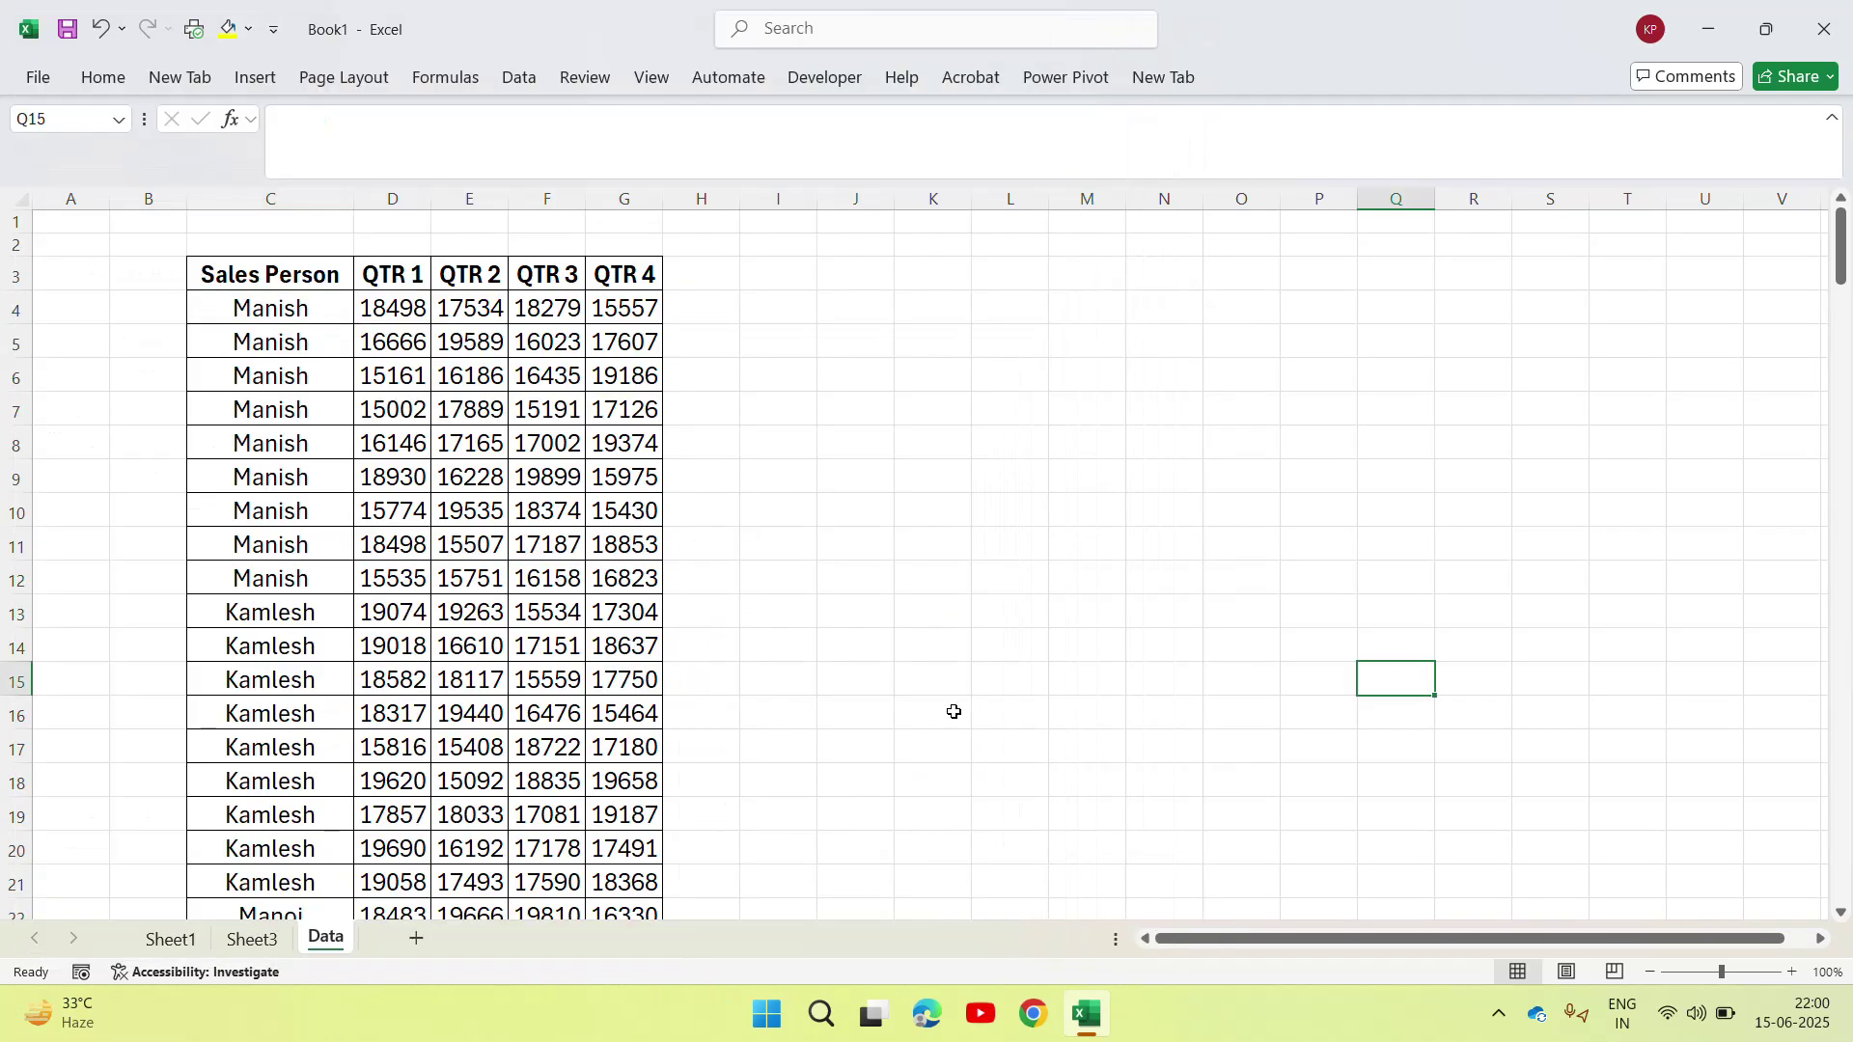
click(252, 939)
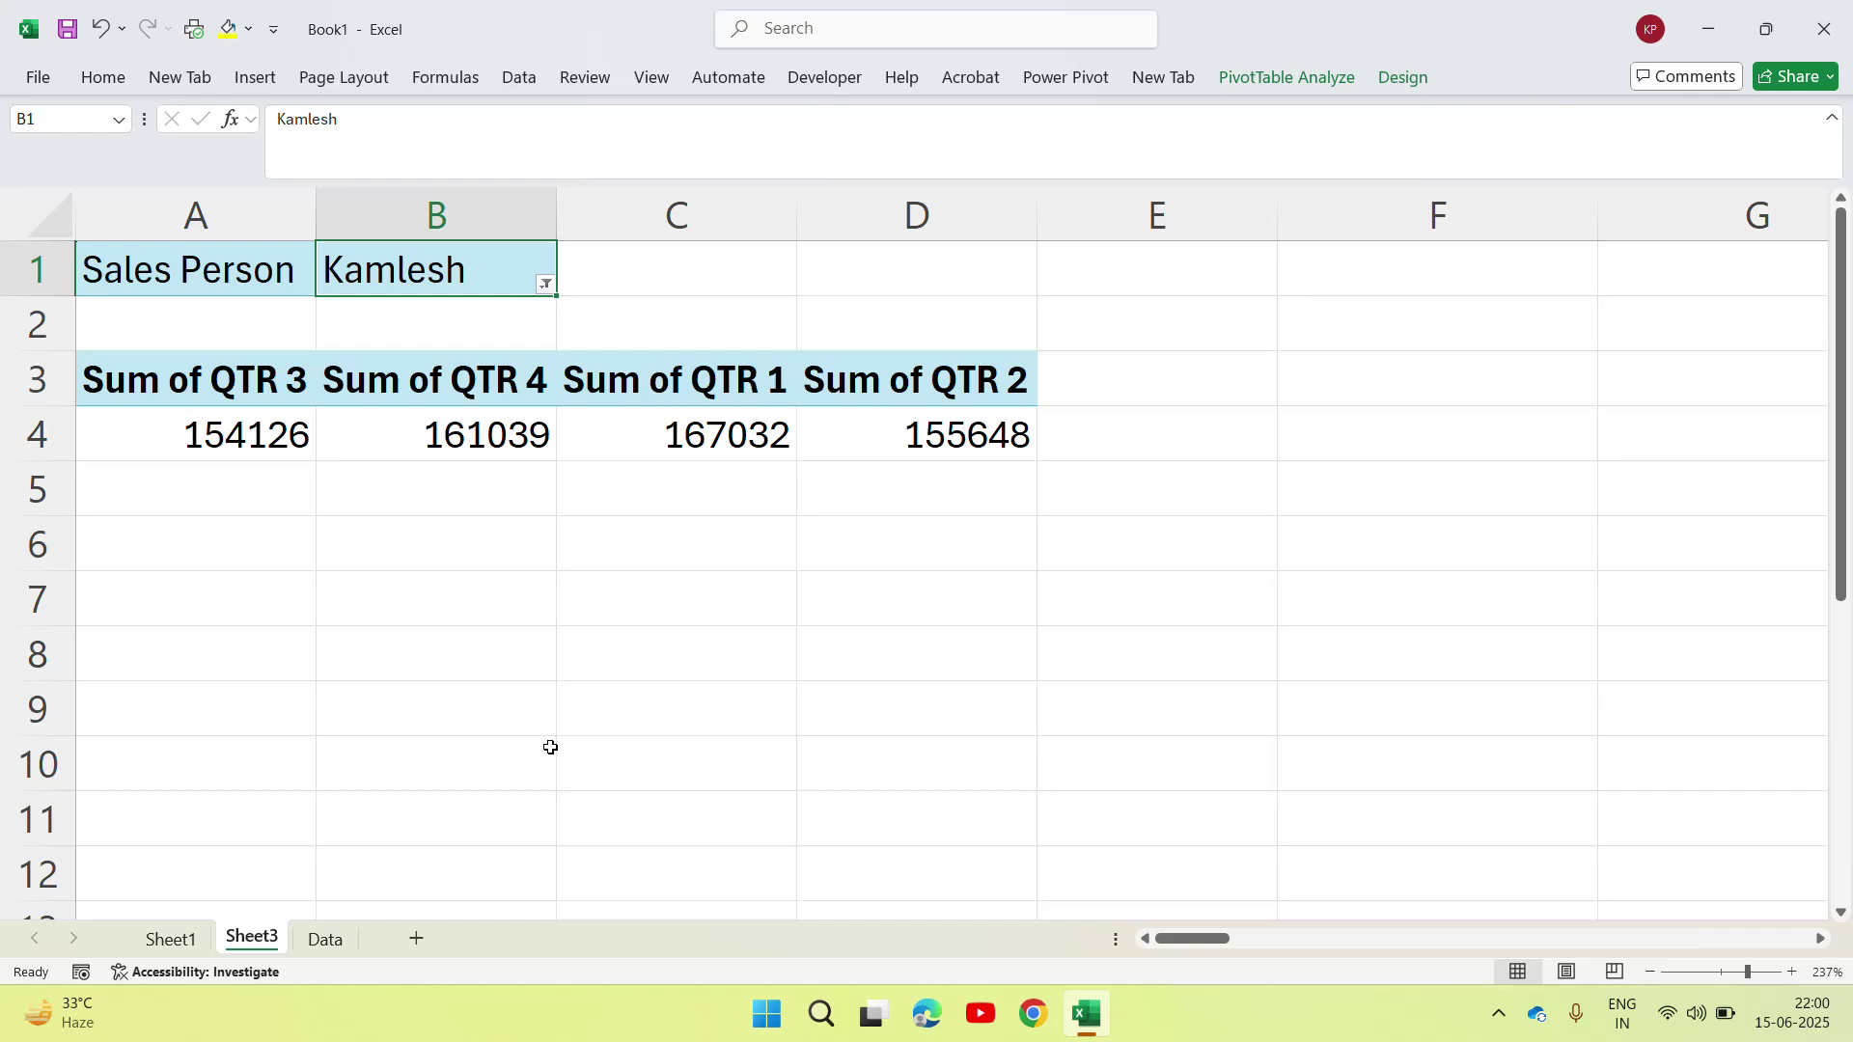
click(1499, 1018)
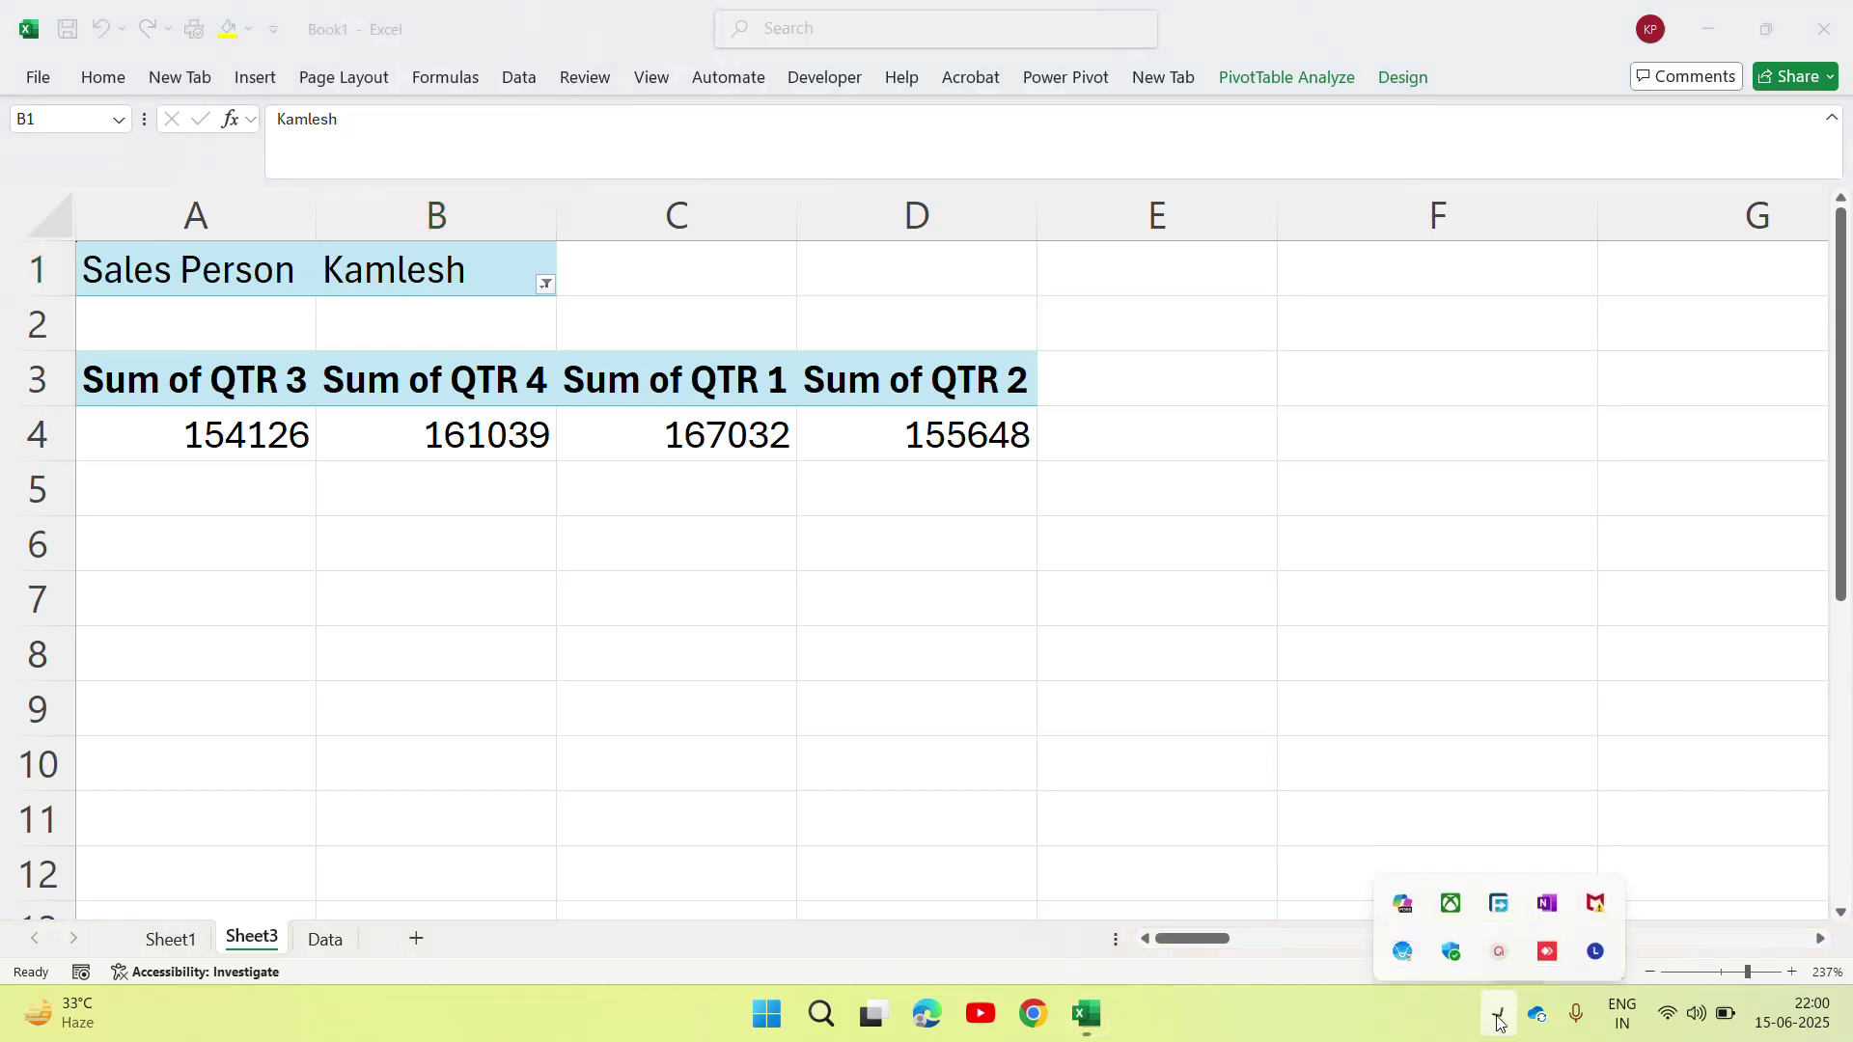
click(1508, 941)
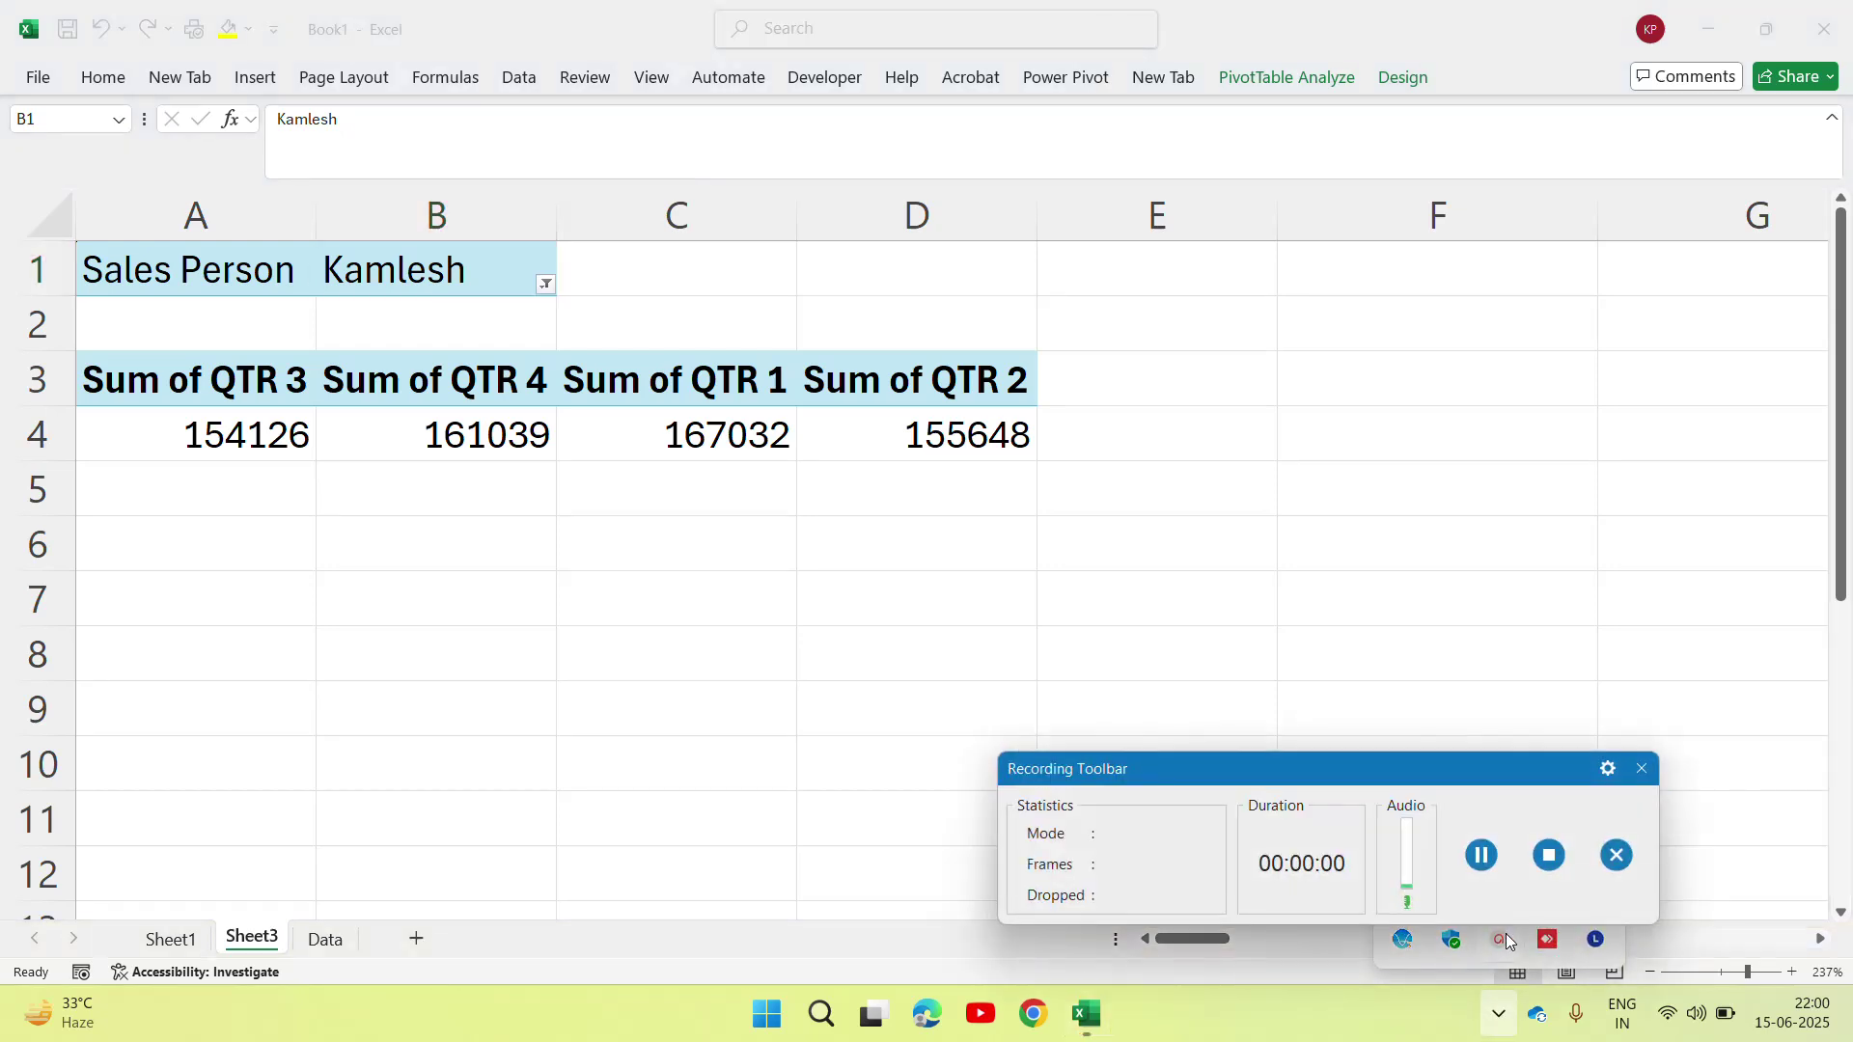
click(1549, 857)
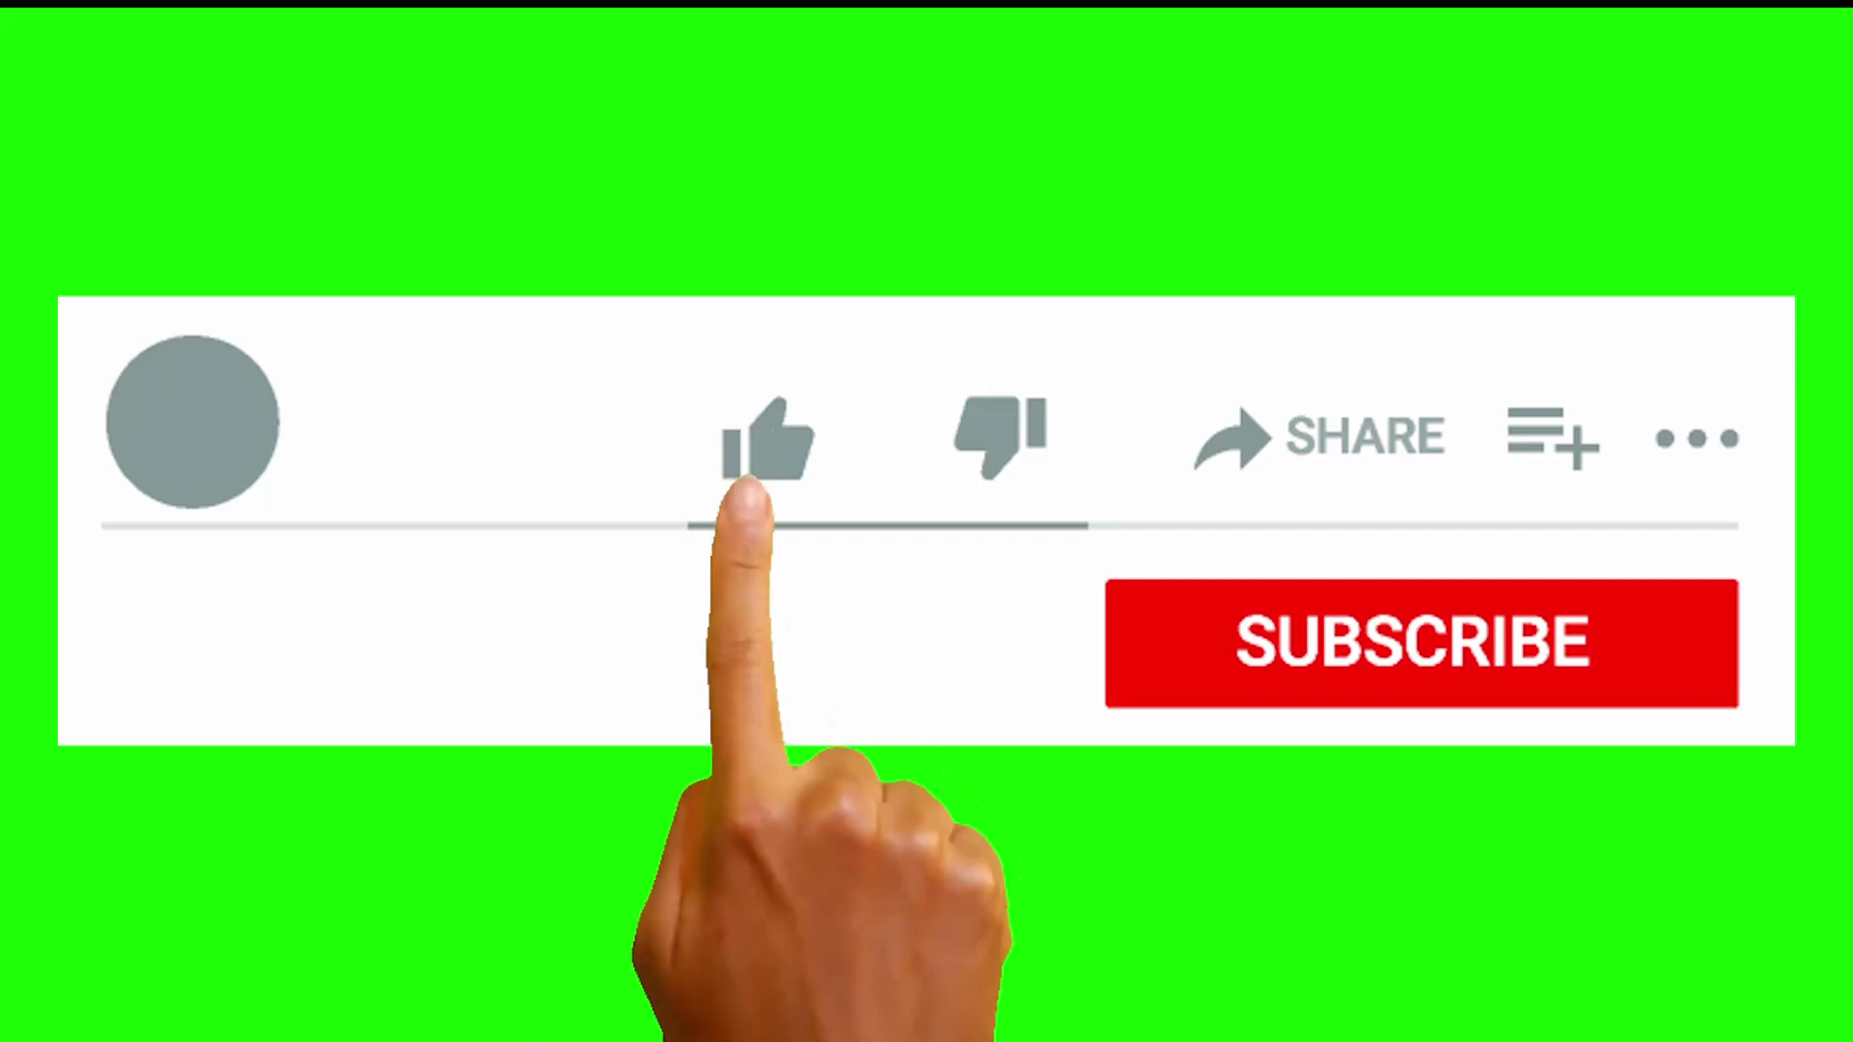